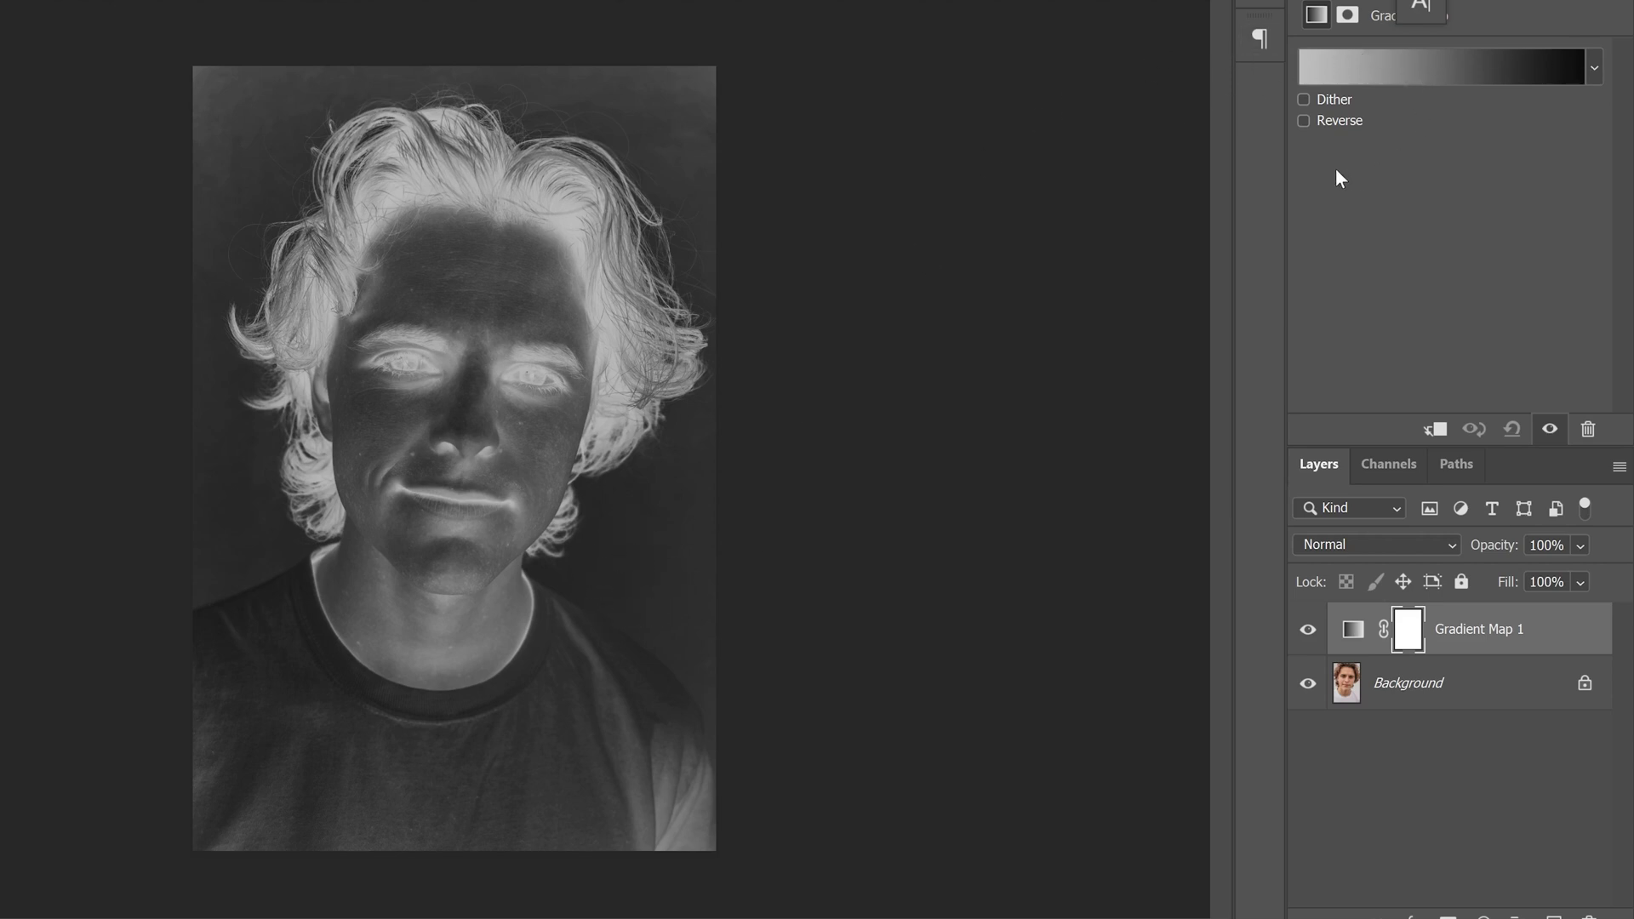
# Try reversing the gradient map on the portrait and switch the reversal back off
pyautogui.click(1303, 121)
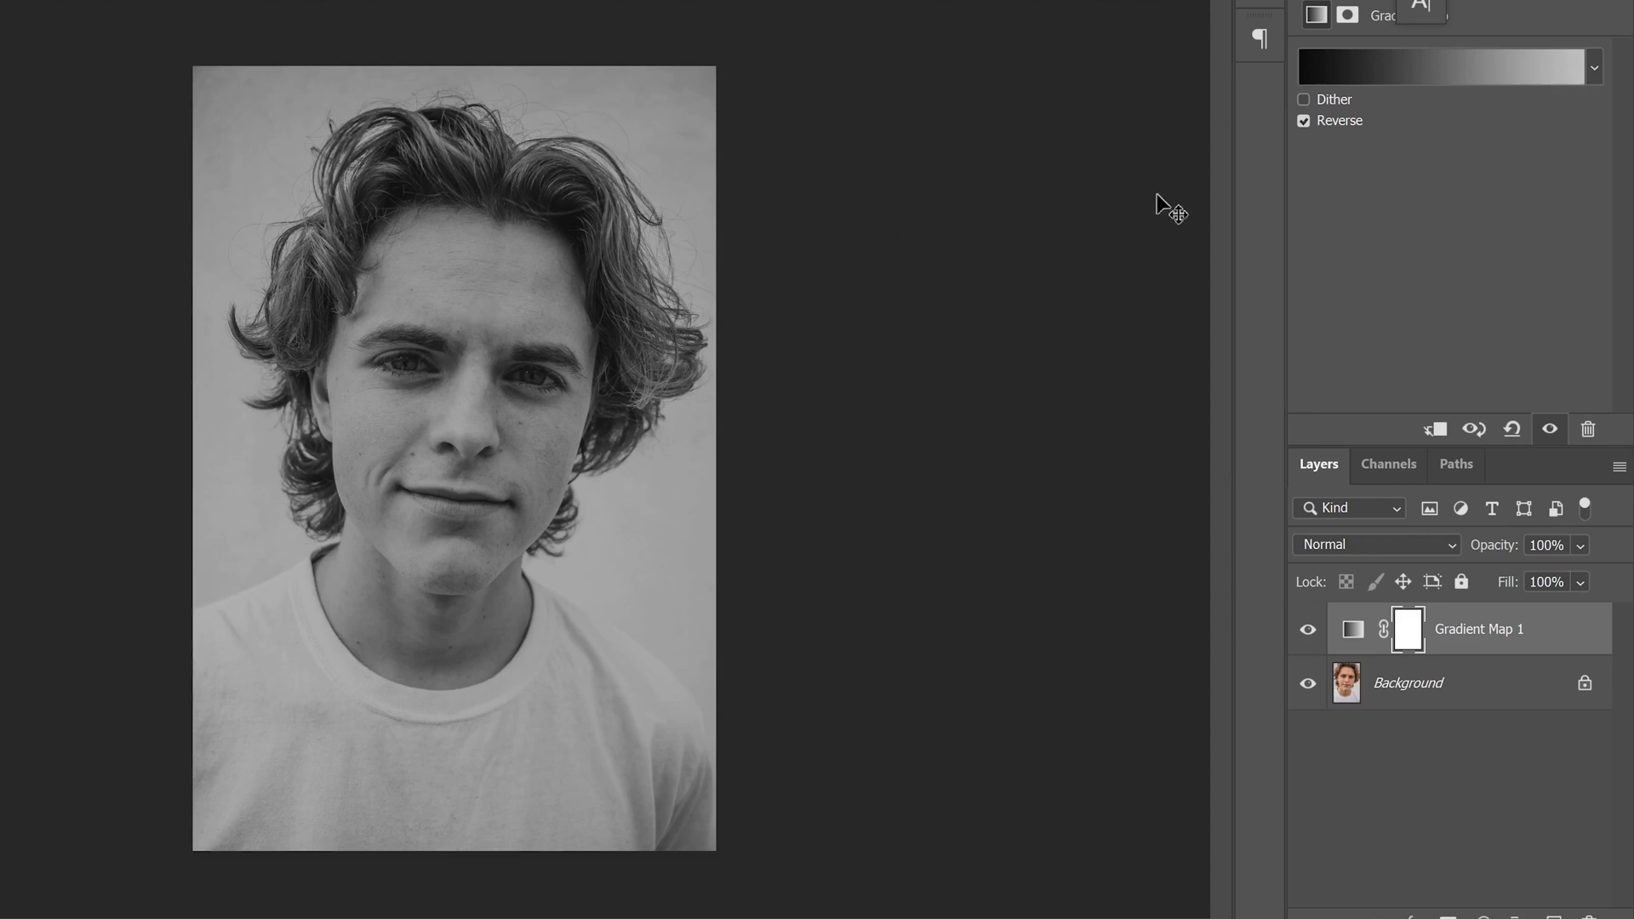
pyautogui.click(1304, 121)
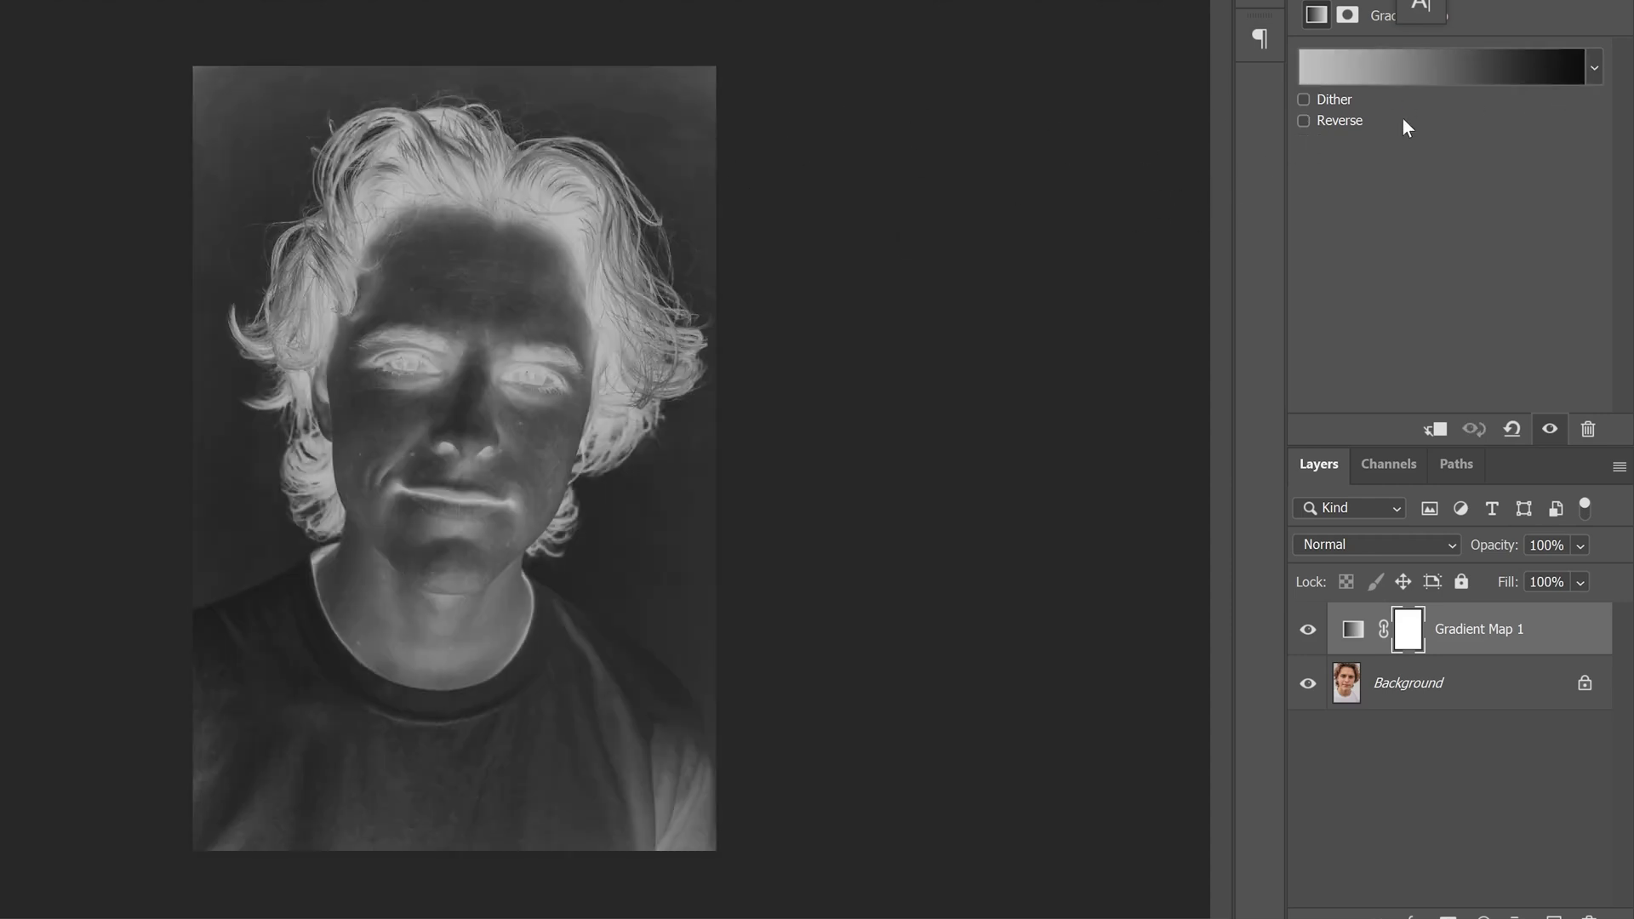
# Open the gradient map's gradient for editing and apply the Purple_04 preset from the Purples group
pyautogui.click(1433, 67)
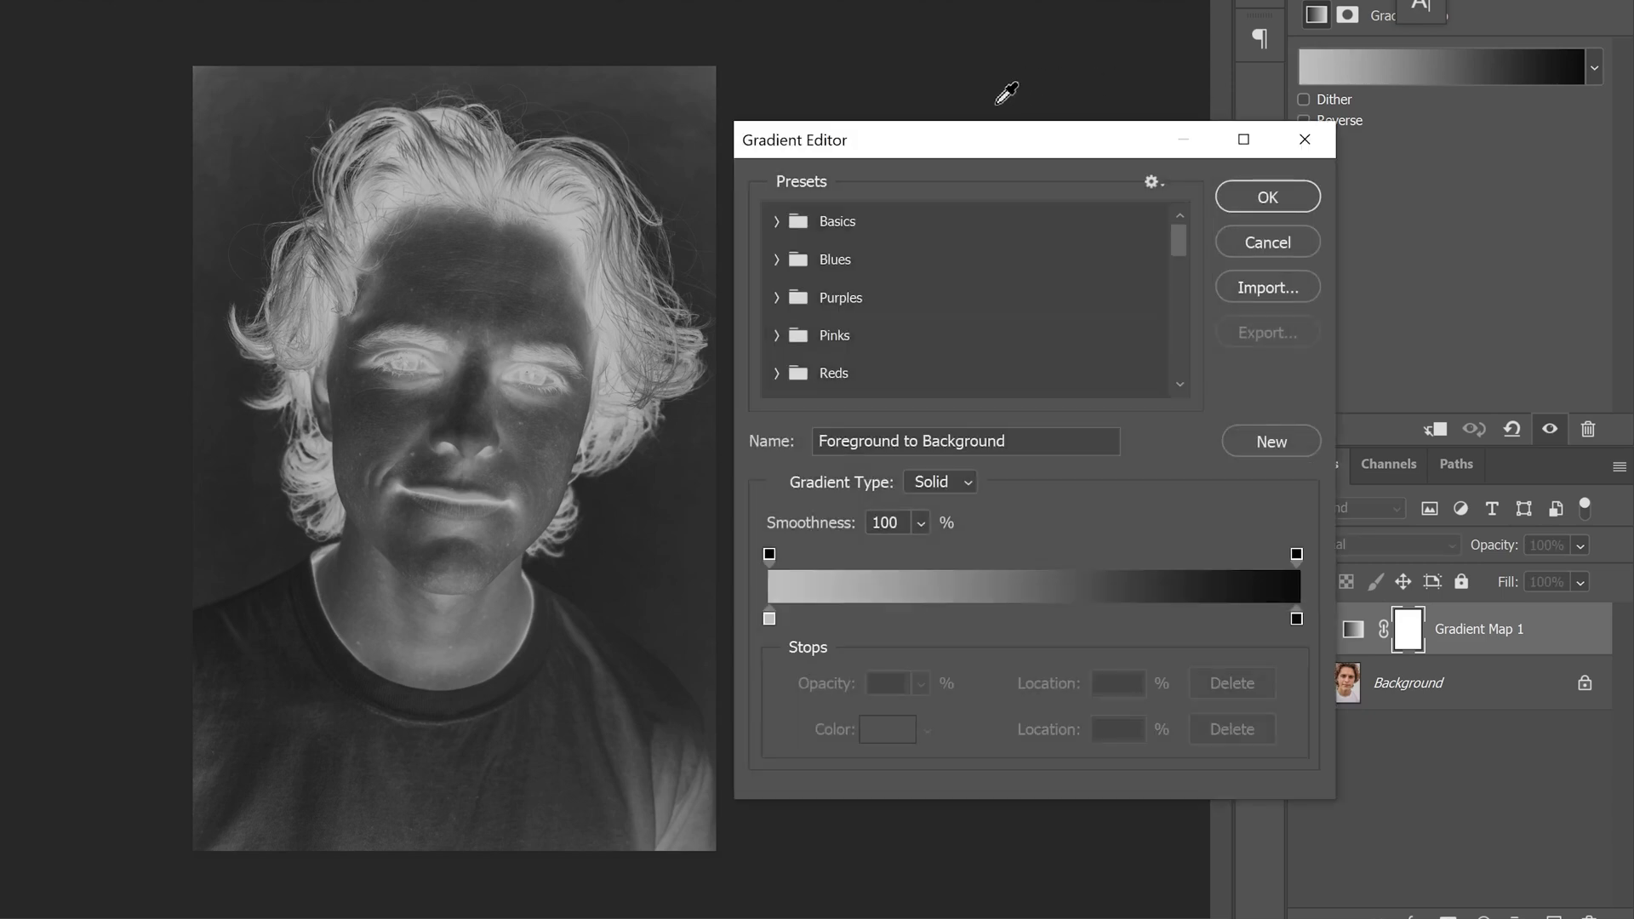
pyautogui.moveTo(912, 139); pyautogui.dragTo(926, 109)
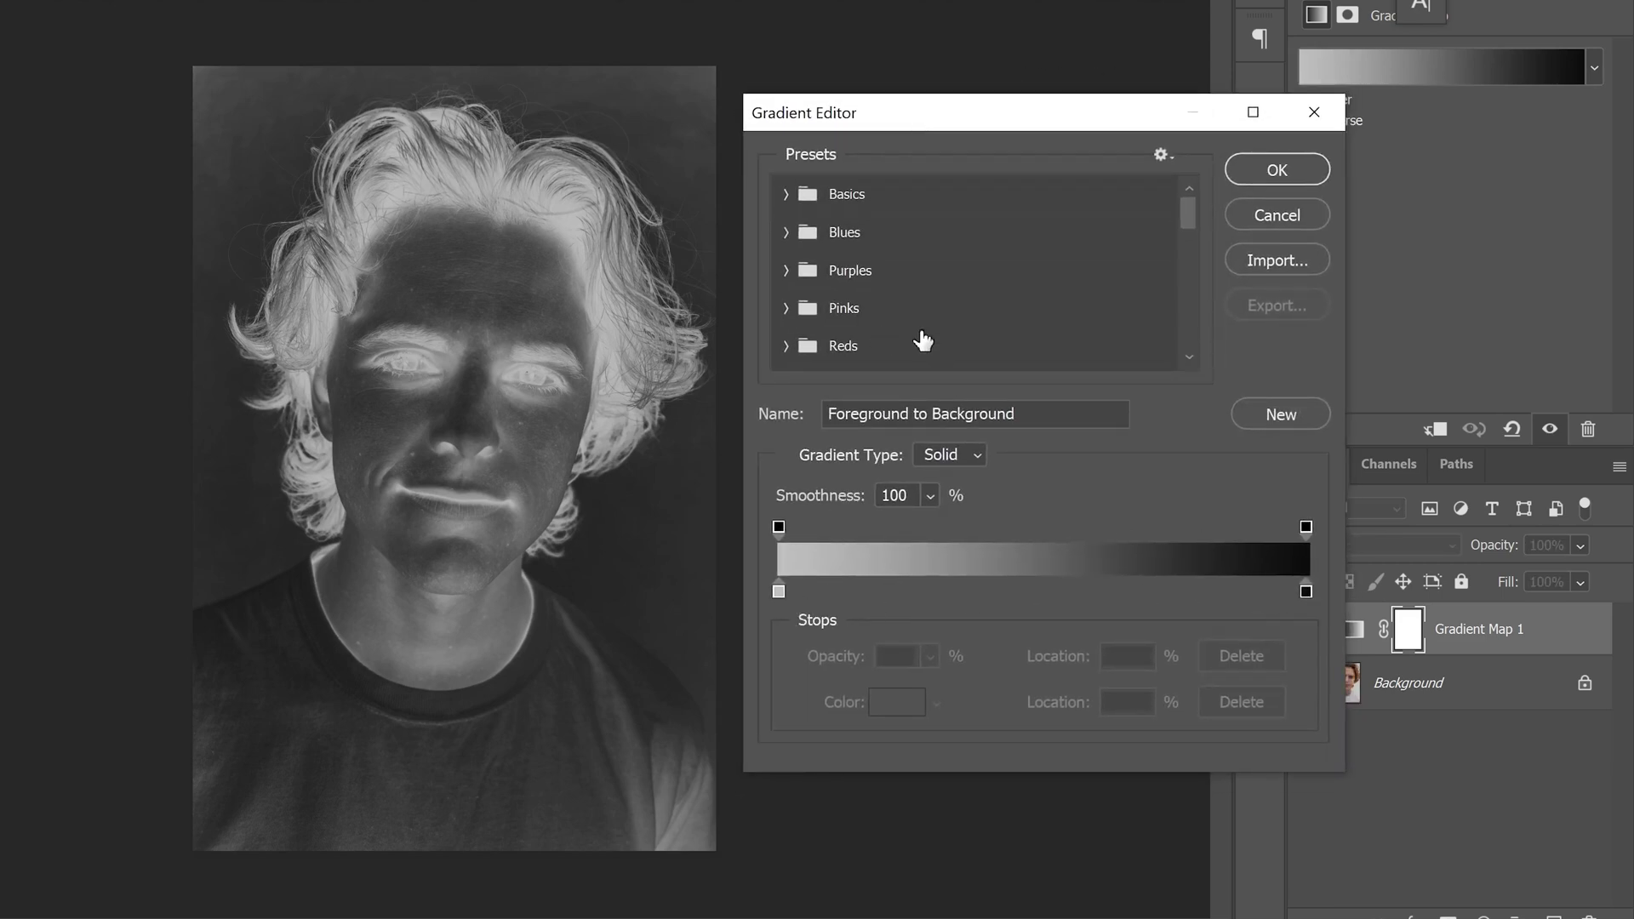
pyautogui.click(787, 271)
pyautogui.scroll(-2, 952, 292)
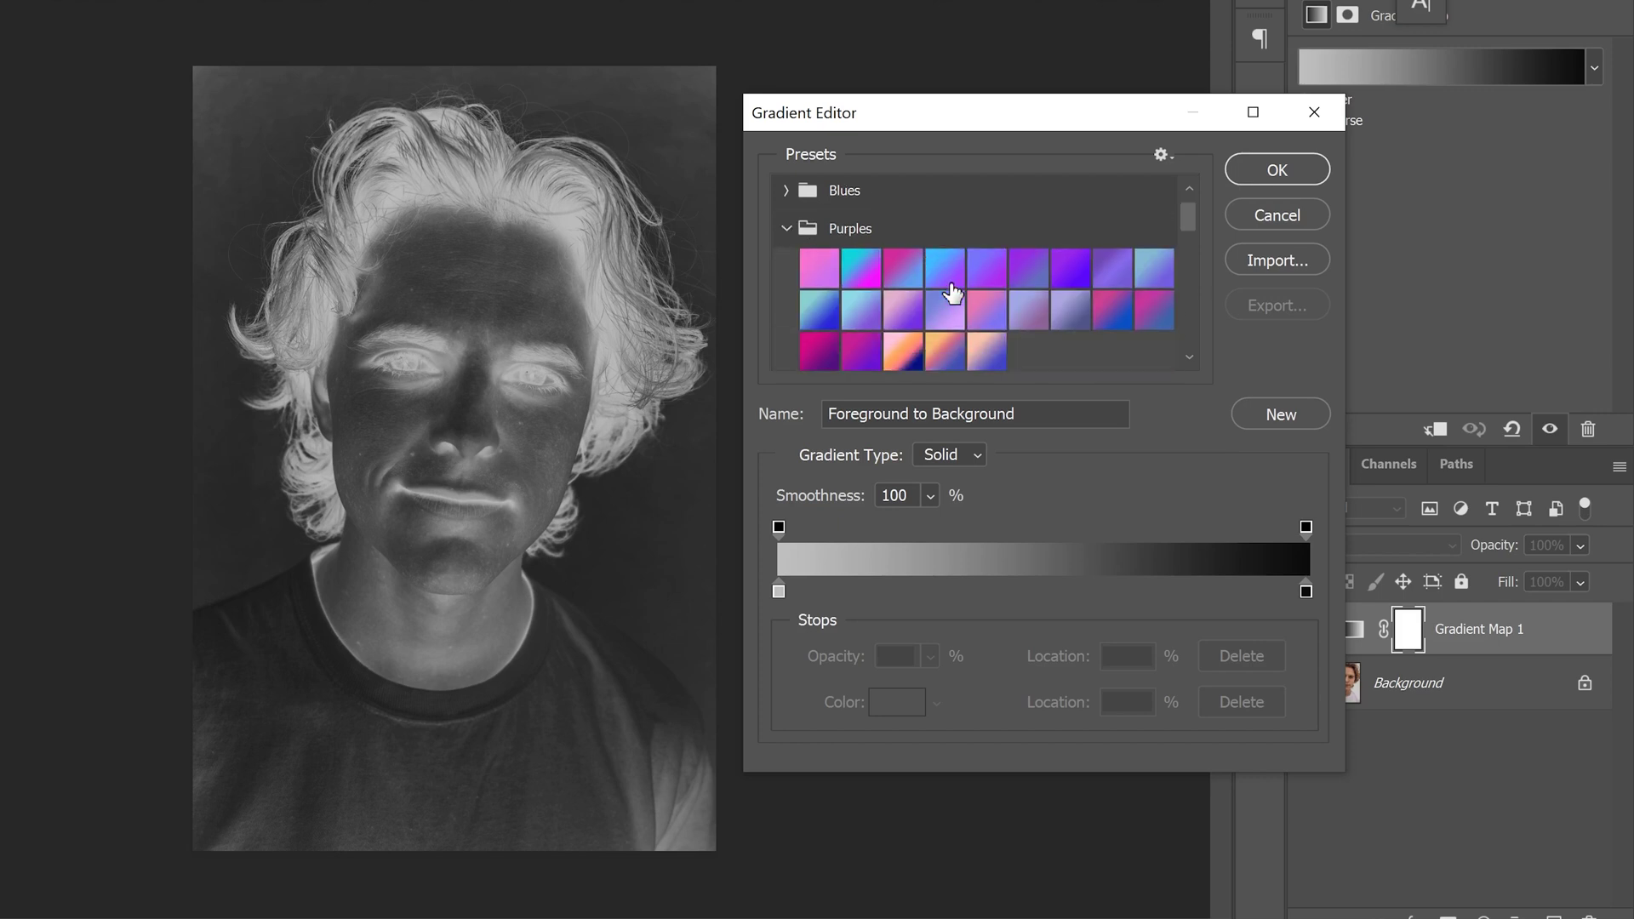
pyautogui.click(1104, 270)
pyautogui.click(902, 308)
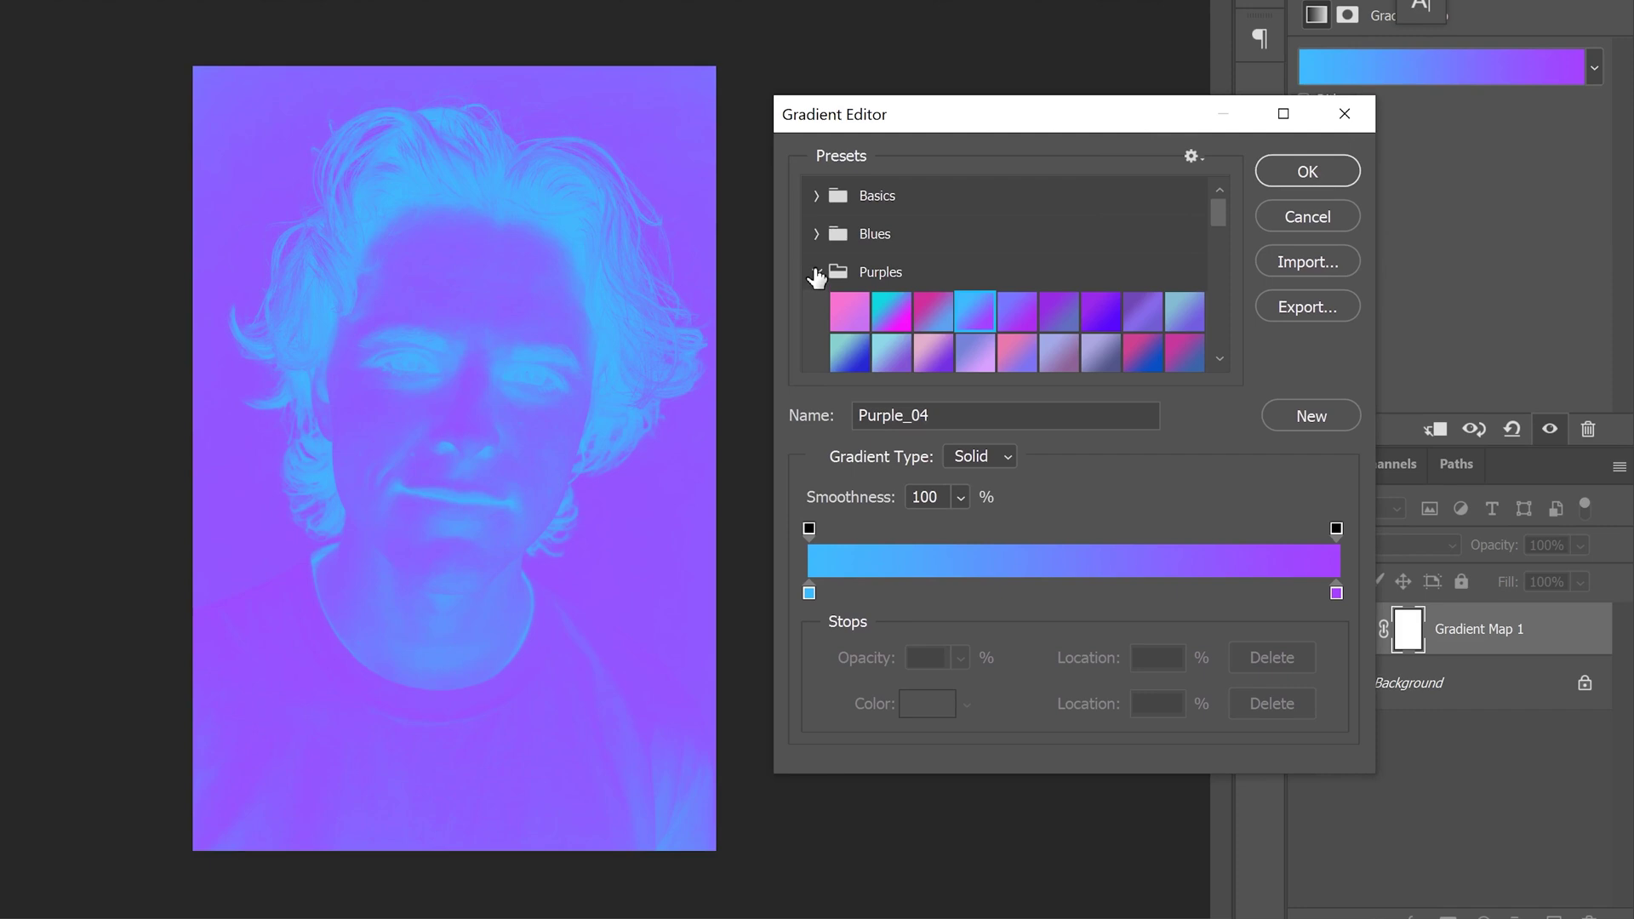
pyautogui.click(824, 272)
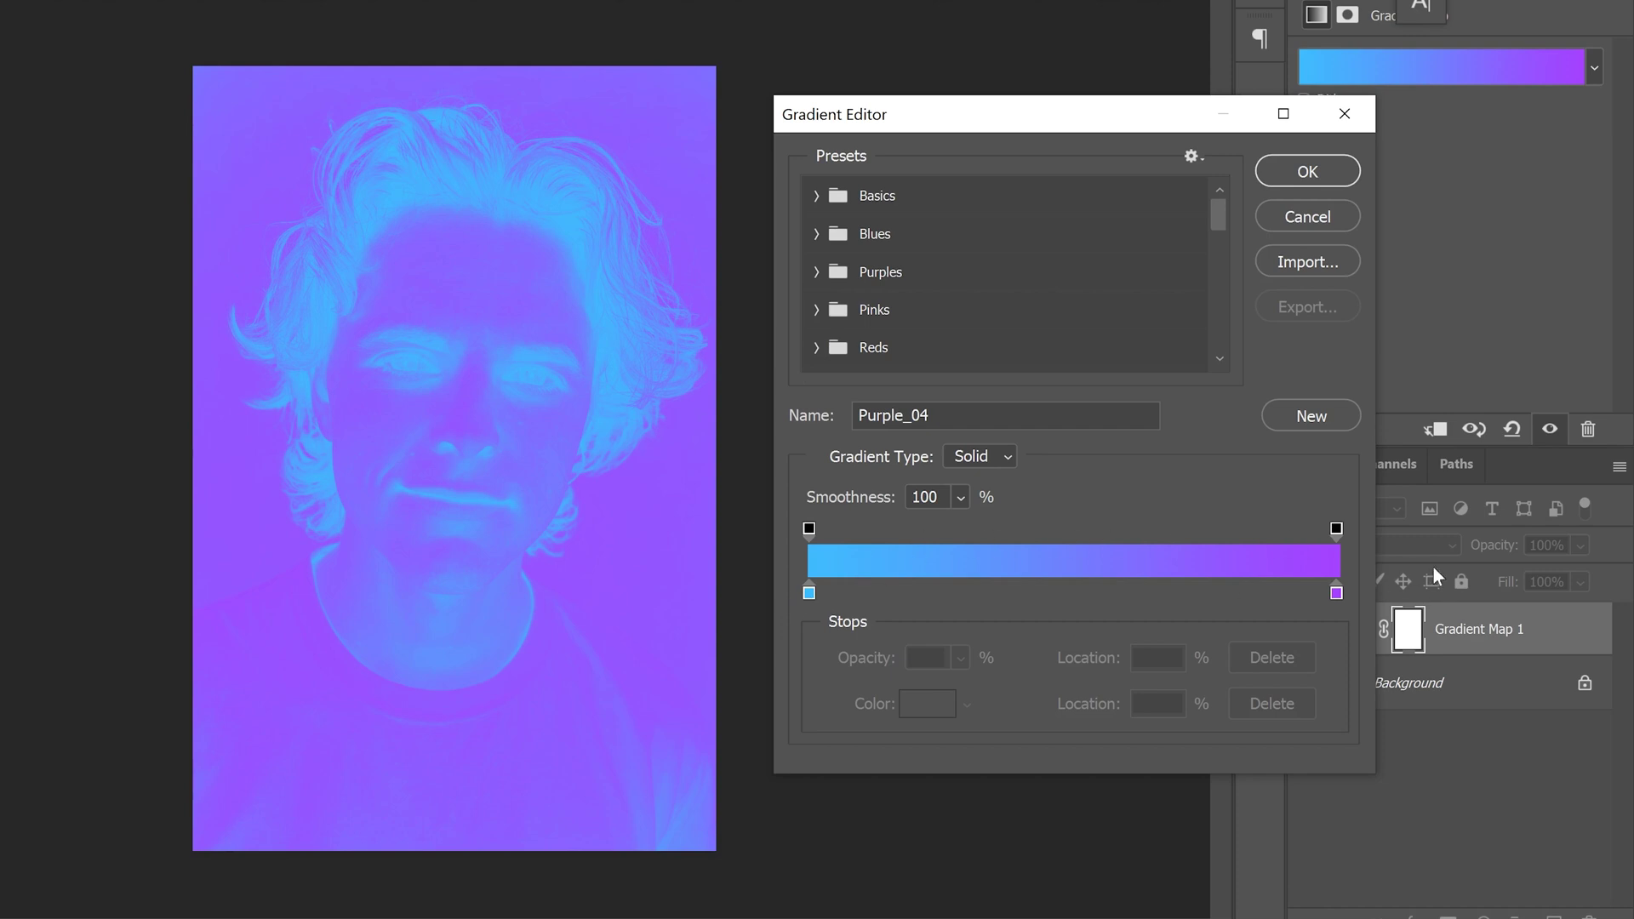
# Set the color of the gradient's stop at 0% to the dark maroon 5a0e2d
pyautogui.click(808, 594)
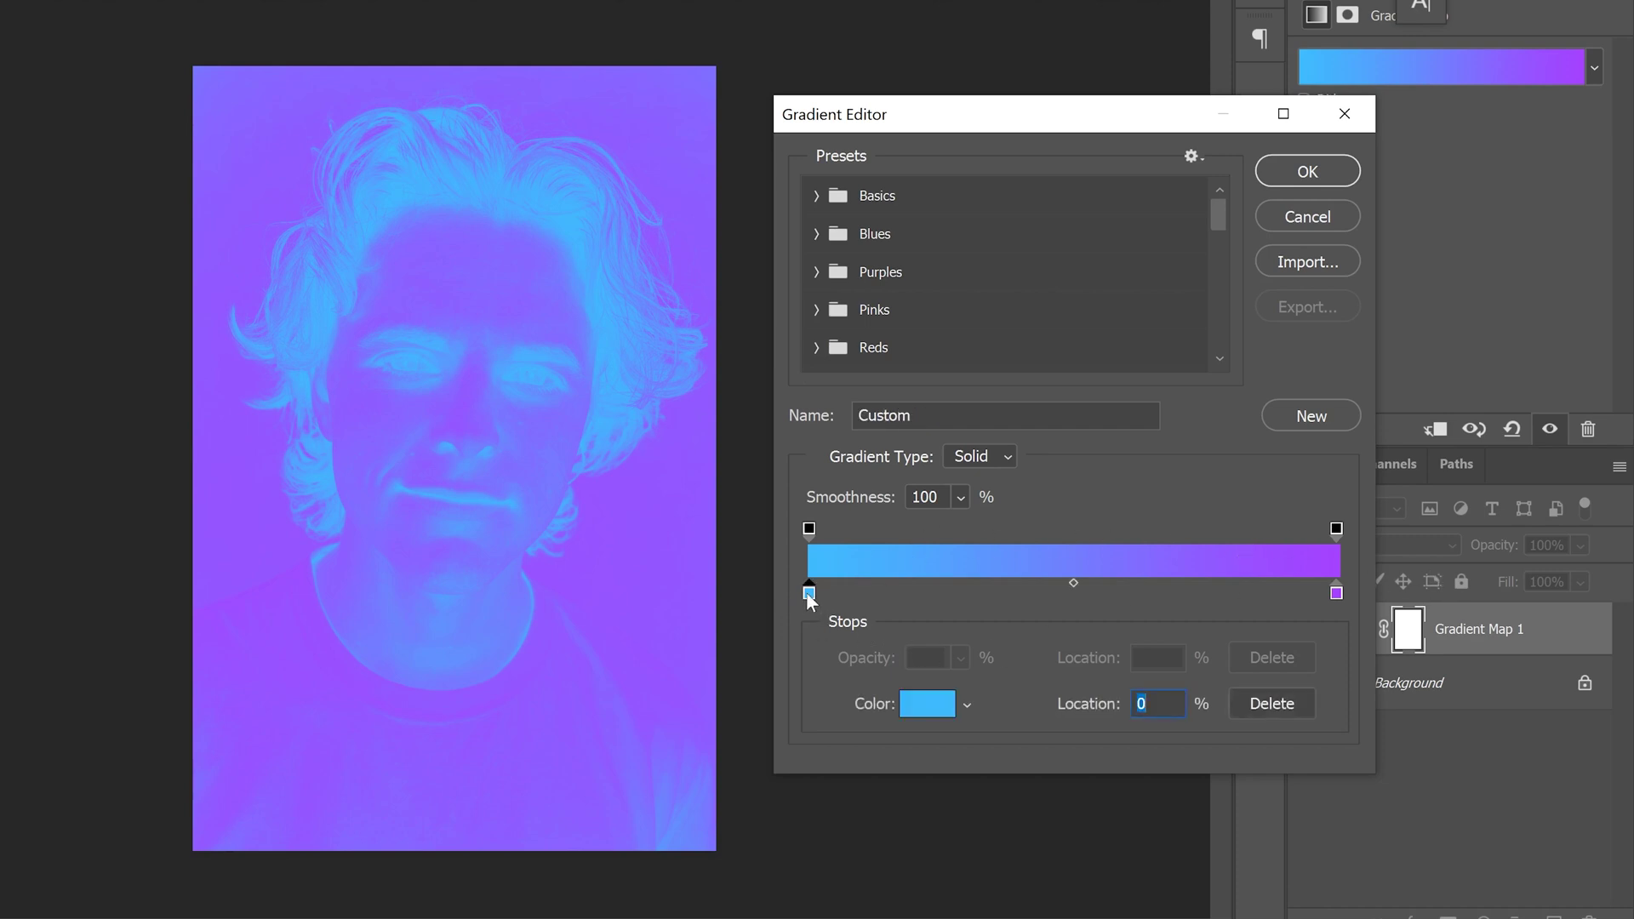
pyautogui.click(932, 705)
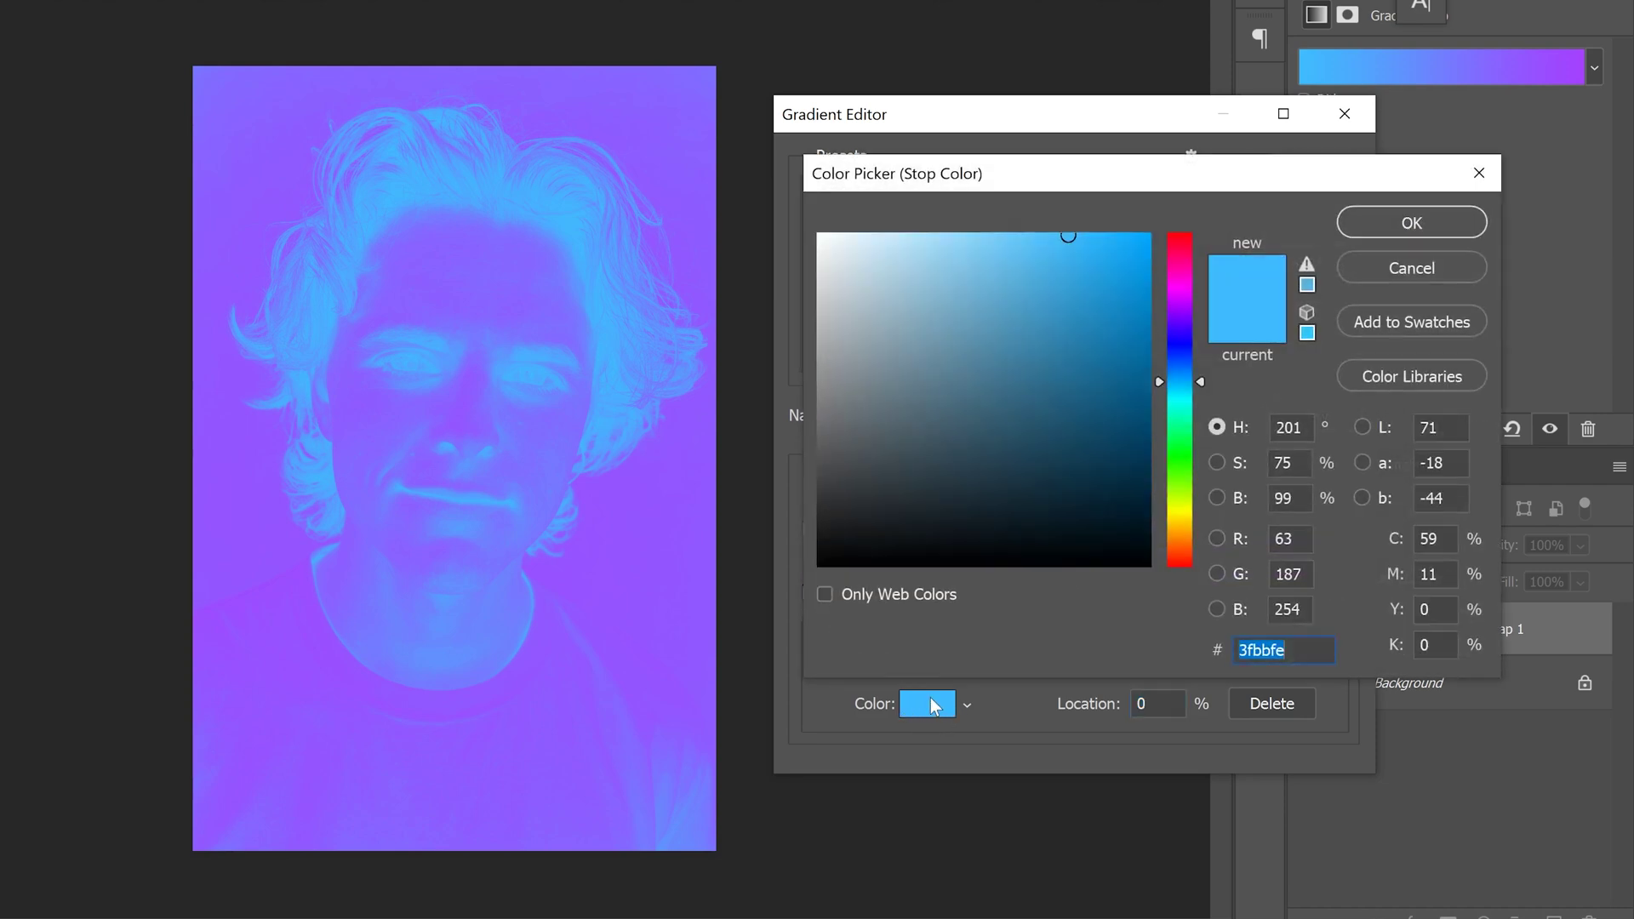
pyautogui.moveTo(1059, 171); pyautogui.dragTo(1006, 161)
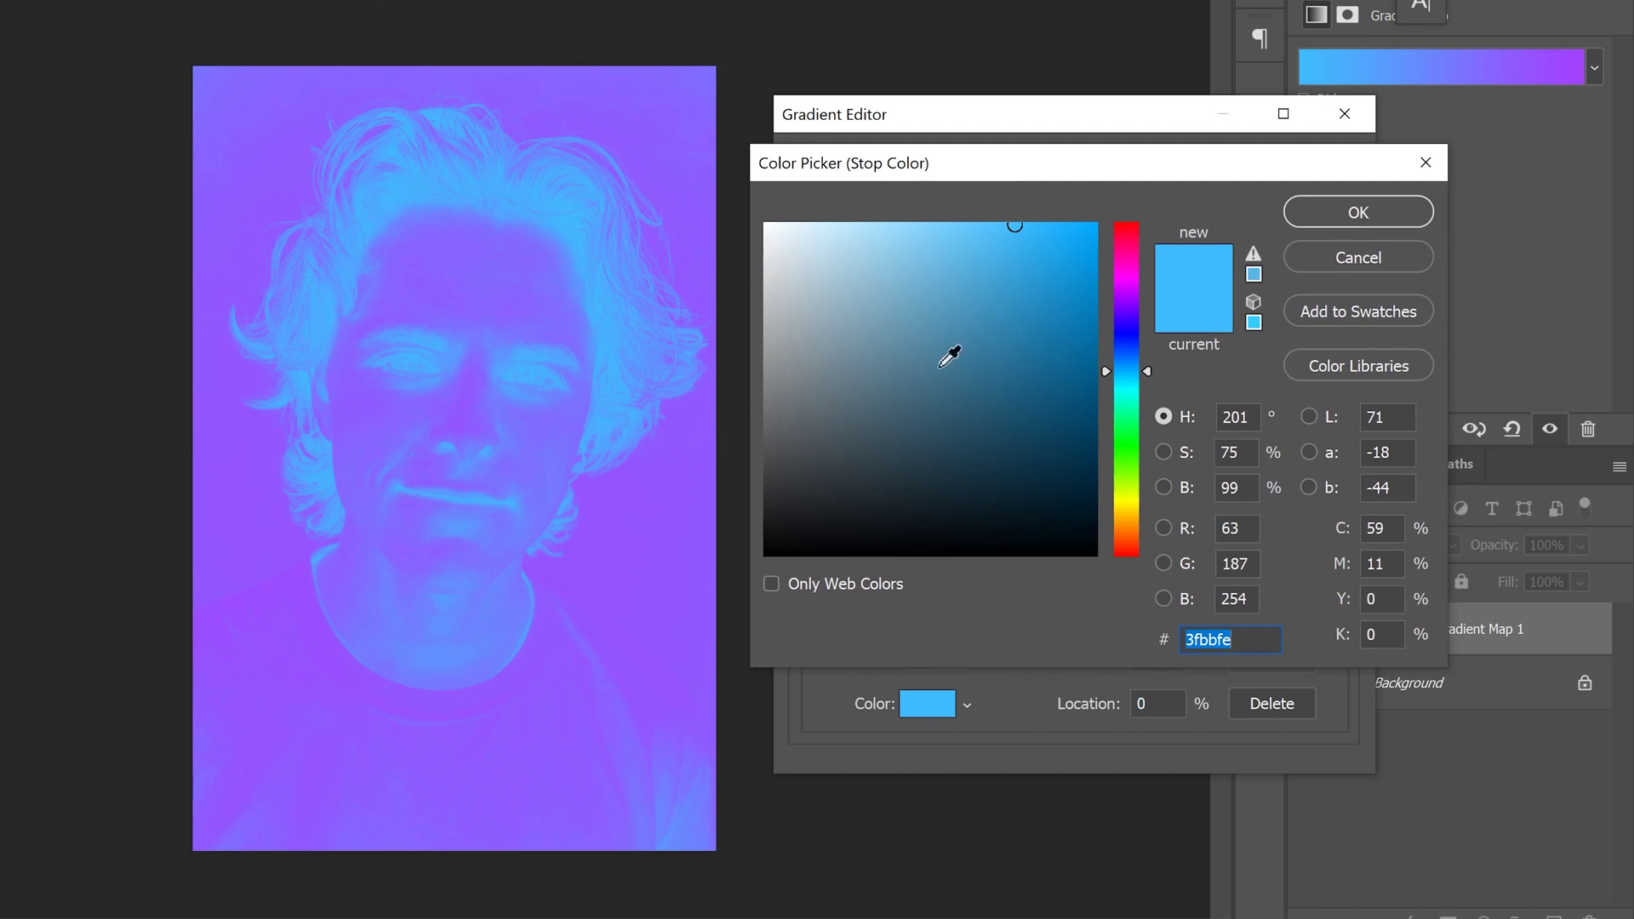
pyautogui.moveTo(1146, 392); pyautogui.dragTo(1149, 243)
pyautogui.moveTo(1049, 419)
pyautogui.mouseDown()
pyautogui.moveTo(1041, 461)
pyautogui.moveTo(1045, 440)
pyautogui.mouseUp()
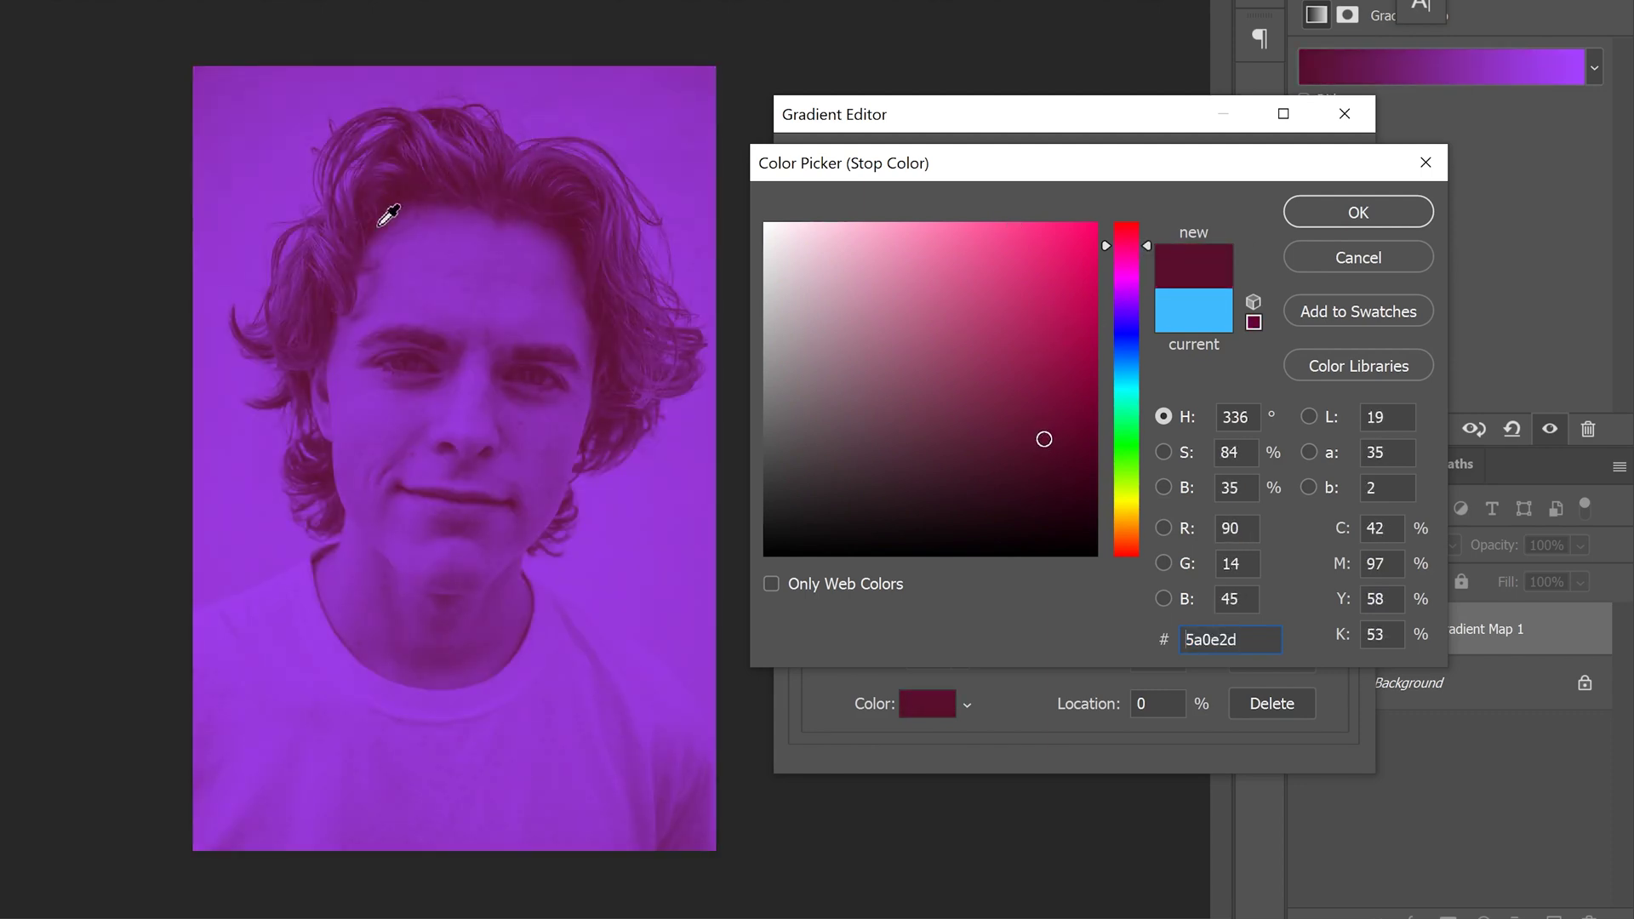
pyautogui.press('Return')
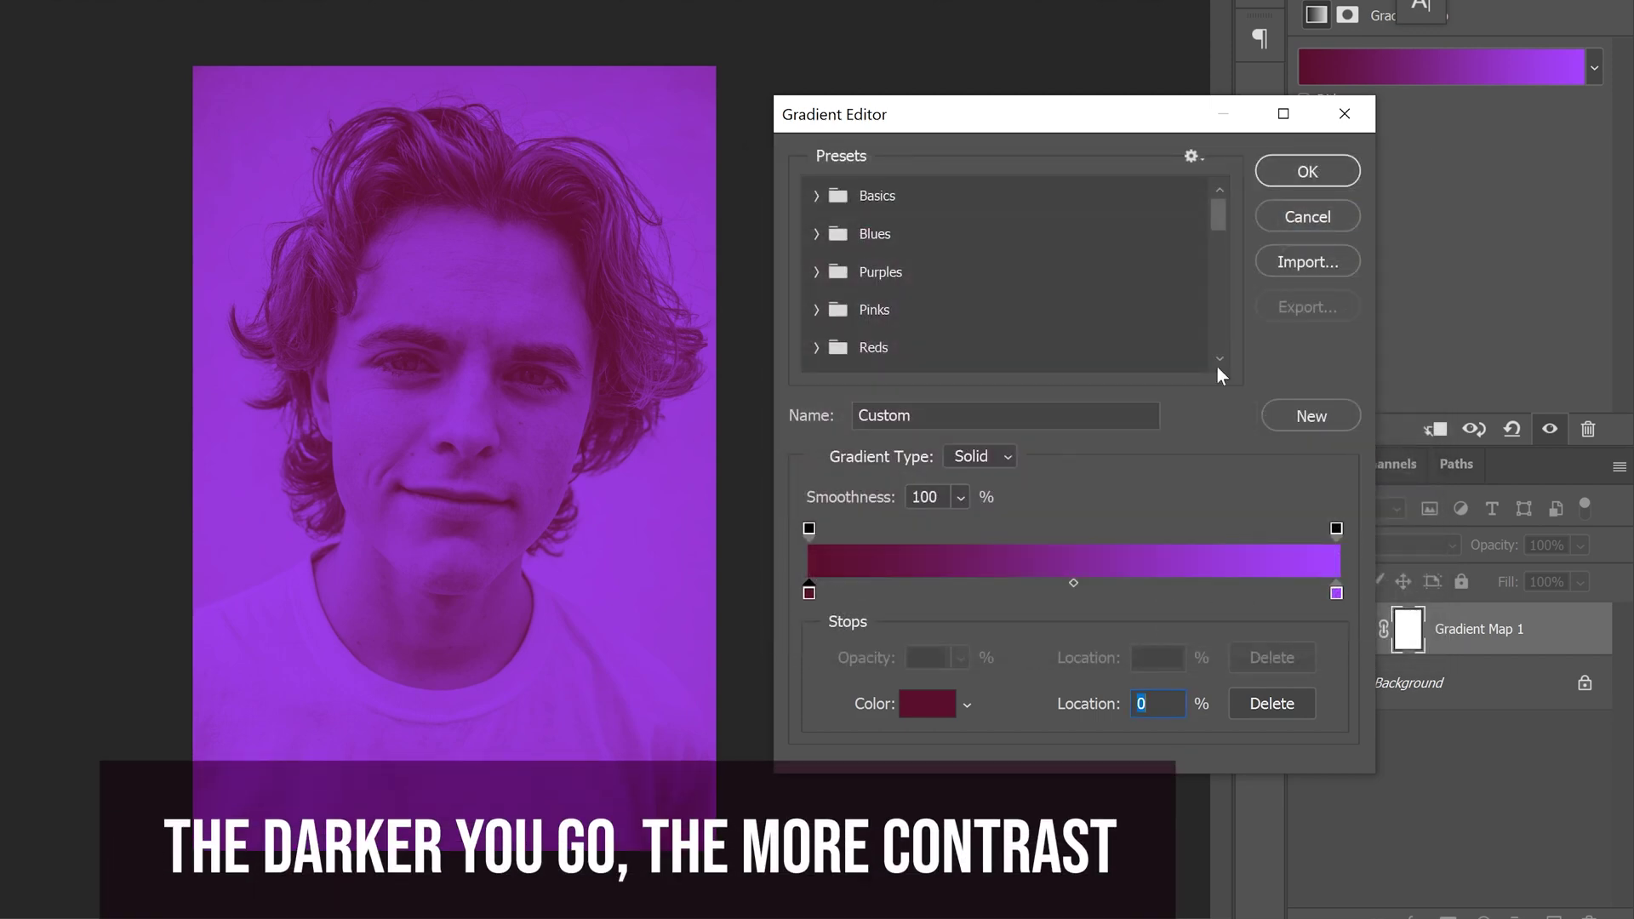
# Set the color of the gradient's stop at 100% to the yellow f0e425 and apply the gradient
pyautogui.click(1336, 594)
pyautogui.click(926, 707)
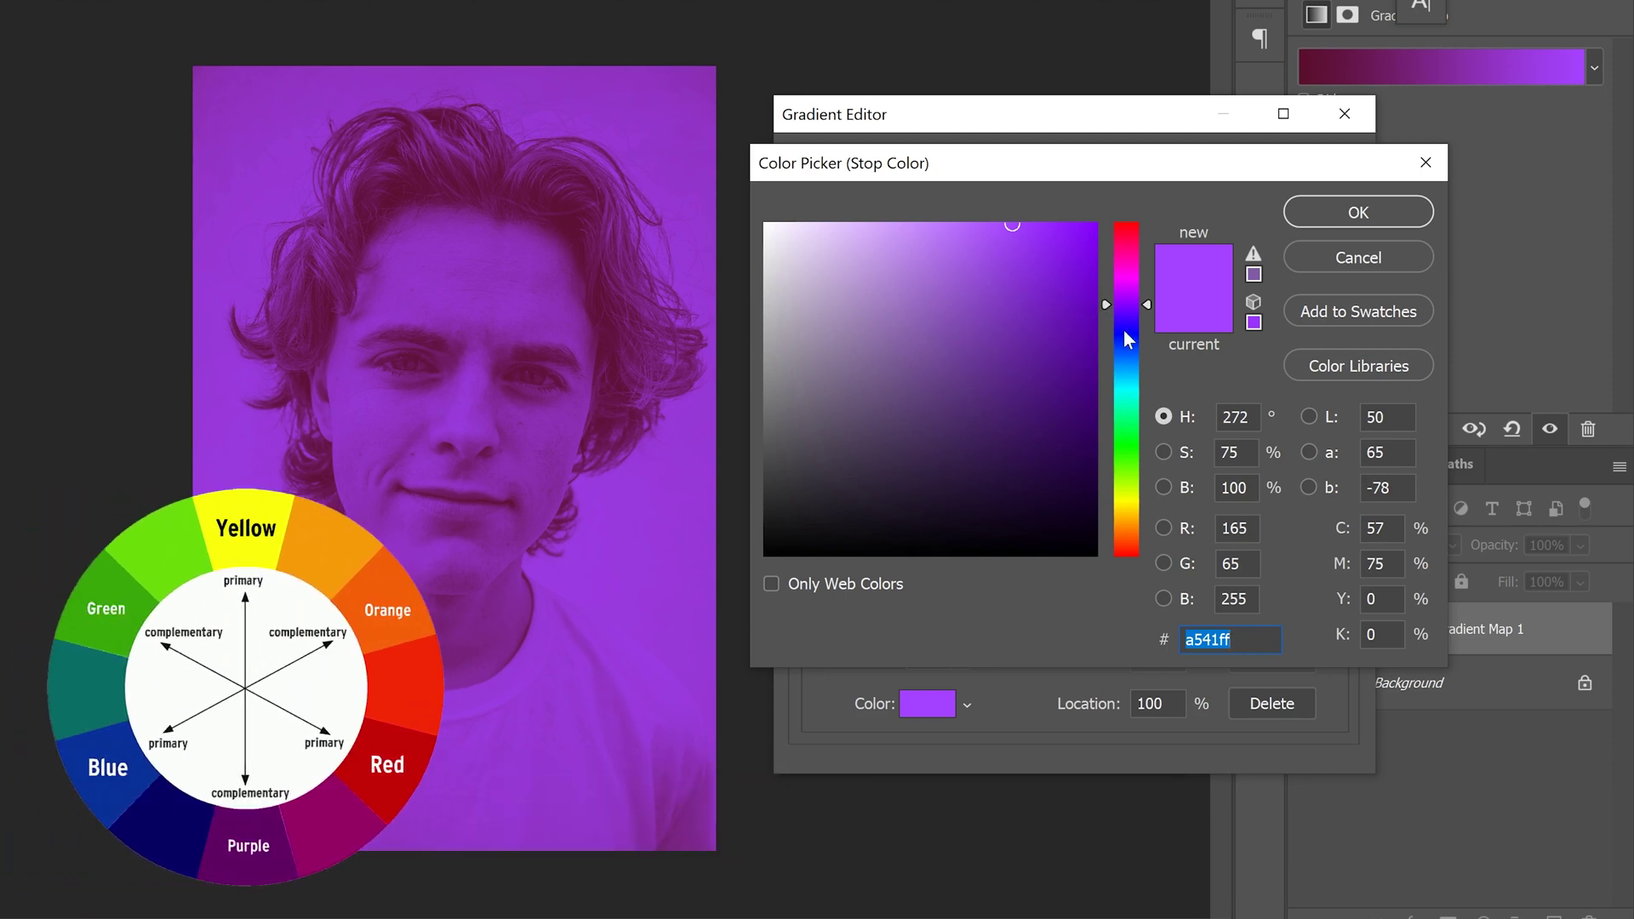
pyautogui.moveTo(1147, 308); pyautogui.dragTo(1142, 508)
pyautogui.moveTo(1044, 298); pyautogui.dragTo(1047, 243)
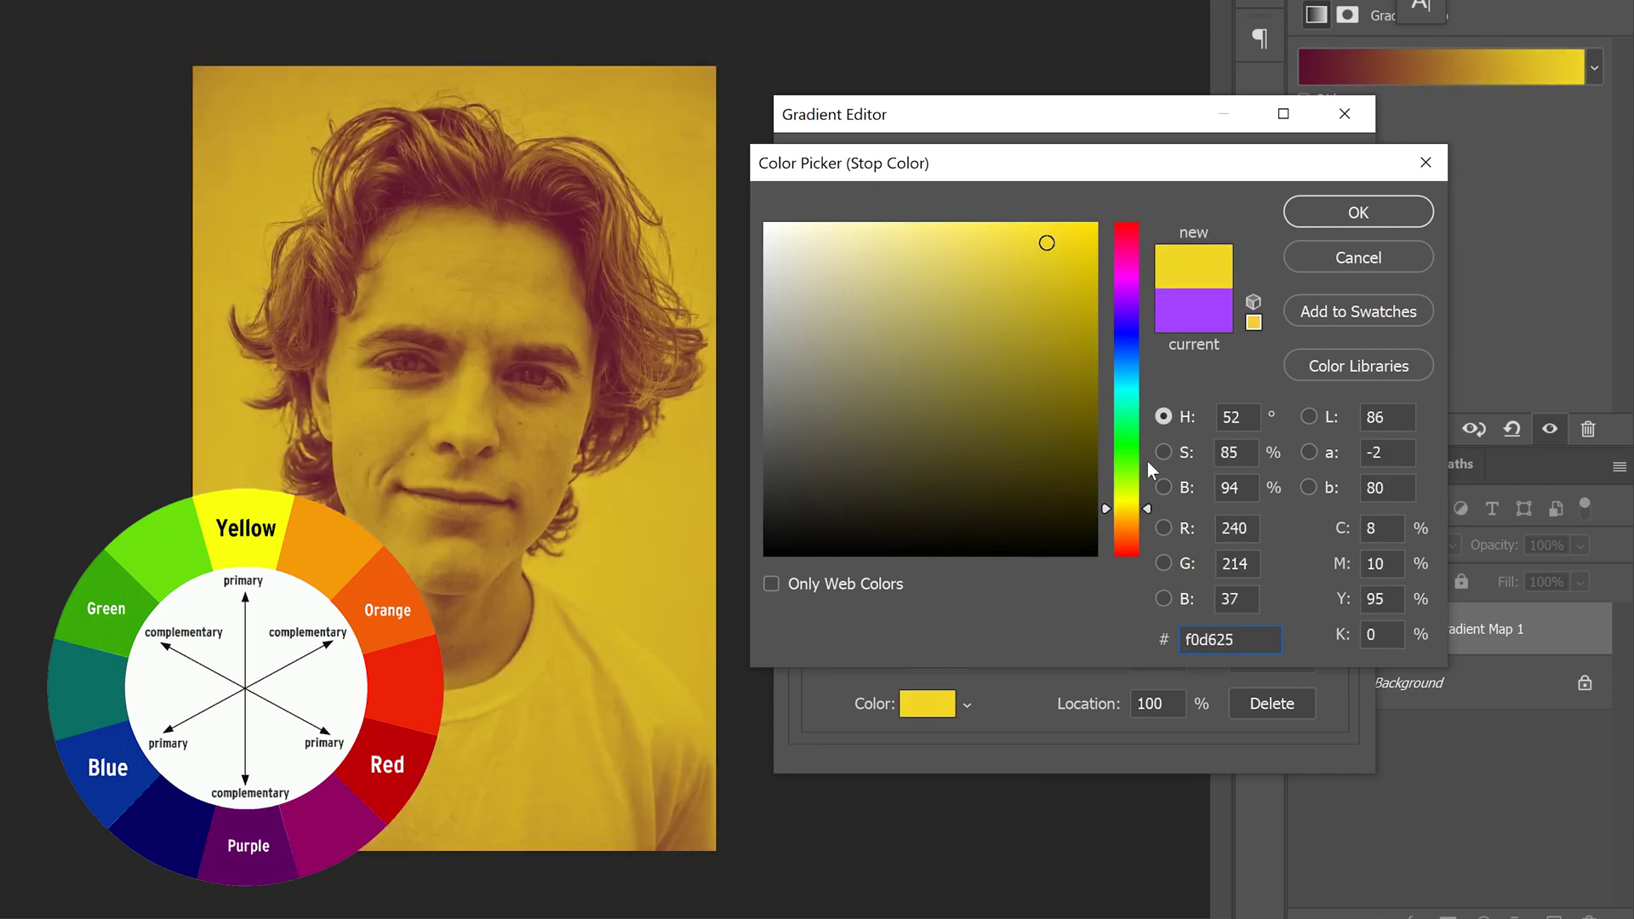
pyautogui.moveTo(1154, 507); pyautogui.dragTo(1144, 503)
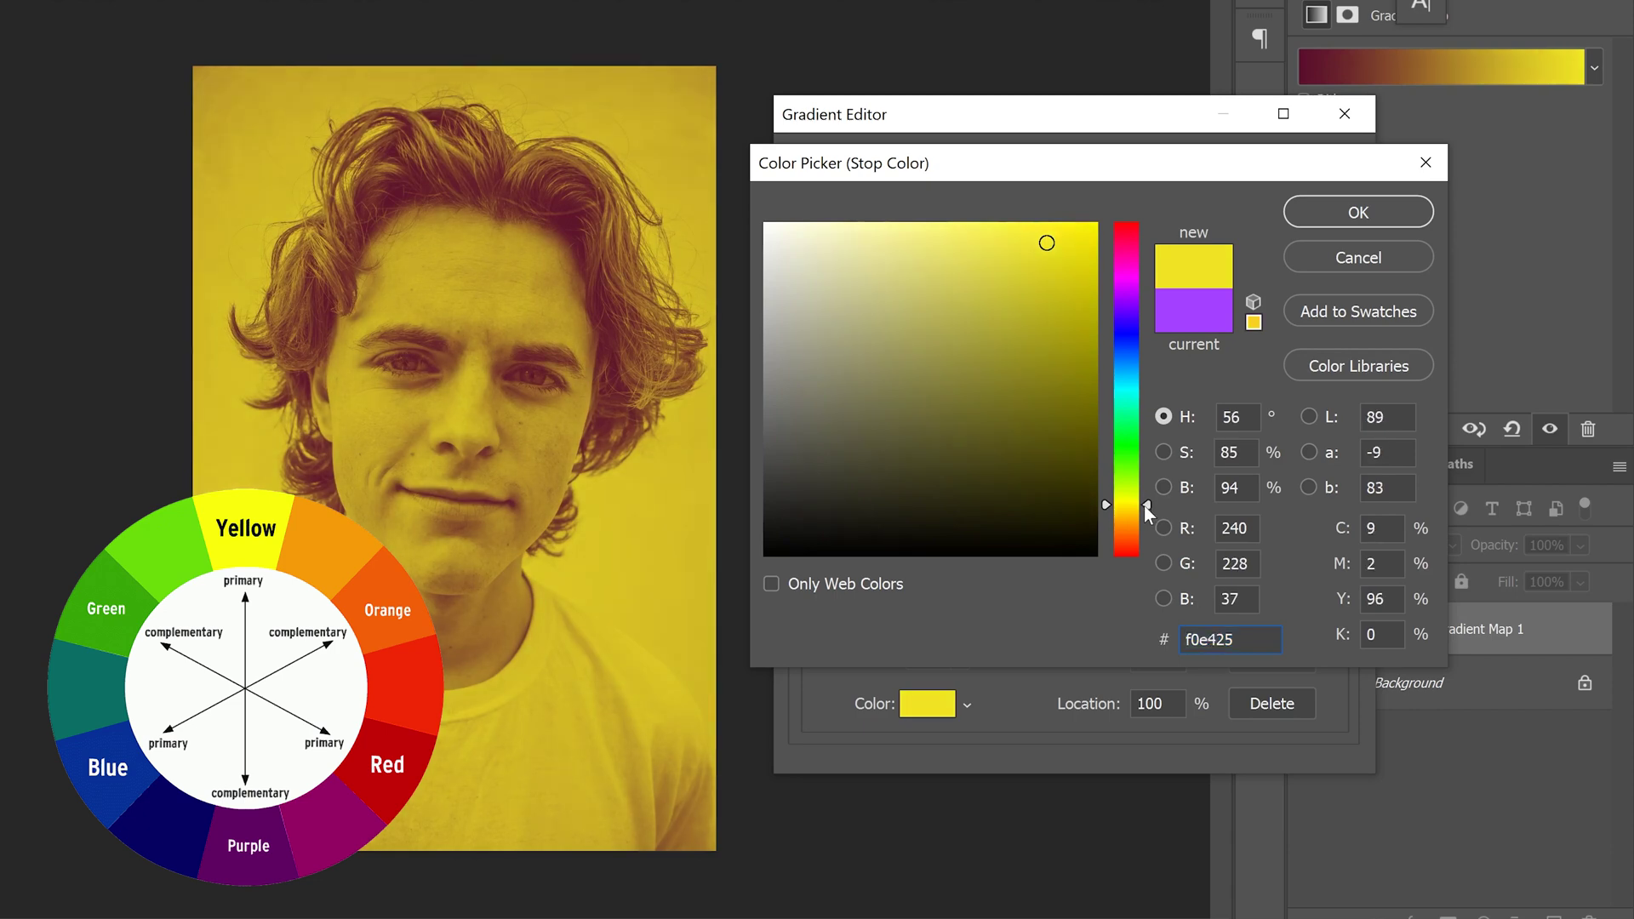
pyautogui.click(1333, 207)
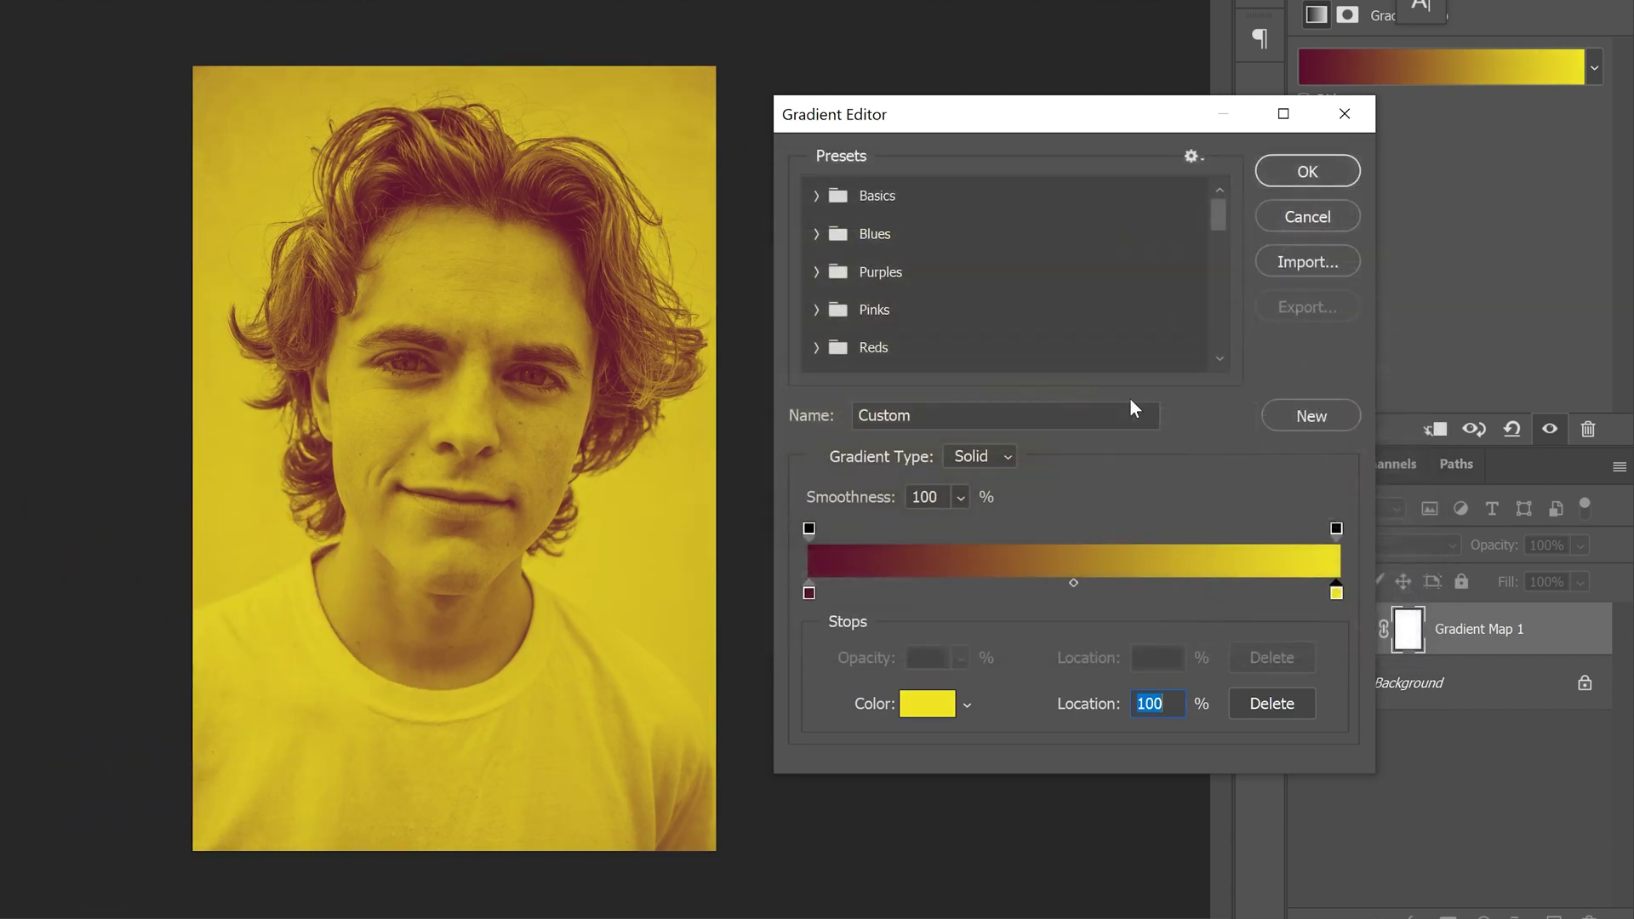
pyautogui.click(1292, 174)
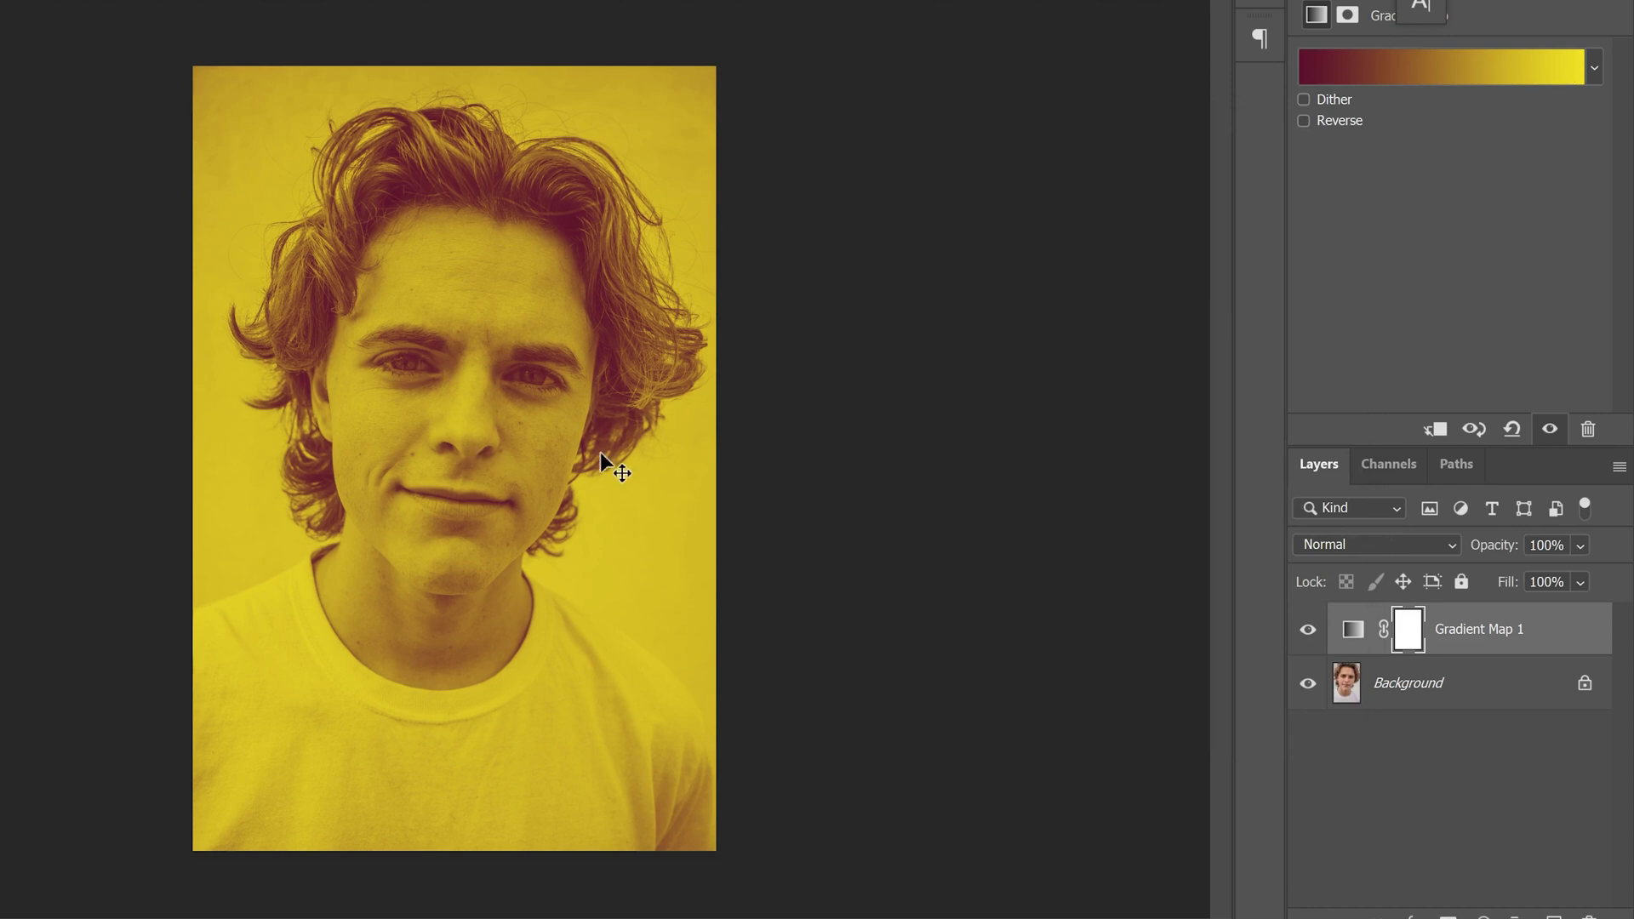
# Reopen the gradient for editing, add a color stop at 48% and give it the dark red 722727
pyautogui.click(1439, 67)
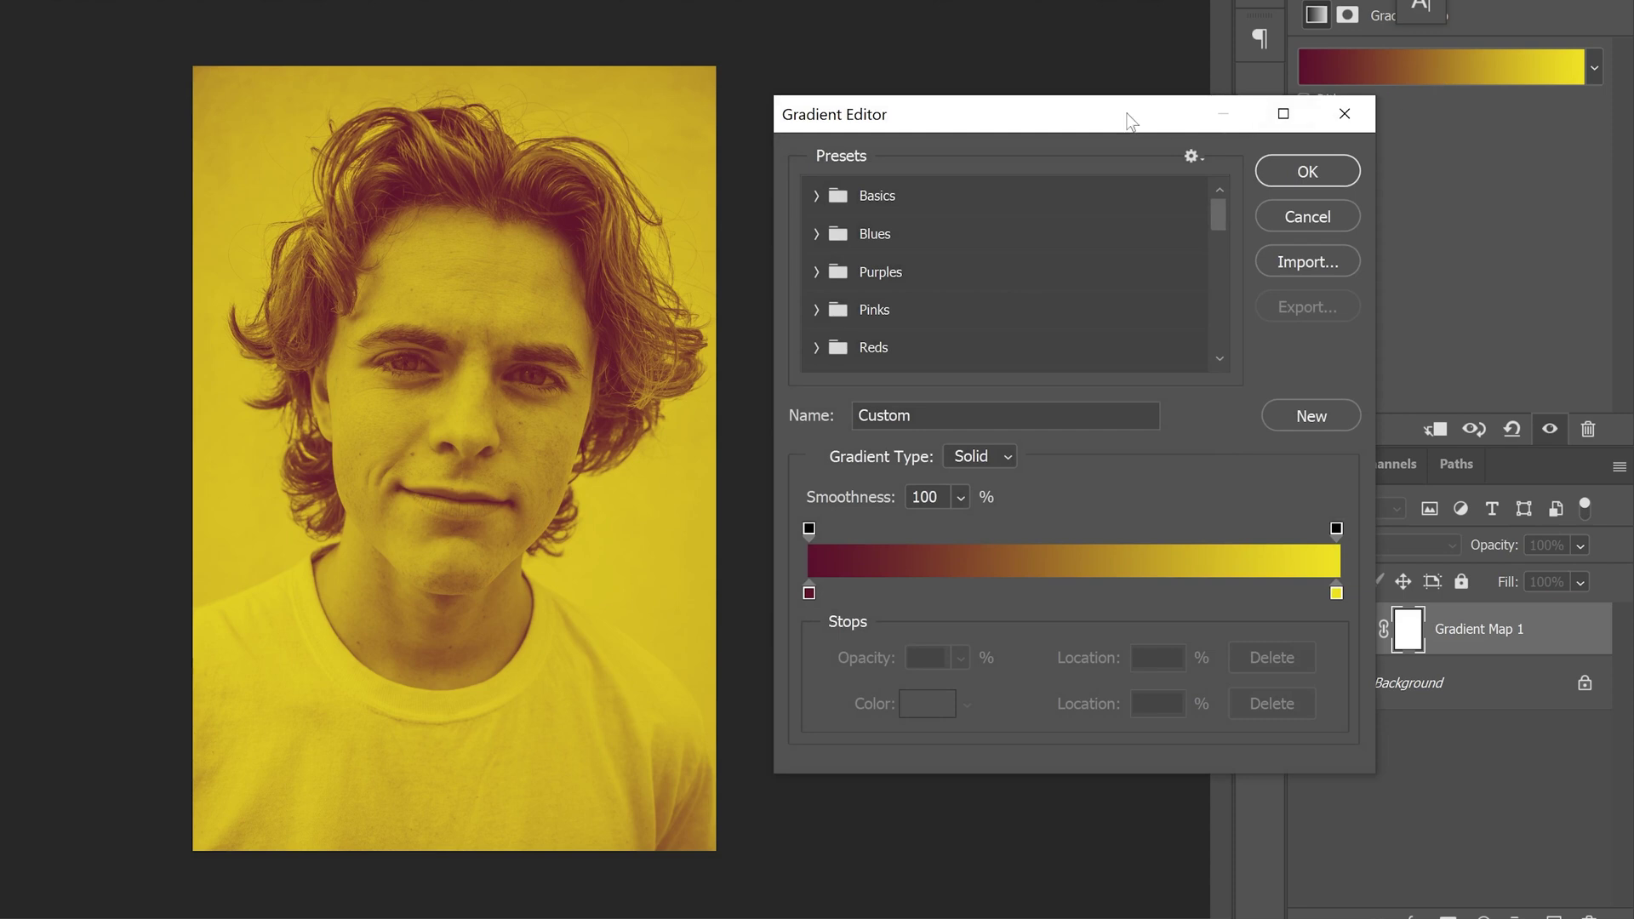
pyautogui.moveTo(1089, 106); pyautogui.dragTo(1058, 70)
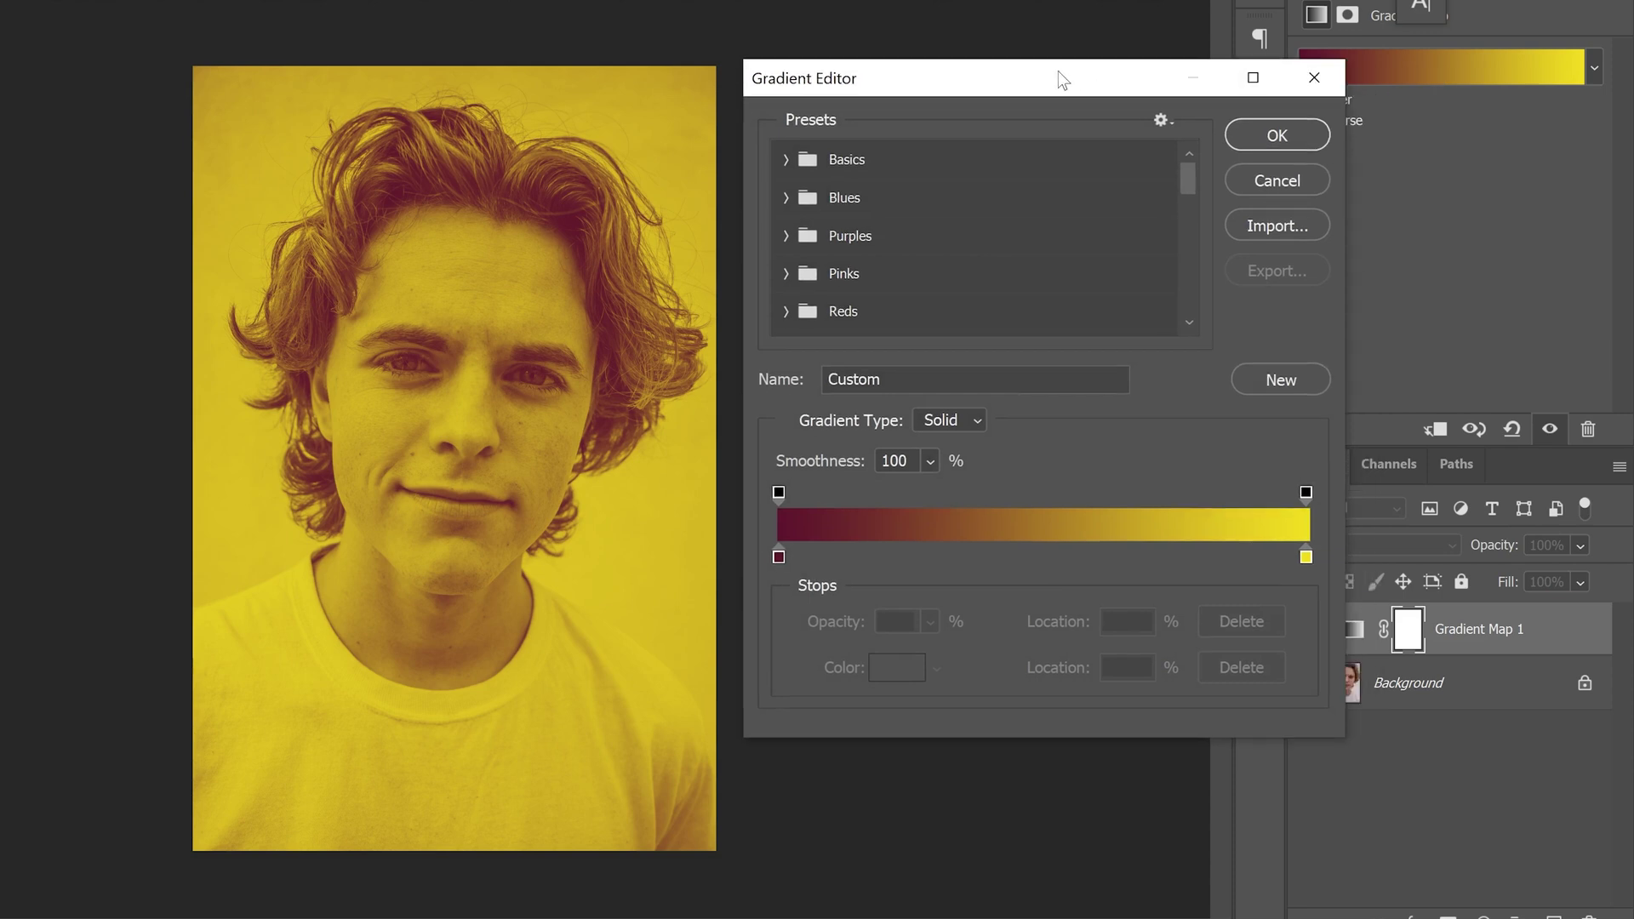
pyautogui.click(1031, 556)
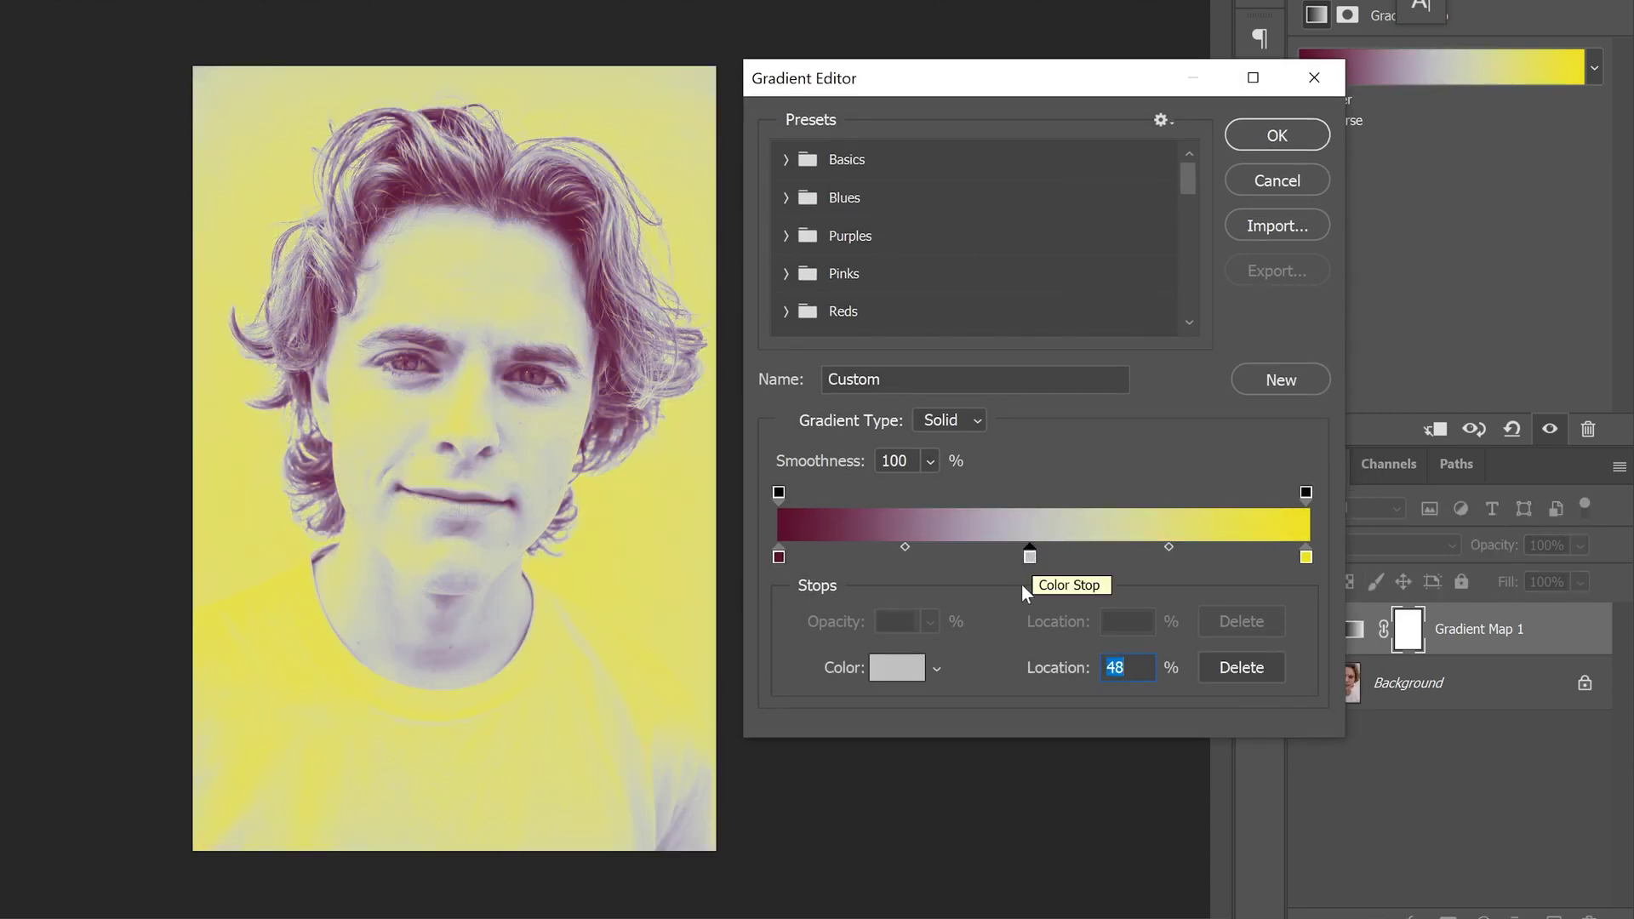
pyautogui.click(890, 671)
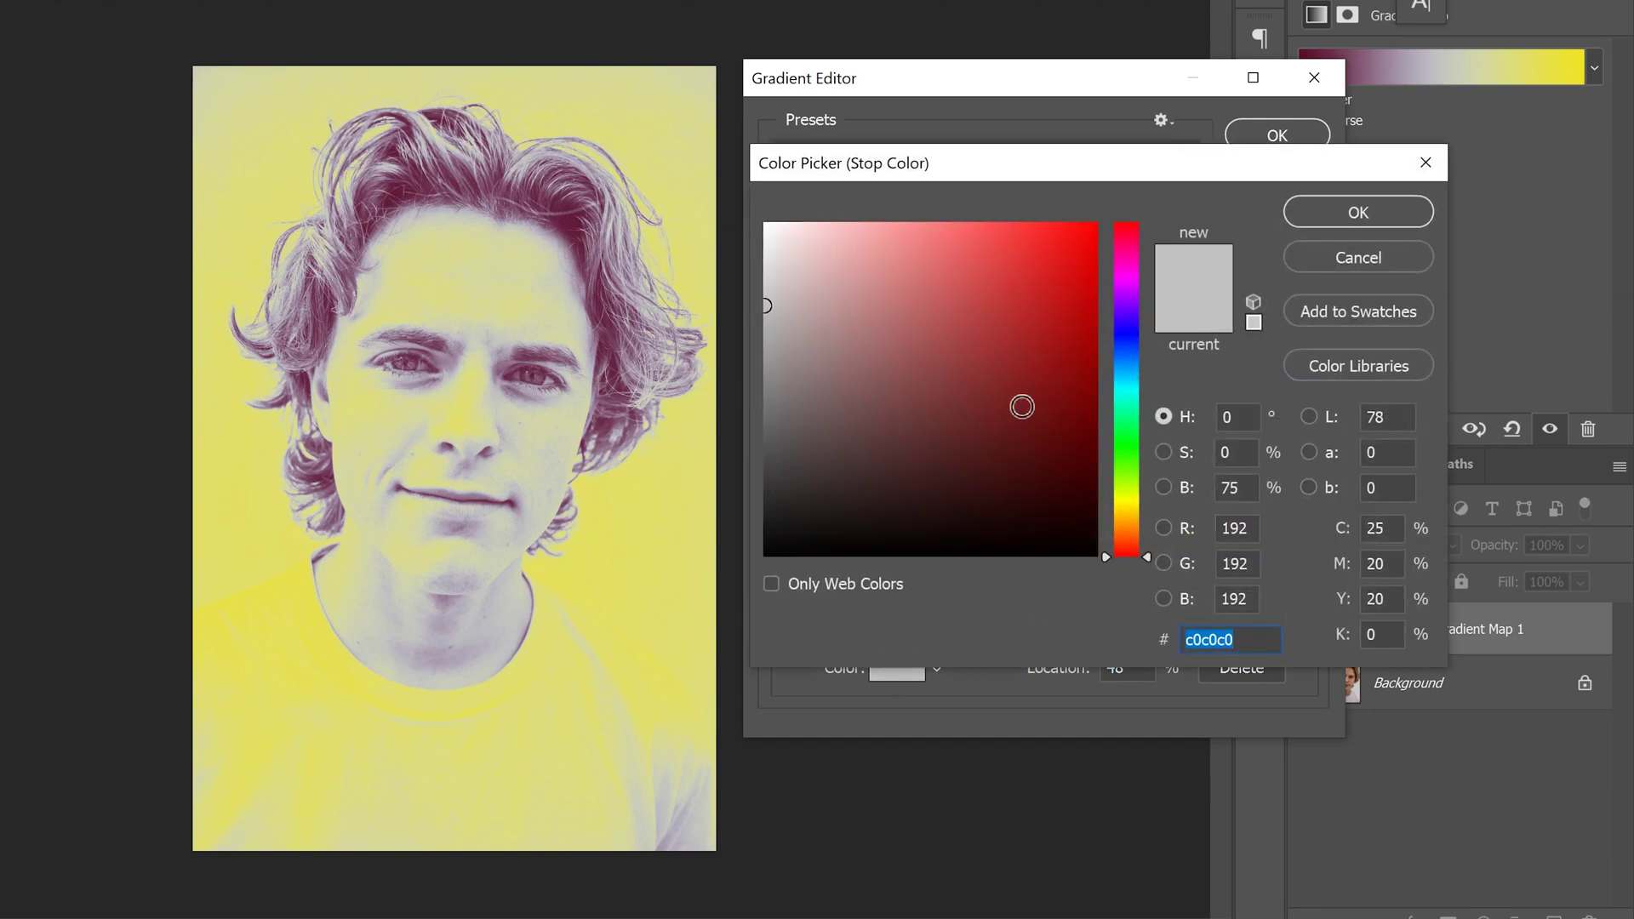
pyautogui.click(1048, 514)
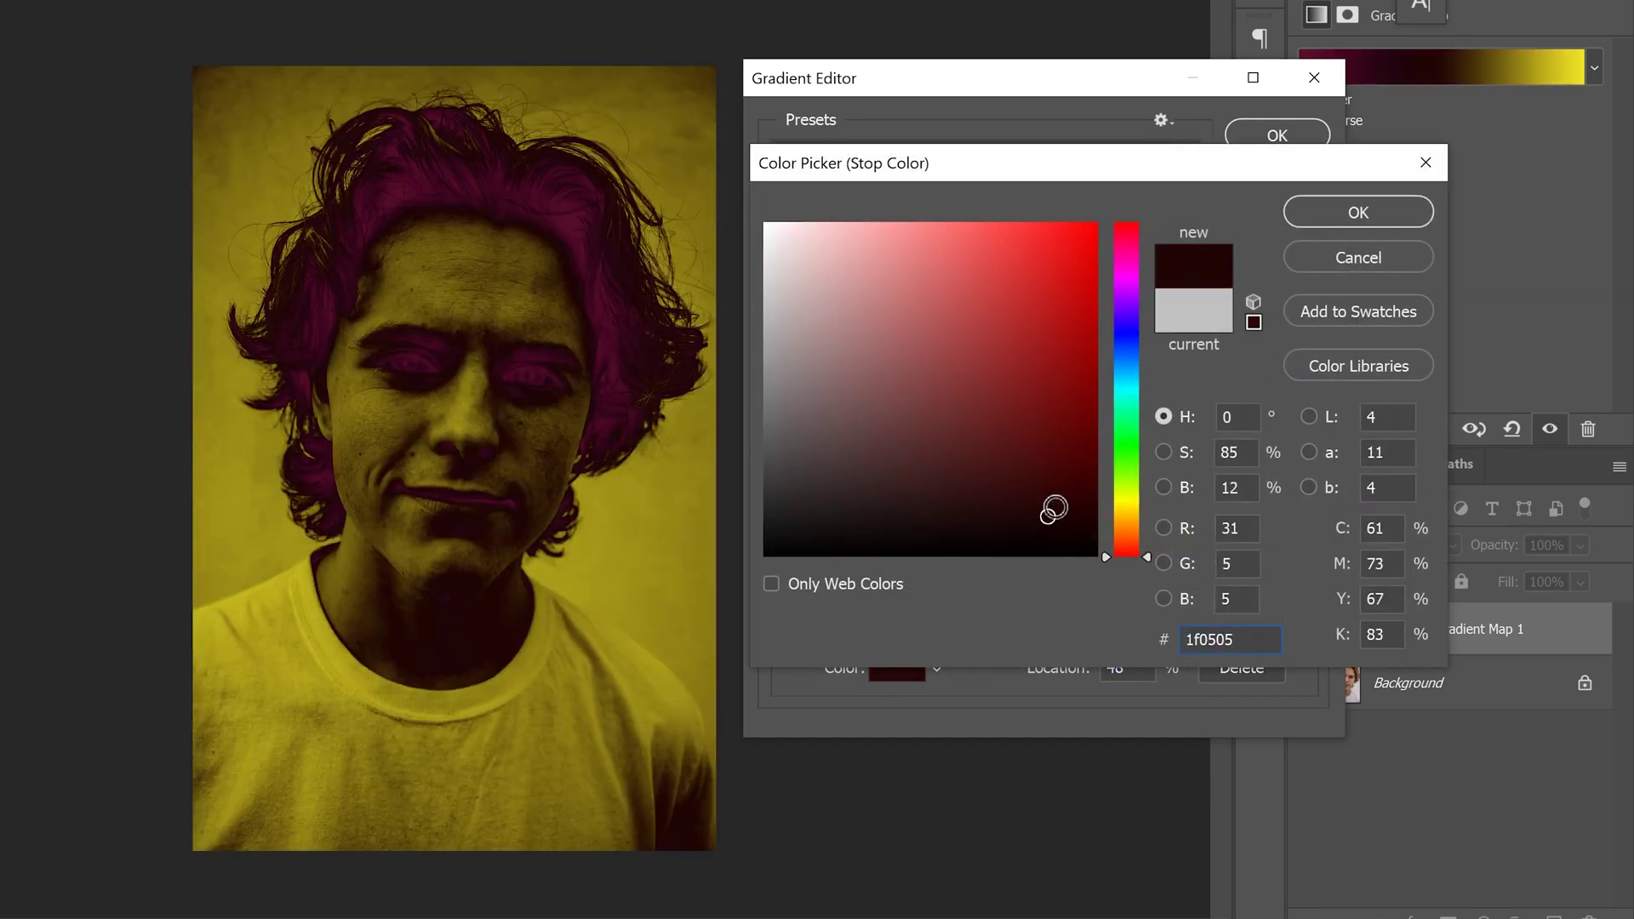
pyautogui.moveTo(918, 353); pyautogui.dragTo(778, 240)
pyautogui.moveTo(912, 317)
pyautogui.mouseDown()
pyautogui.moveTo(993, 405)
pyautogui.moveTo(922, 328)
pyautogui.moveTo(956, 432)
pyautogui.moveTo(975, 412)
pyautogui.mouseUp()
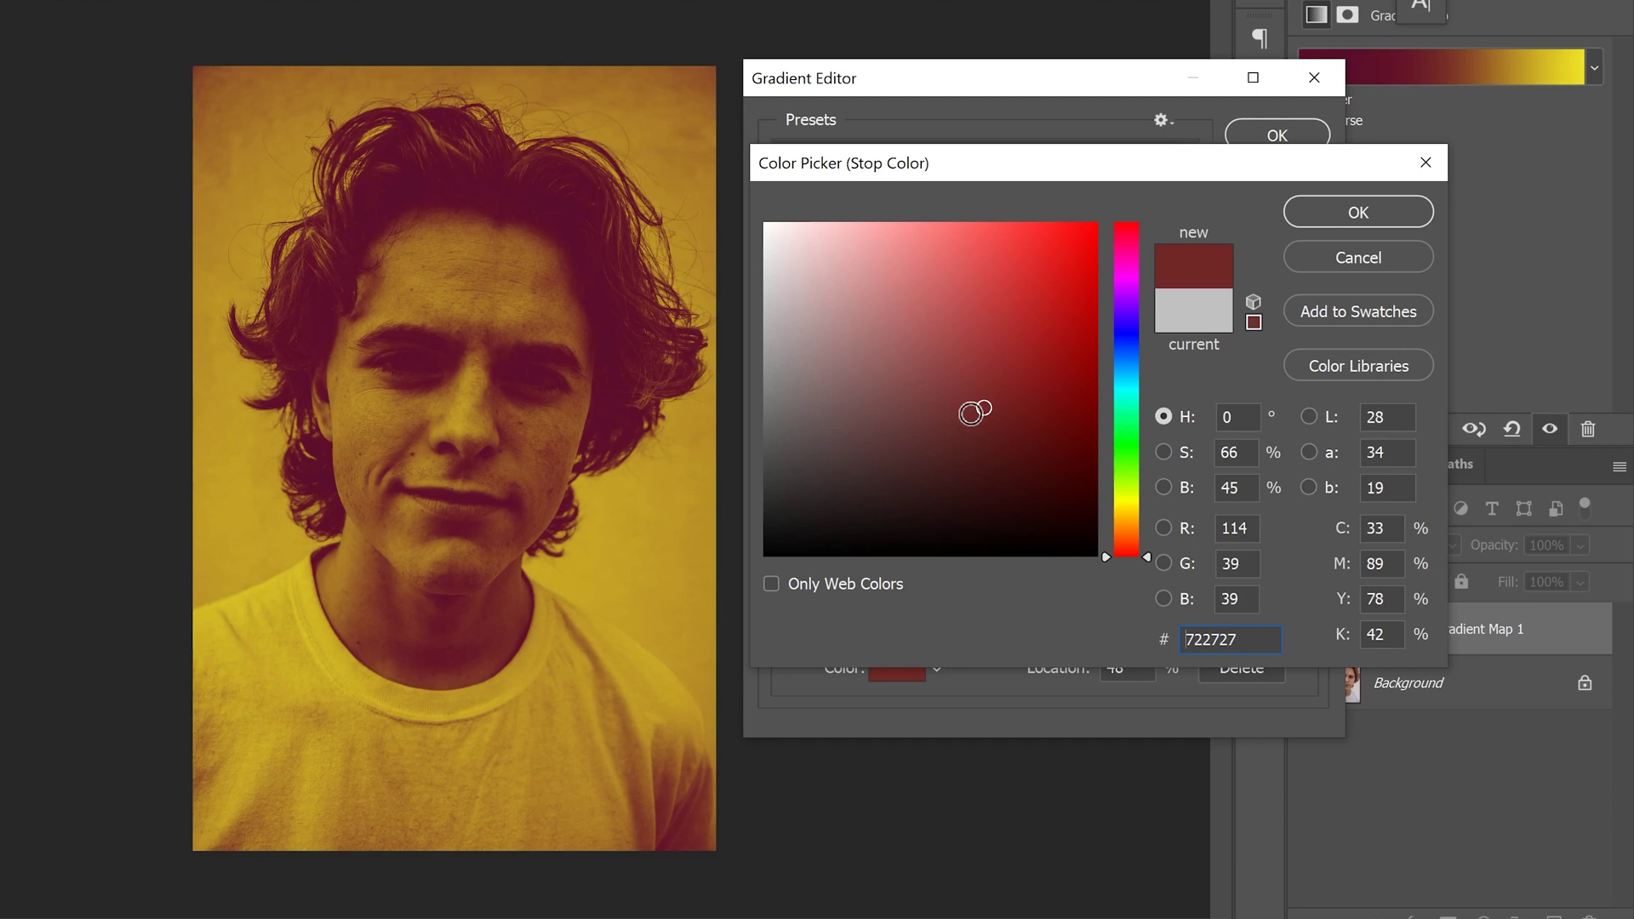
# Try a green hue on the middle color stop, then settle on the reddish brown 723927
pyautogui.moveTo(996, 166); pyautogui.dragTo(1359, 241)
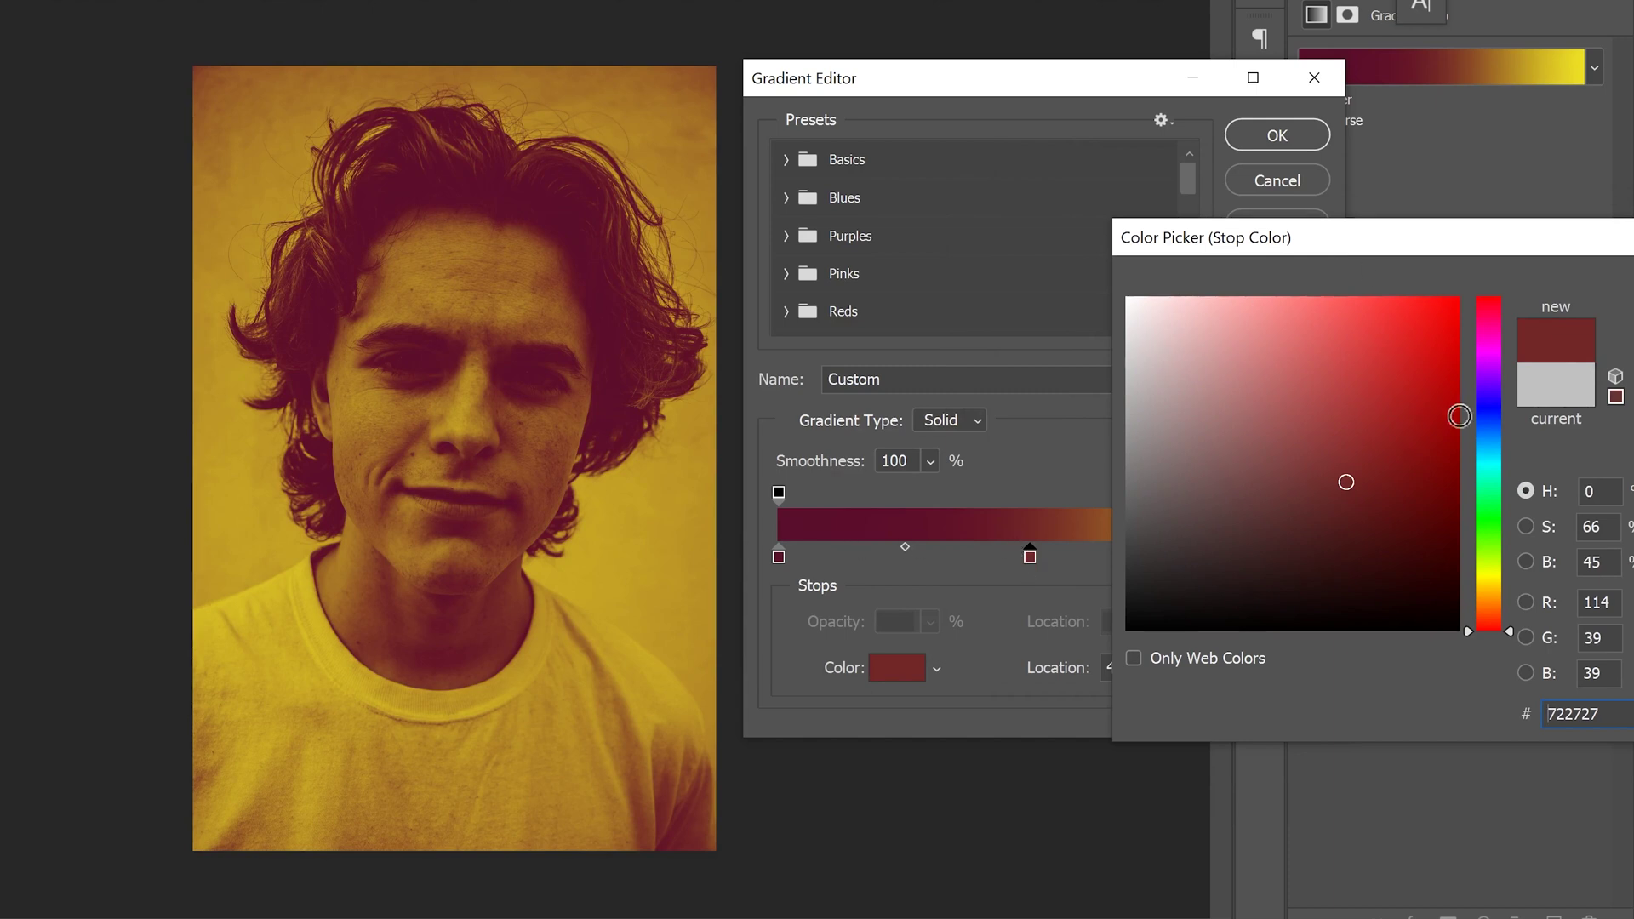
pyautogui.moveTo(1496, 537); pyautogui.dragTo(1491, 498)
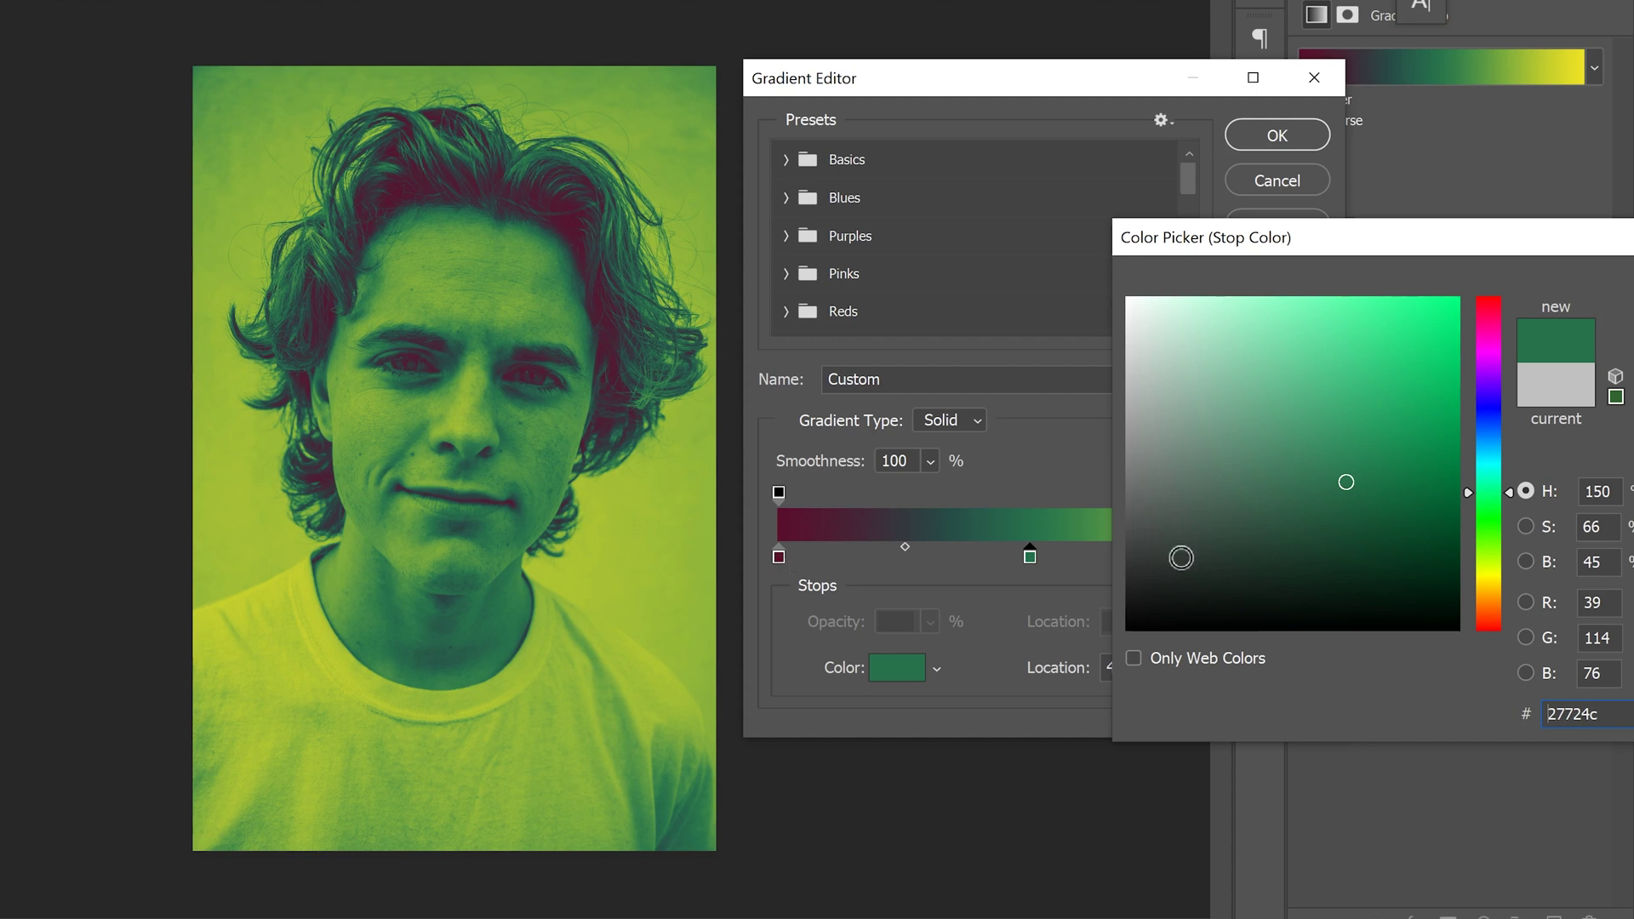
pyautogui.write('722727')
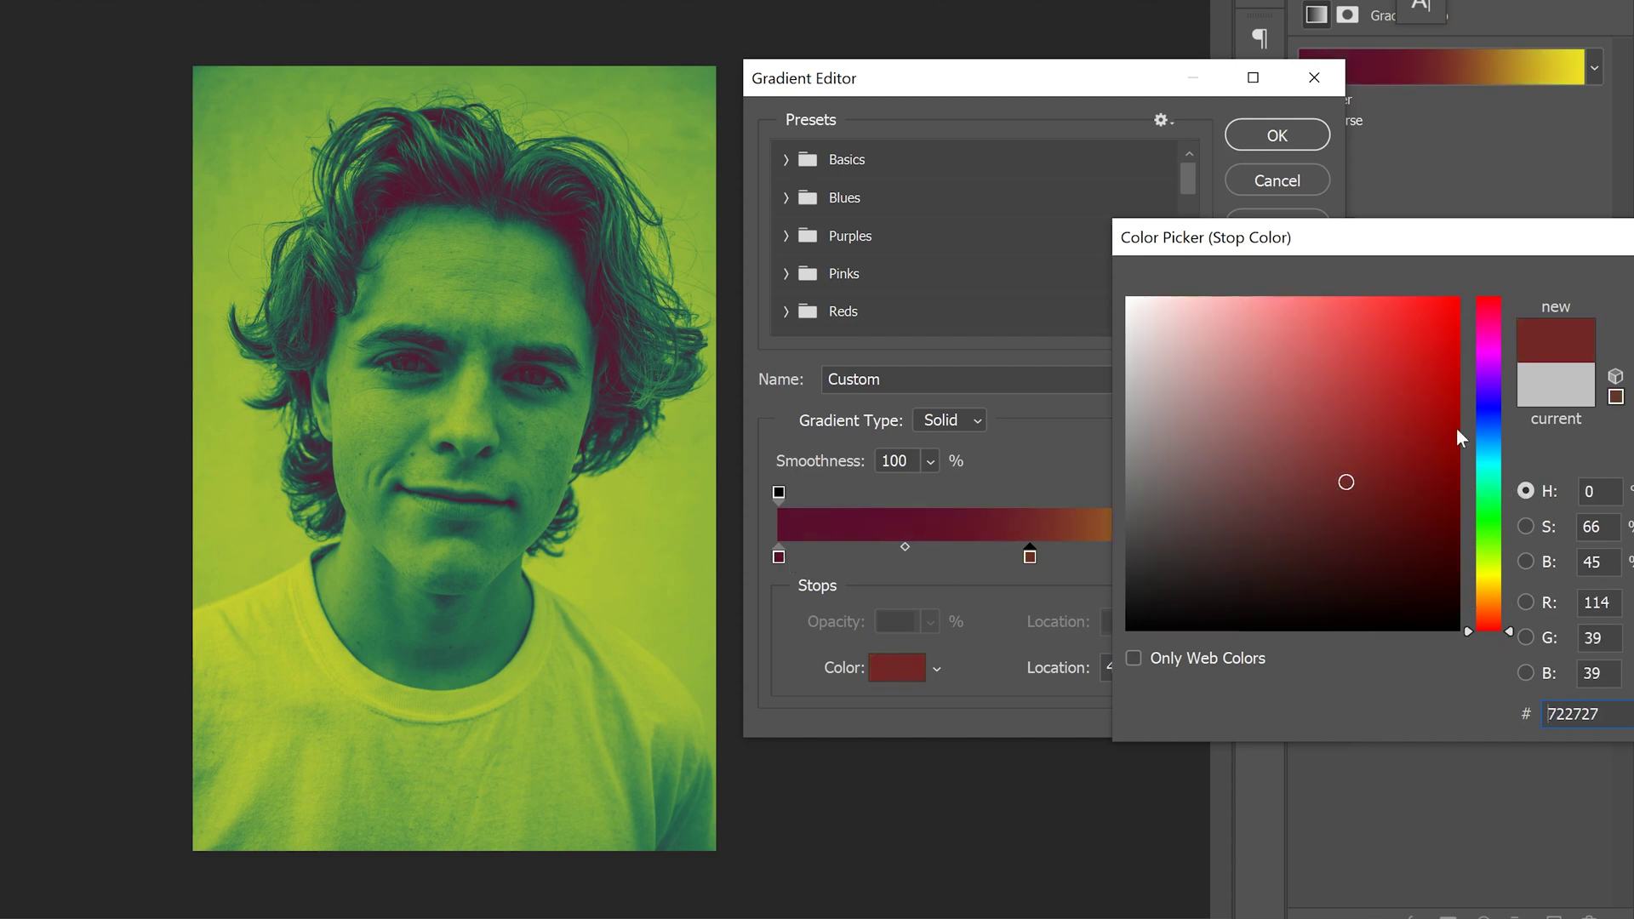
pyautogui.moveTo(1428, 559); pyautogui.dragTo(1427, 545)
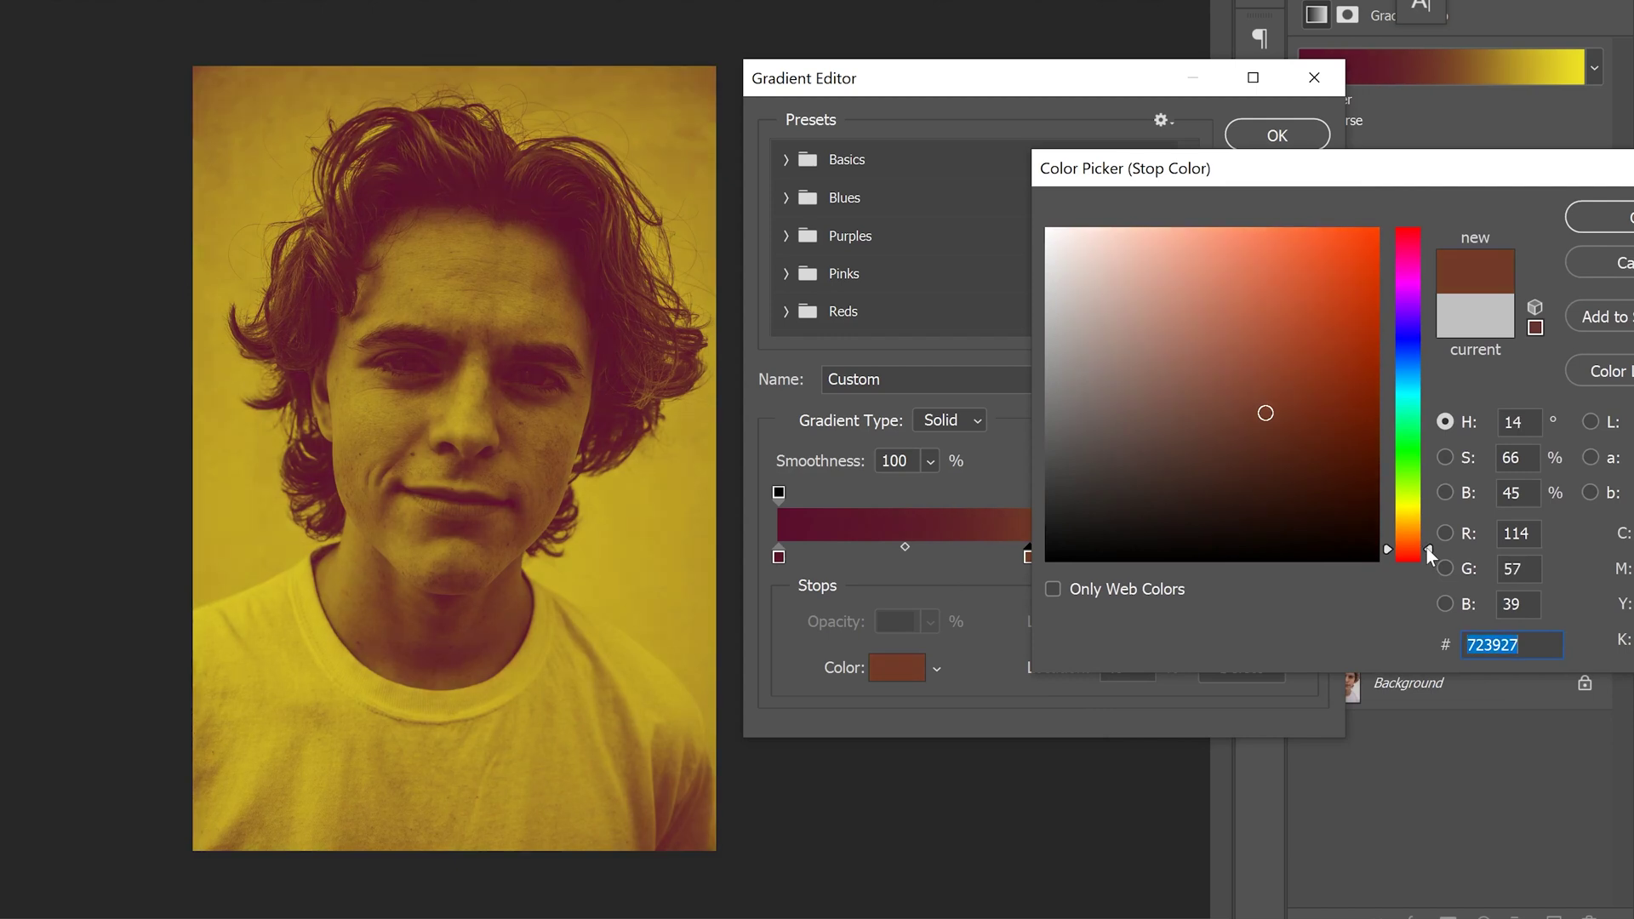
pyautogui.moveTo(1376, 181); pyautogui.dragTo(1334, 173)
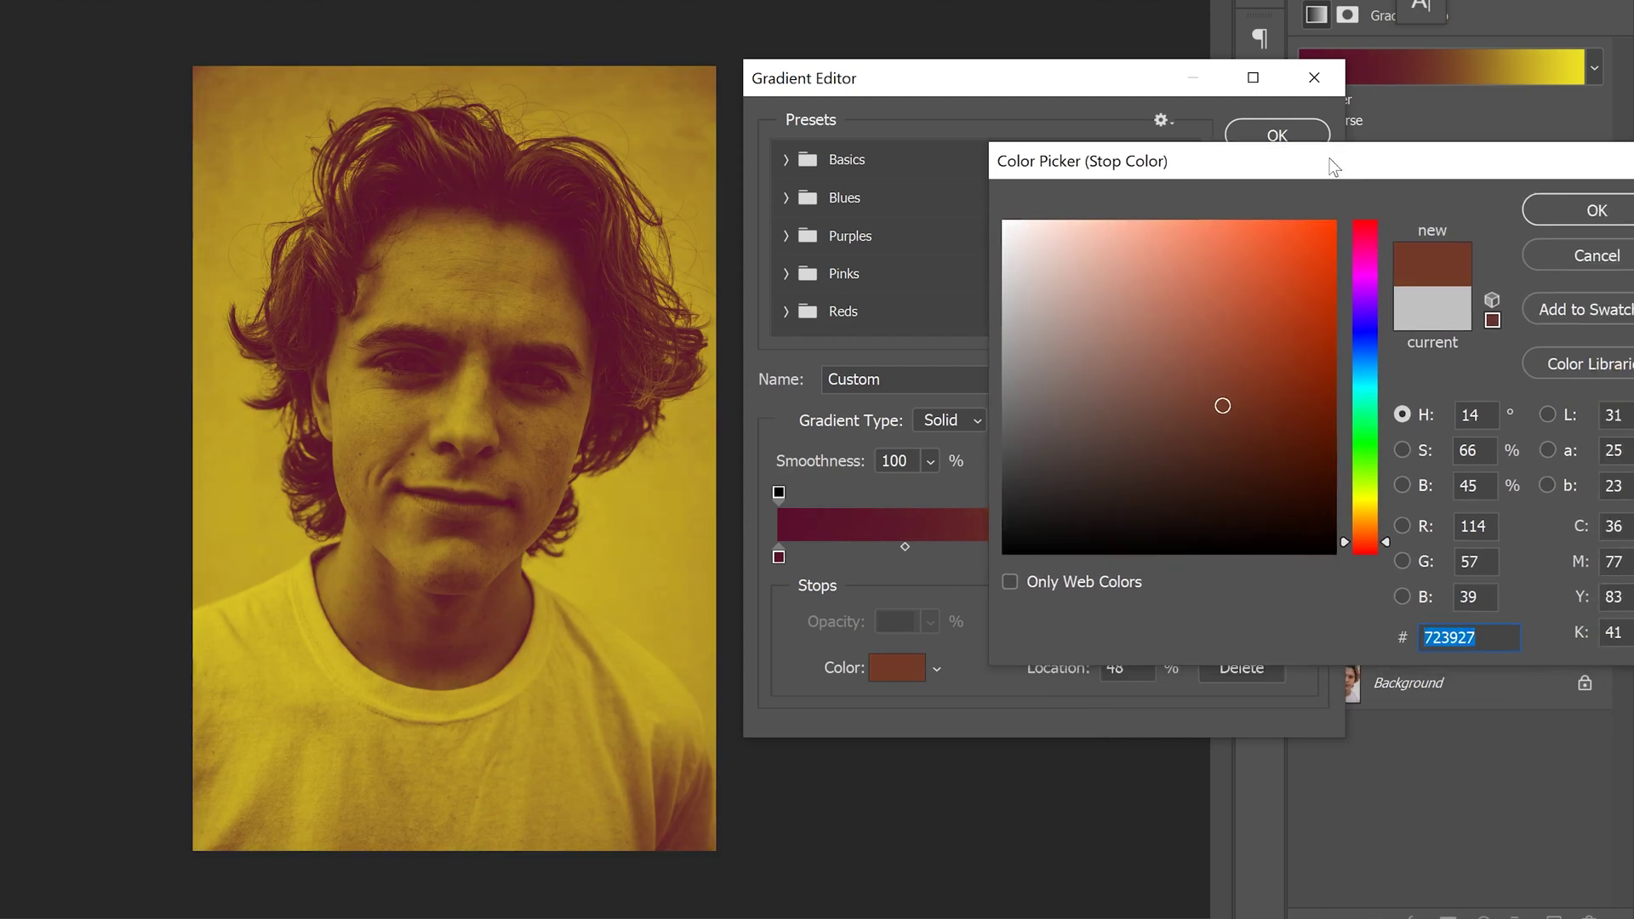
pyautogui.click(1573, 201)
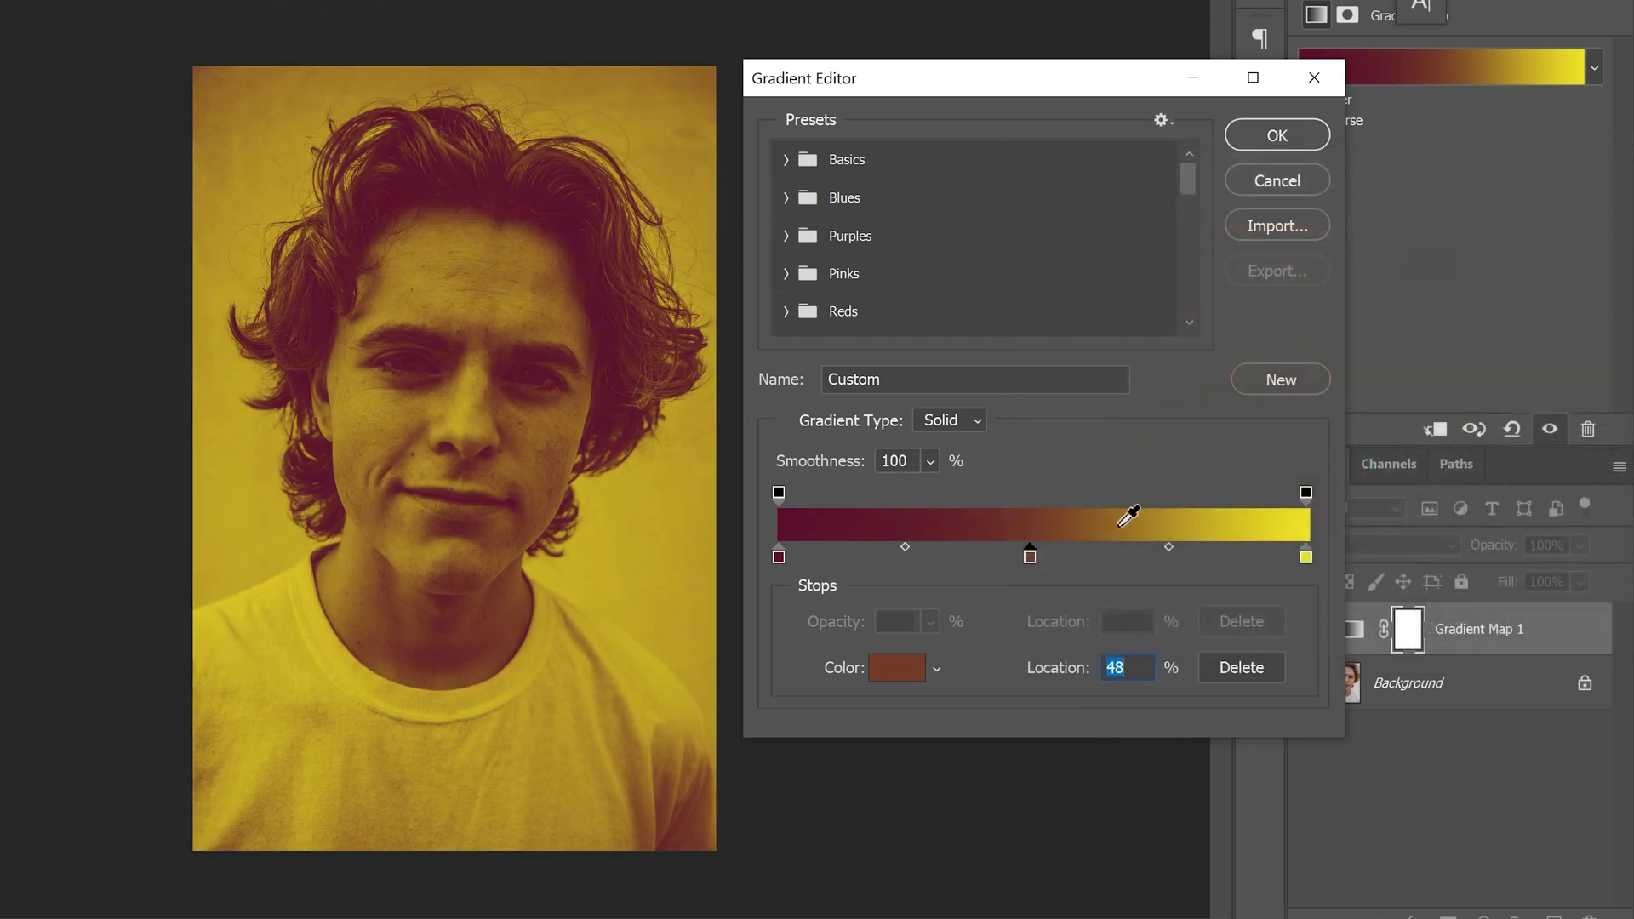
# Move the middle color stop to 38%, set its color to the magenta 722750 and apply the gradient
pyautogui.moveTo(1030, 558); pyautogui.dragTo(977, 555)
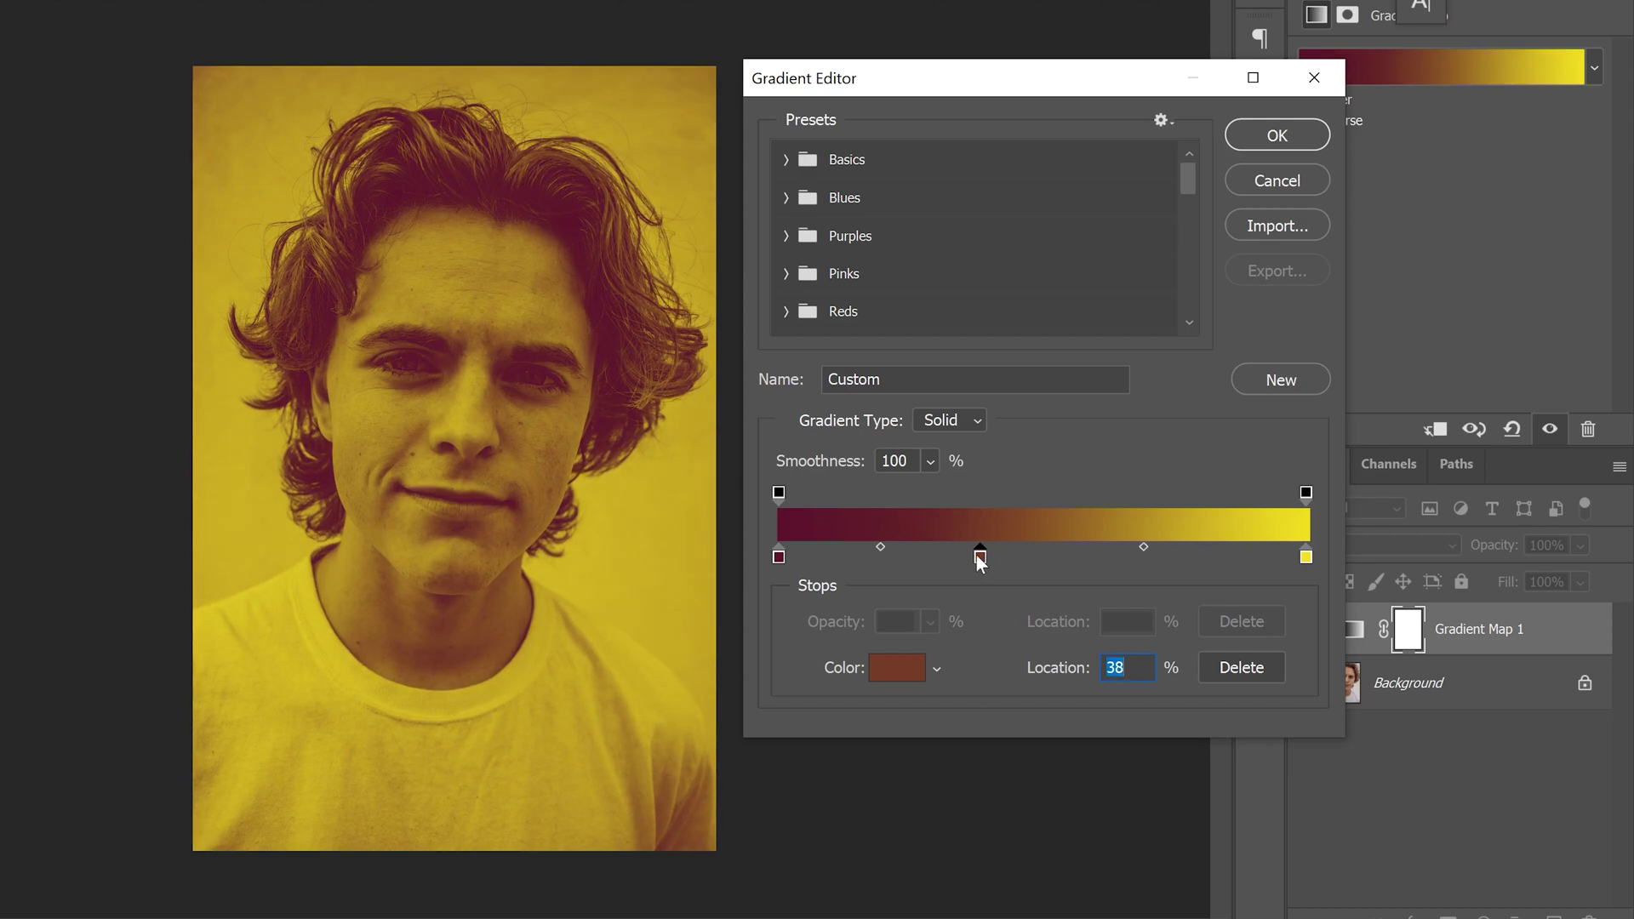
pyautogui.click(897, 668)
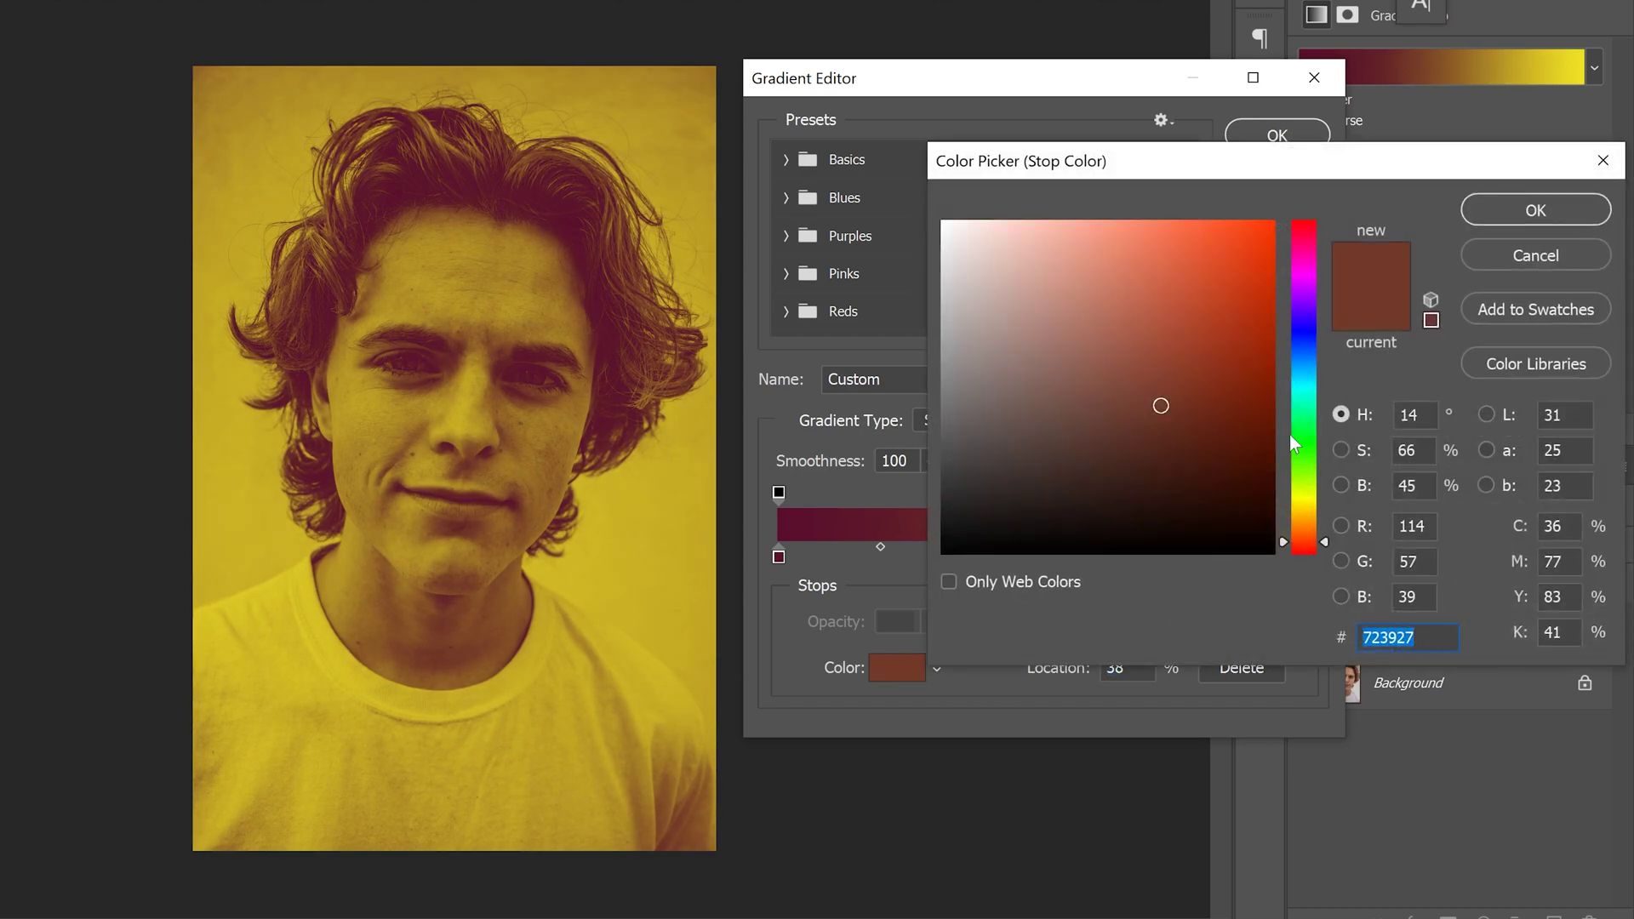
pyautogui.moveTo(1311, 305); pyautogui.dragTo(1315, 321)
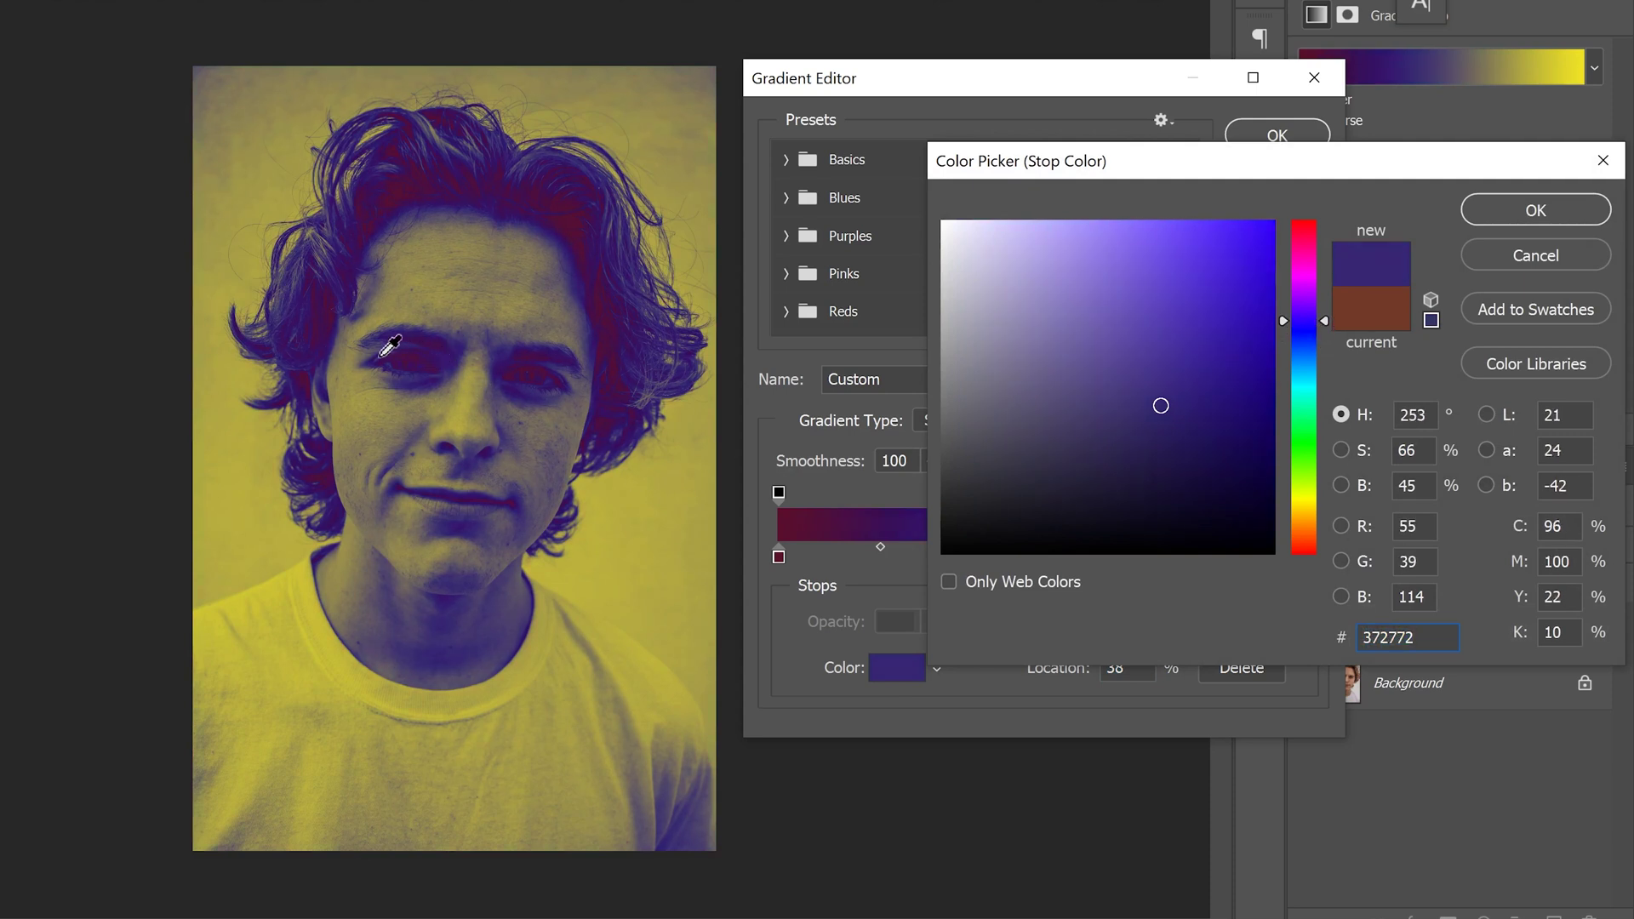
pyautogui.moveTo(1325, 319); pyautogui.dragTo(1322, 249)
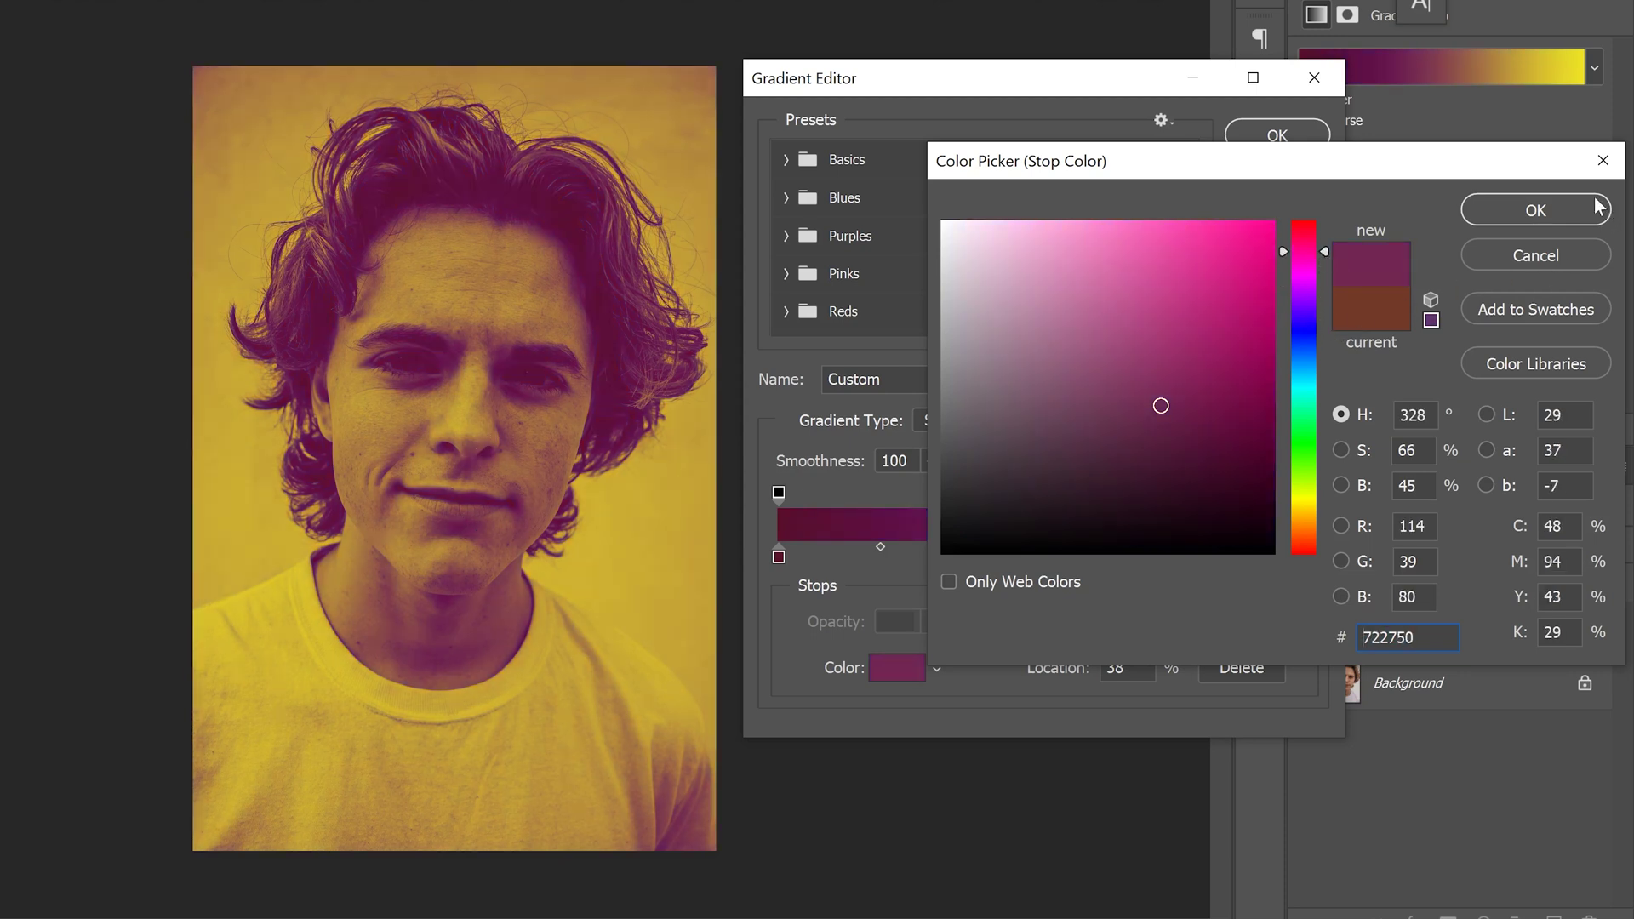
pyautogui.click(1520, 209)
pyautogui.click(1270, 134)
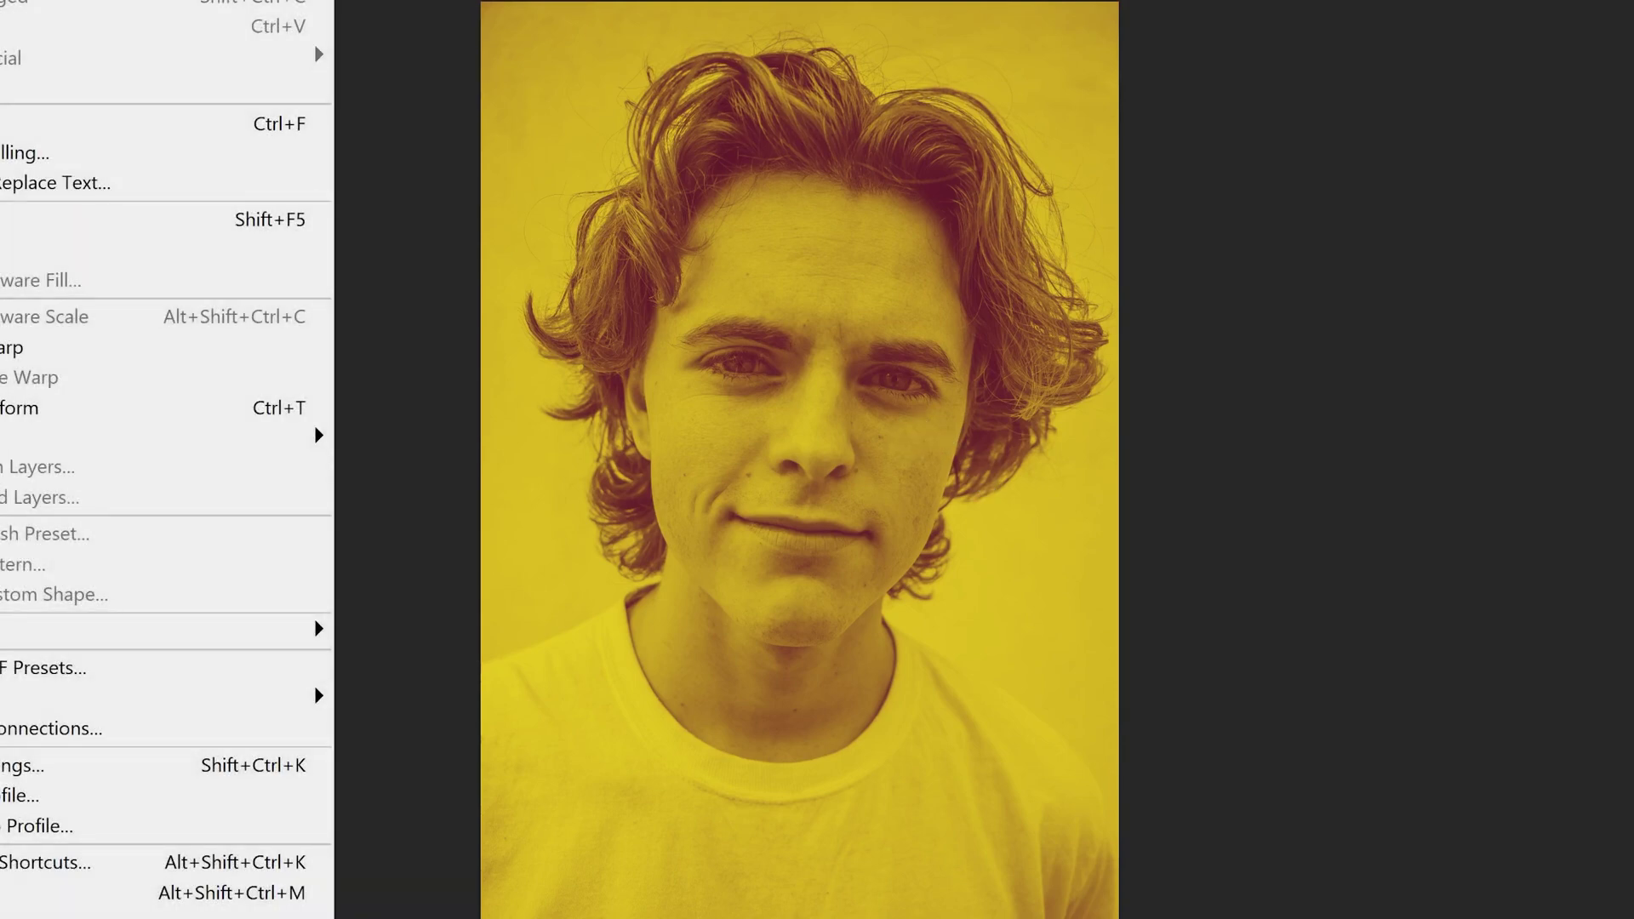
# Toggle the last gradient edit with undo to compare the two-color and three-color versions
pyautogui.hotkey('ctrl', 'z')
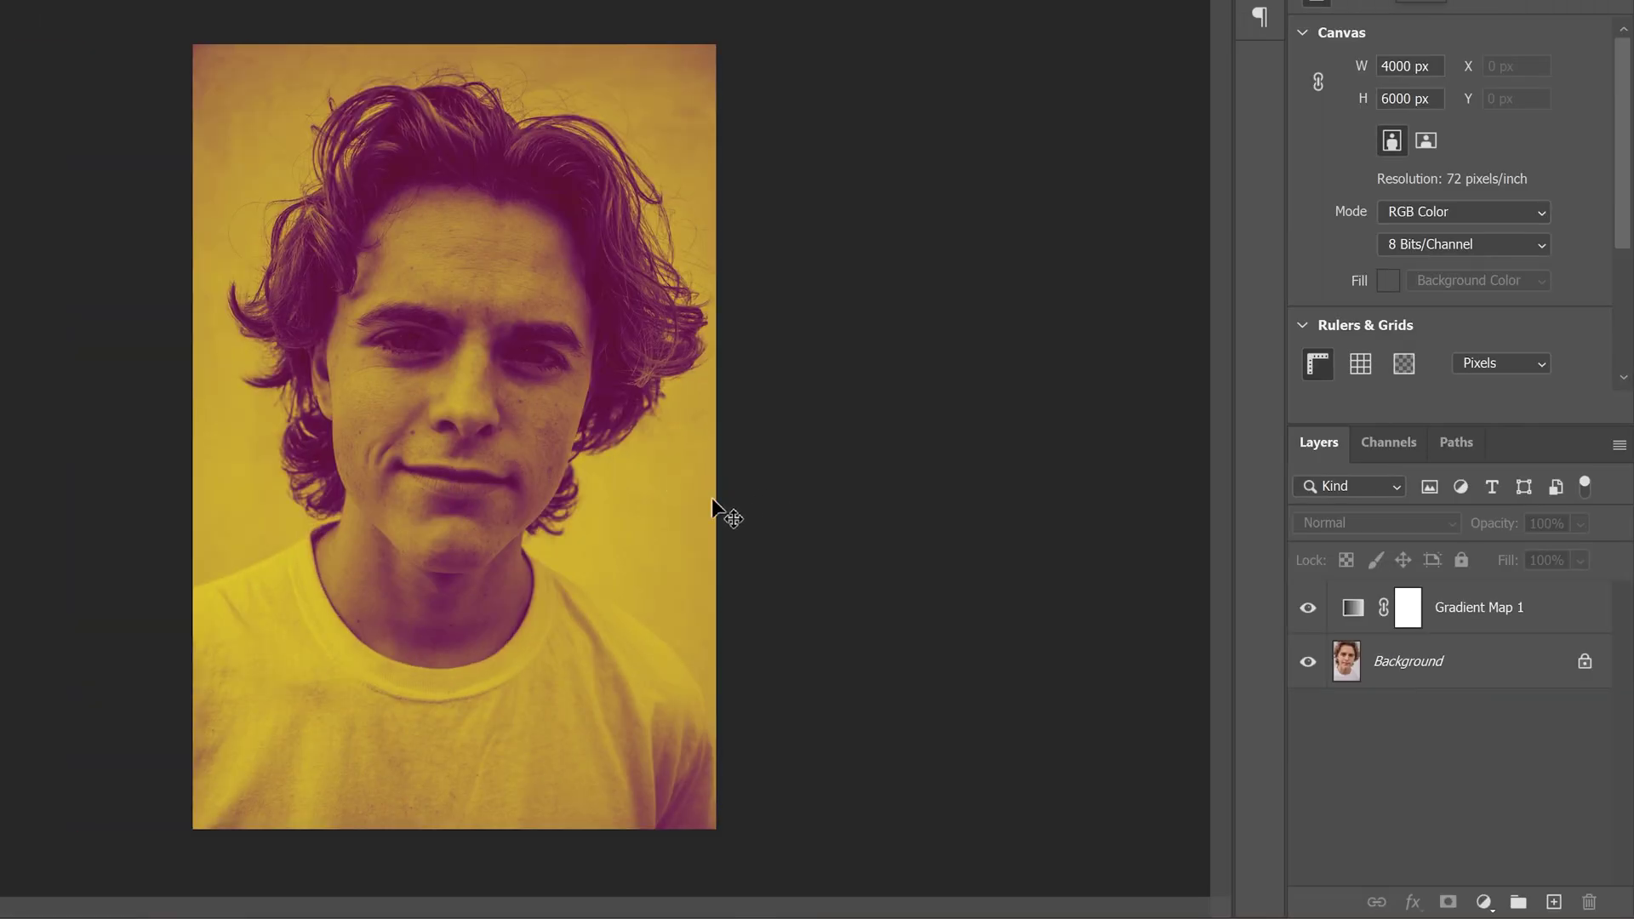
# Lower the Gradient Map 1 layer's opacity to about 87%
pyautogui.click(1515, 620)
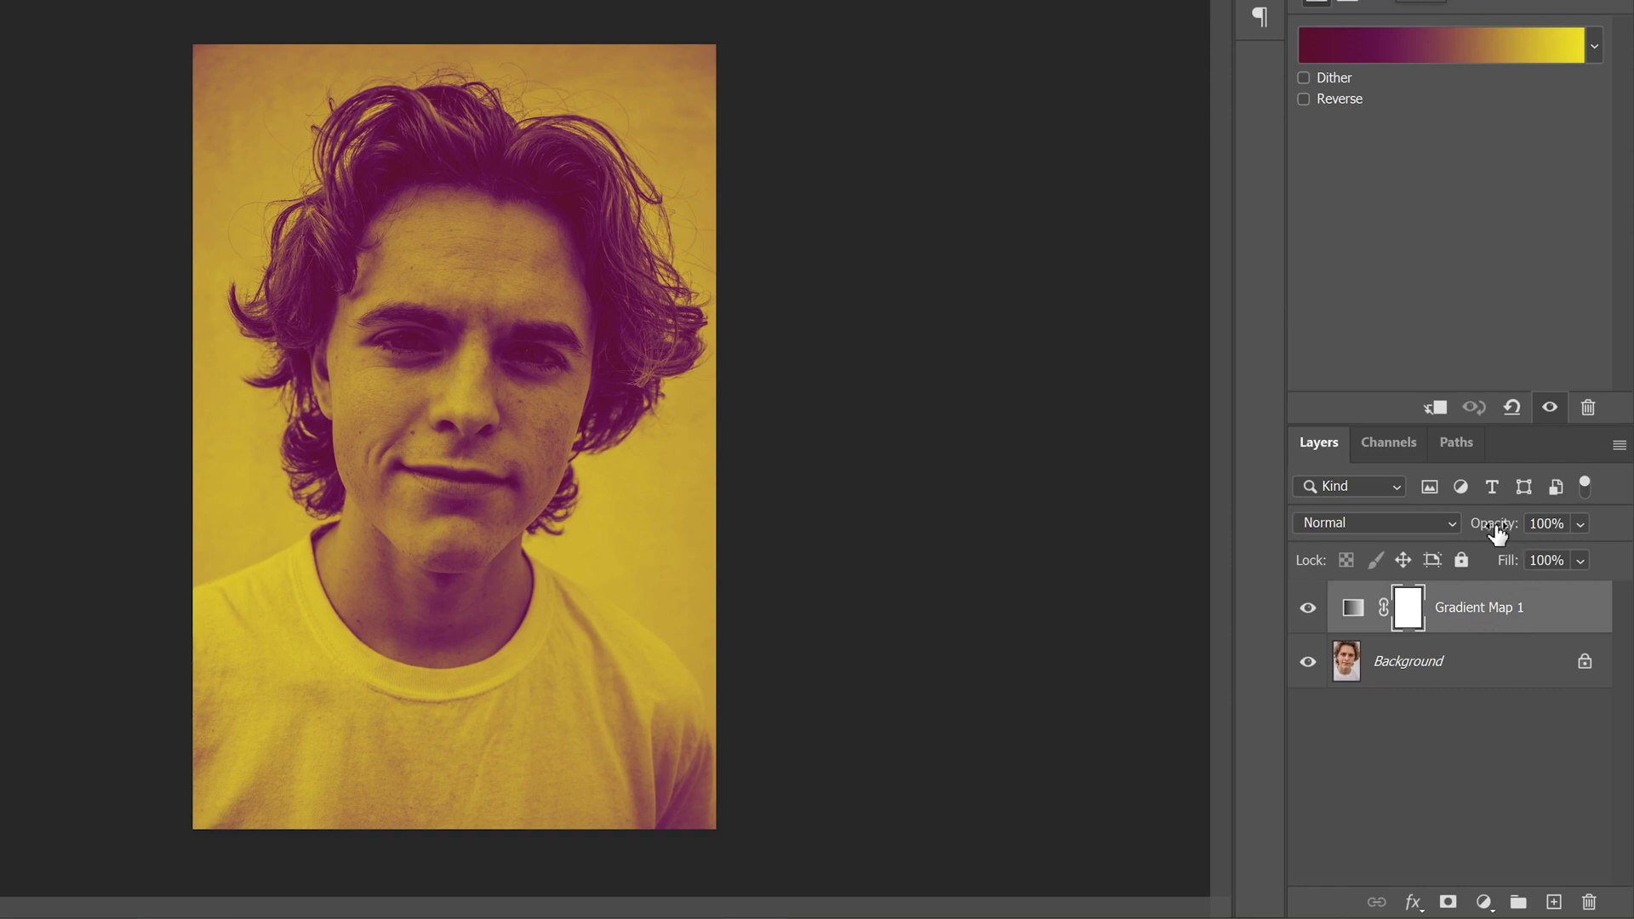
pyautogui.click(1581, 523)
pyautogui.moveTo(1613, 555); pyautogui.dragTo(1601, 553)
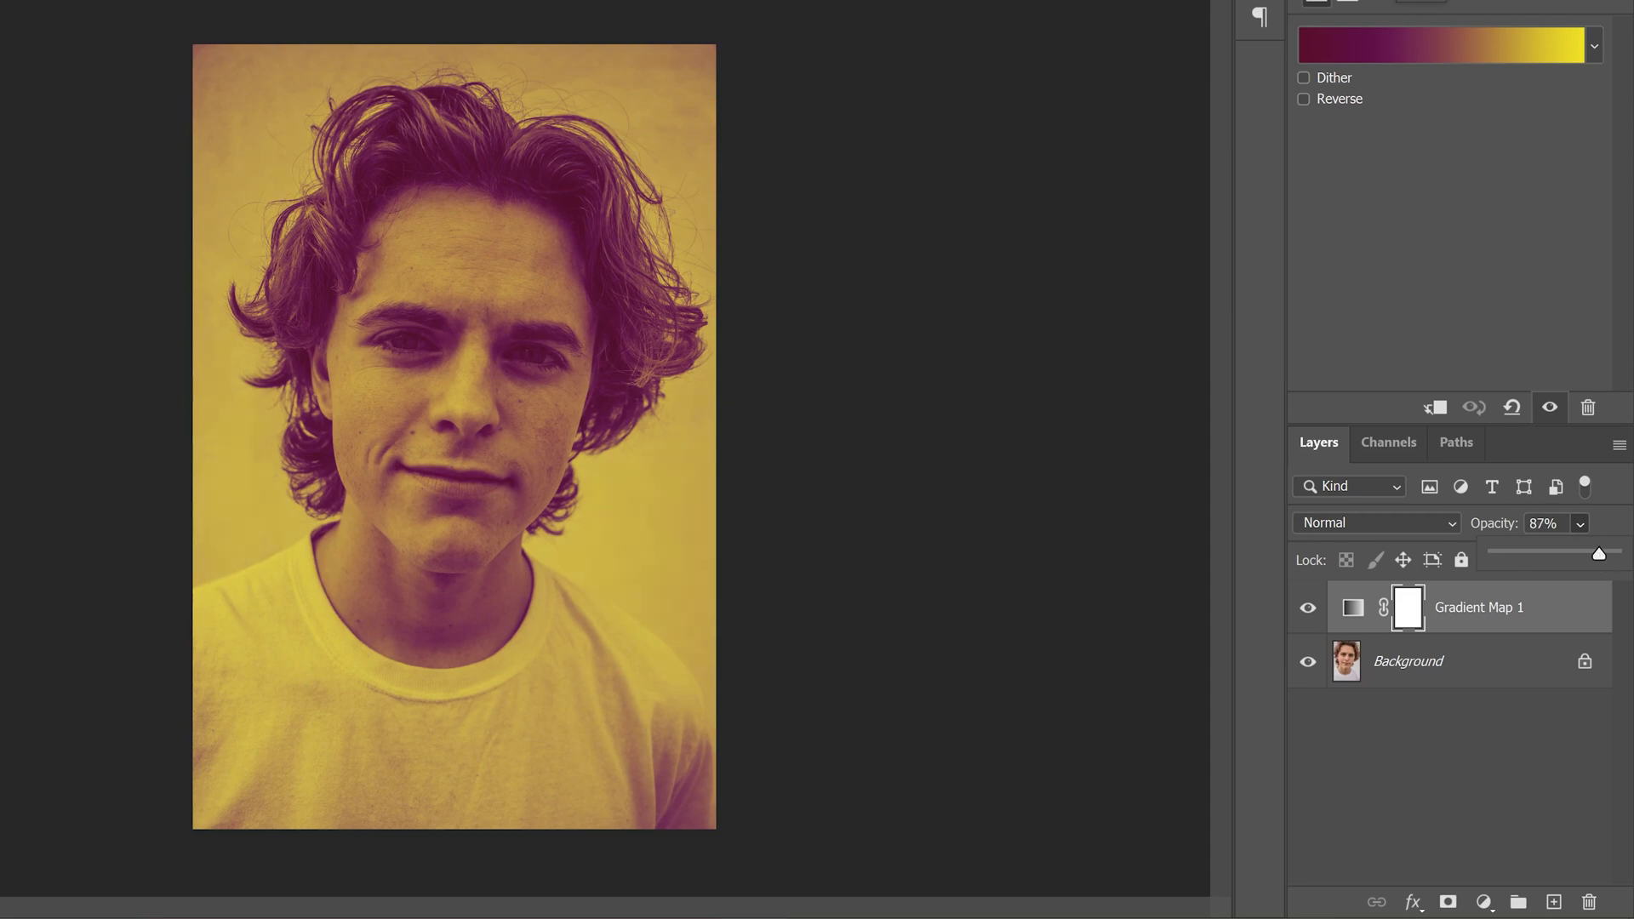
pyautogui.moveTo(1596, 560); pyautogui.dragTo(1600, 560)
pyautogui.click(1530, 727)
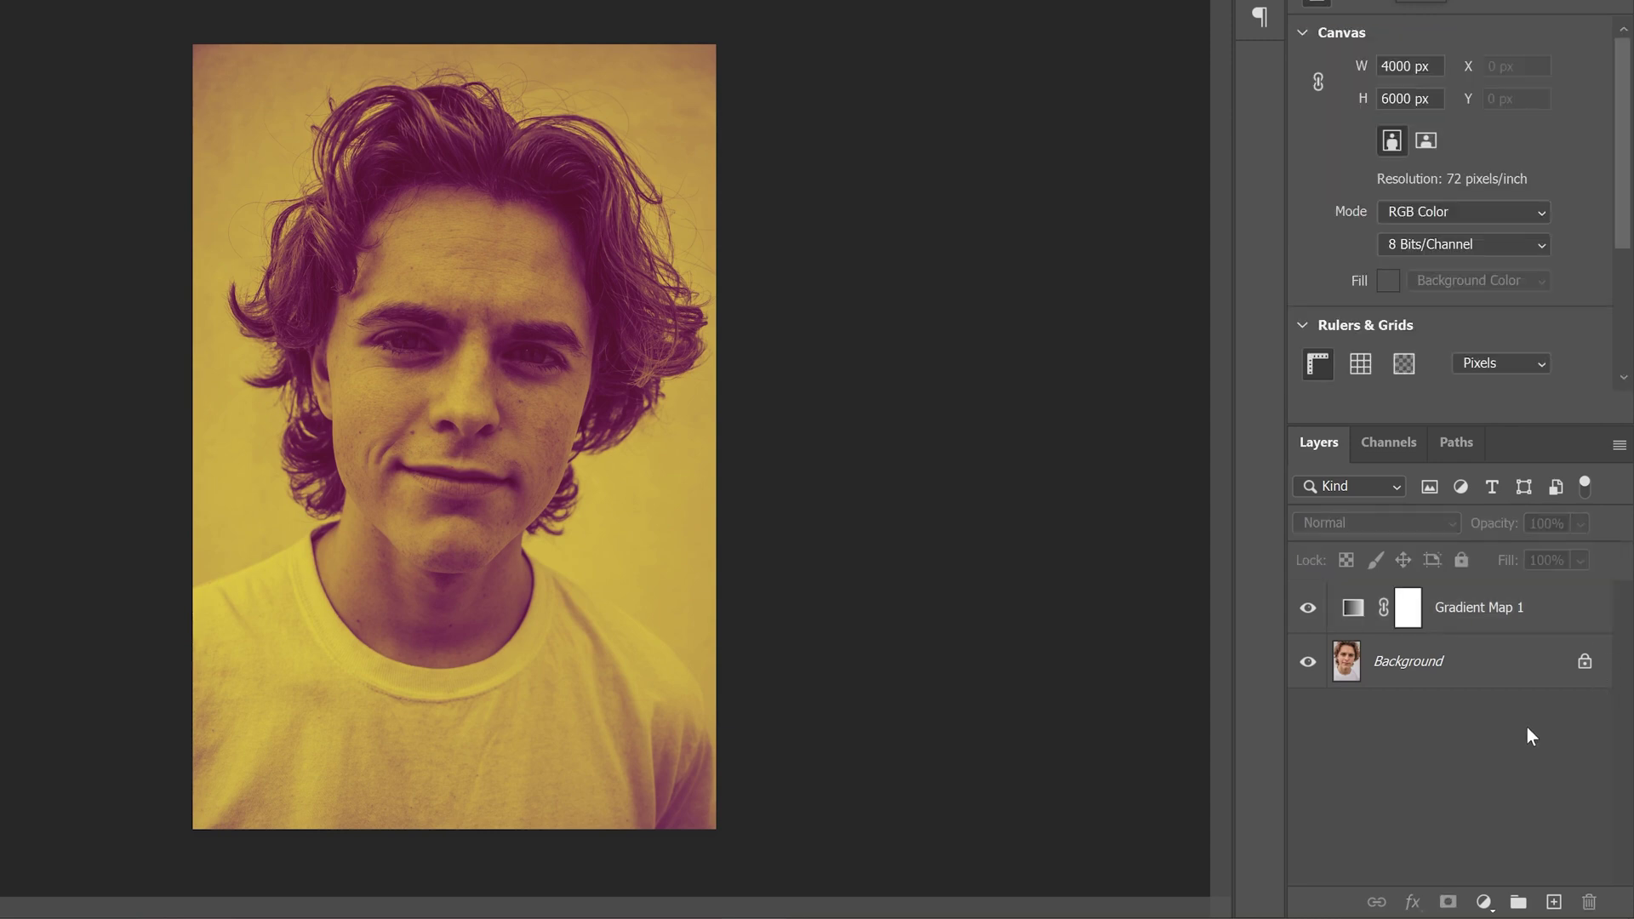
# Add a Levels adjustment layer with black input 5 and white input 234, and set its blend mode to Soft Light
pyautogui.click(1484, 904)
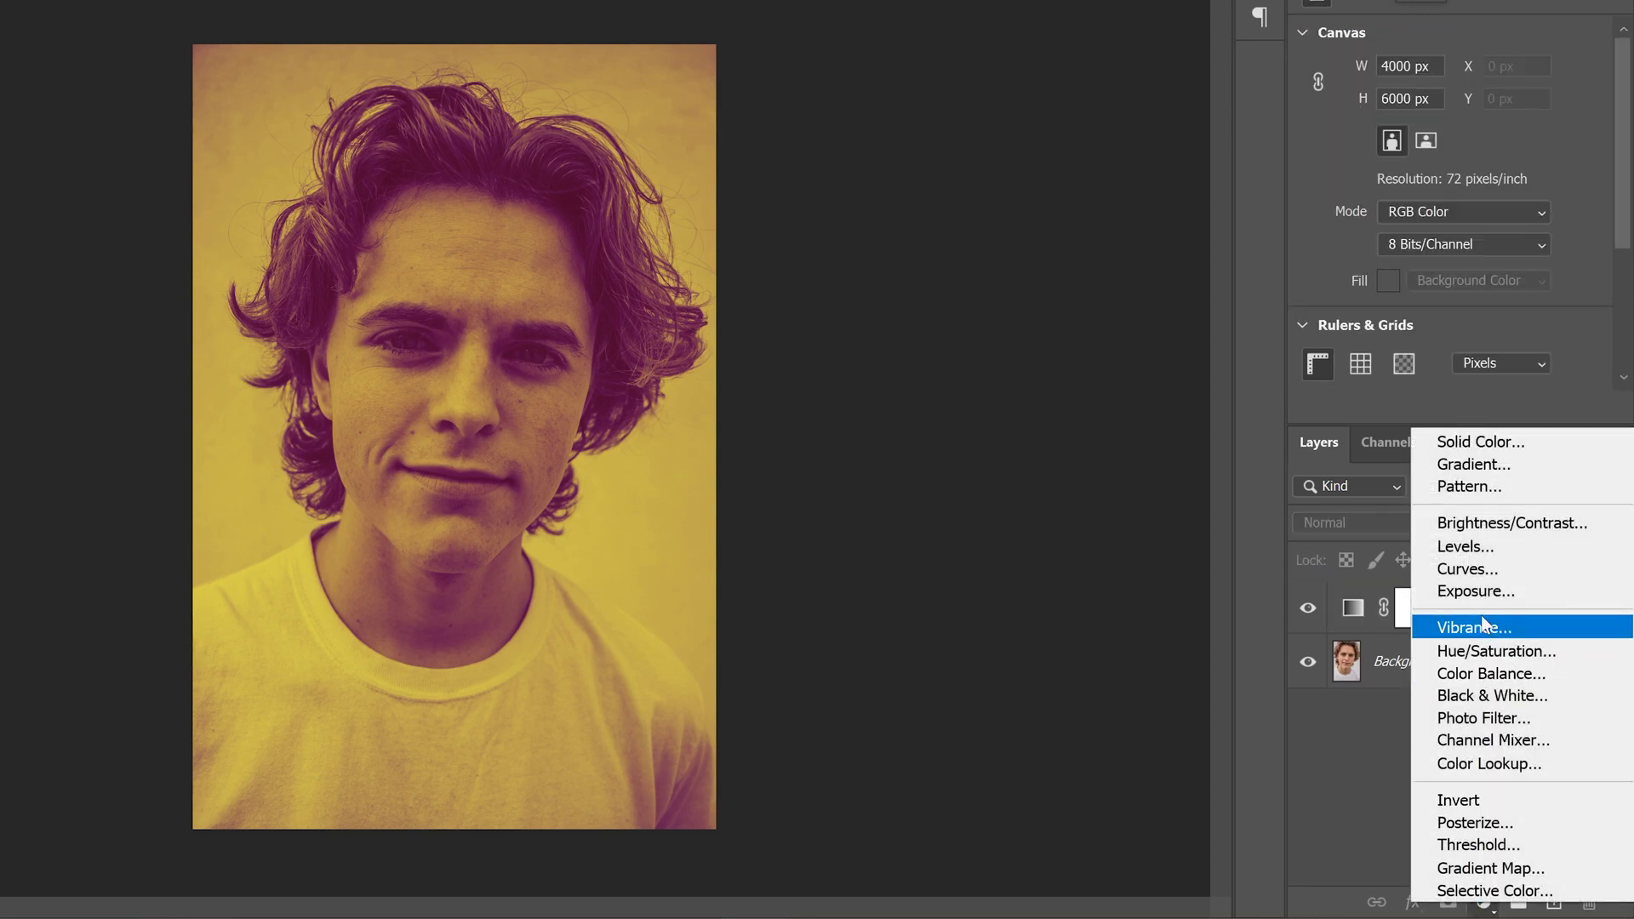
pyautogui.click(1482, 549)
pyautogui.moveTo(1597, 227); pyautogui.dragTo(1570, 225)
pyautogui.moveTo(1341, 228); pyautogui.dragTo(1347, 228)
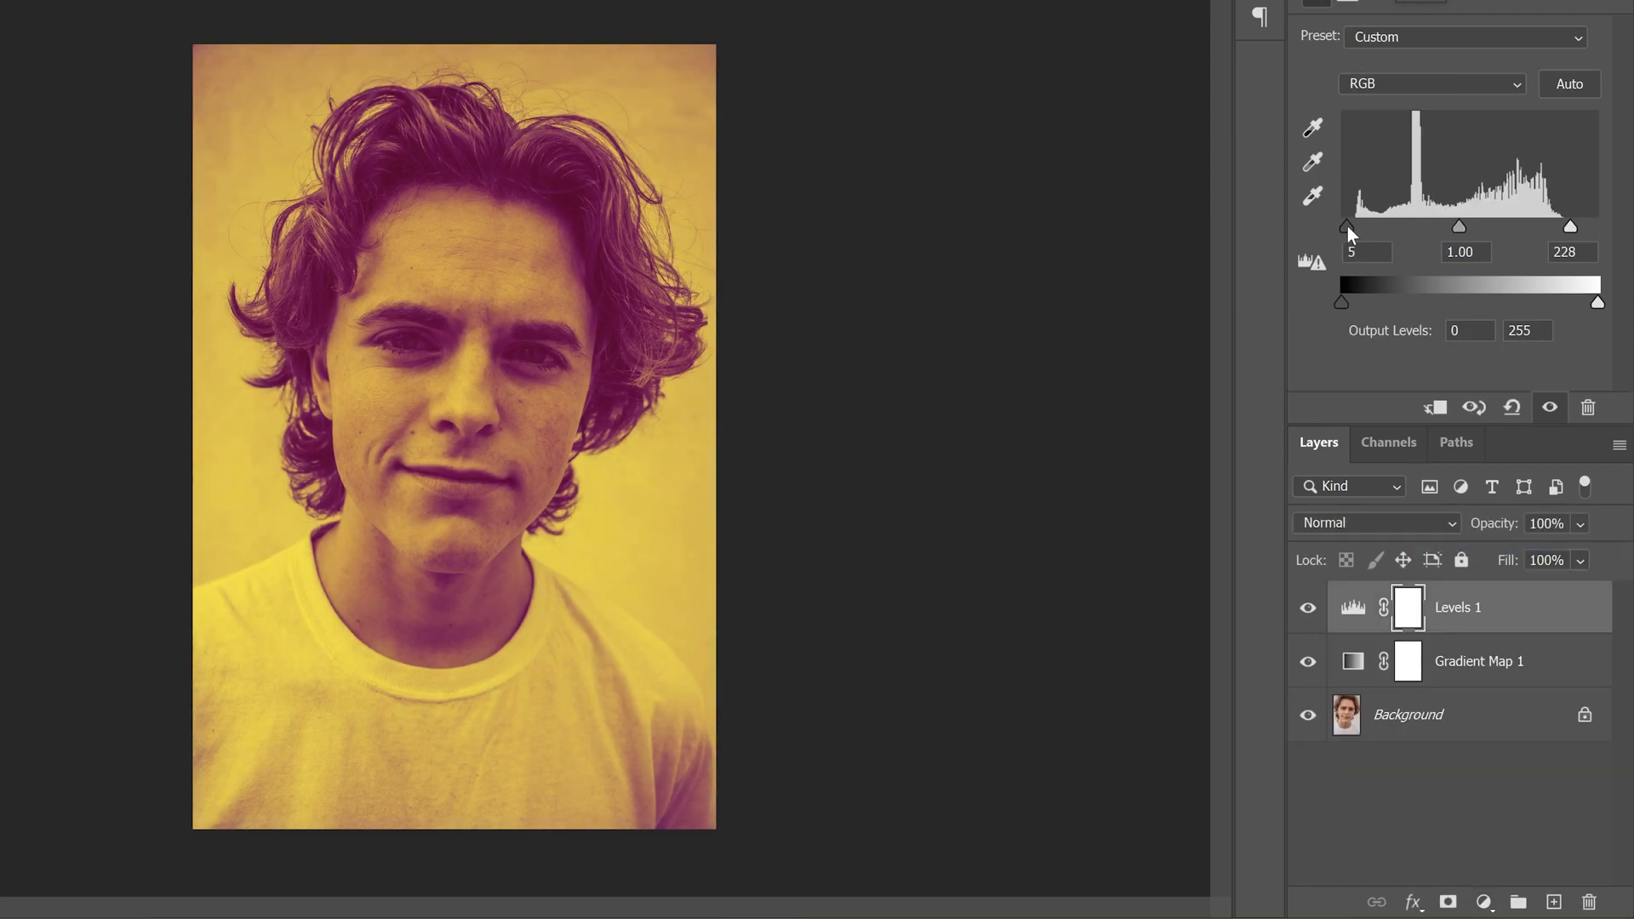
pyautogui.moveTo(1581, 223); pyautogui.dragTo(1577, 223)
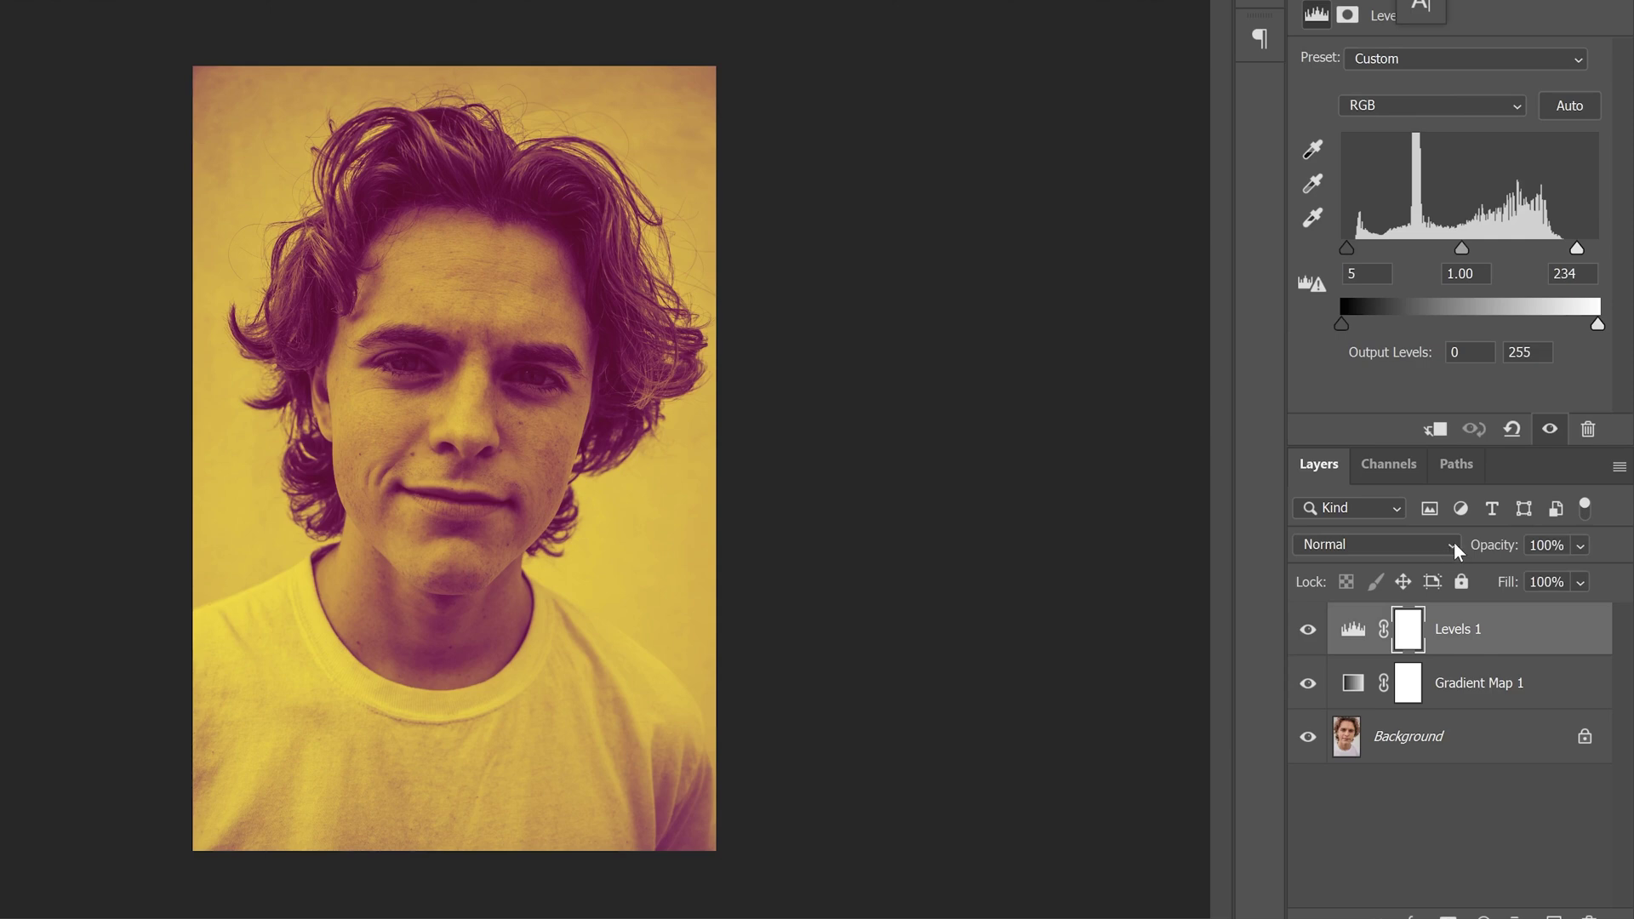
pyautogui.click(1453, 543)
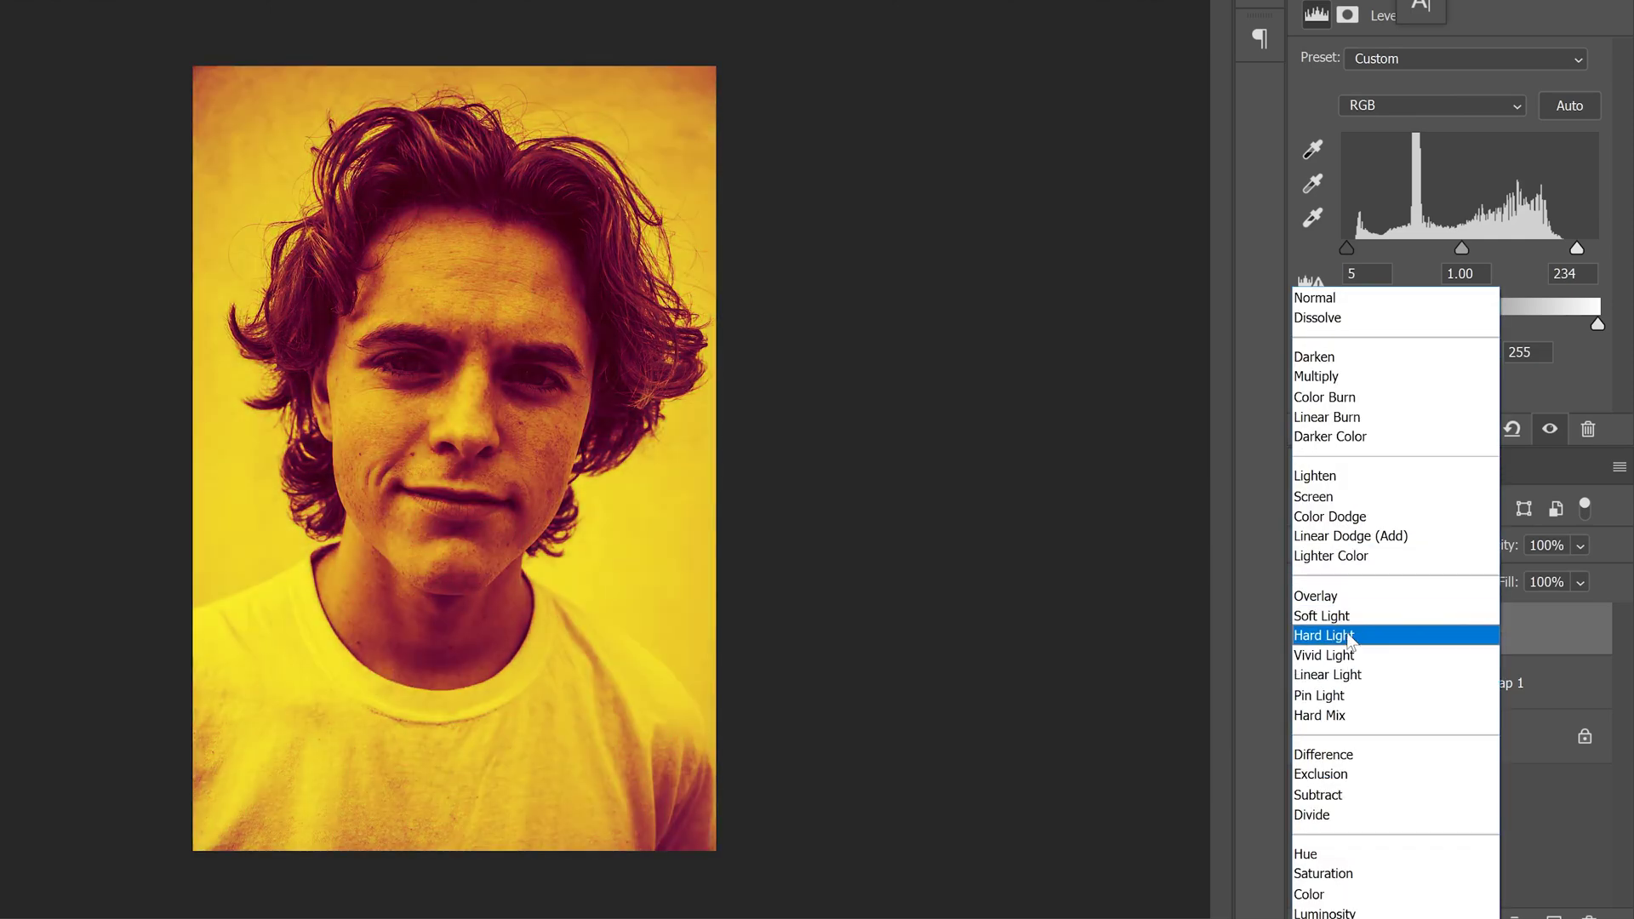
pyautogui.click(1322, 616)
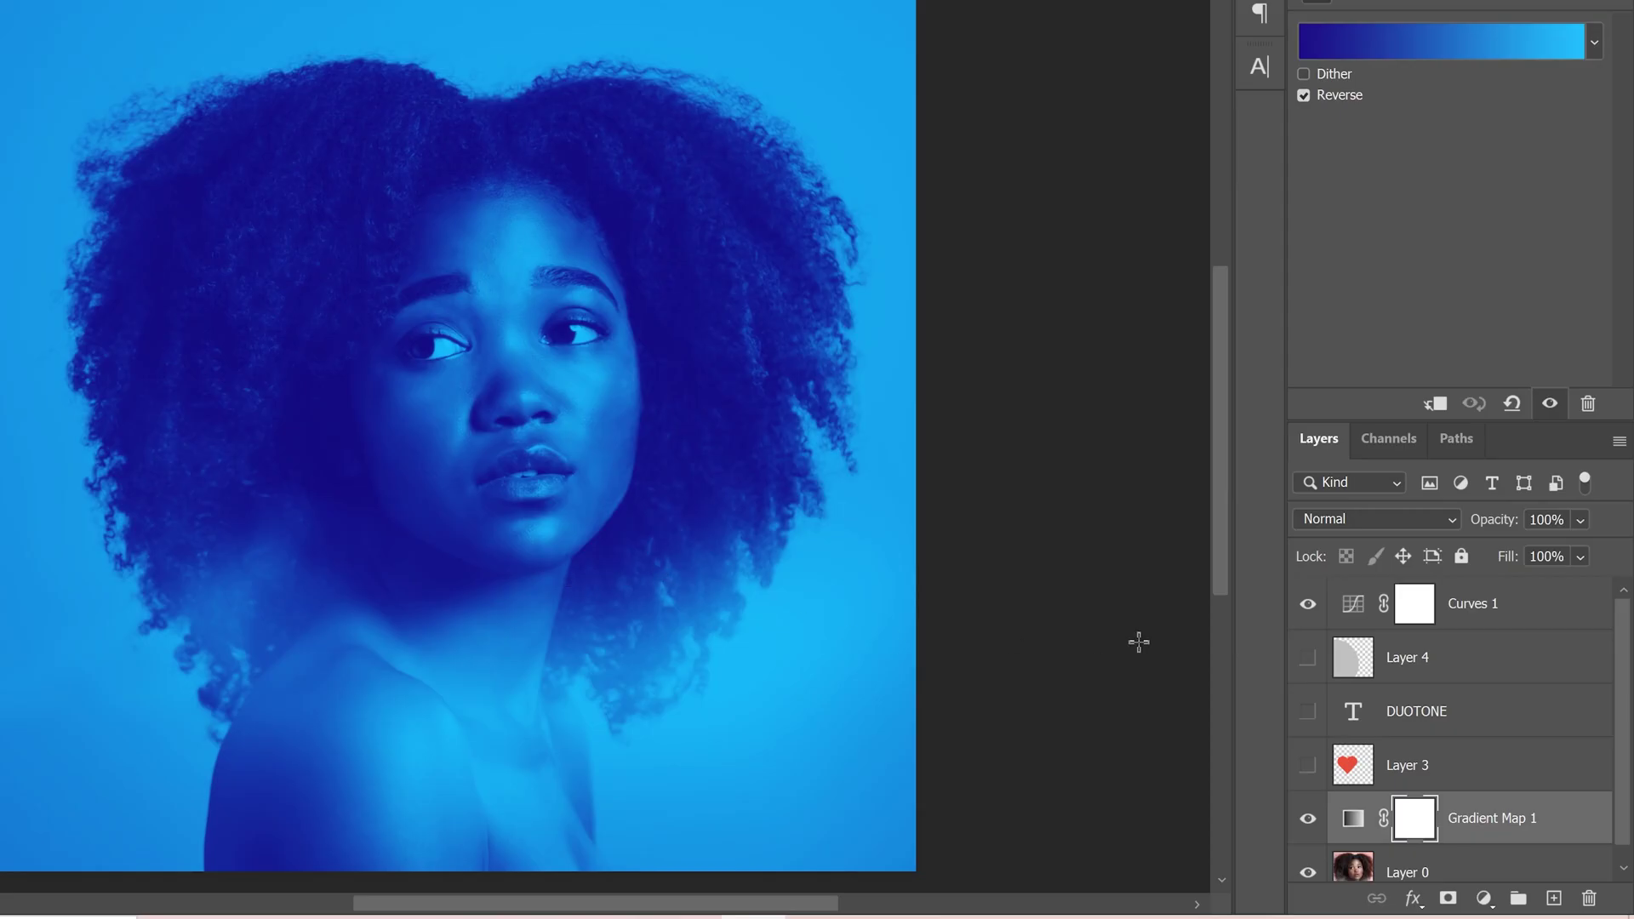
# Add a new empty layer above the Curves 1 layer and activate the Gradient tool
pyautogui.click(1486, 605)
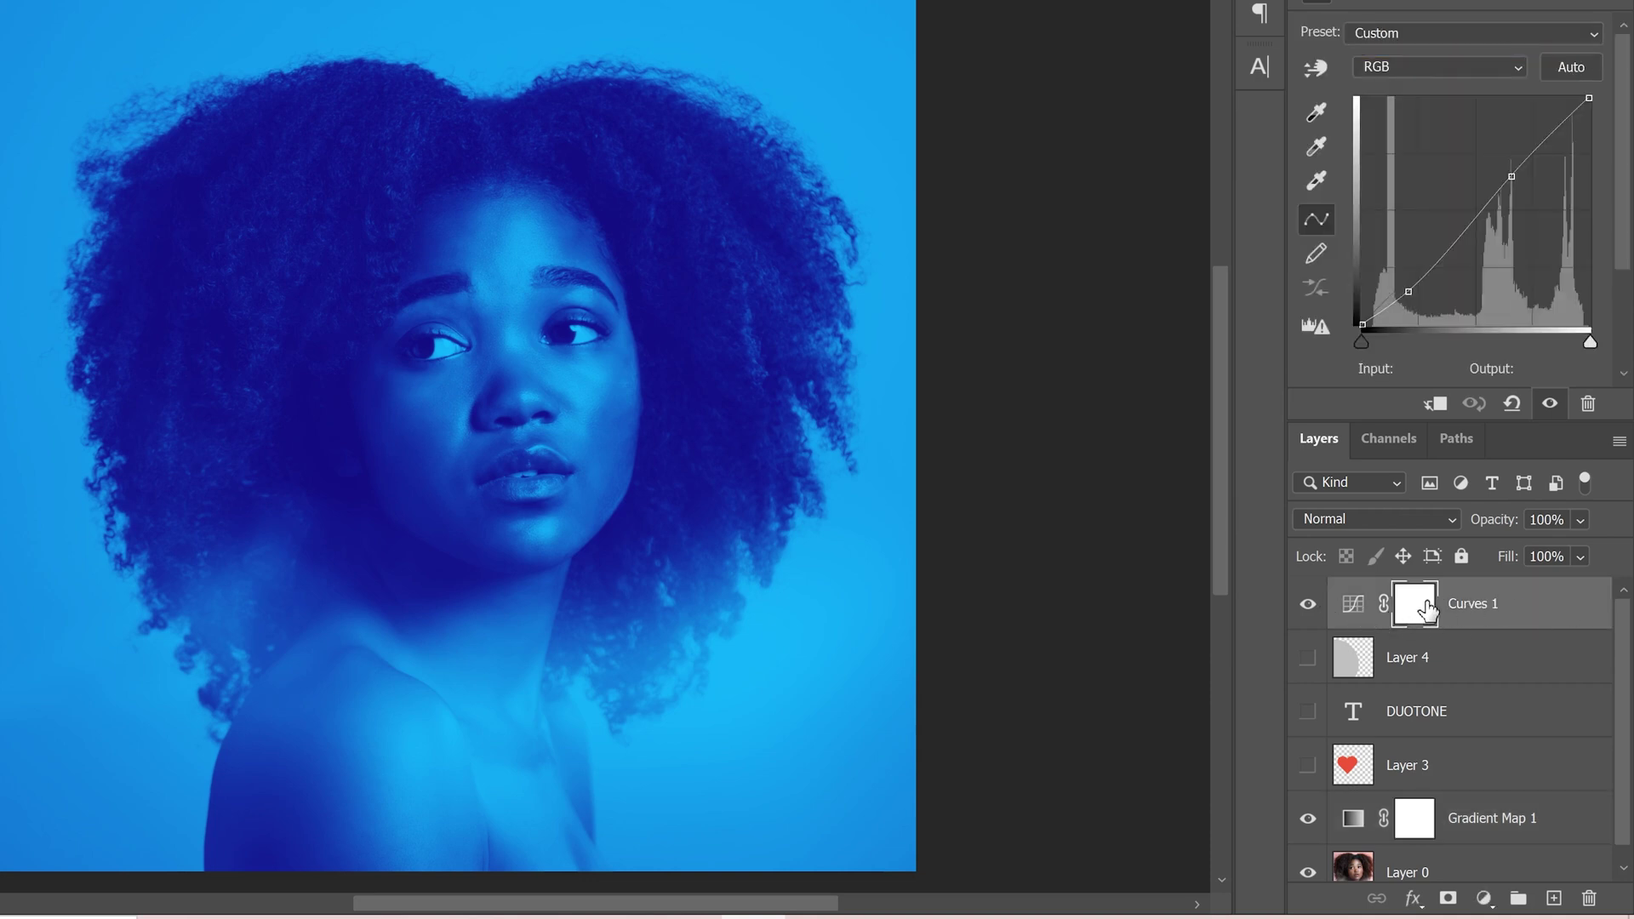
pyautogui.click(1556, 900)
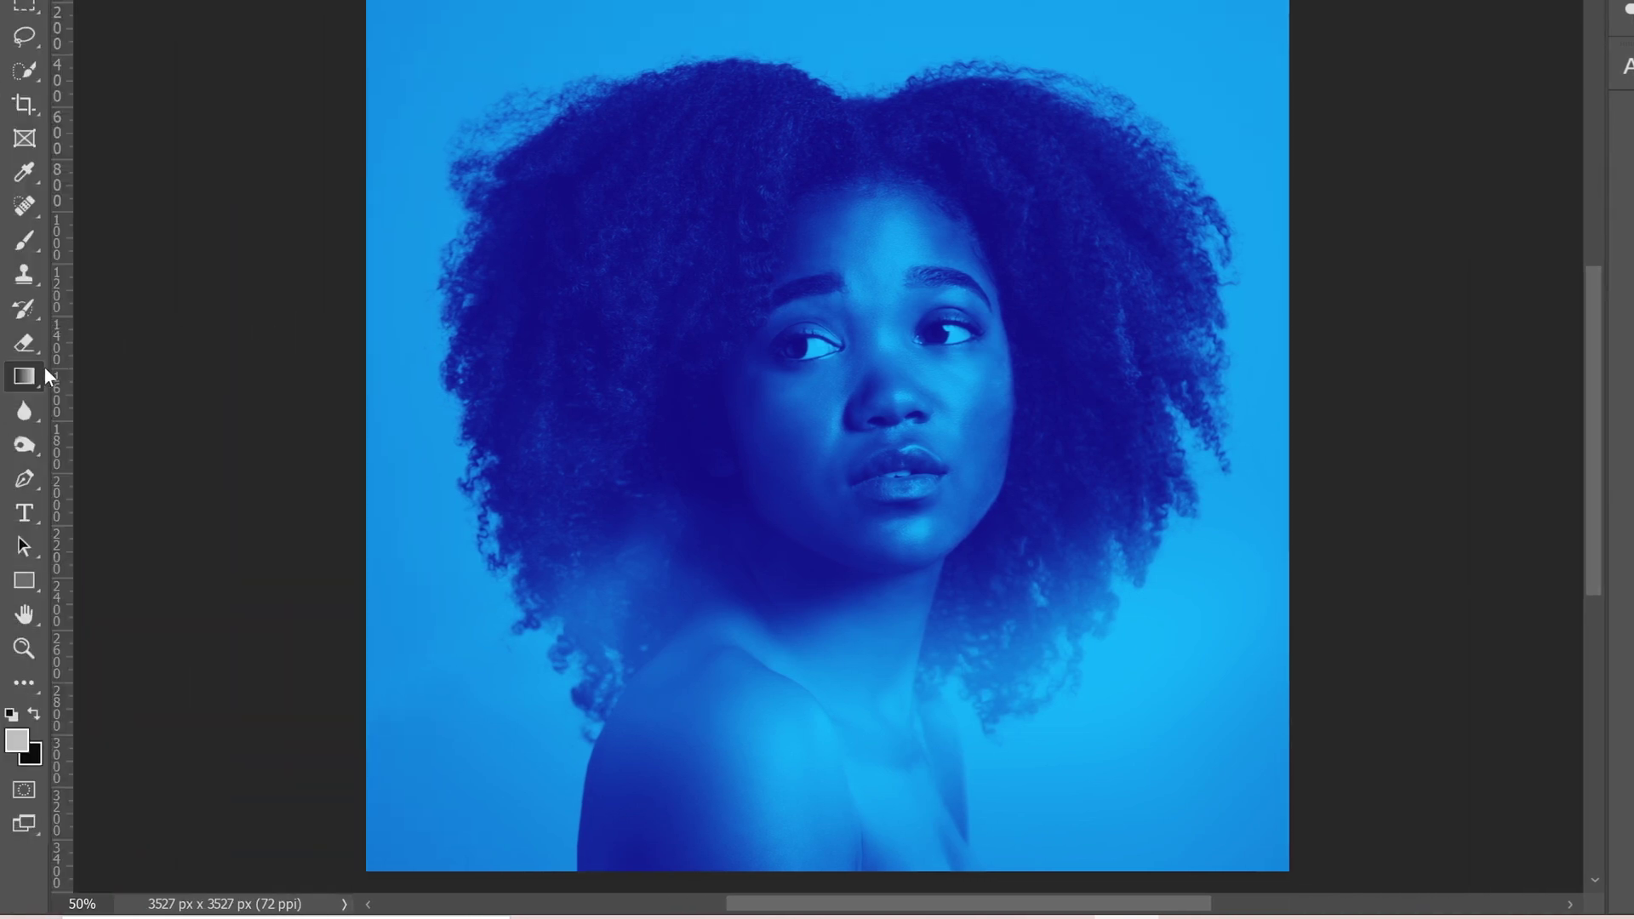
pyautogui.press('e')
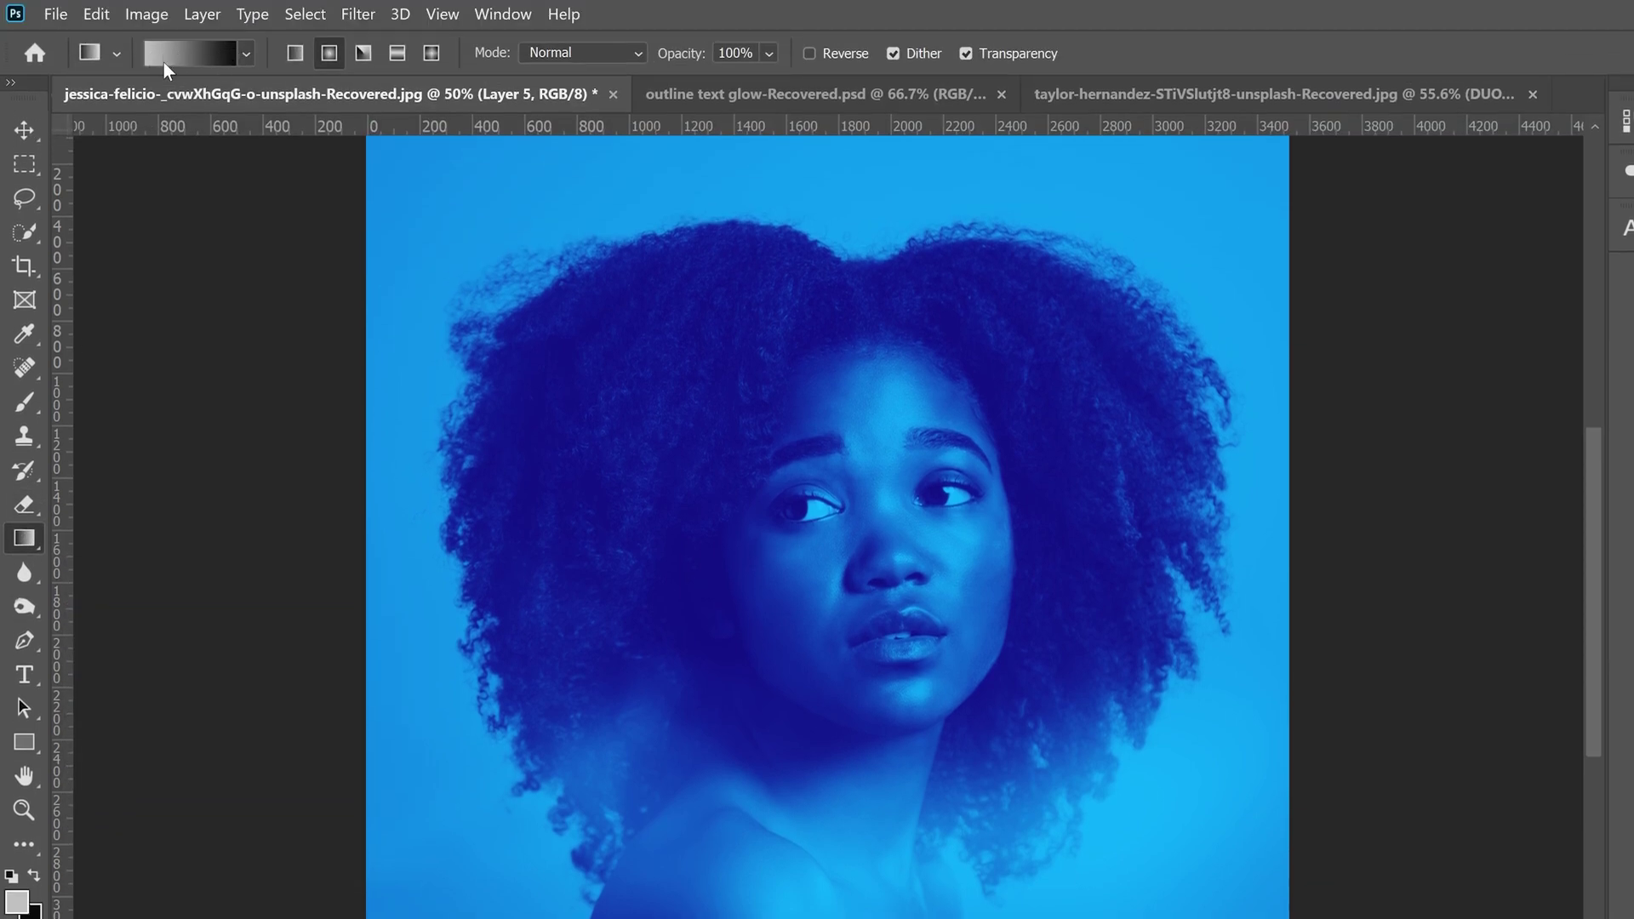
# Set the Gradient tool's gradient to the orange, pink and purple Red_07 preset from the Reds group
pyautogui.click(186, 48)
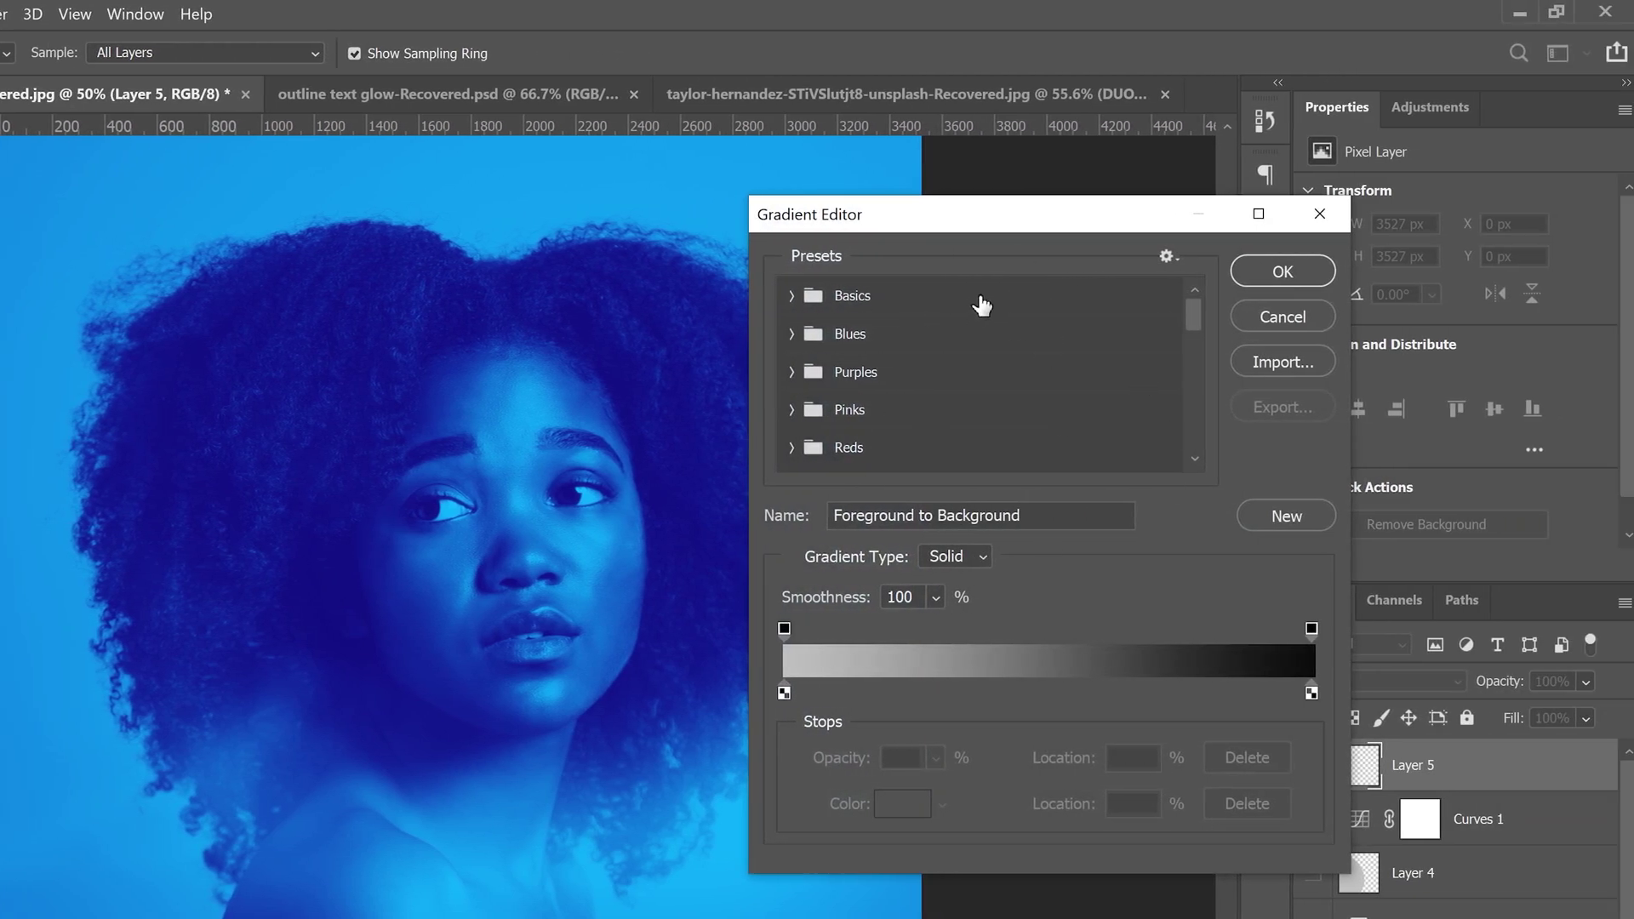
pyautogui.scroll(-1, 1192, 315)
pyautogui.click(792, 406)
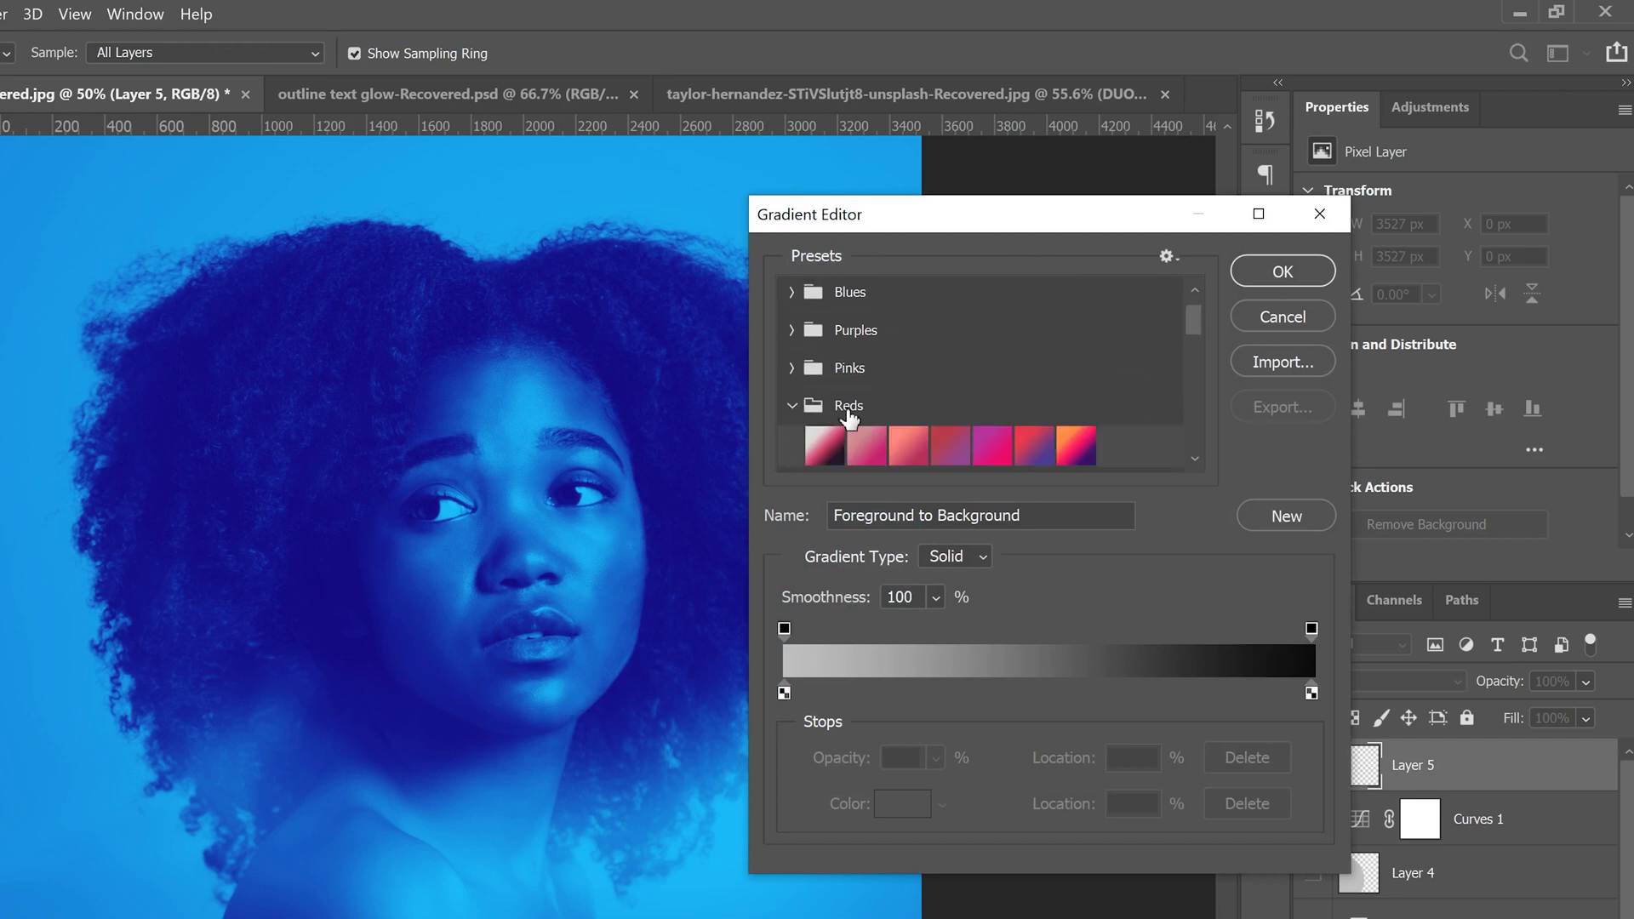
pyautogui.scroll(-2, 1190, 310)
pyautogui.click(1075, 372)
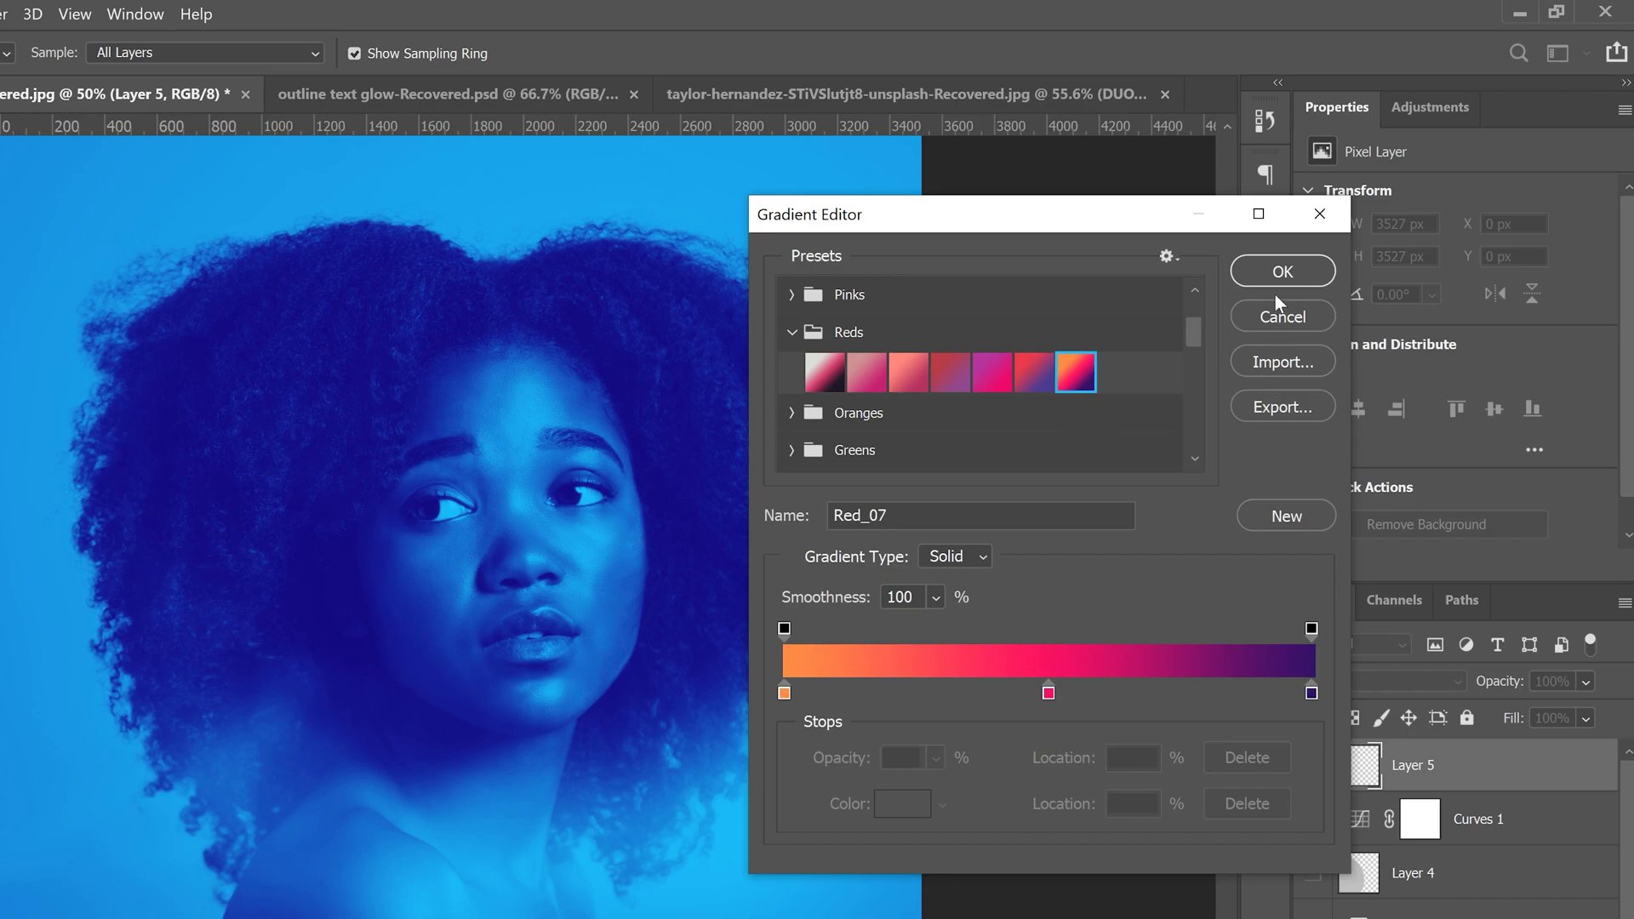
pyautogui.click(1277, 271)
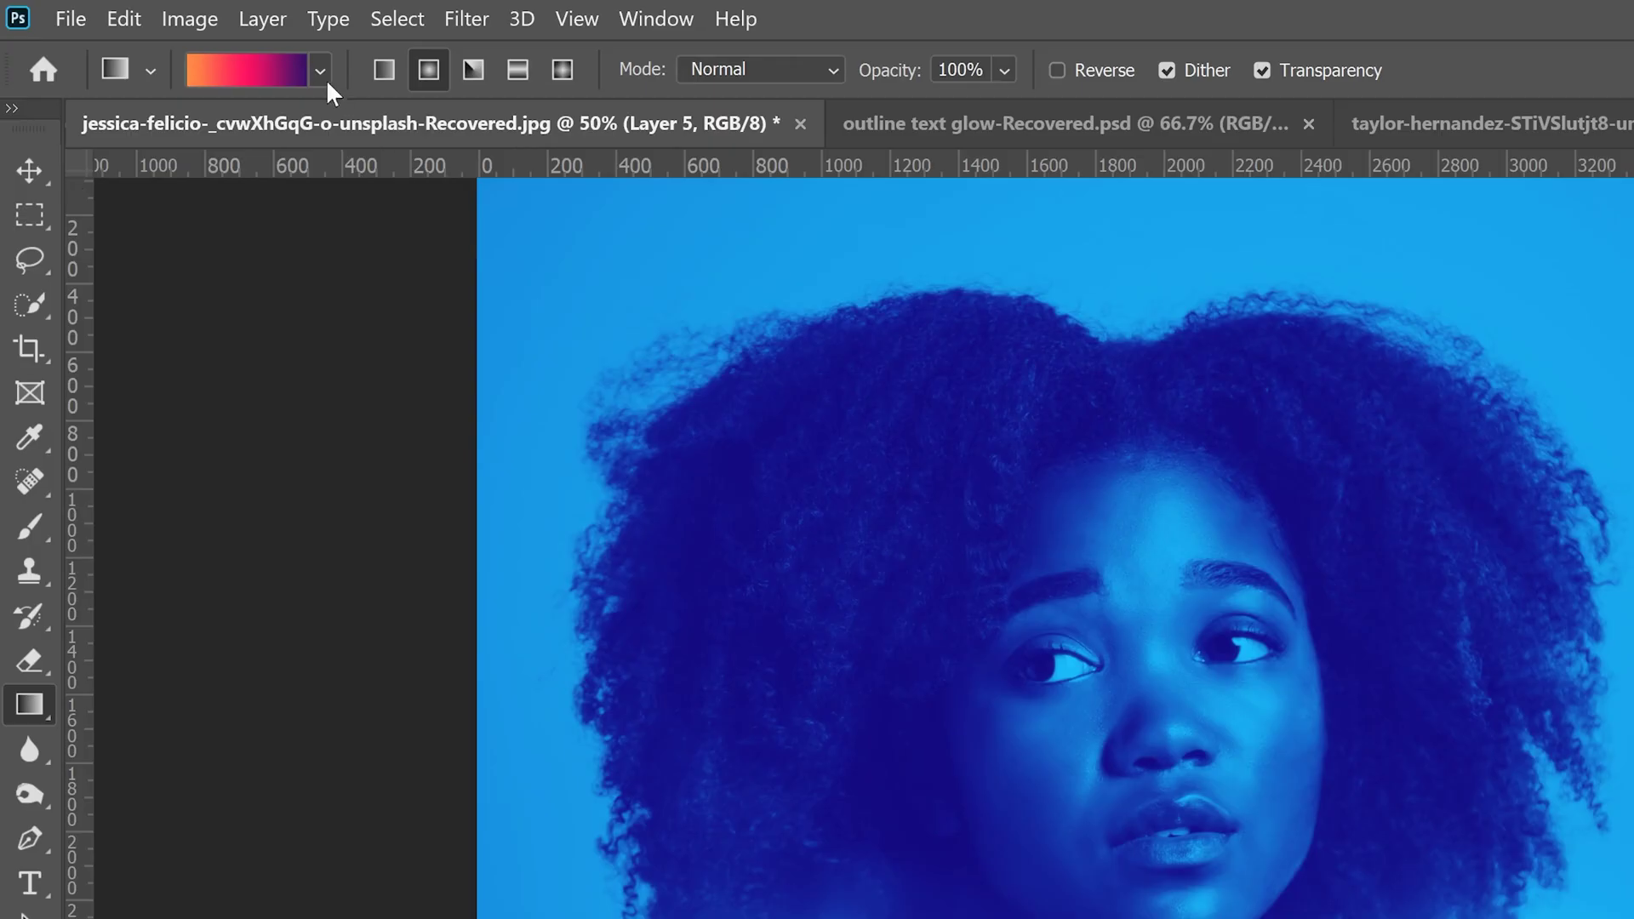
# Choose the Radial gradient style and fill the new layer, finally drawing from near the image's upper-left corner to just past its center
pyautogui.click(382, 71)
pyautogui.click(434, 69)
pyautogui.click(473, 68)
pyautogui.click(424, 72)
pyautogui.moveTo(531, 226); pyautogui.dragTo(1279, 869)
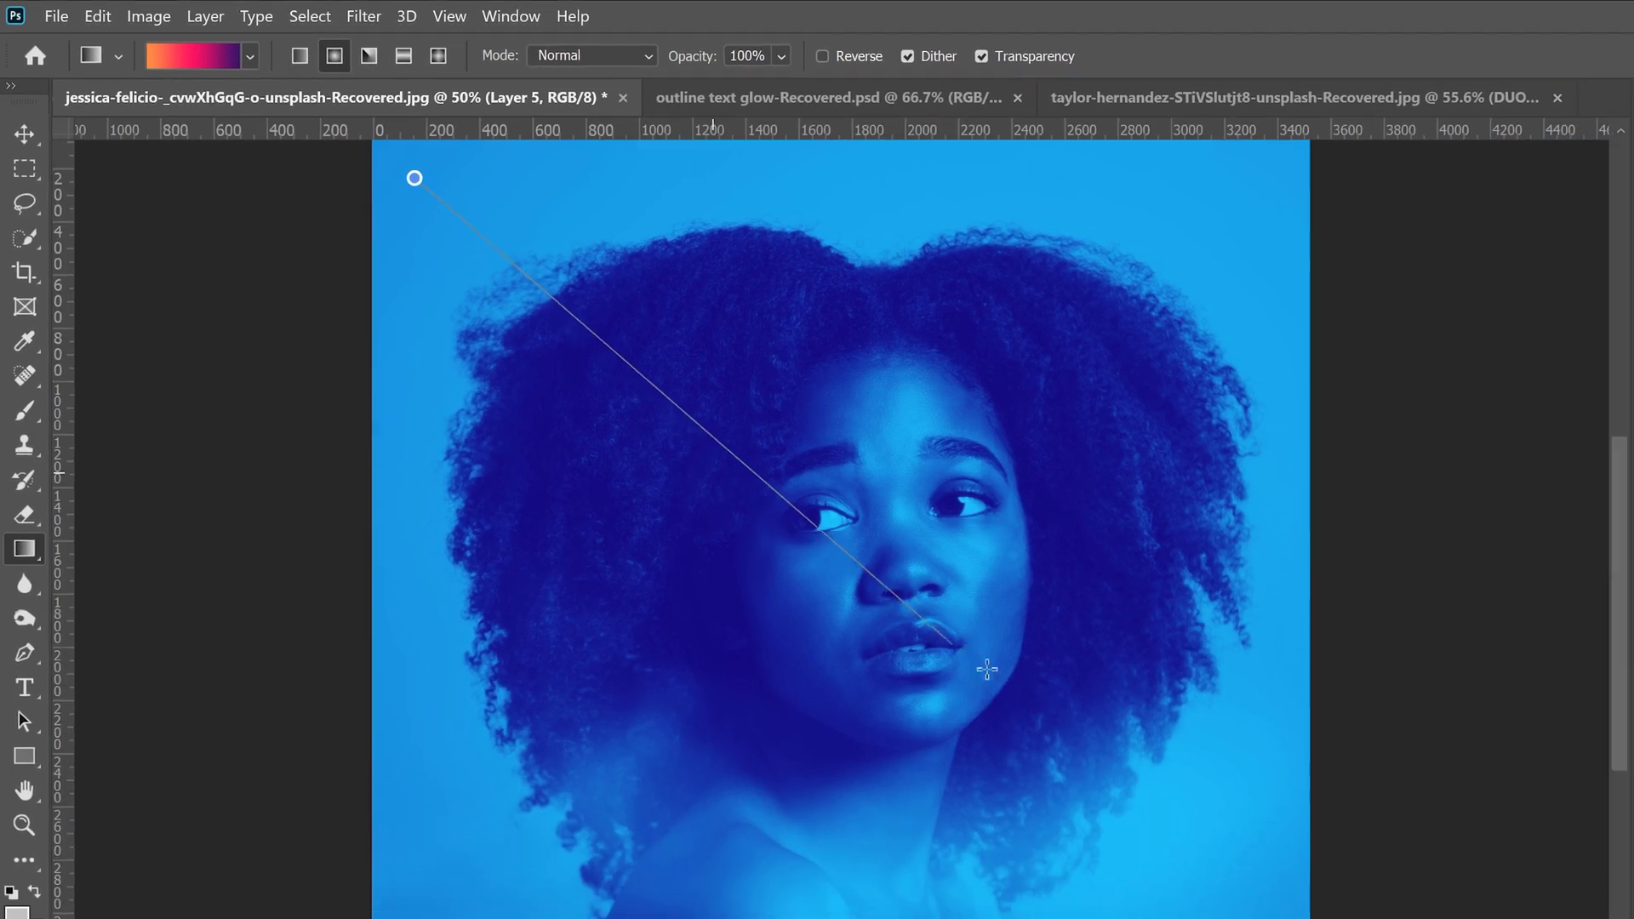
pyautogui.moveTo(987, 670); pyautogui.dragTo(1221, 877)
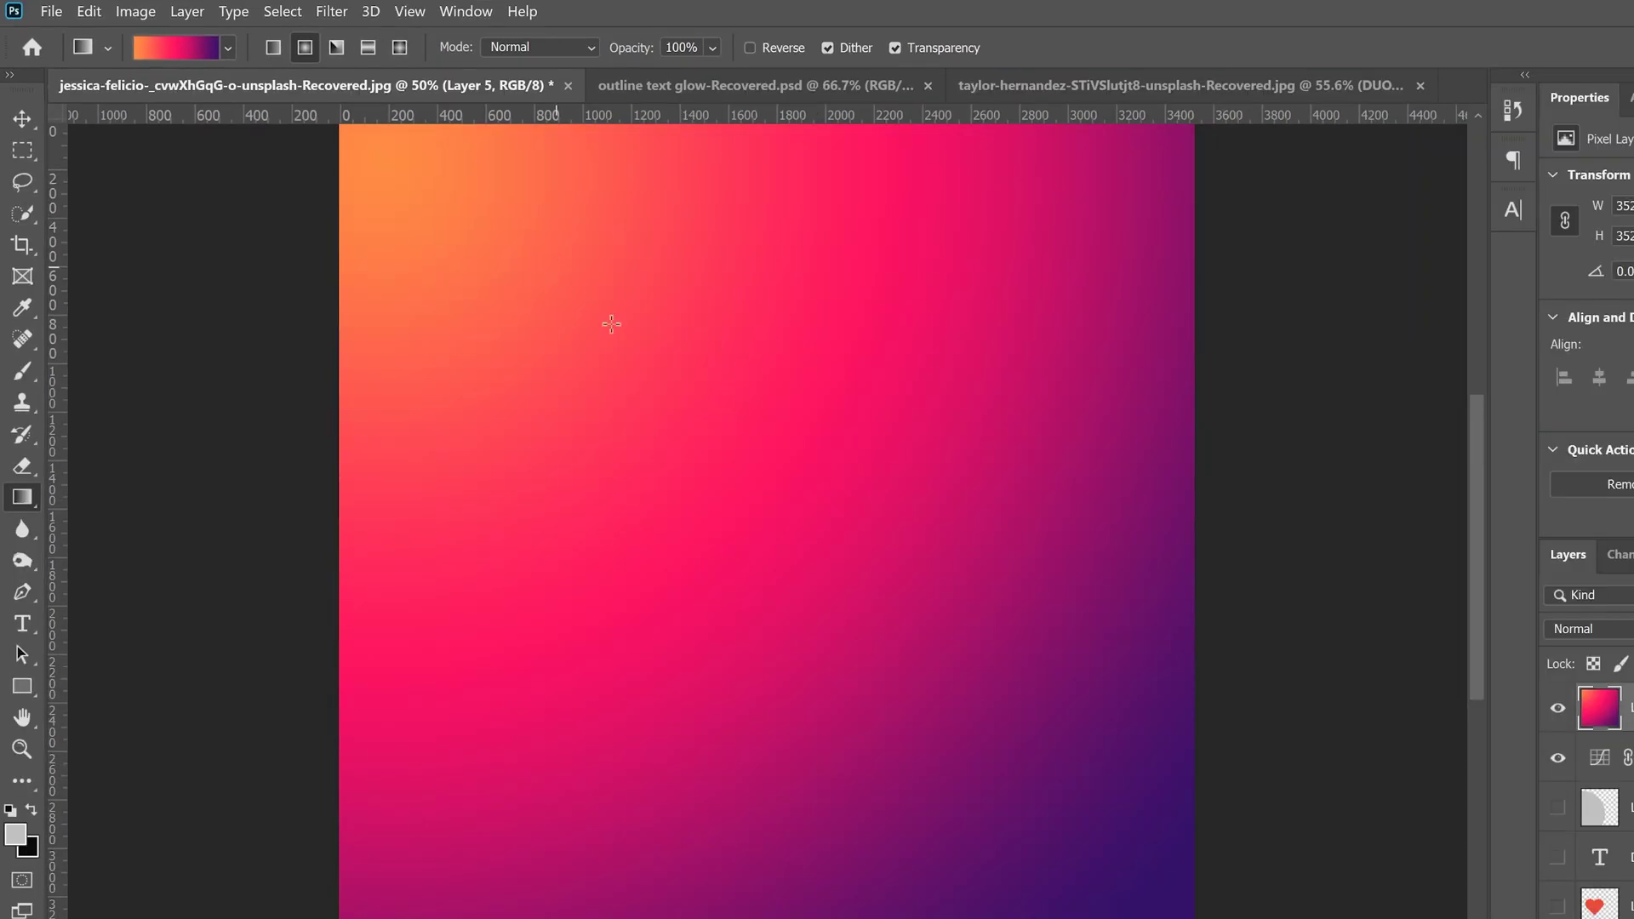
pyautogui.moveTo(368, 151); pyautogui.dragTo(772, 549)
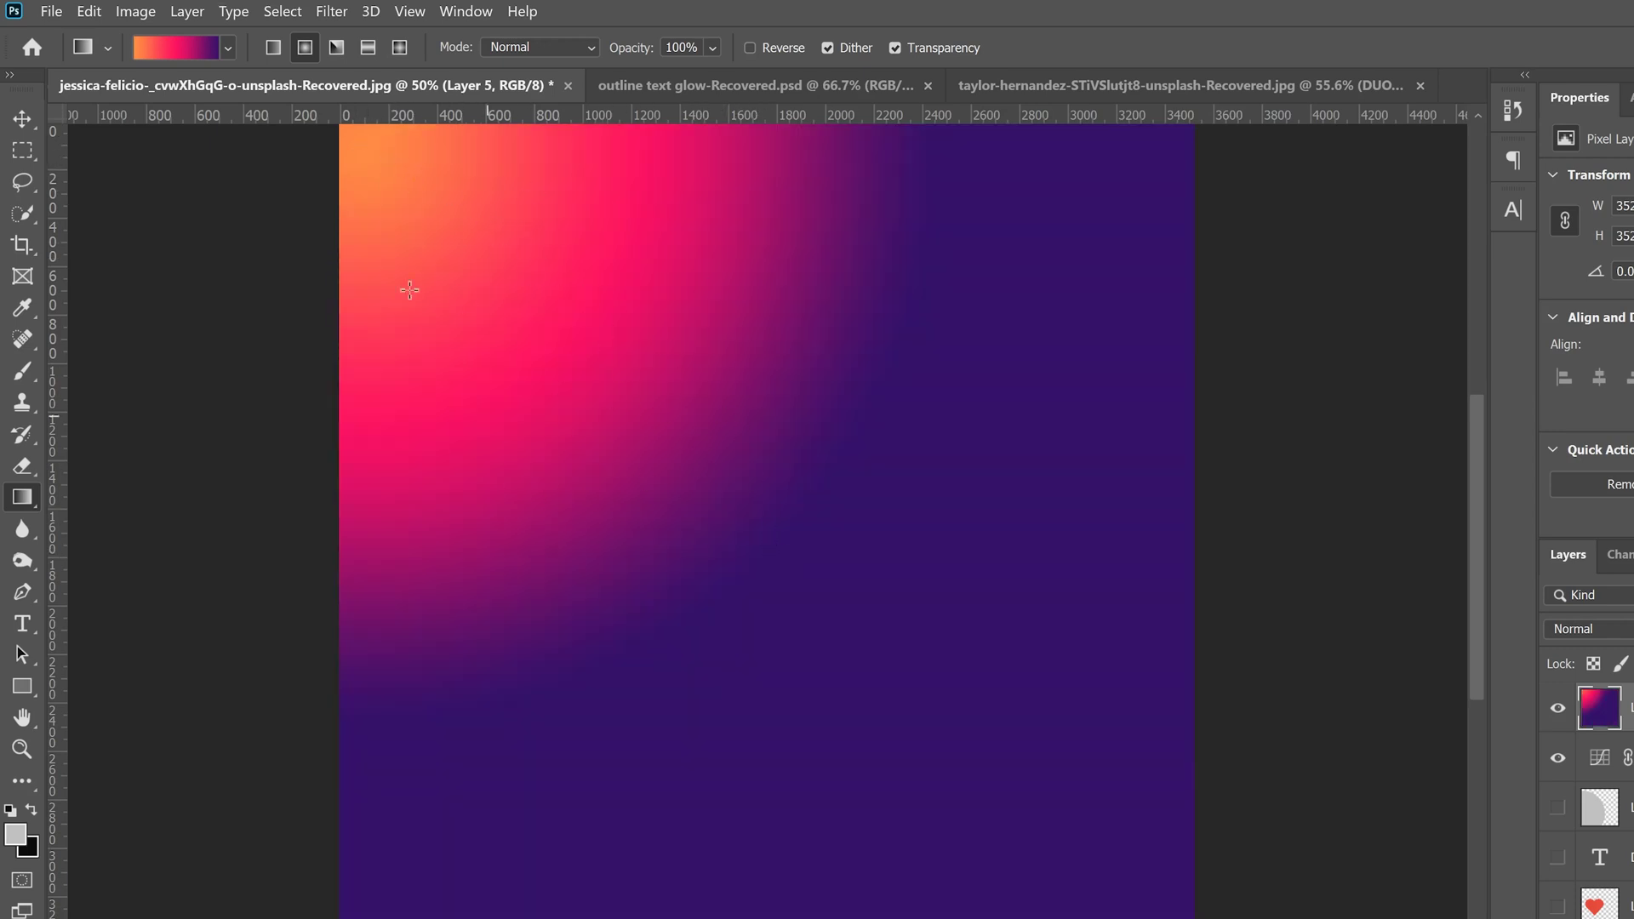
pyautogui.moveTo(395, 159); pyautogui.dragTo(845, 636)
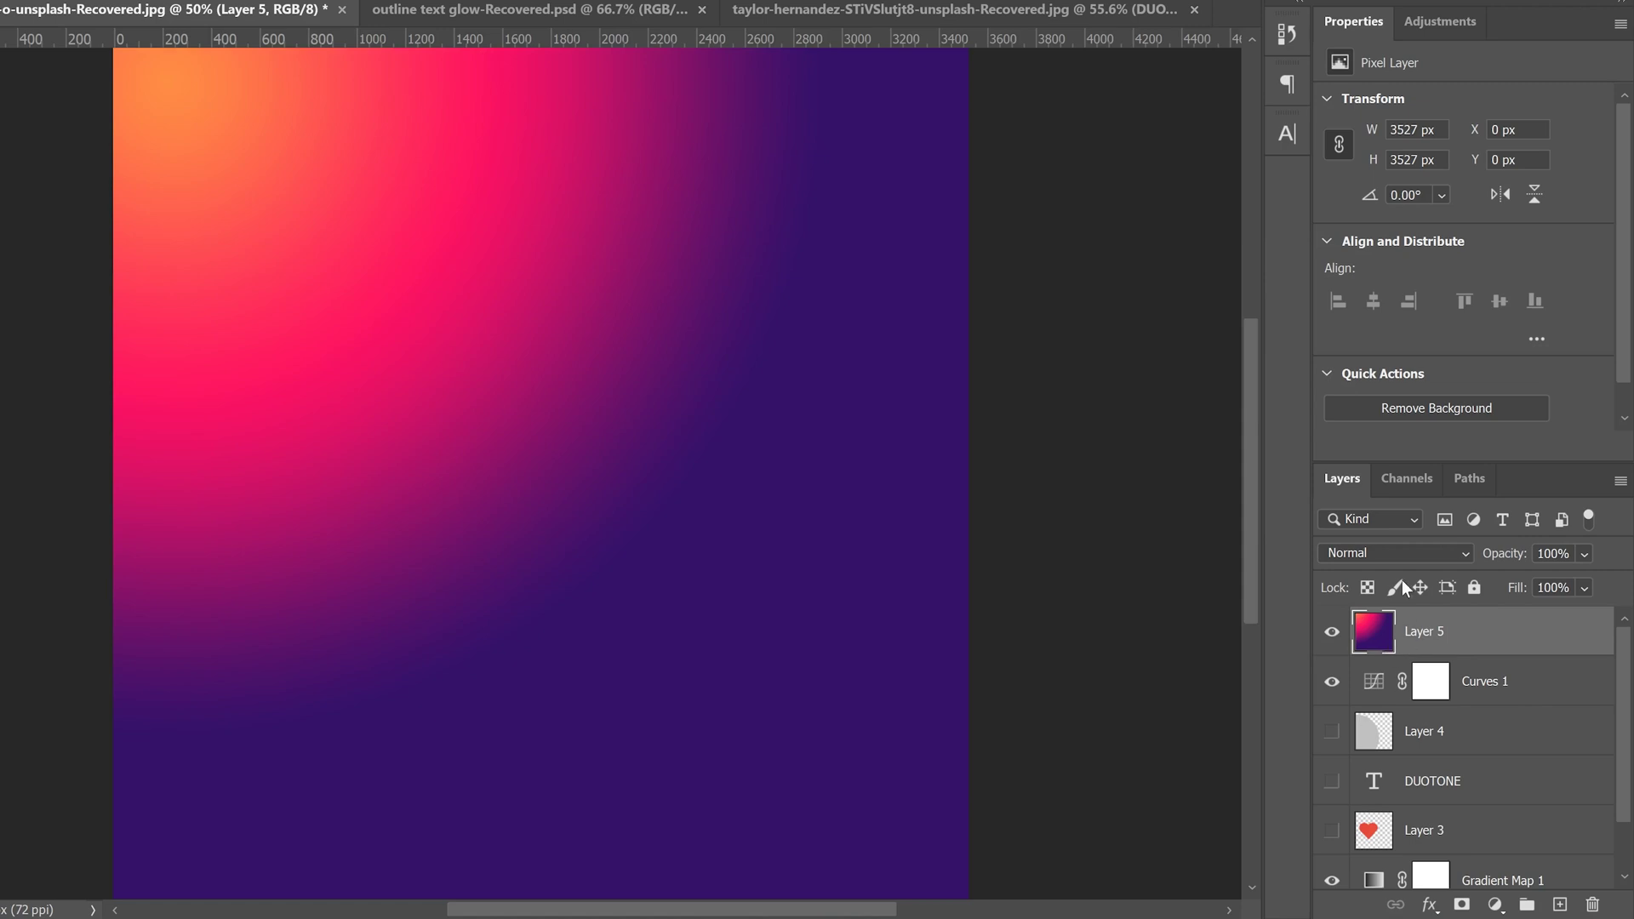
# Set the gradient layer's blend mode to Color and its opacity to 75%
pyautogui.click(1463, 554)
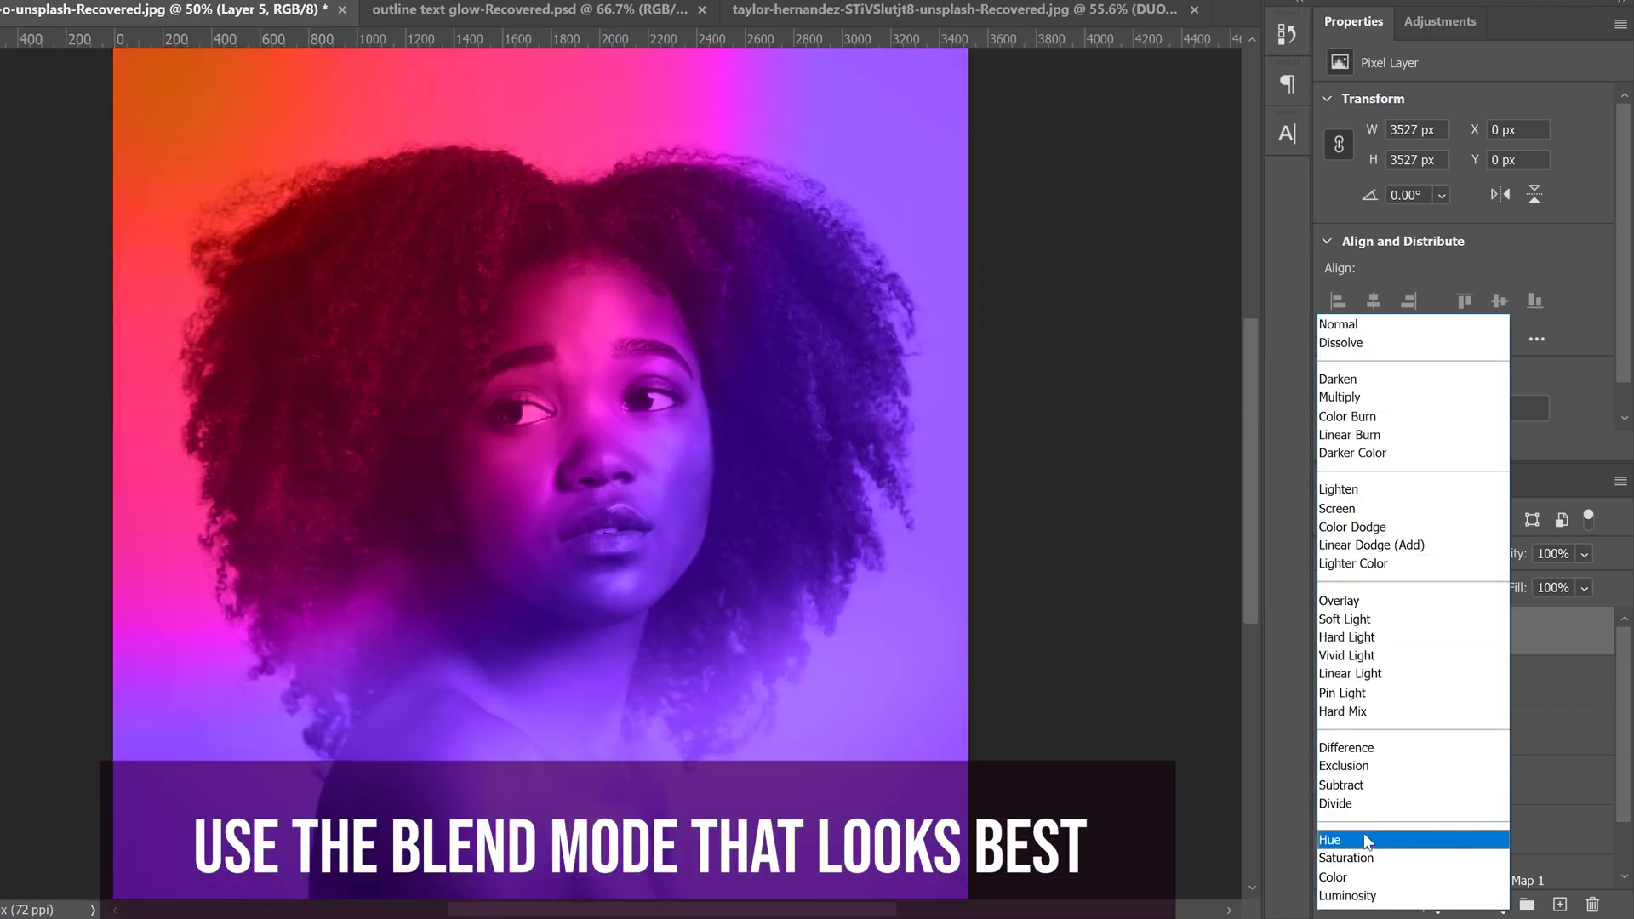
pyautogui.click(1362, 876)
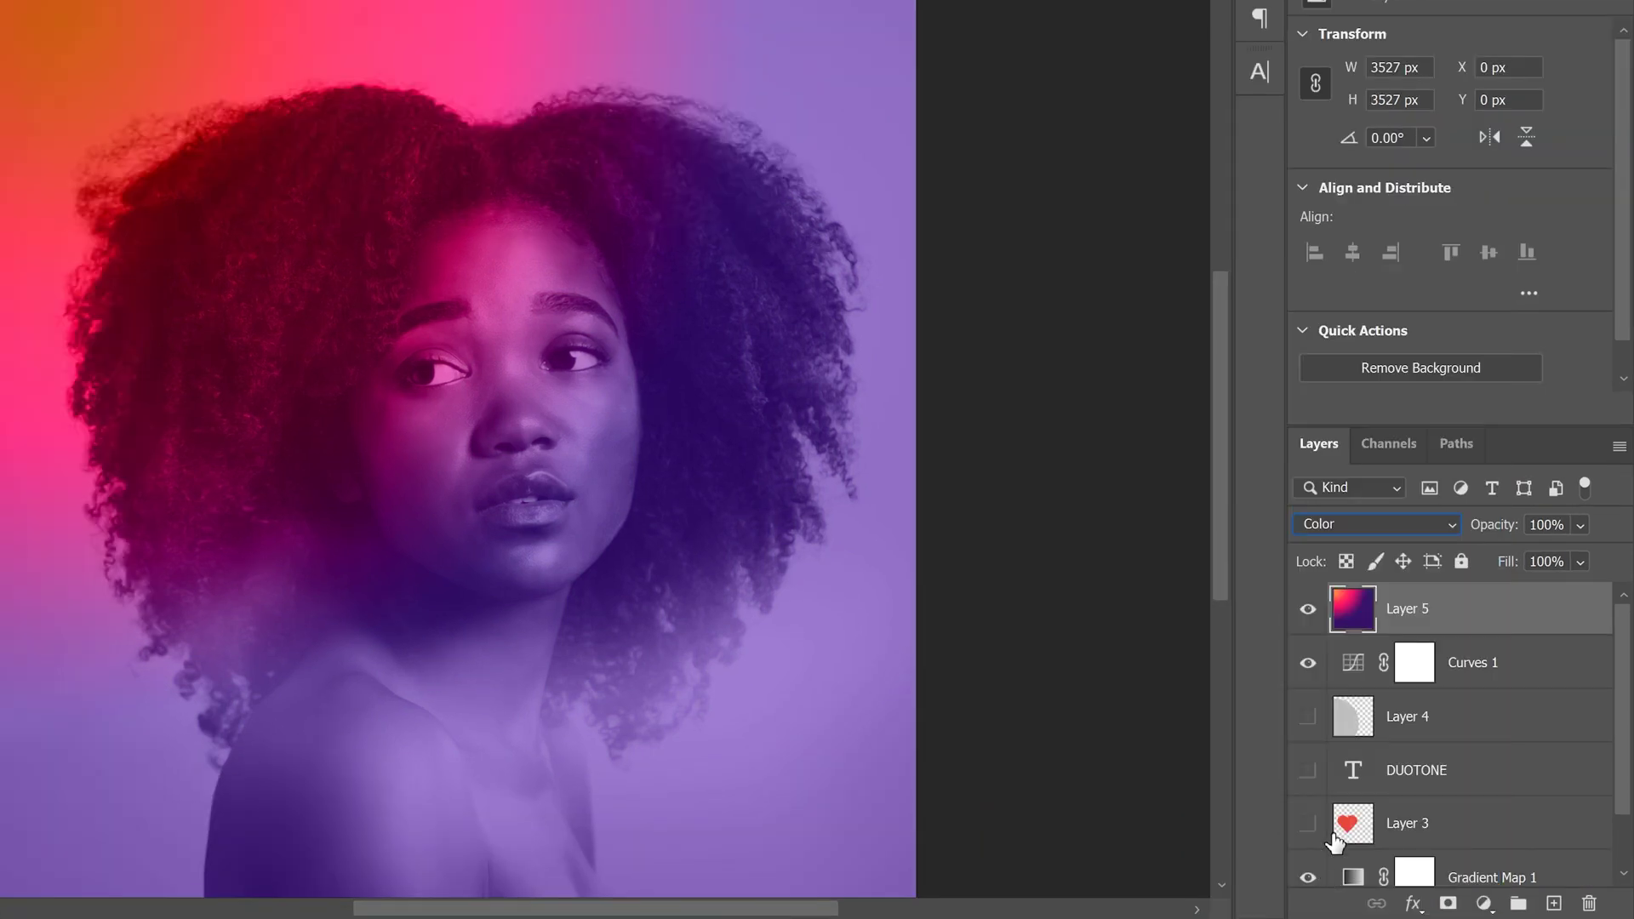
pyautogui.click(1581, 525)
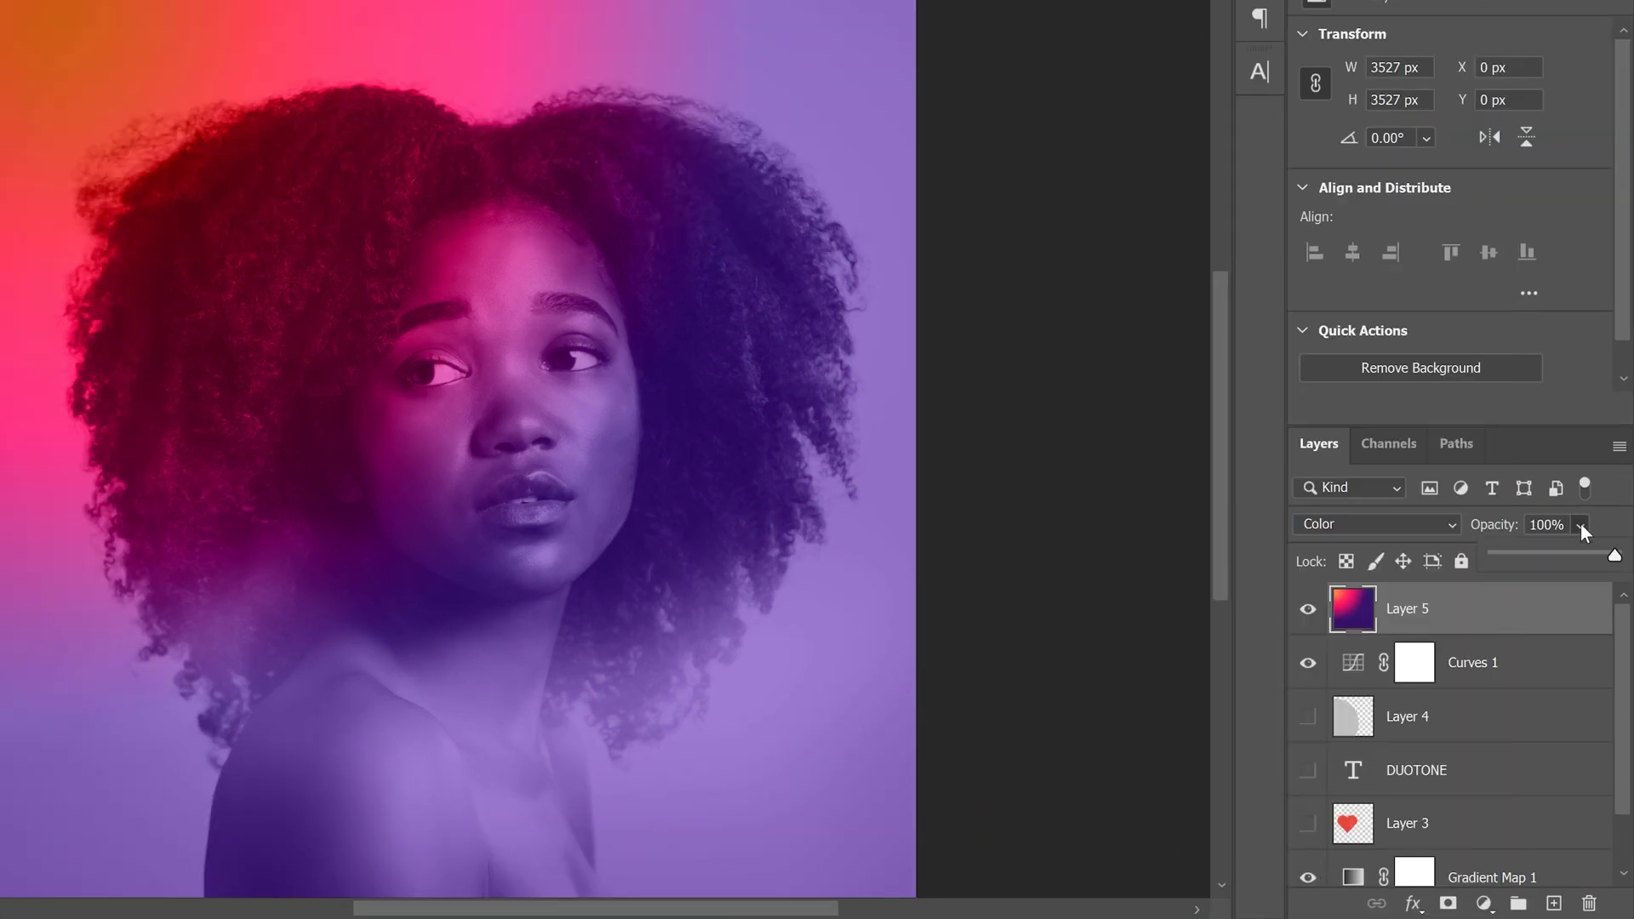
pyautogui.moveTo(1582, 554); pyautogui.dragTo(1585, 555)
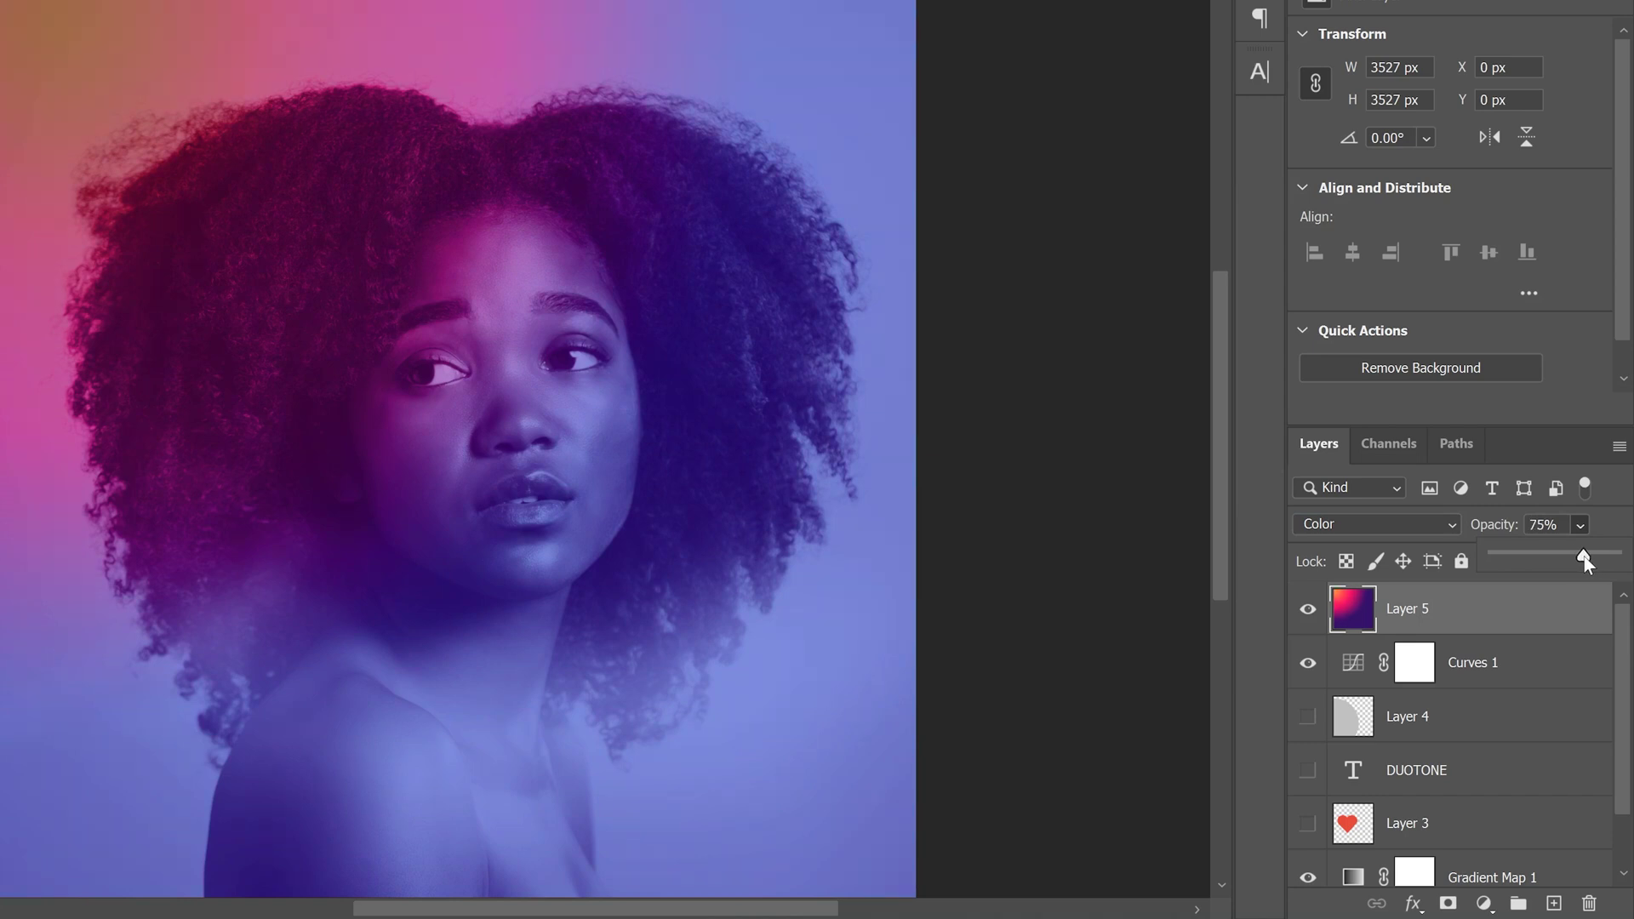
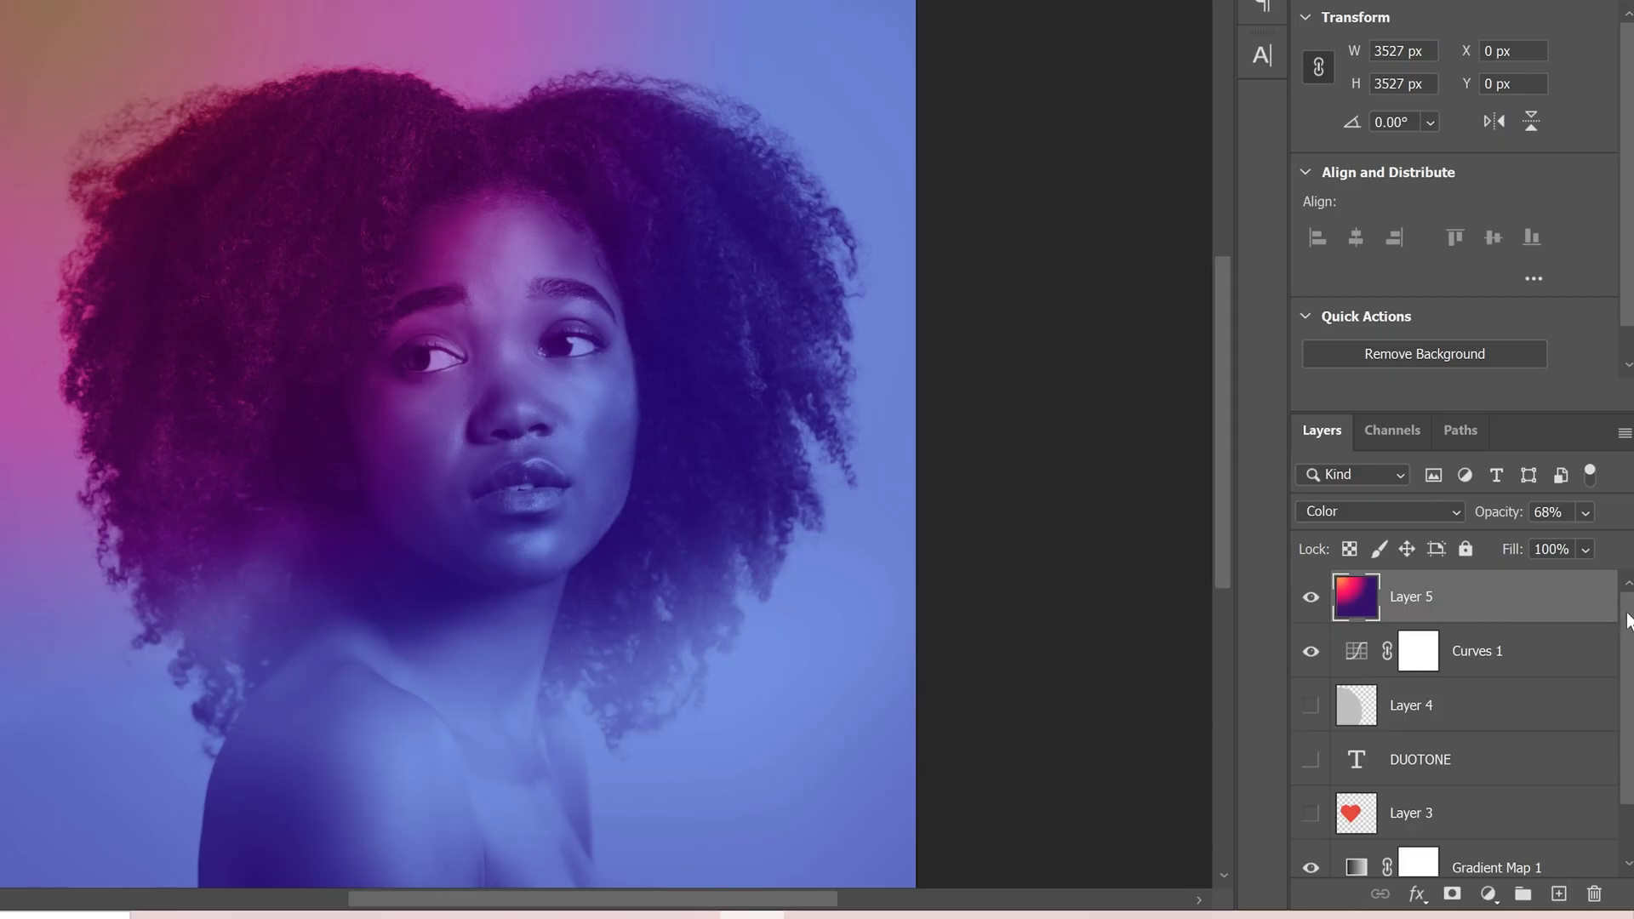
# Duplicate the Layer 0 photo and Gradient Map 1 layers together and put the copies in a group
pyautogui.scroll(-1, 1627, 618)
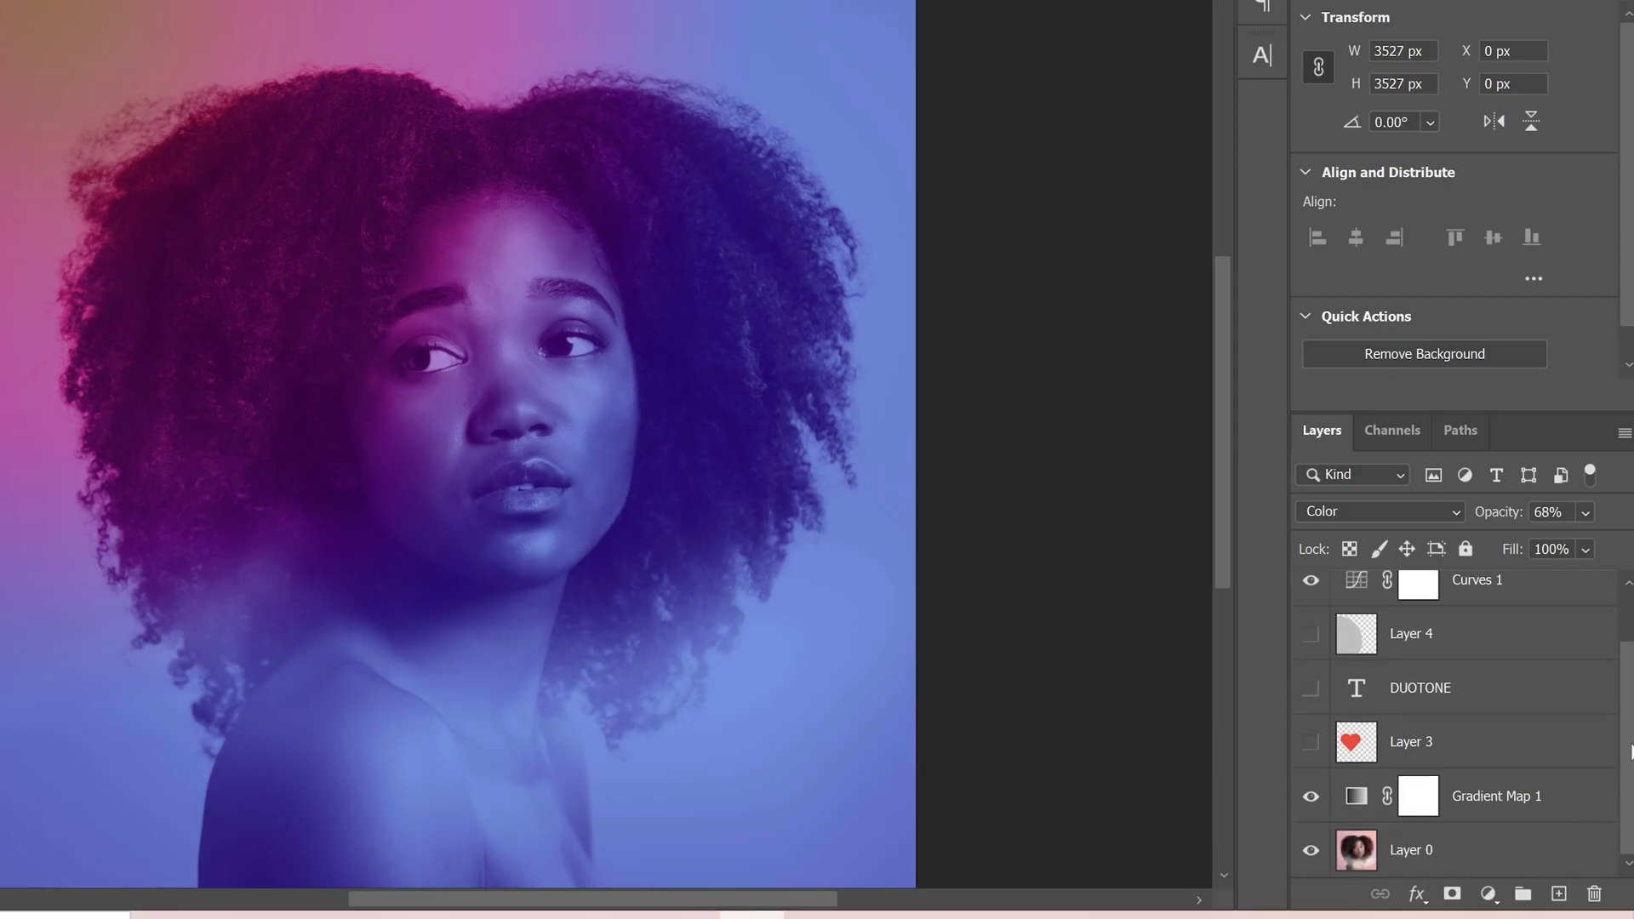
pyautogui.click(1439, 858)
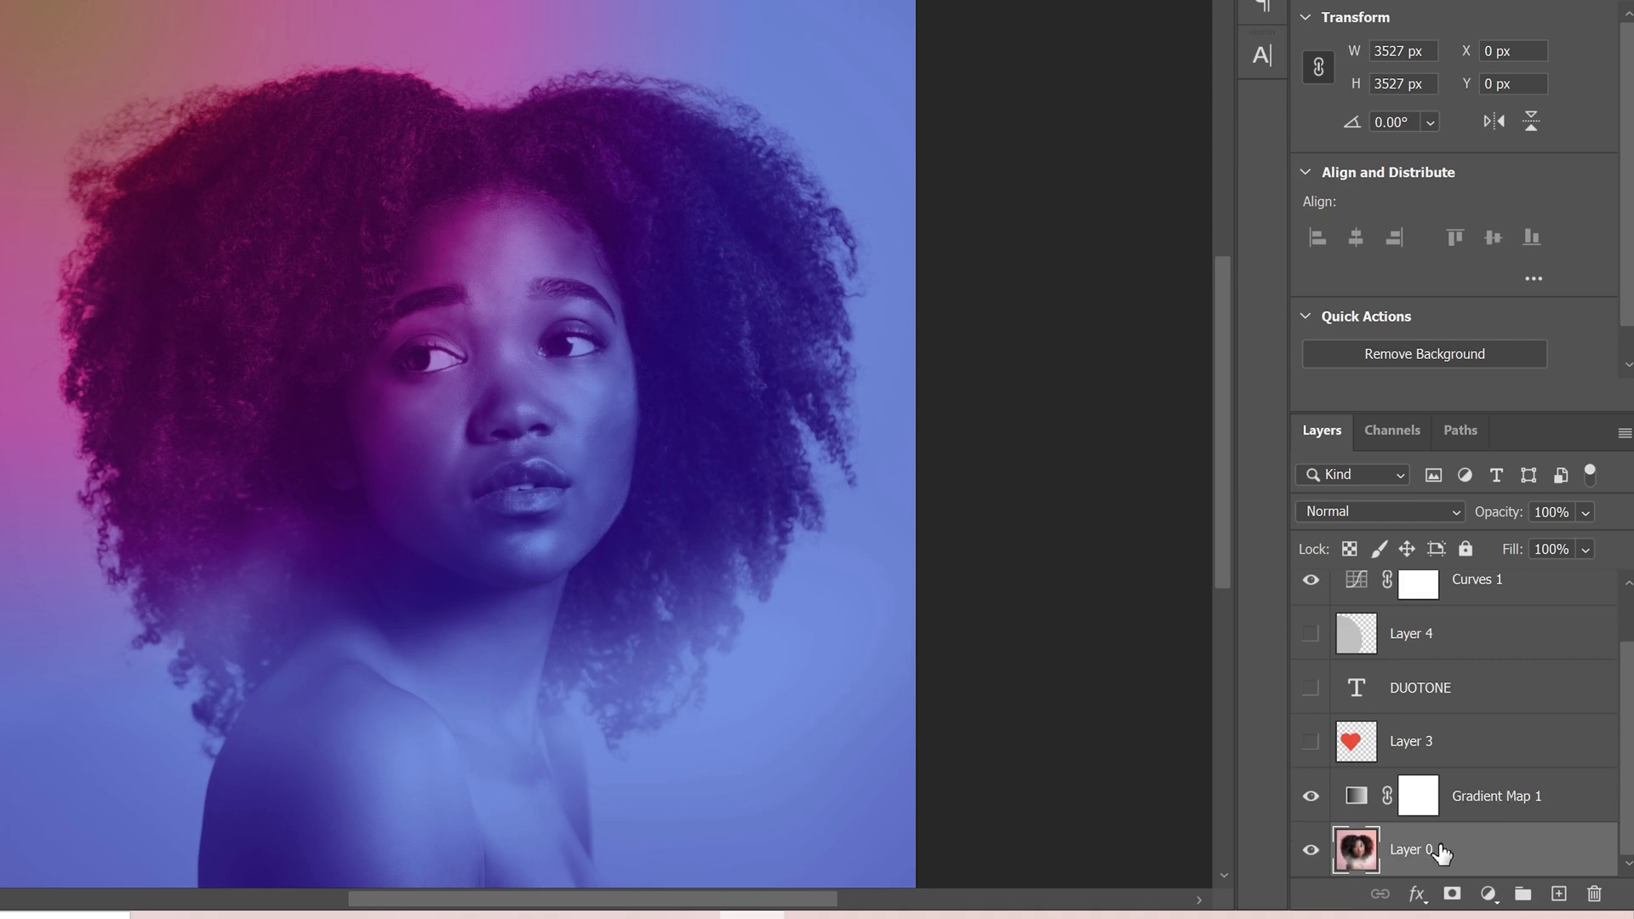
pyautogui.click(1486, 805)
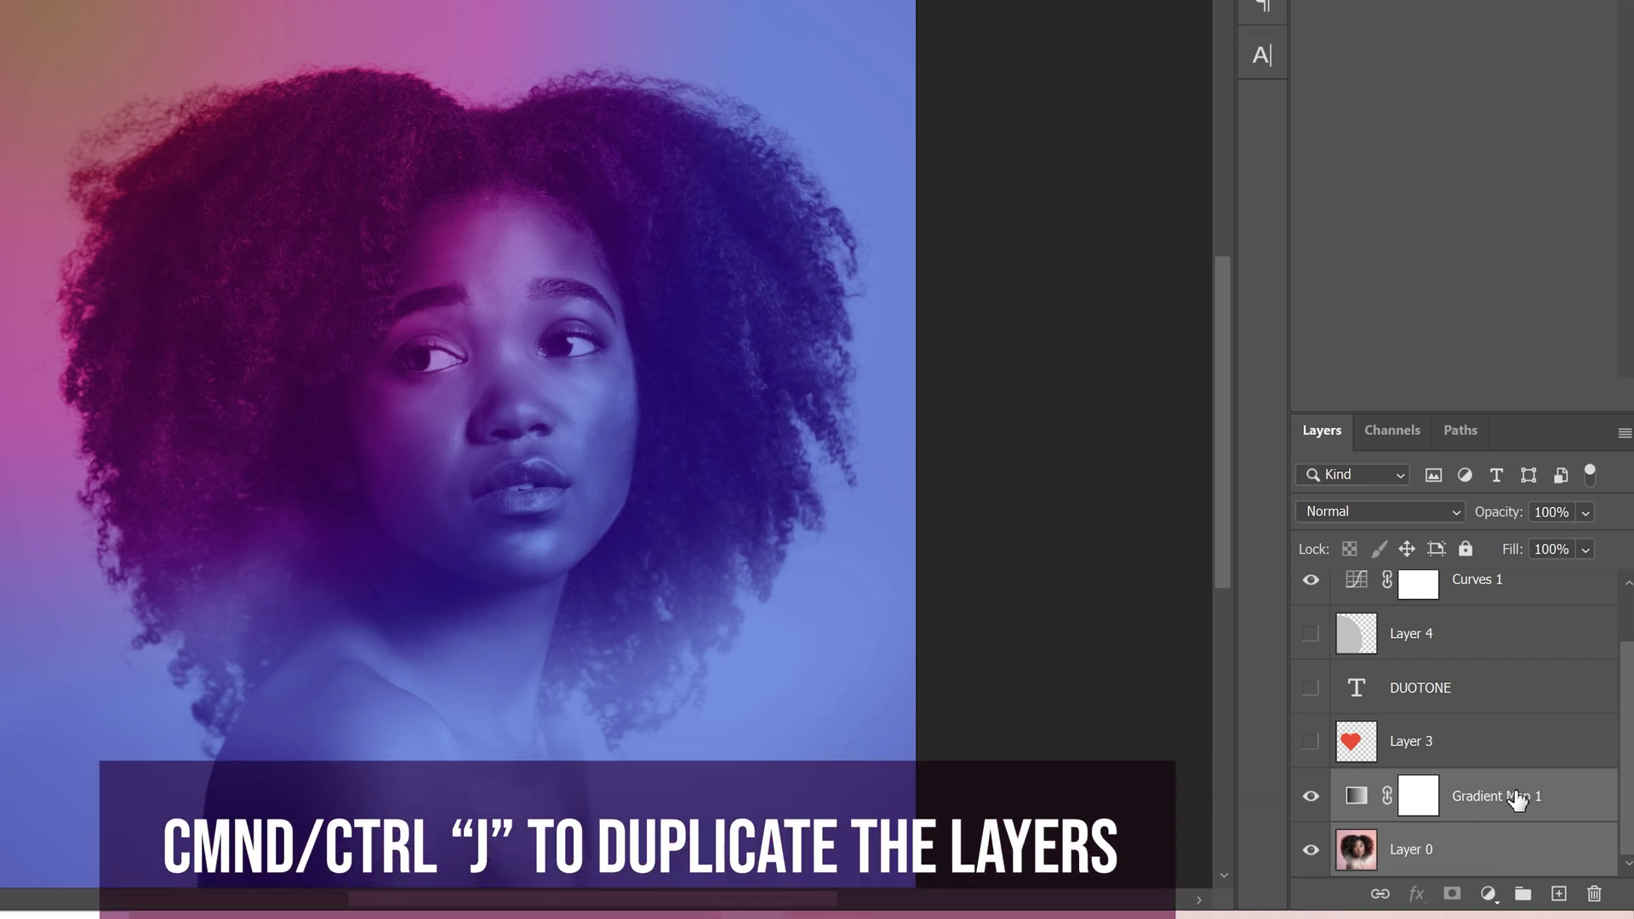
pyautogui.hotkey('ctrl', 'j')
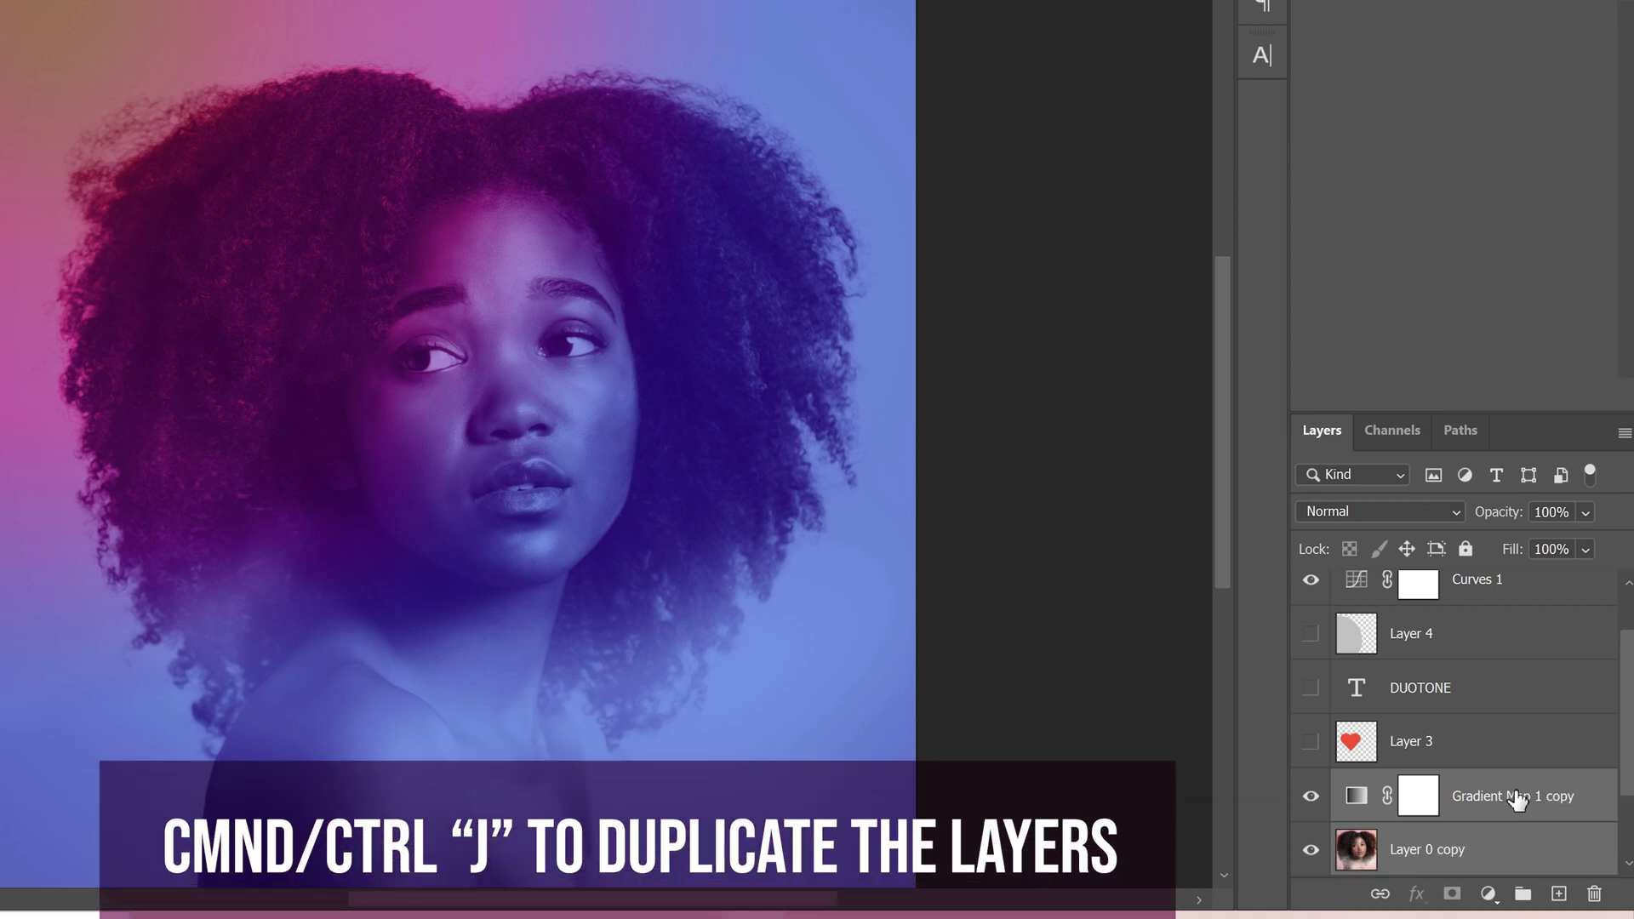
pyautogui.click(1523, 896)
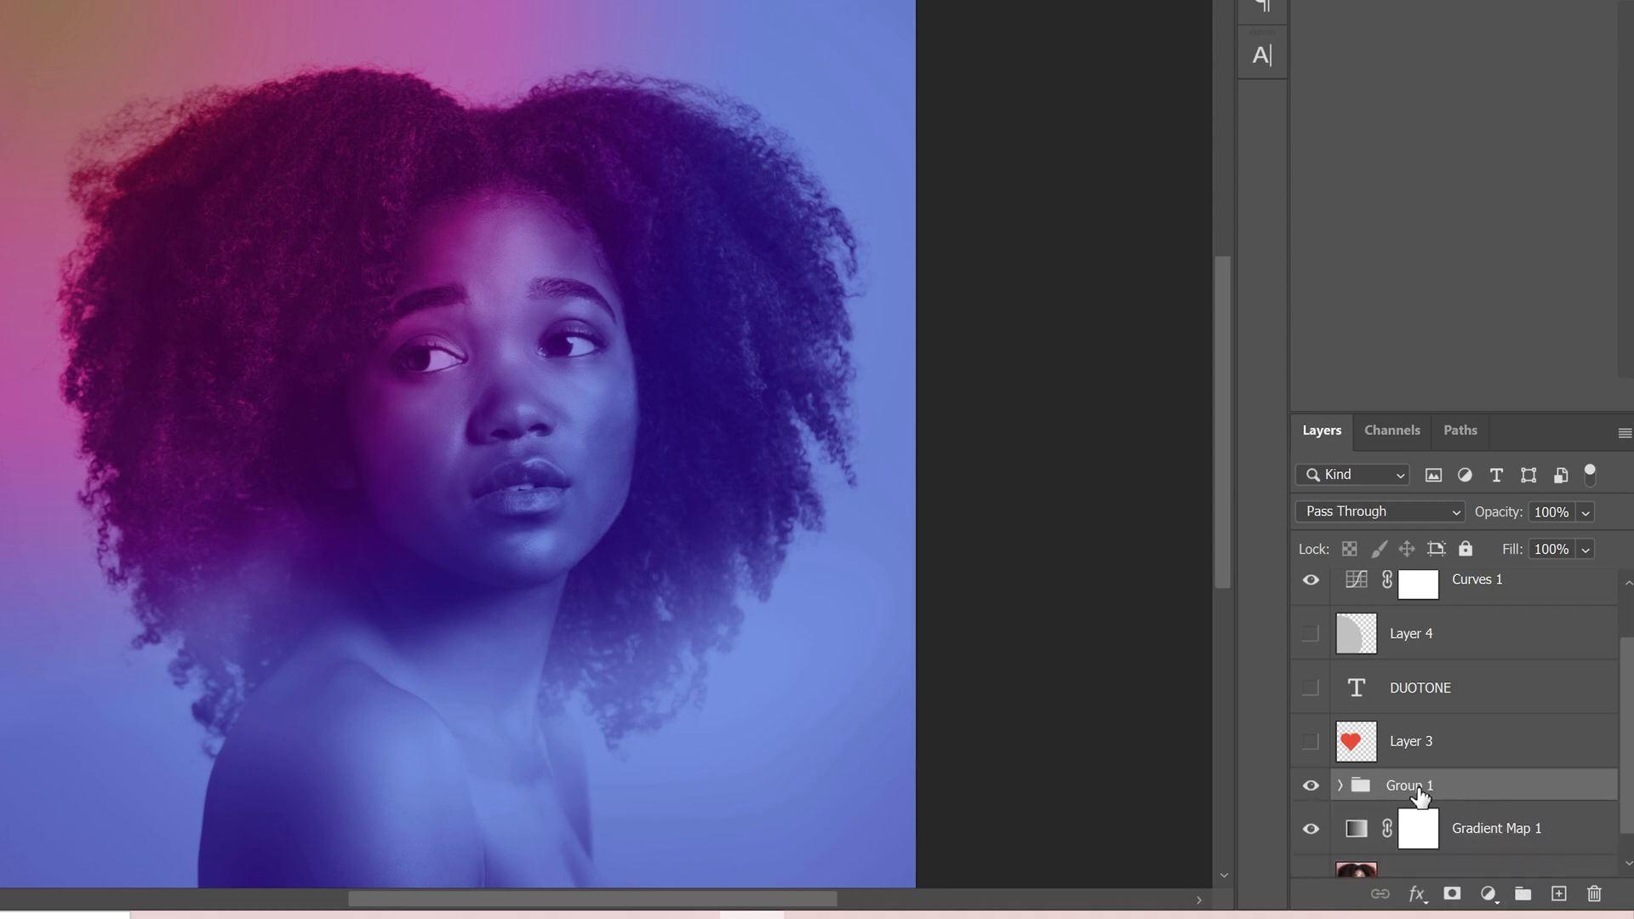
# Set the gradient of Gradient Map 1 copy inside Group 1 to the Red_07 preset from the Reds group
pyautogui.click(1340, 754)
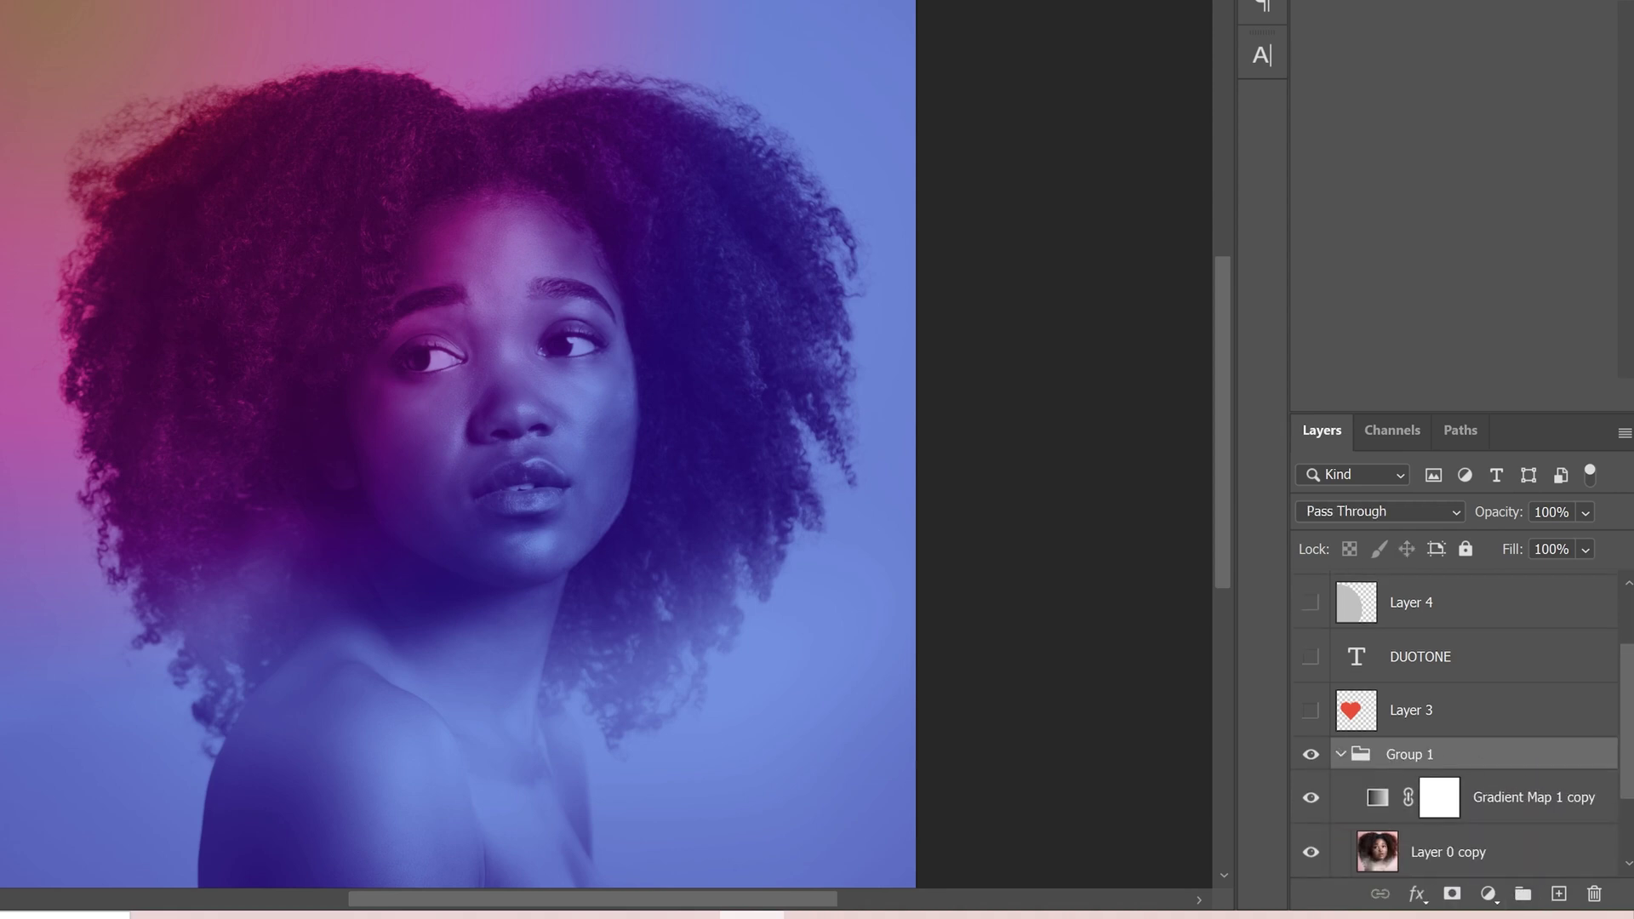
pyautogui.moveTo(1628, 700); pyautogui.dragTo(1627, 771)
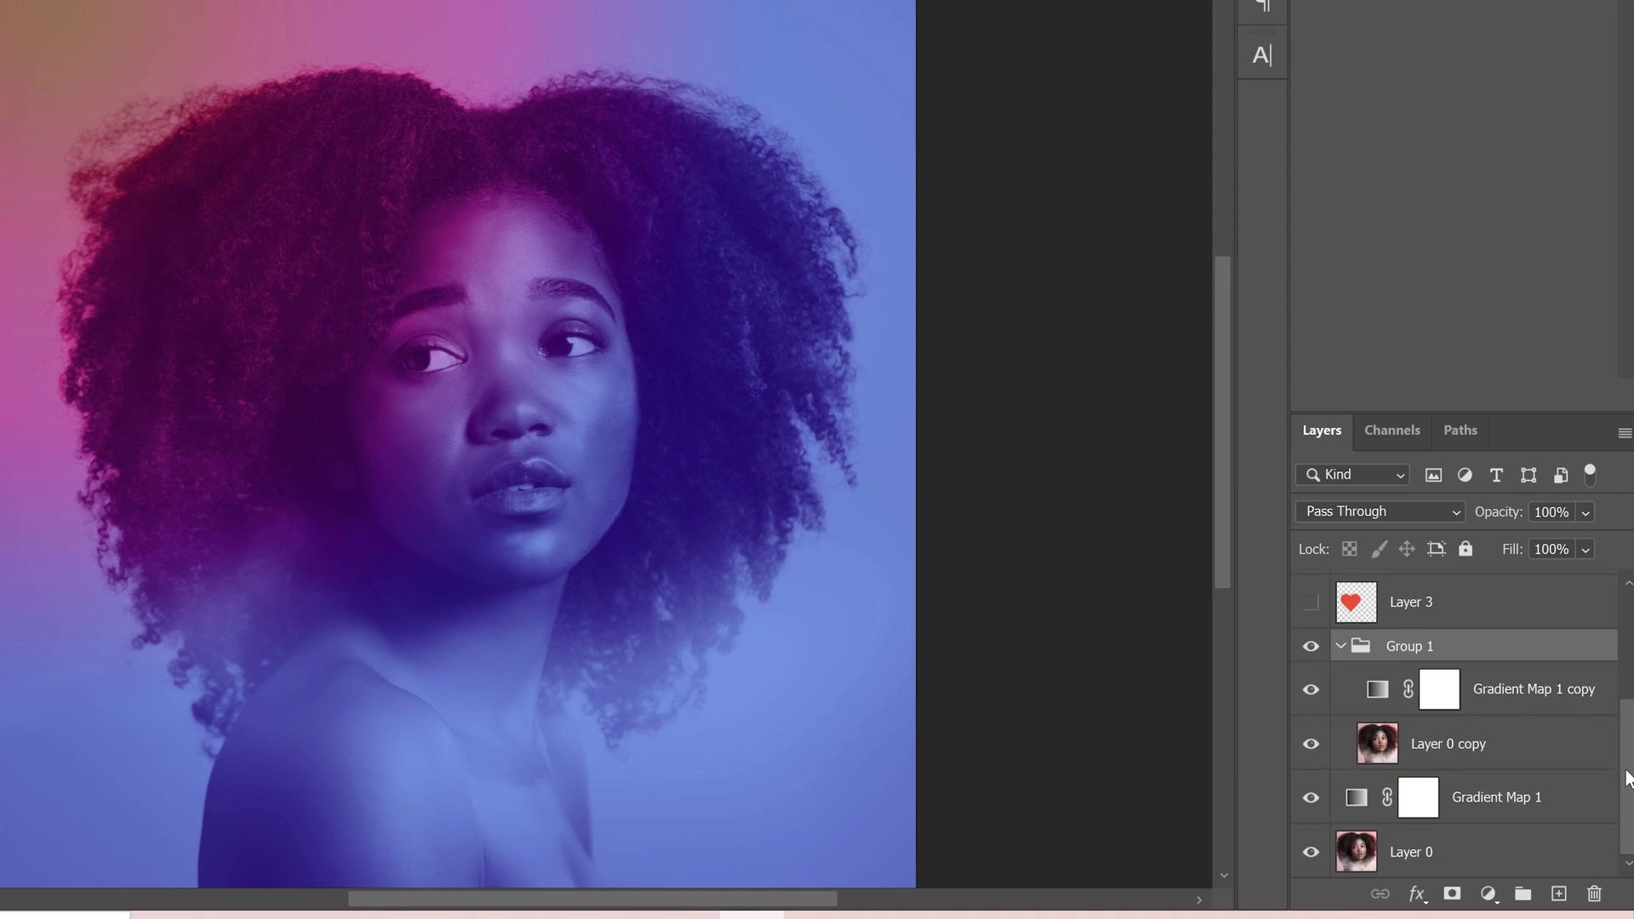
pyautogui.click(1366, 694)
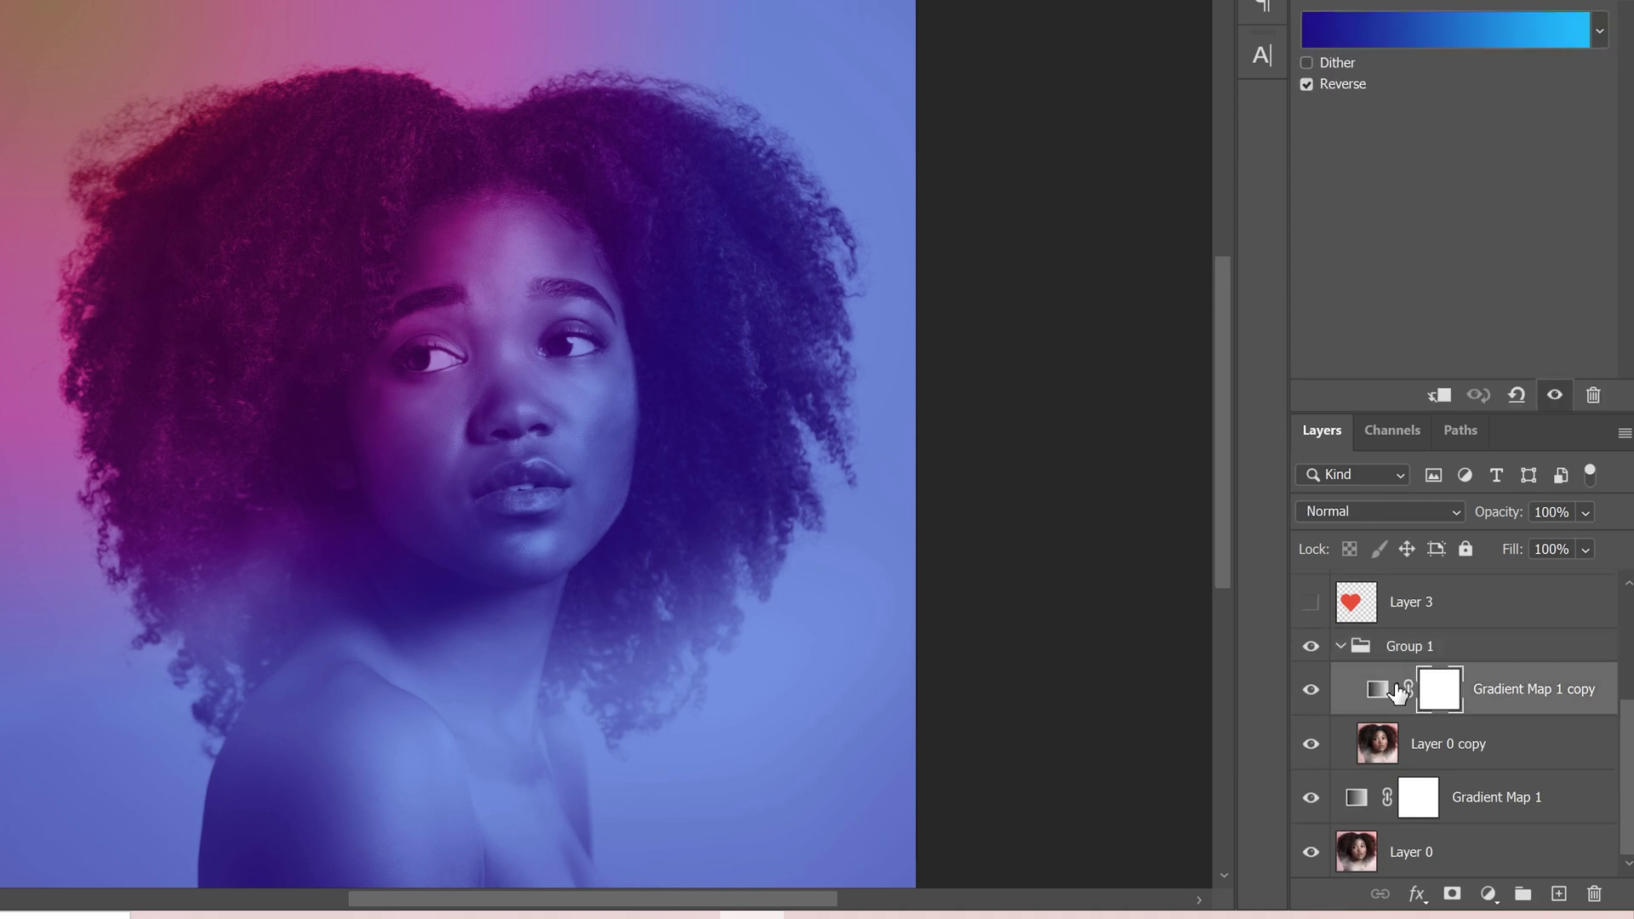
pyautogui.click(1428, 28)
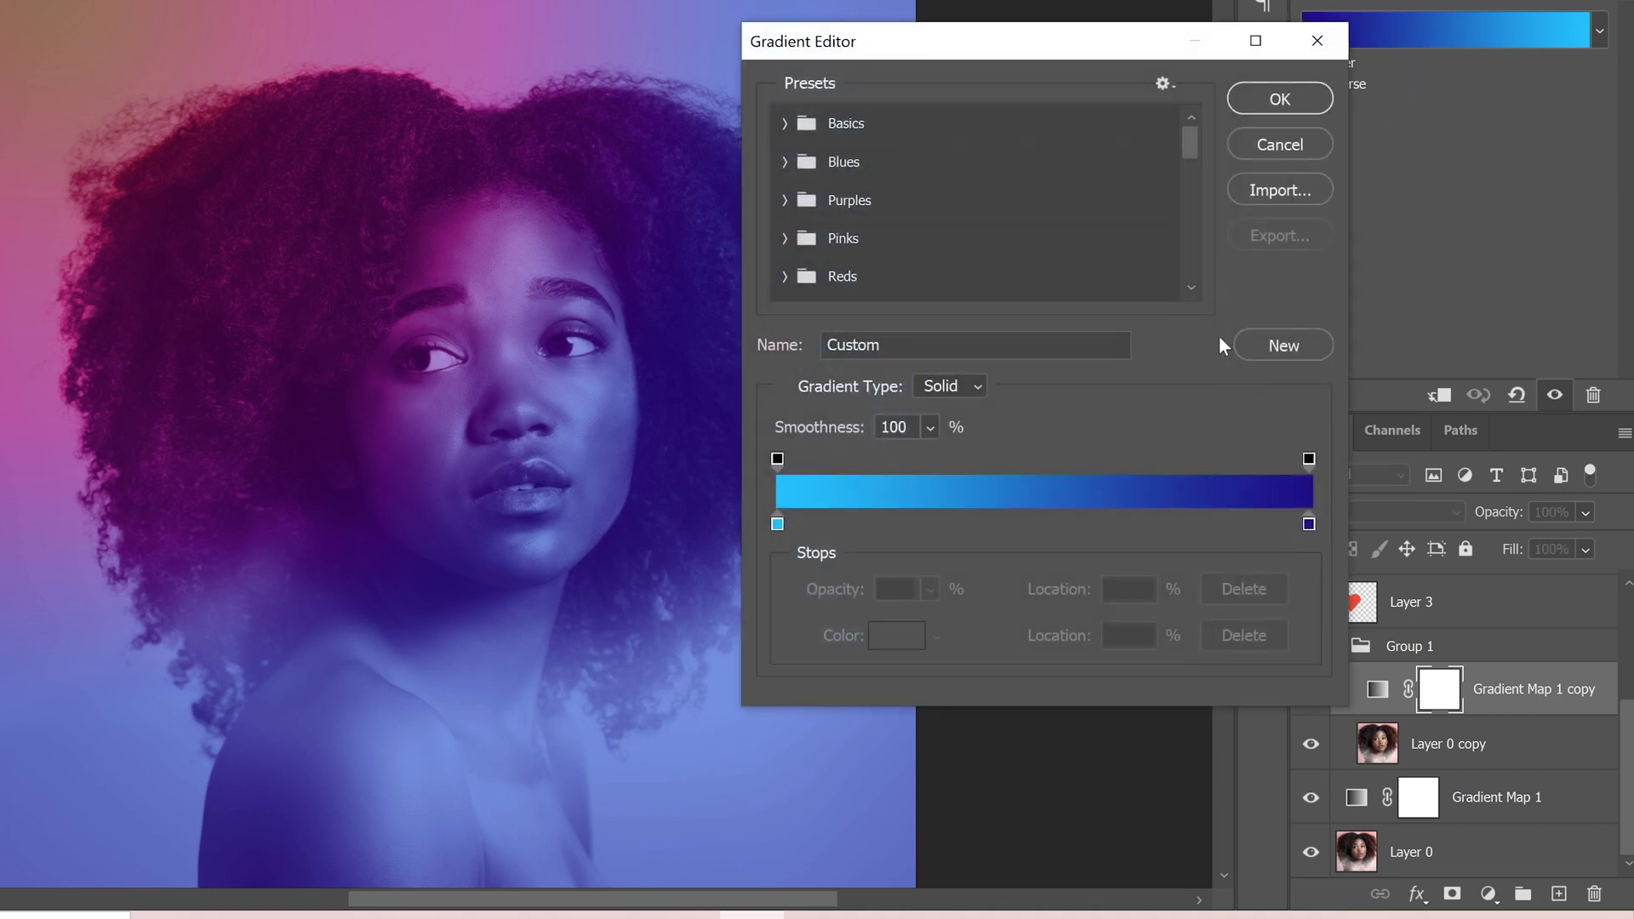
pyautogui.click(785, 276)
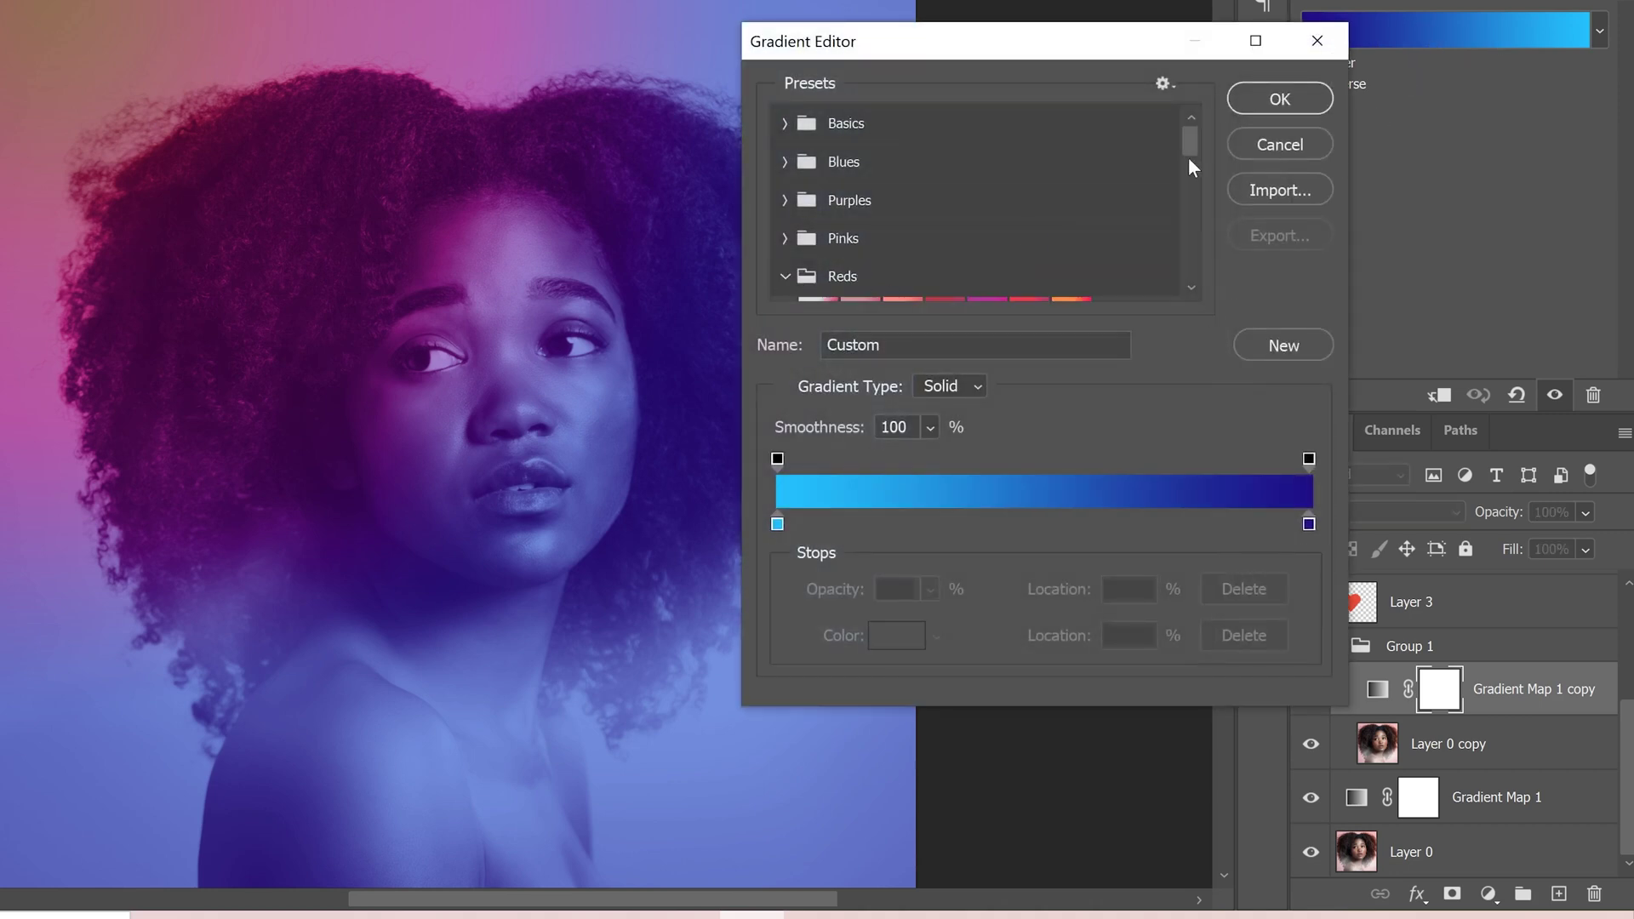
pyautogui.scroll(-2, 1188, 131)
pyautogui.click(1070, 256)
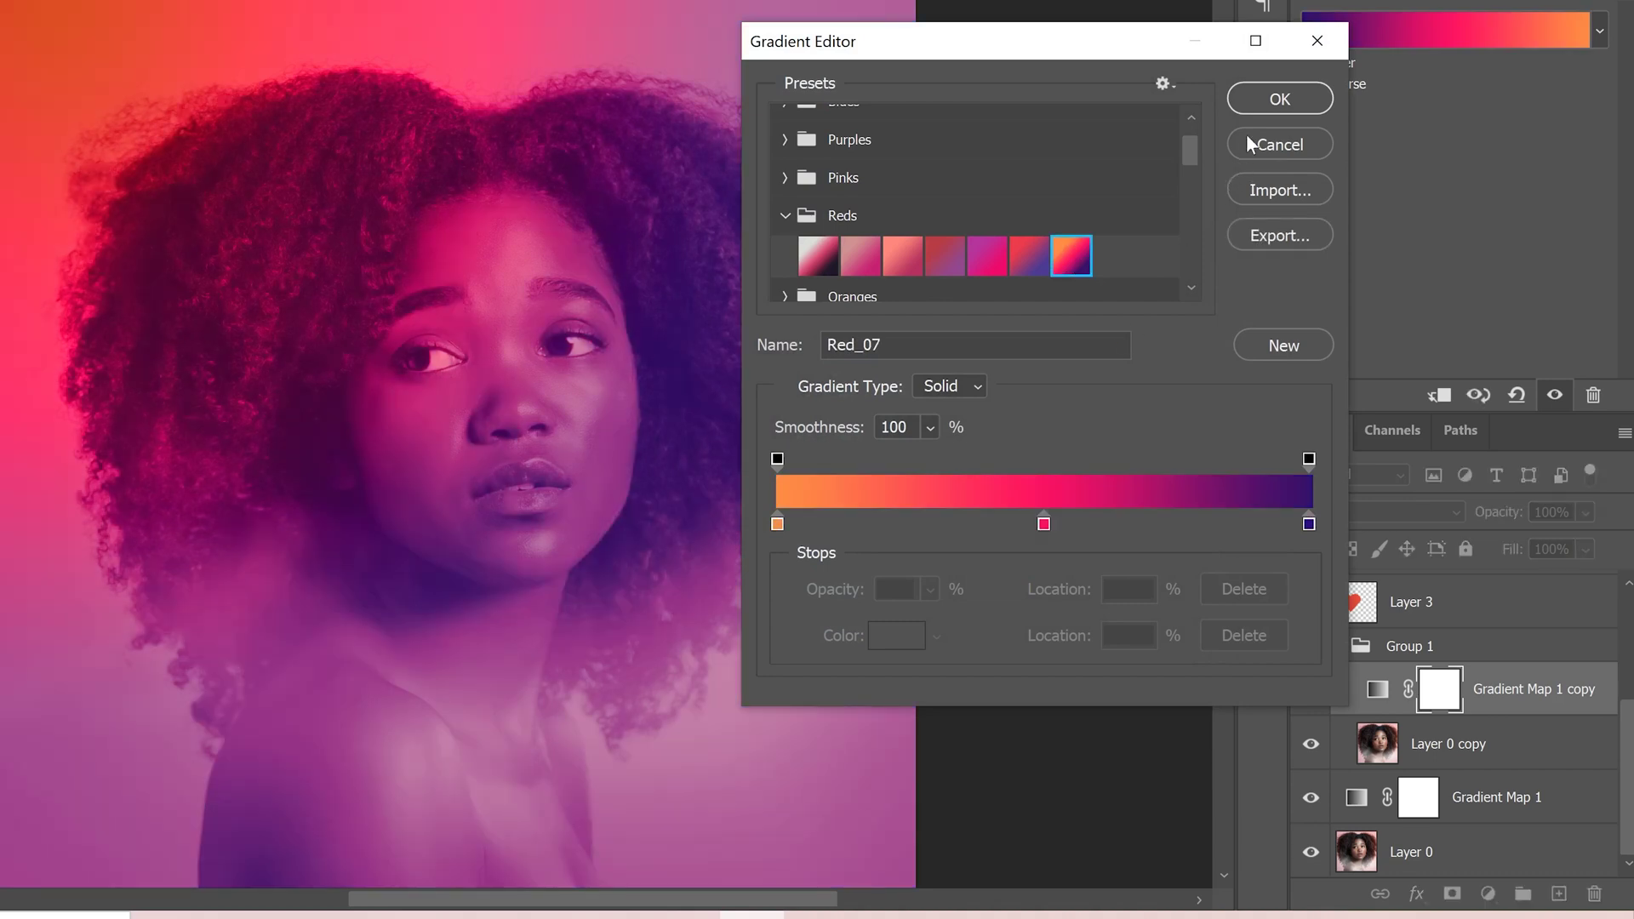
pyautogui.click(1280, 99)
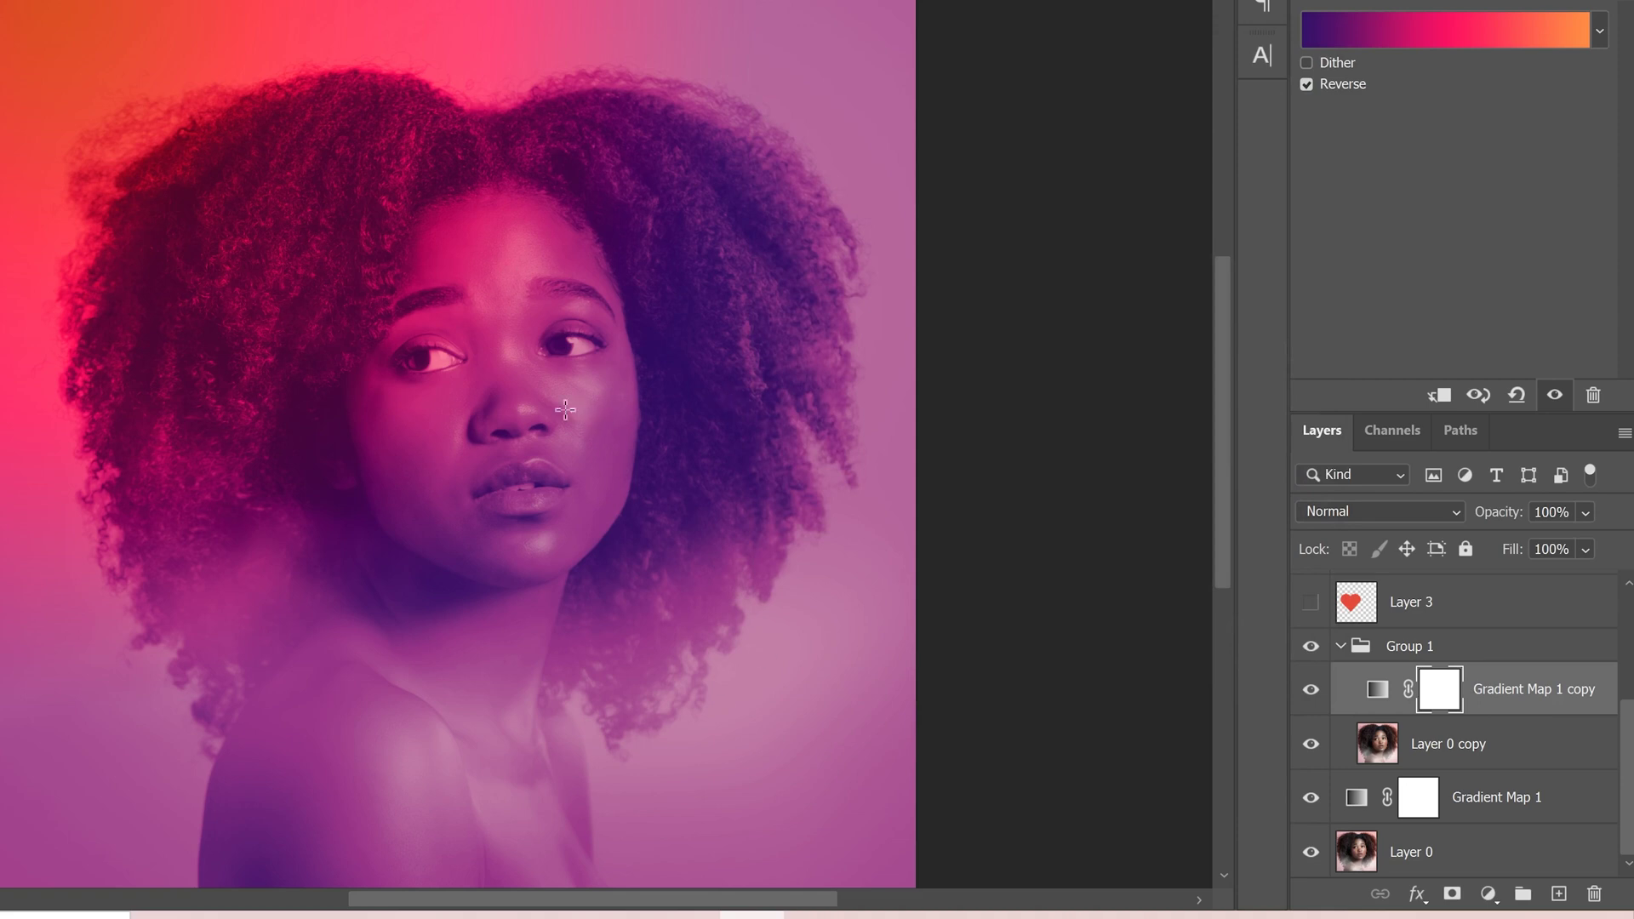
# Preview the hidden heart, DUOTONE text and circle layers over the portrait, leaving all three hidden again
pyautogui.moveTo(1627, 743); pyautogui.dragTo(1628, 699)
pyautogui.click(1311, 691)
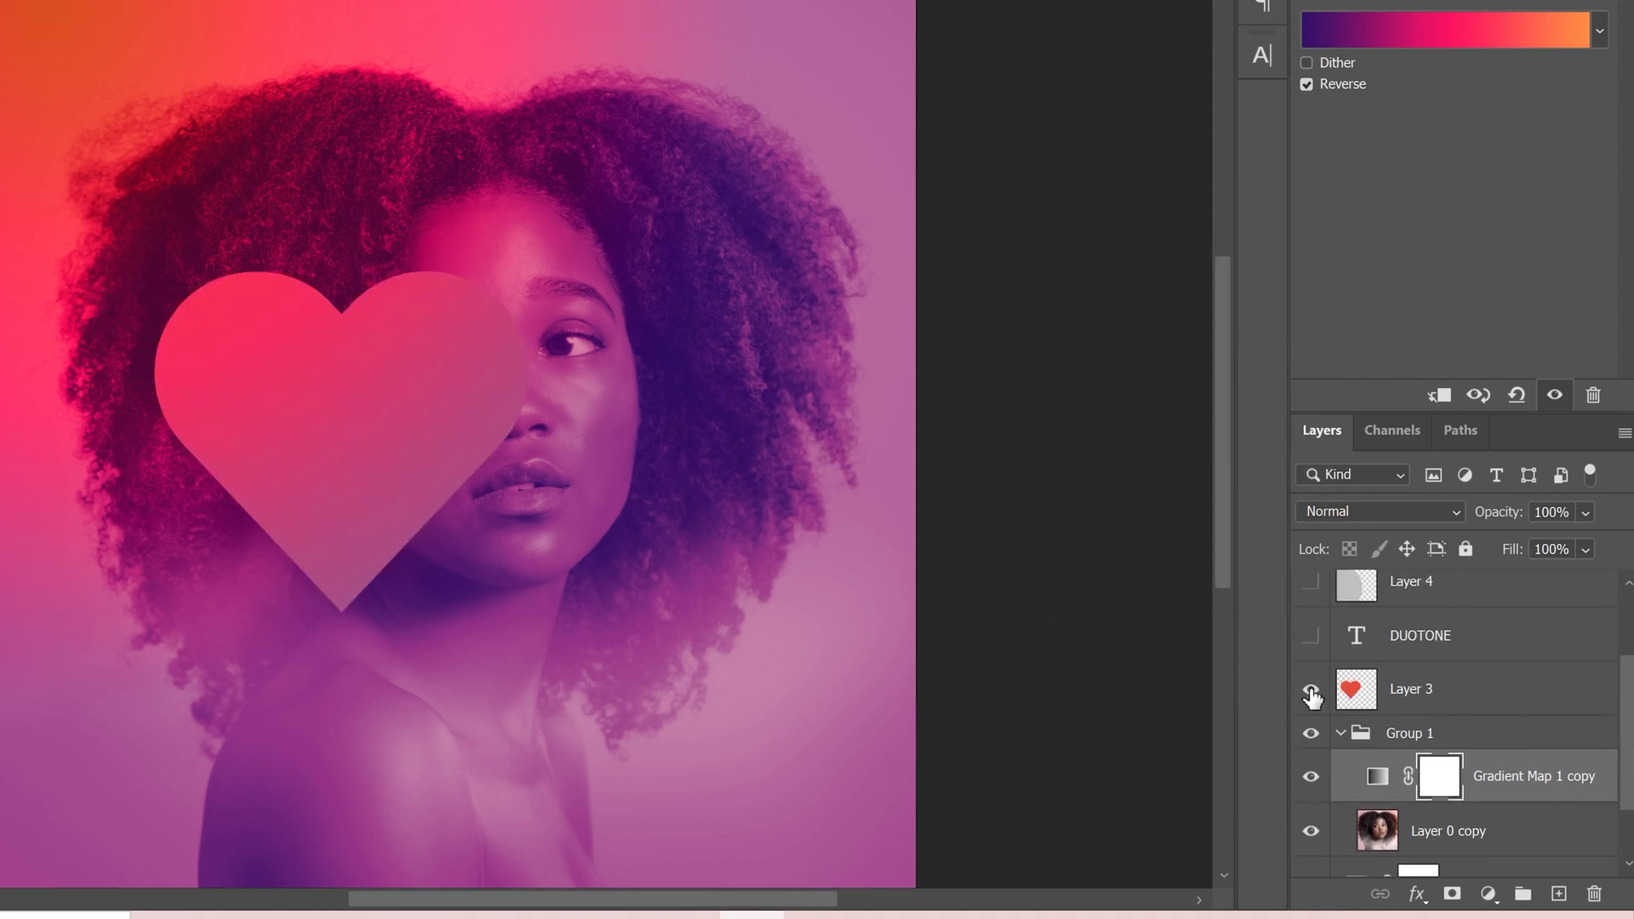
pyautogui.click(1311, 692)
pyautogui.click(1311, 637)
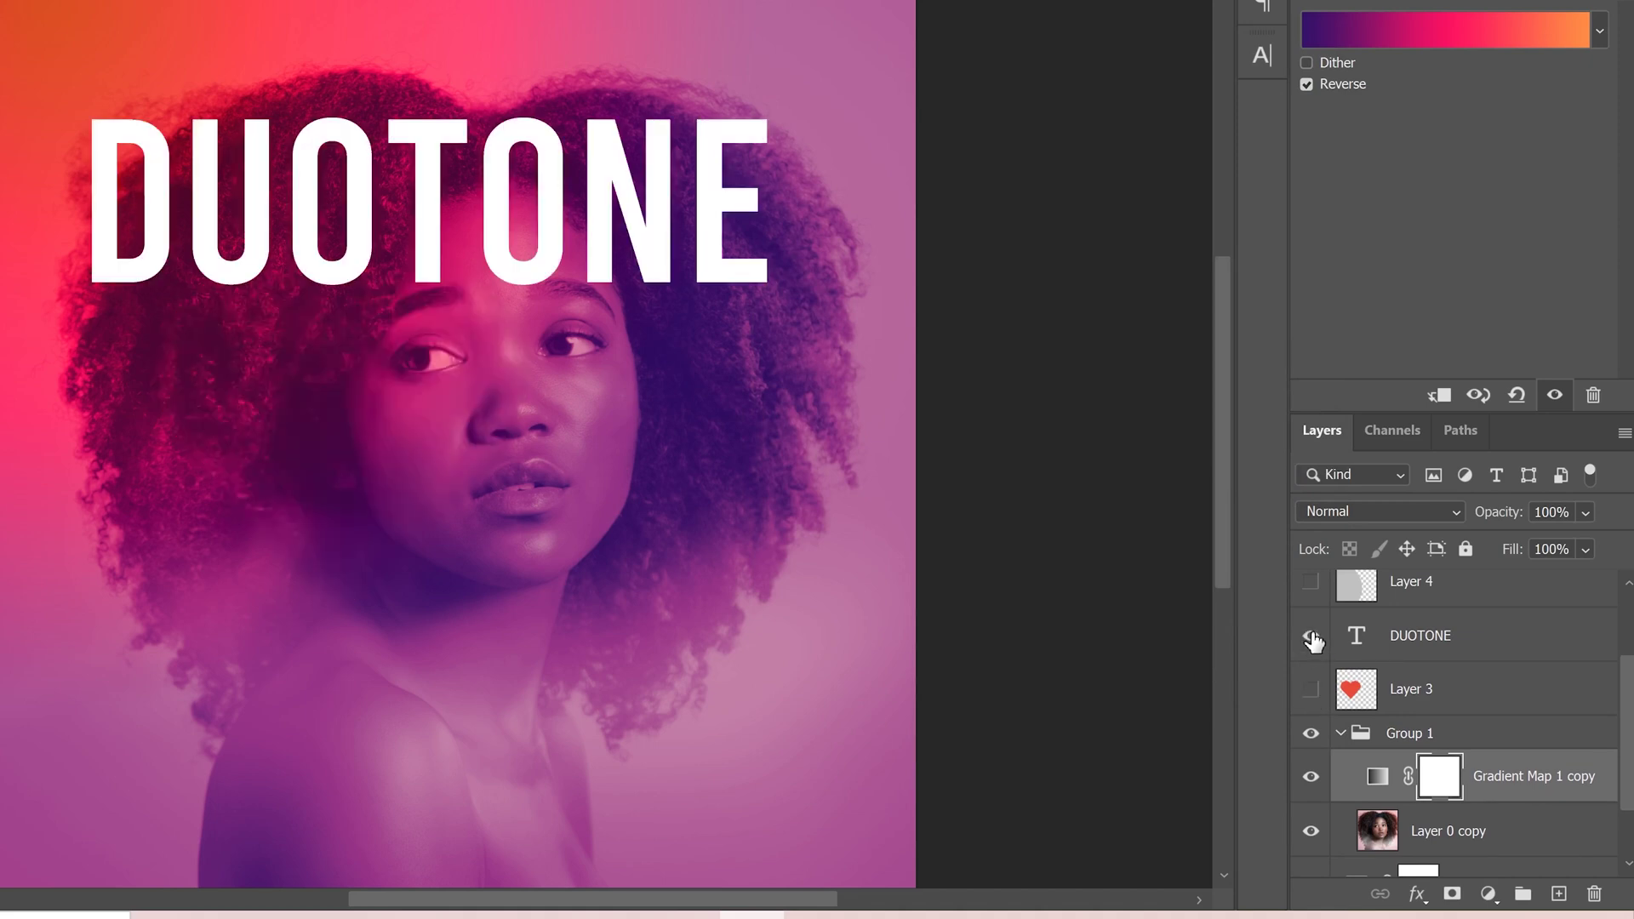
pyautogui.click(1311, 637)
pyautogui.click(1311, 582)
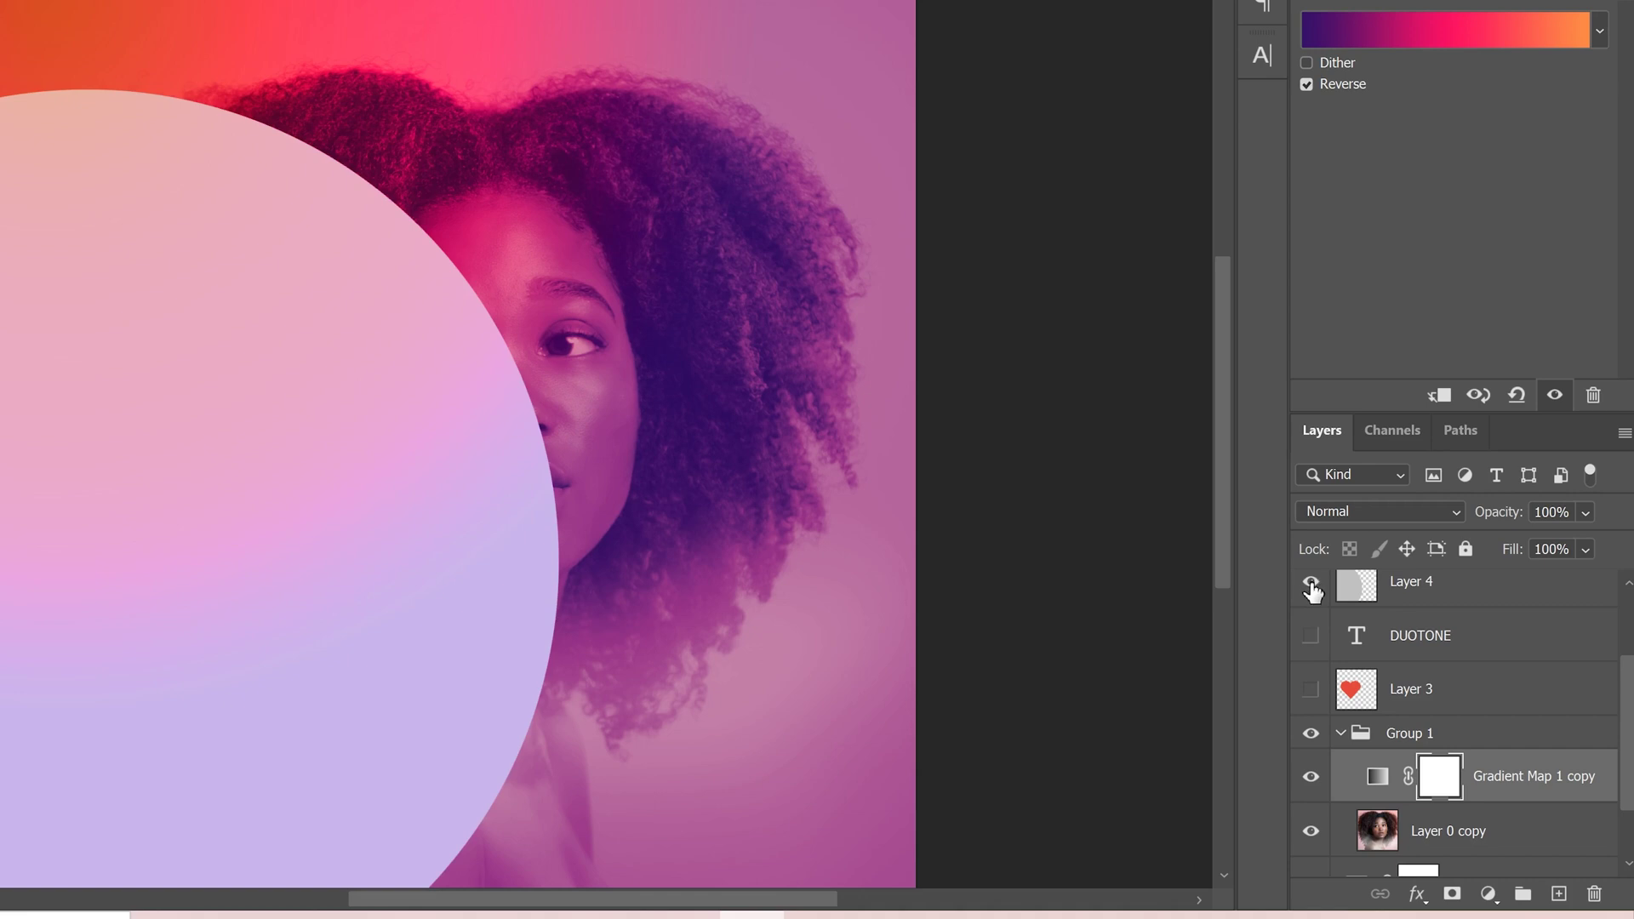
pyautogui.click(1311, 584)
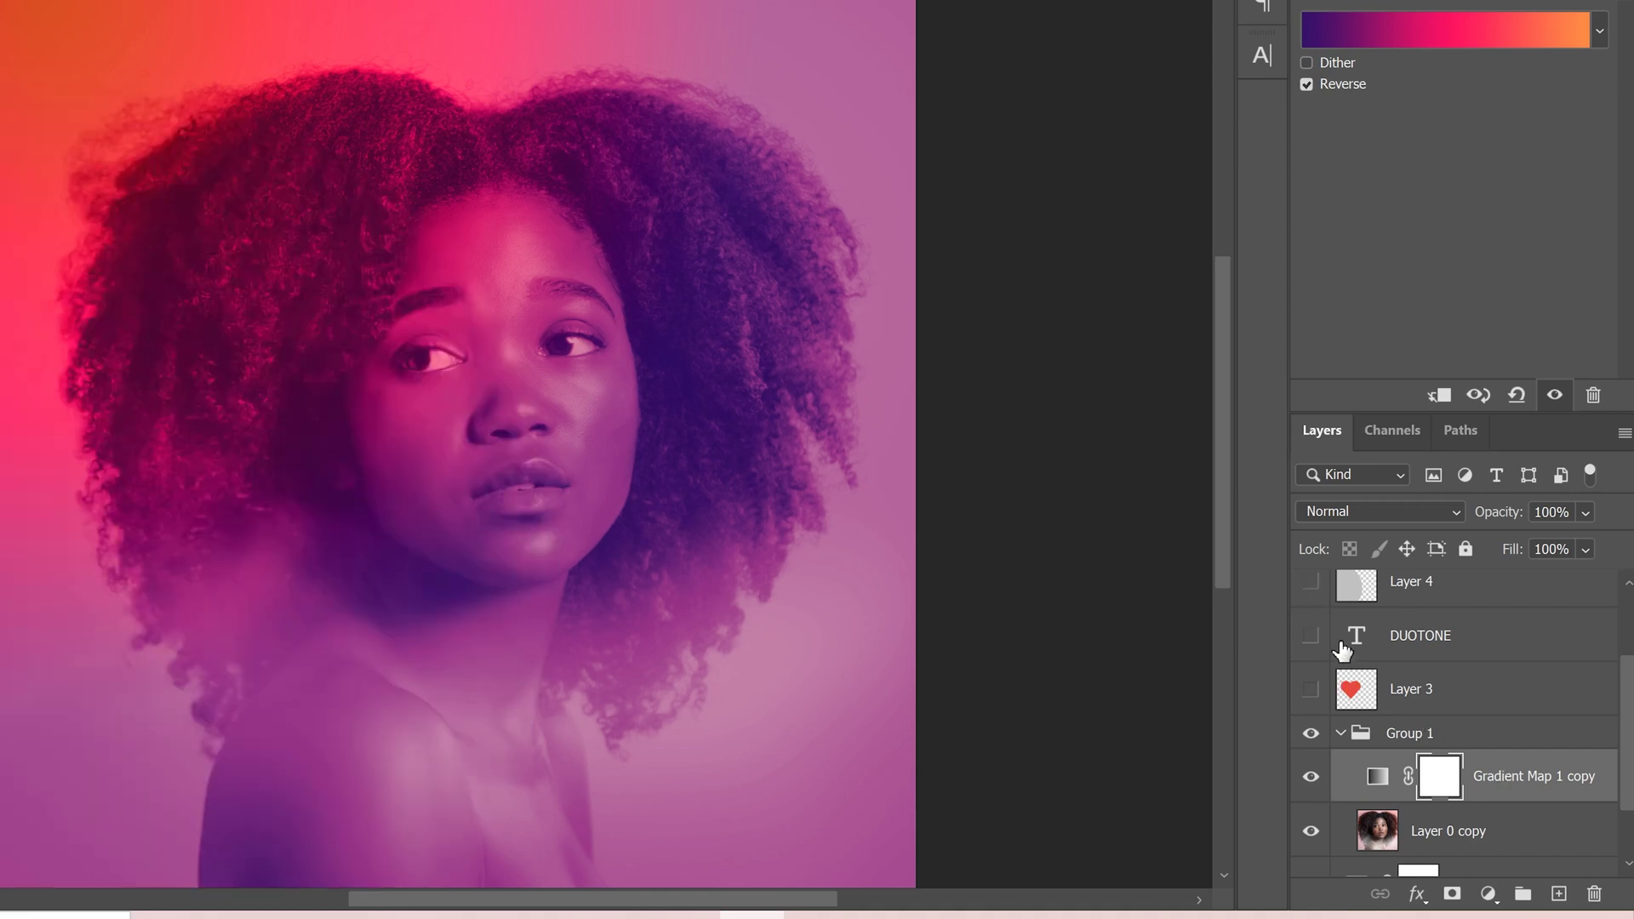
pyautogui.click(1311, 583)
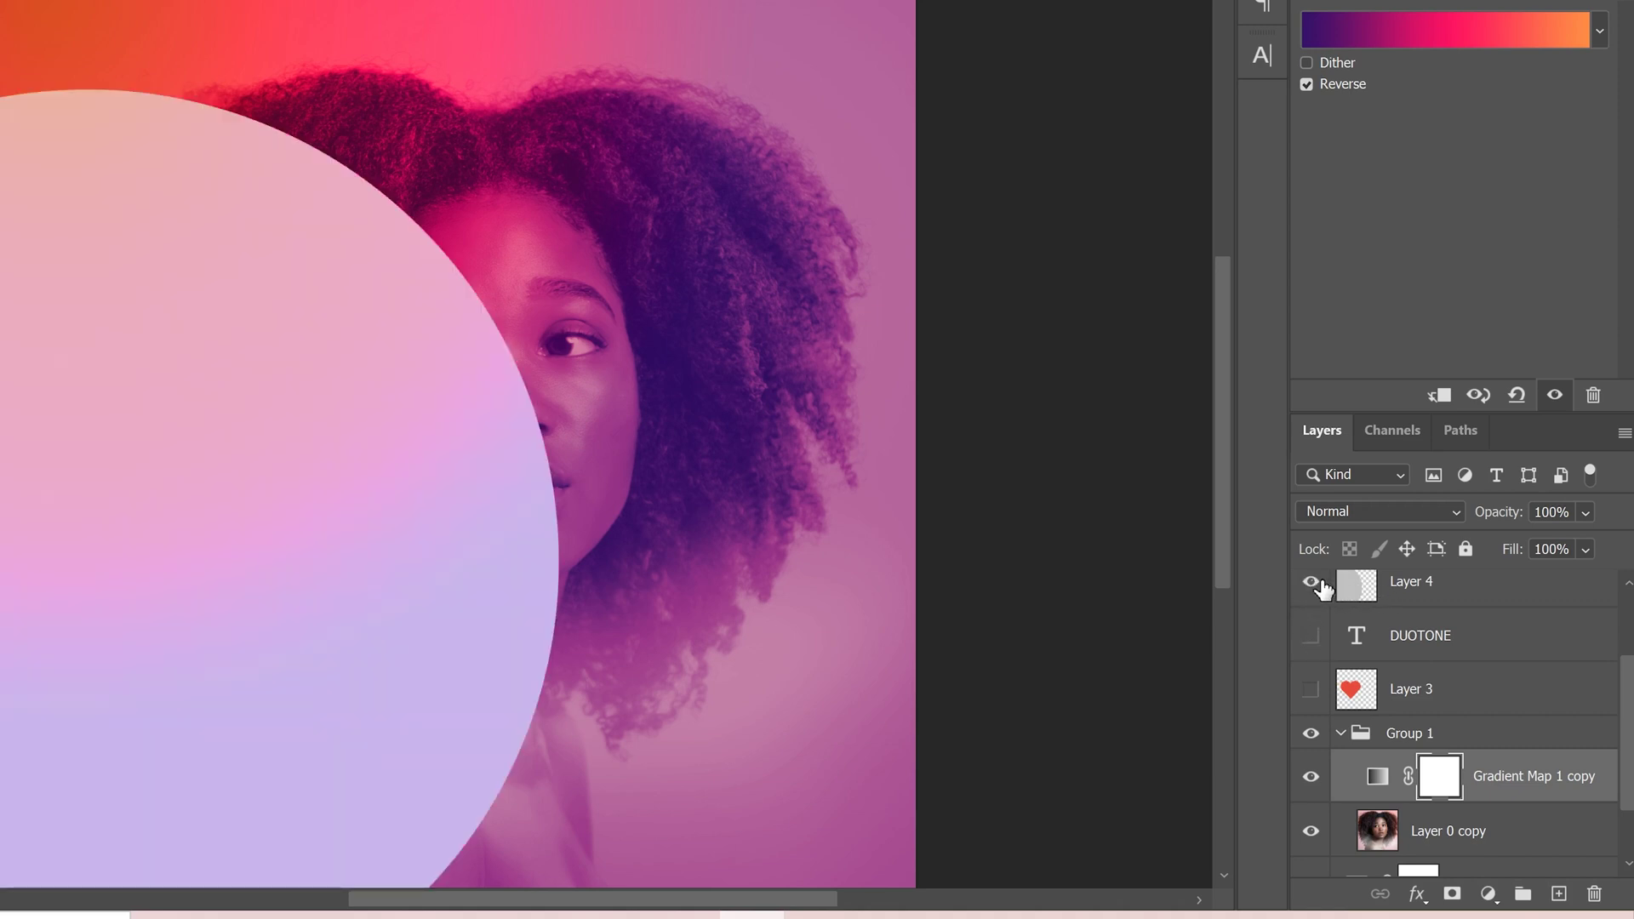
pyautogui.click(1309, 639)
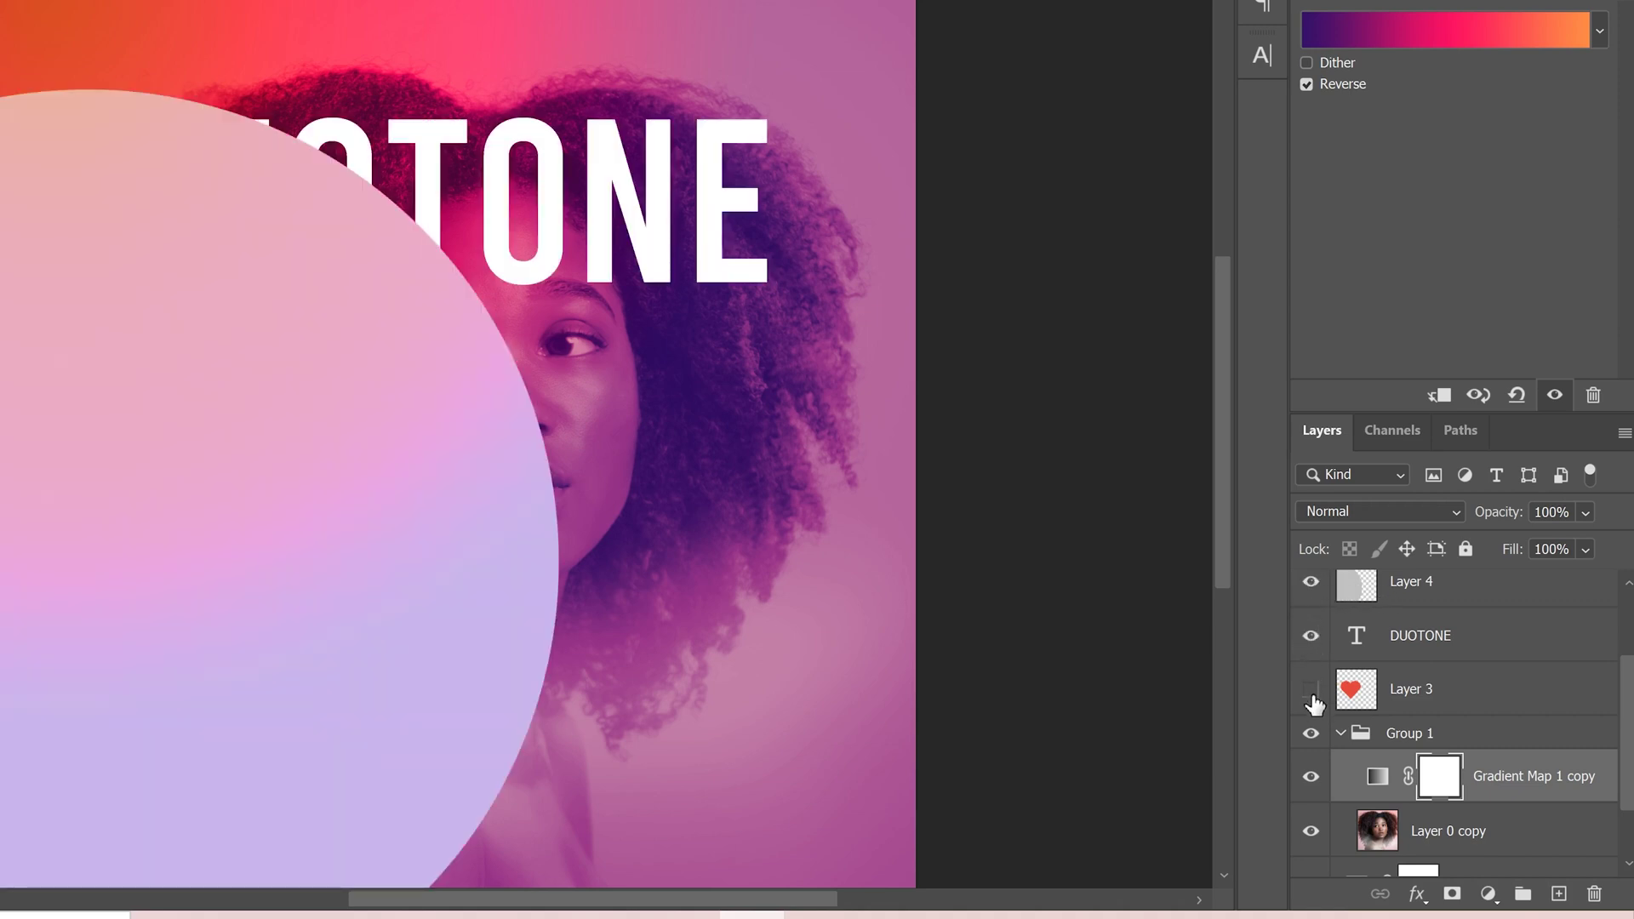
pyautogui.click(1315, 638)
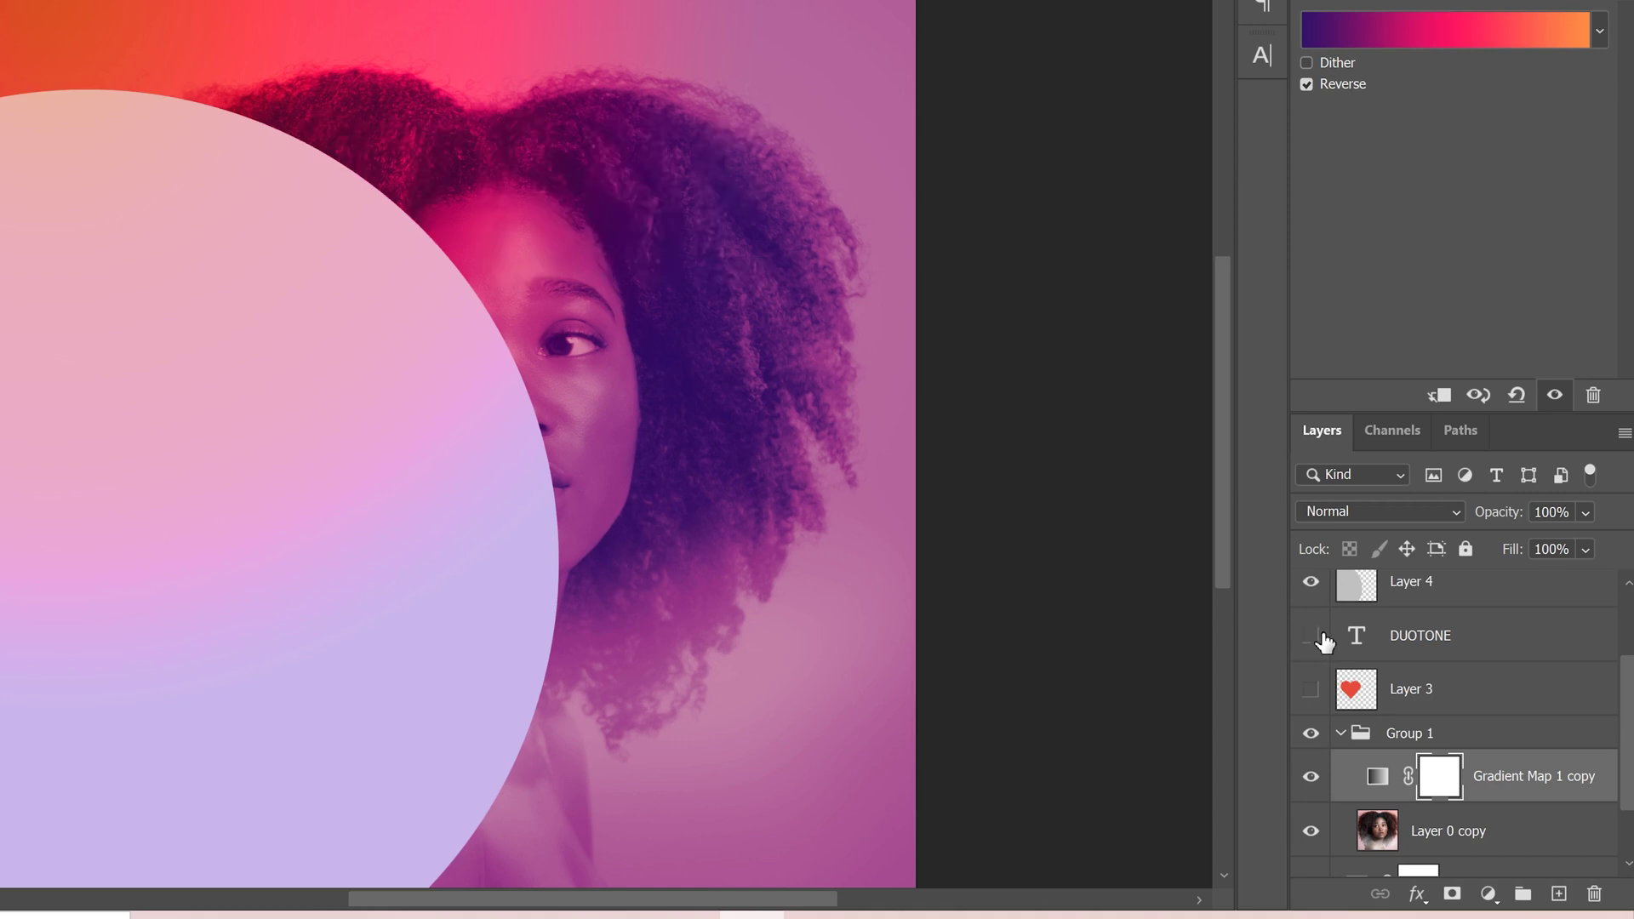
pyautogui.click(1312, 585)
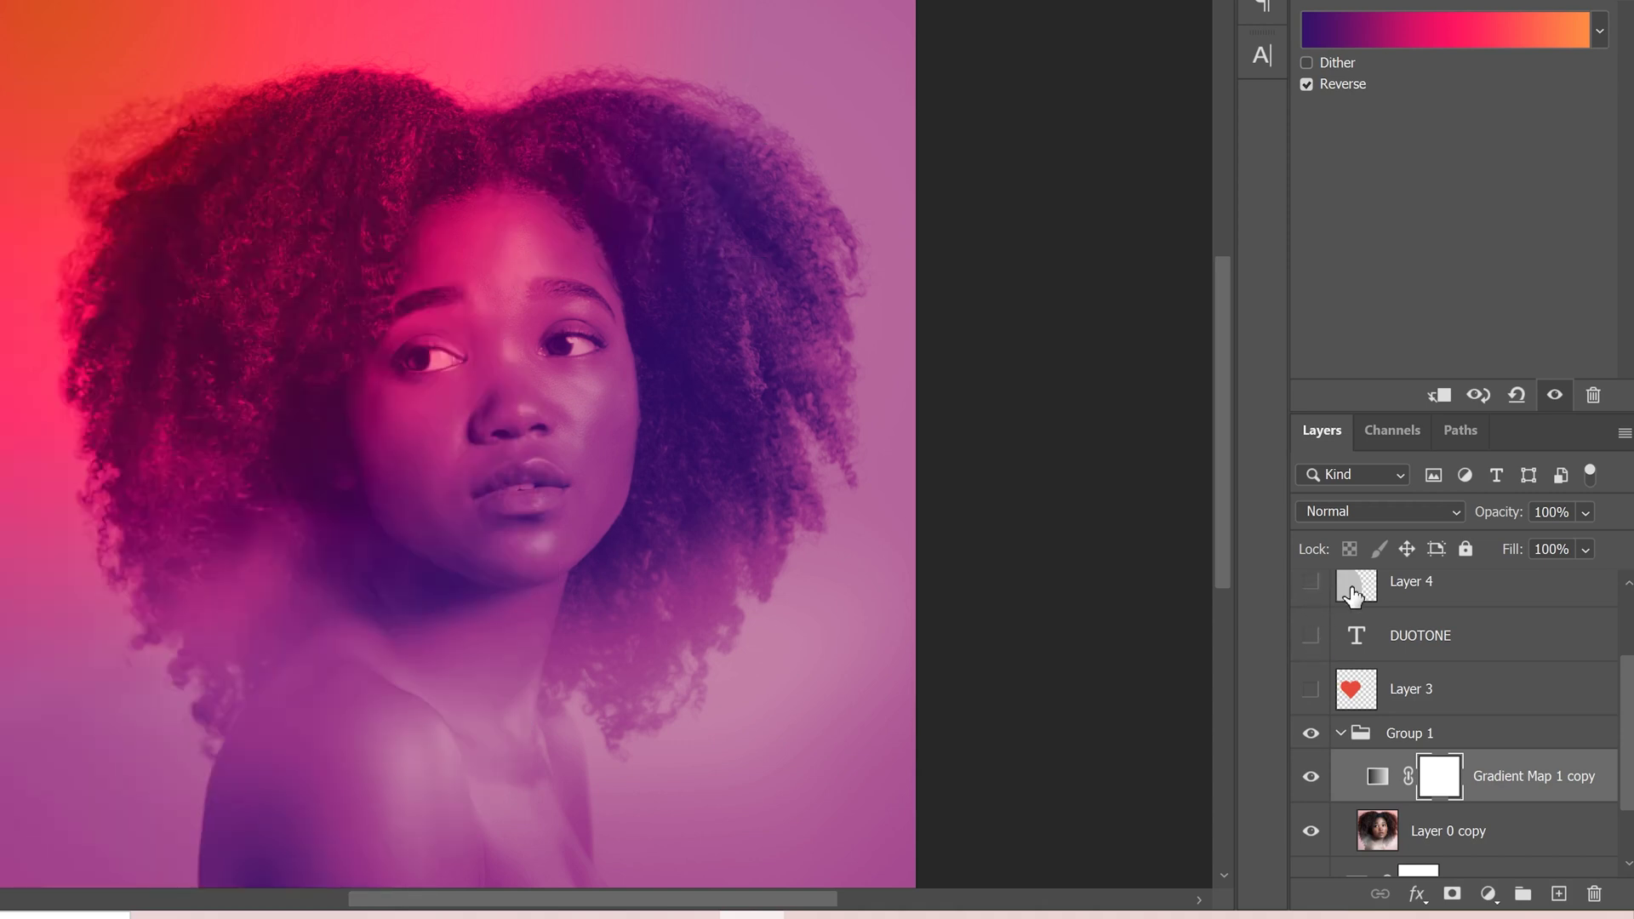
# Load the circle of Layer 4 as a selection and add it to Group 1 as a layer mask
pyautogui.click(1426, 735)
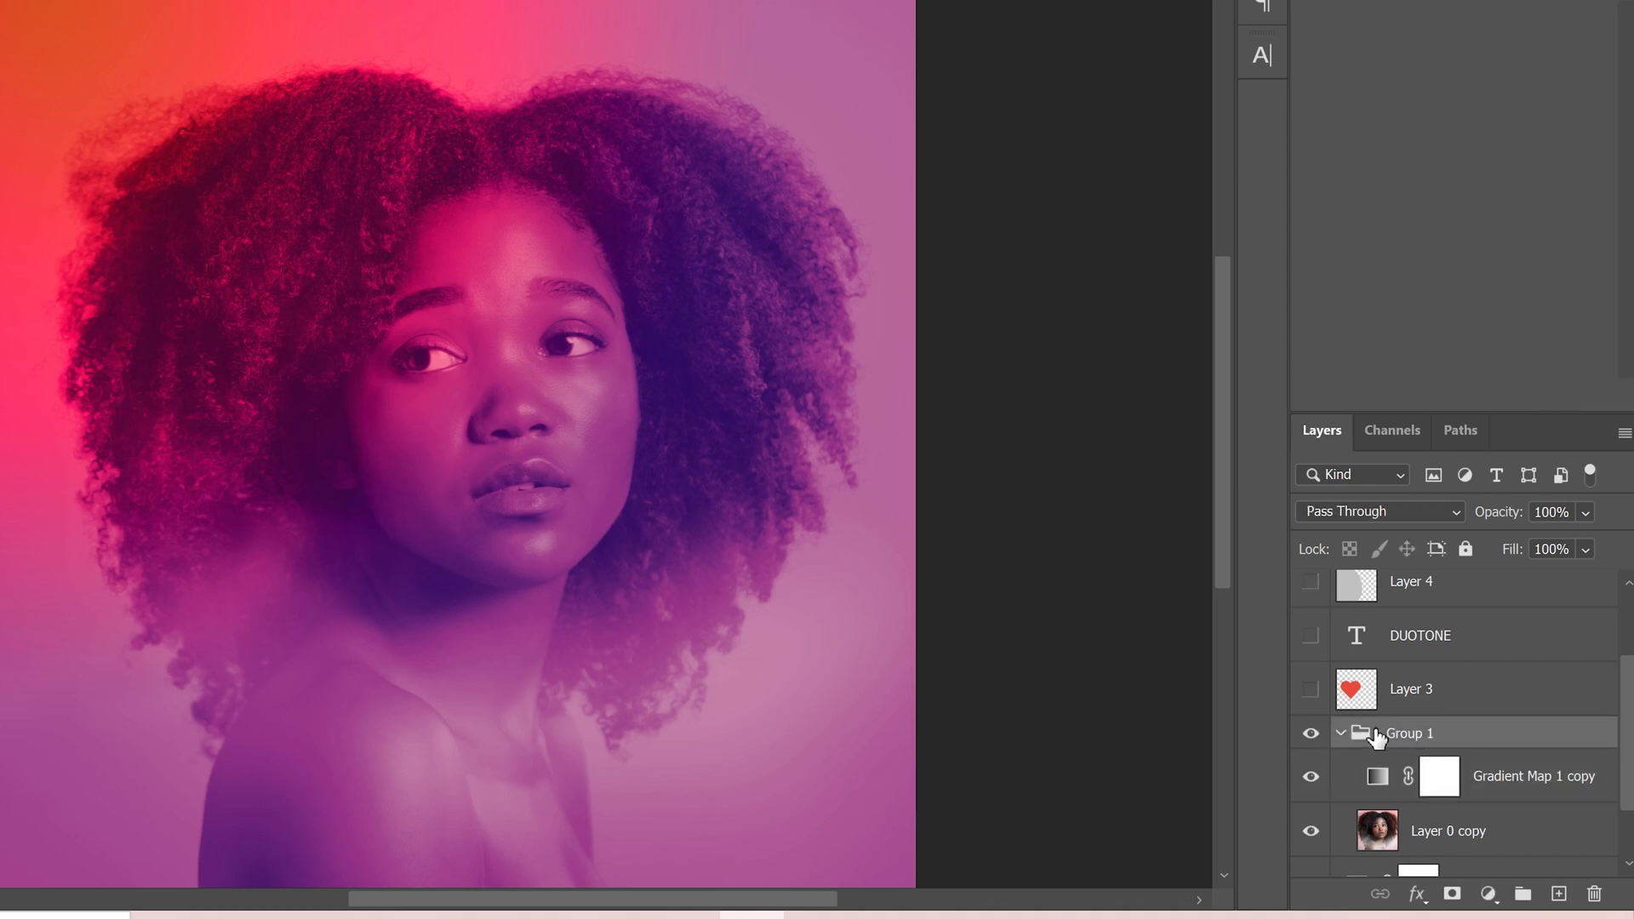
pyautogui.keyDown('ctrl'); pyautogui.click(1351, 587); pyautogui.keyUp('ctrl')
pyautogui.click(1452, 895)
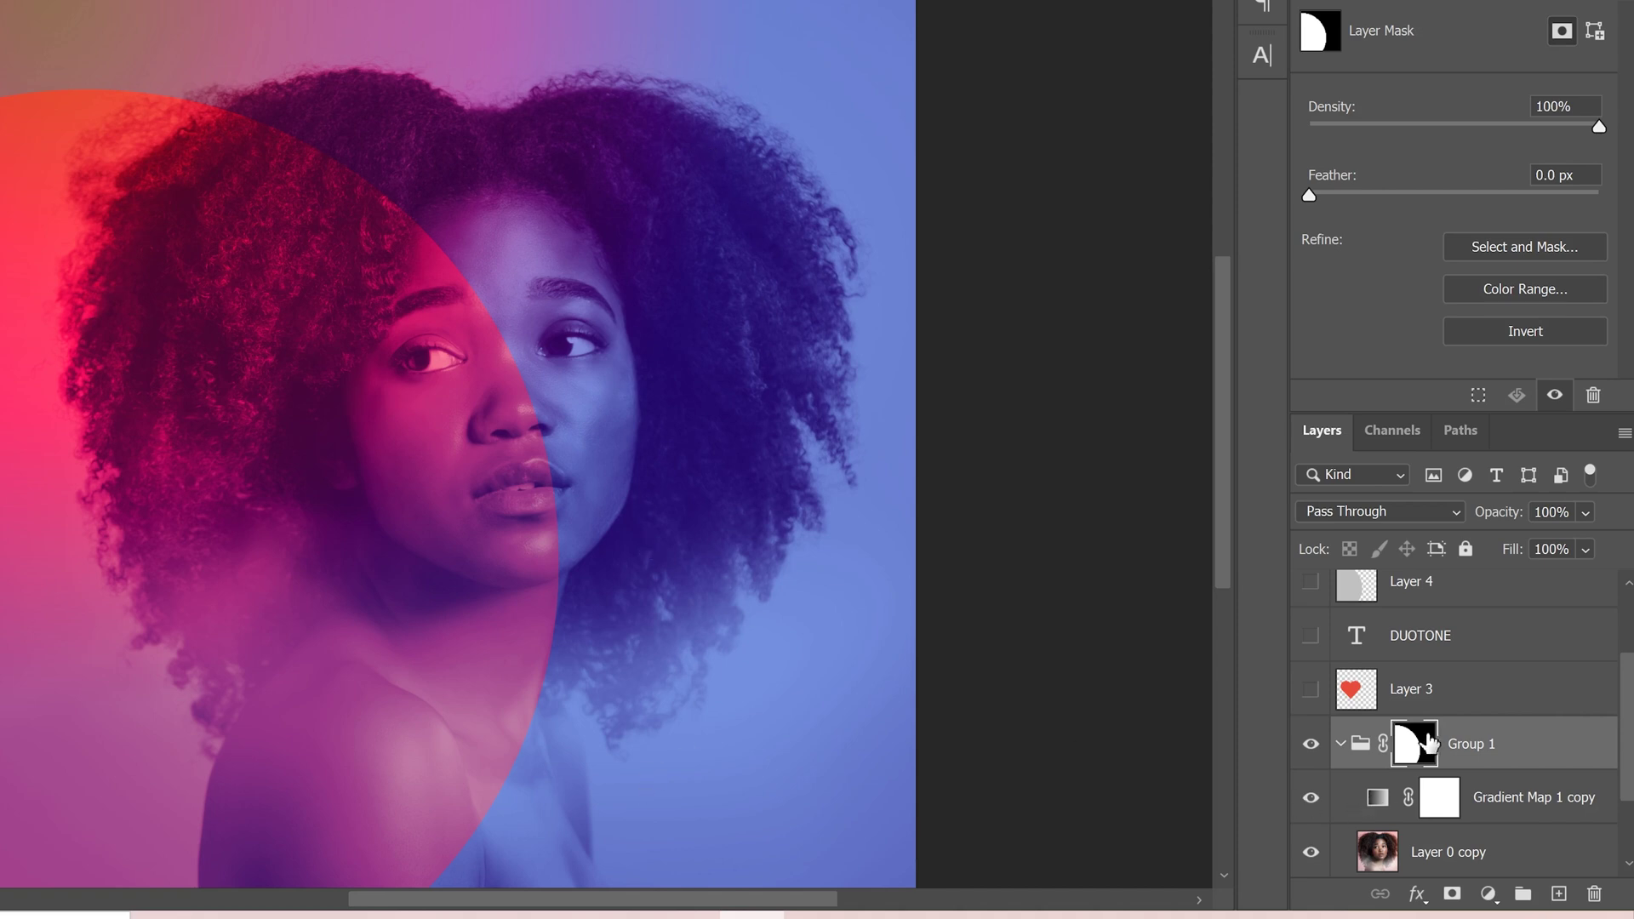
# Set Group 1's opacity to 65% and delete its circular layer mask
pyautogui.moveTo(1588, 522); pyautogui.dragTo(1583, 547)
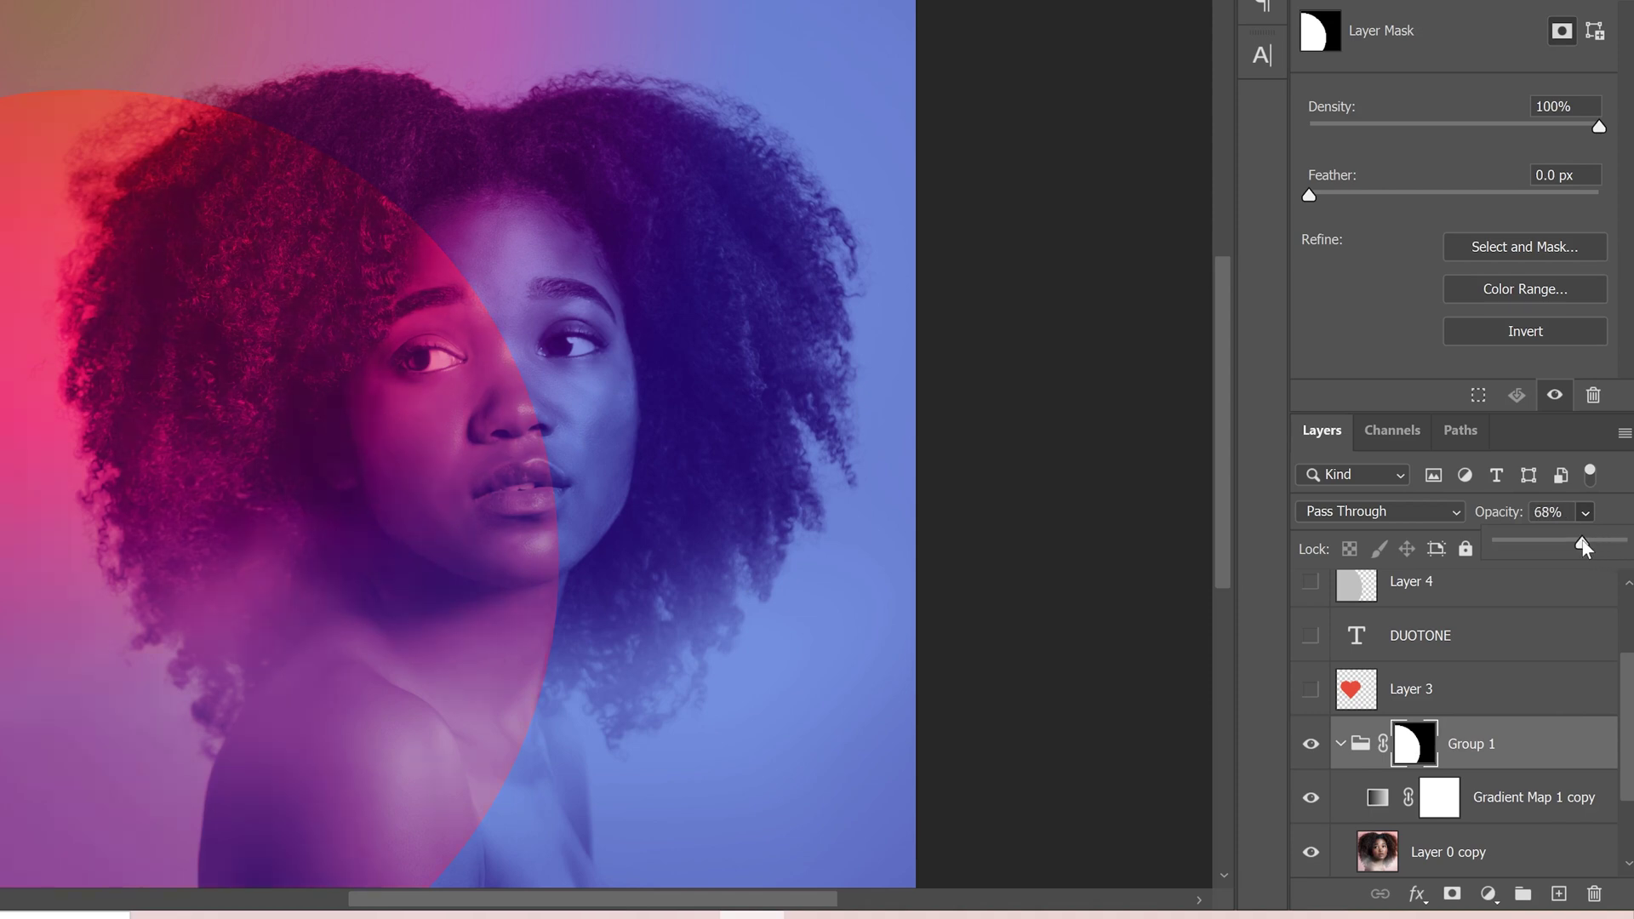
pyautogui.moveTo(1580, 540); pyautogui.dragTo(1582, 540)
pyautogui.rightClick(1413, 747)
pyautogui.click(1460, 548)
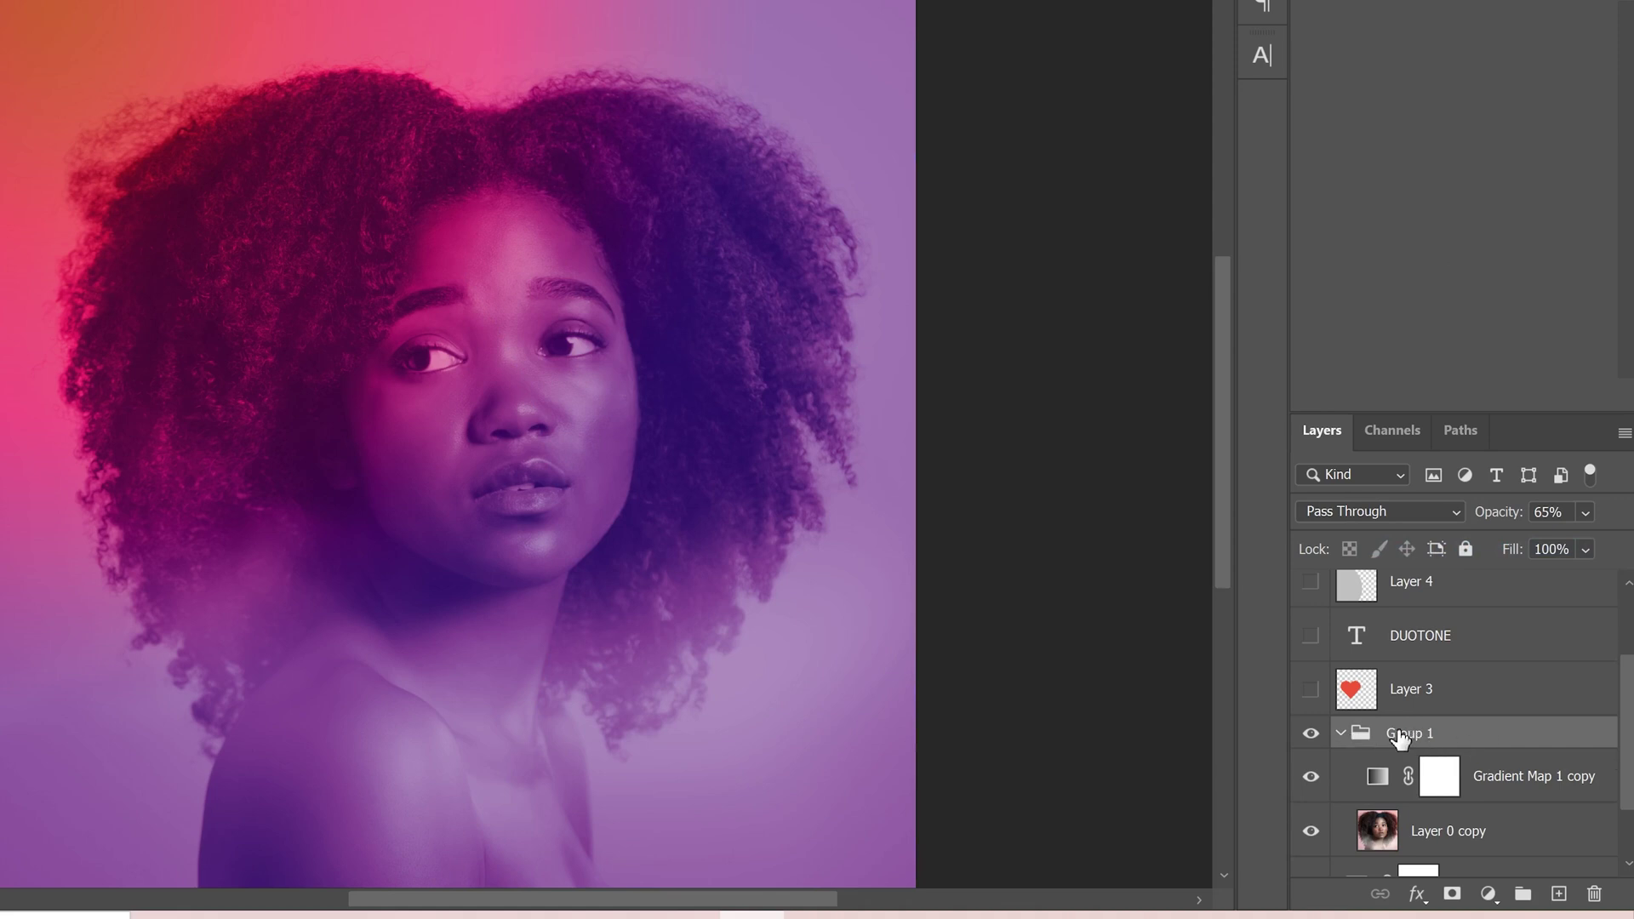
# Try masking Group 1 with the outline of the DUOTONE text, and delete that mask
pyautogui.moveTo(1398, 733); pyautogui.dragTo(1358, 639)
pyautogui.keyDown('ctrl'); pyautogui.click(1359, 640); pyautogui.keyUp('ctrl')
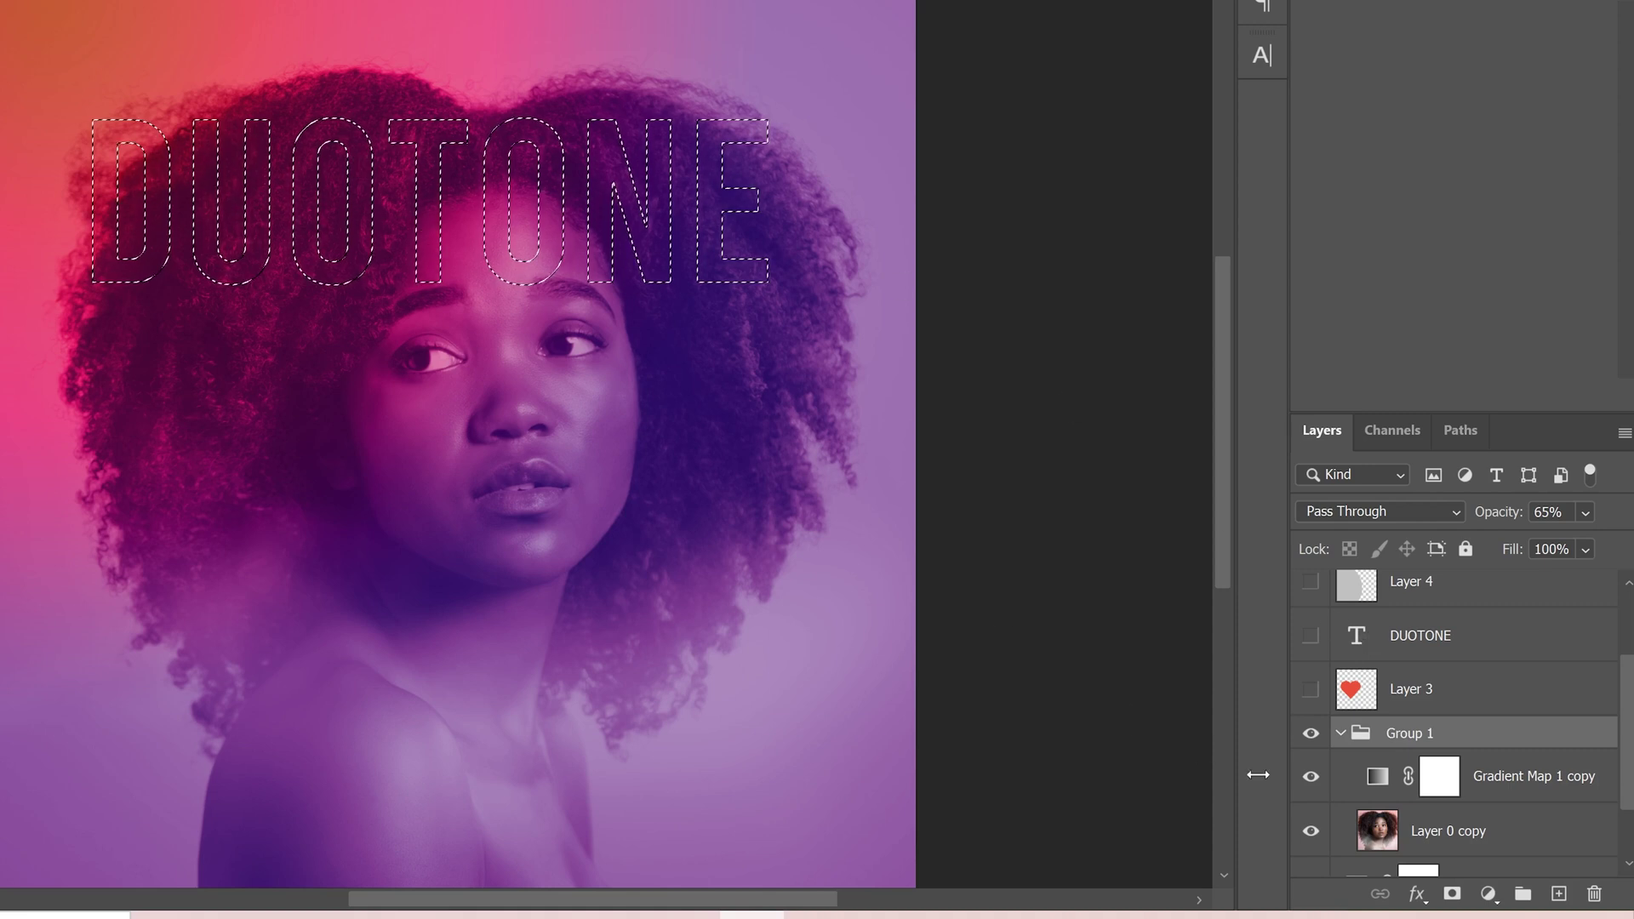
pyautogui.click(1452, 893)
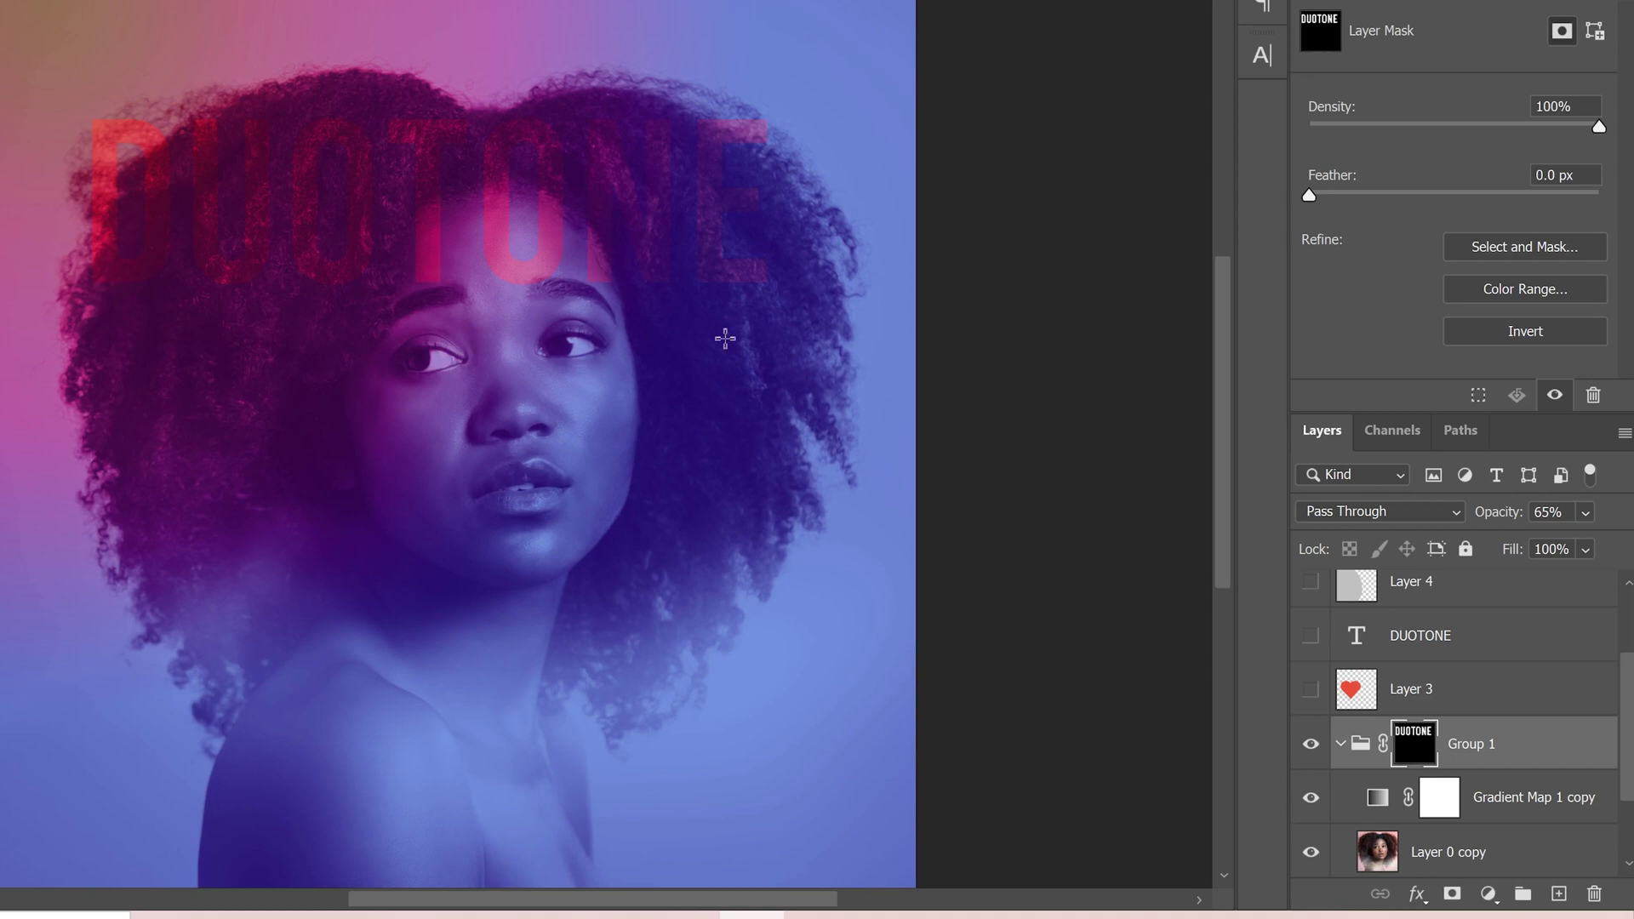
pyautogui.rightClick(1413, 743)
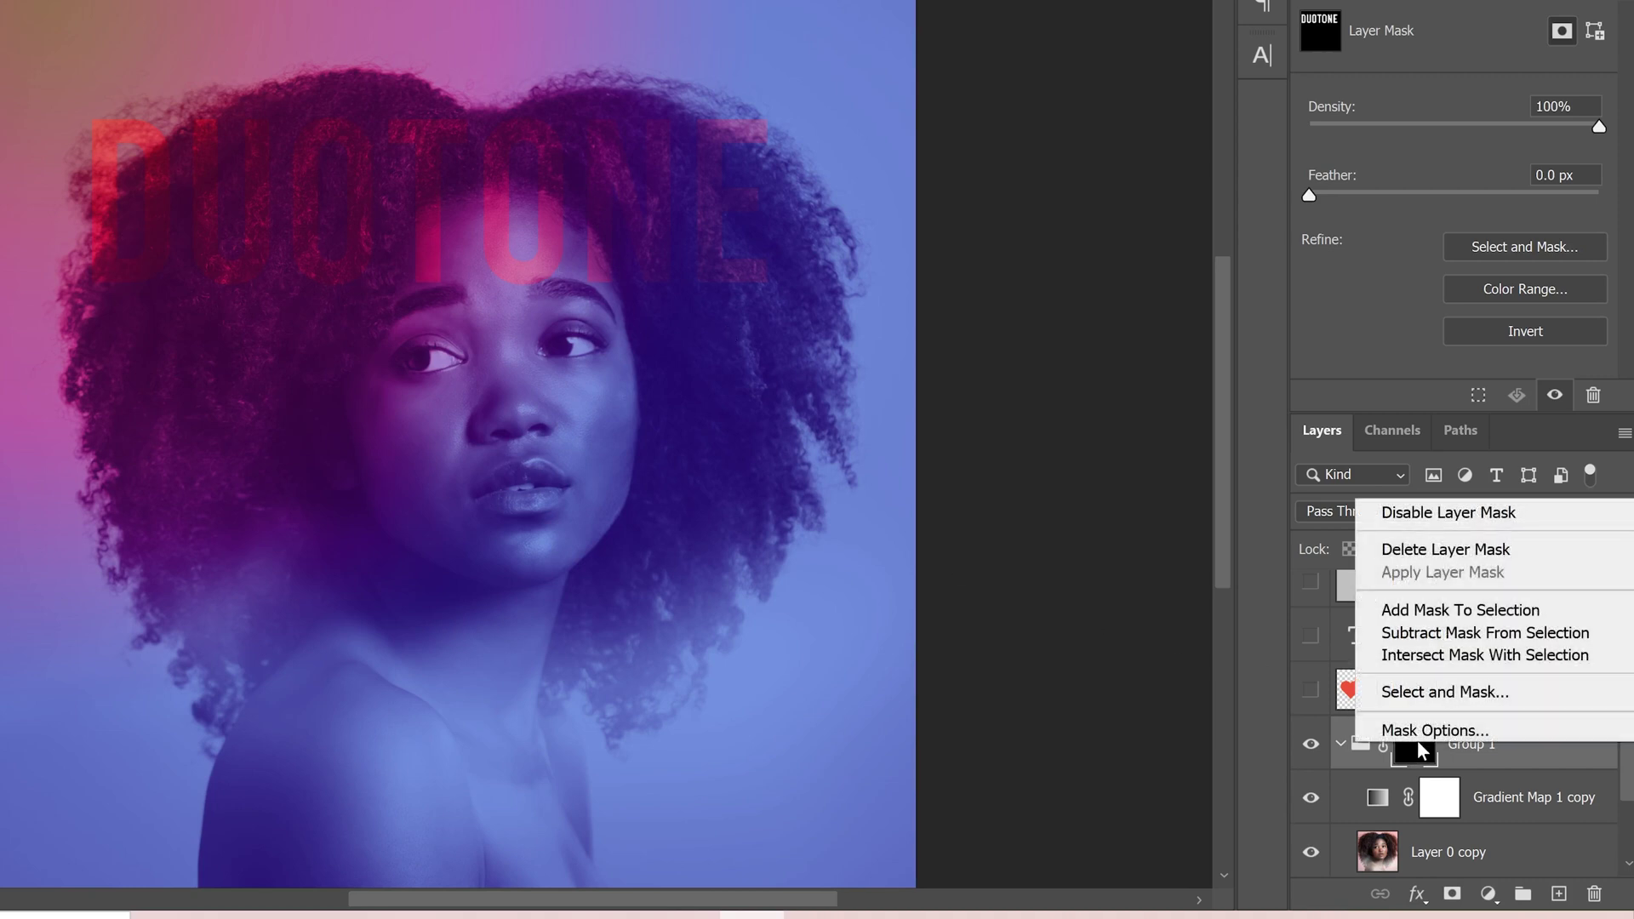
pyautogui.click(1447, 550)
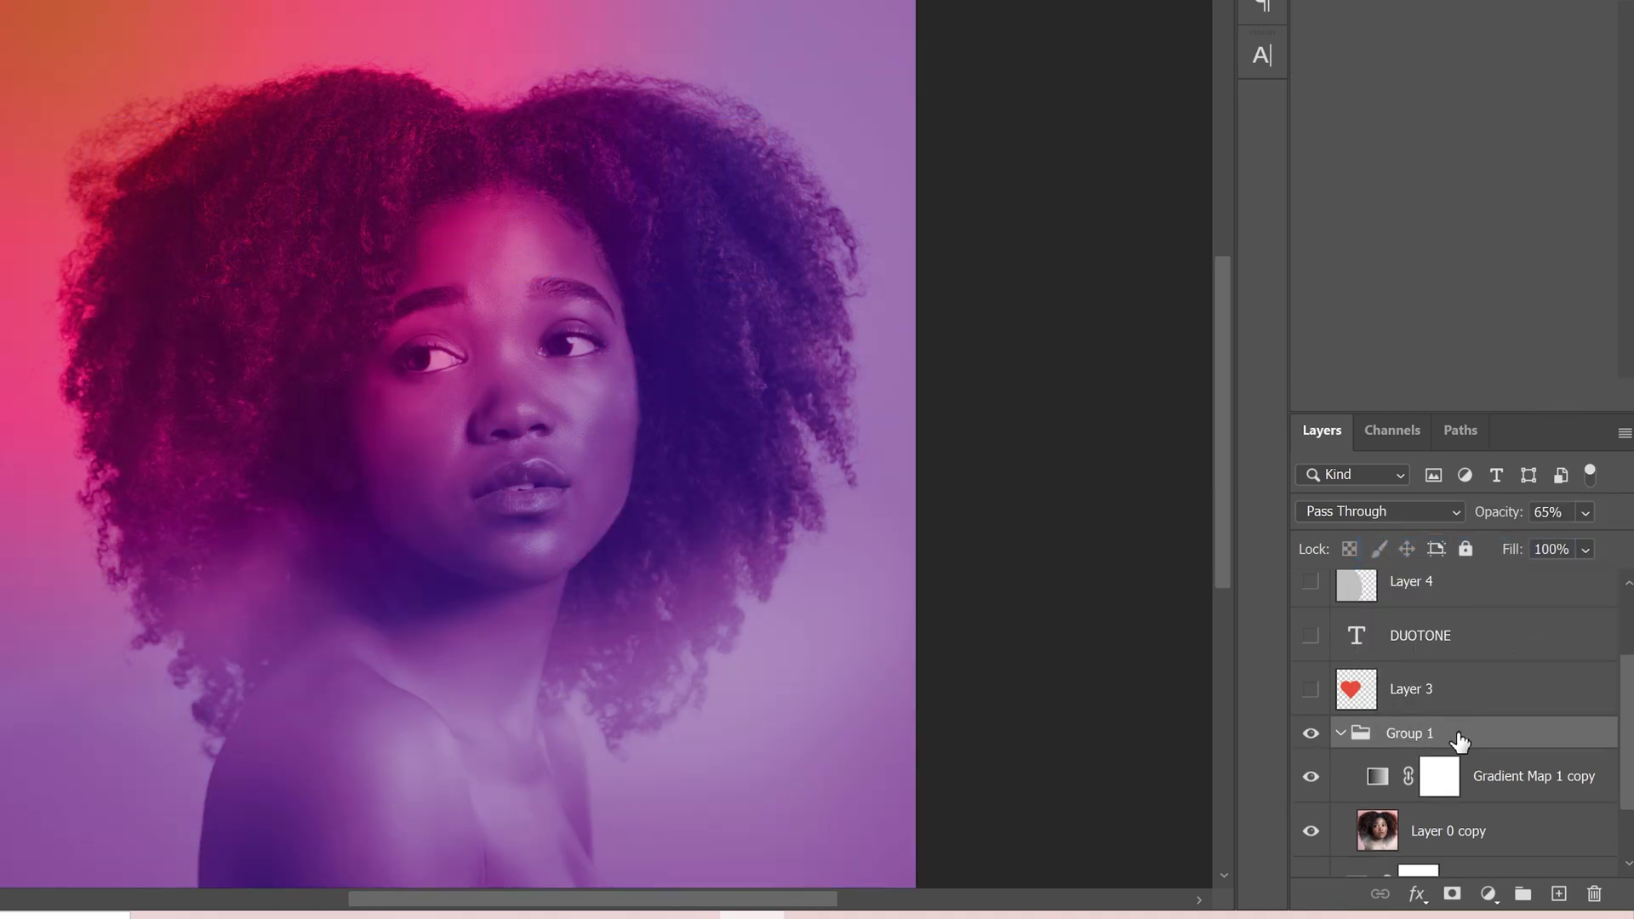
# Mask Group 1 with the heart shape of Layer 3 and unlink the mask from the group
pyautogui.keyDown('ctrl'); pyautogui.click(1353, 690); pyautogui.keyUp('ctrl')
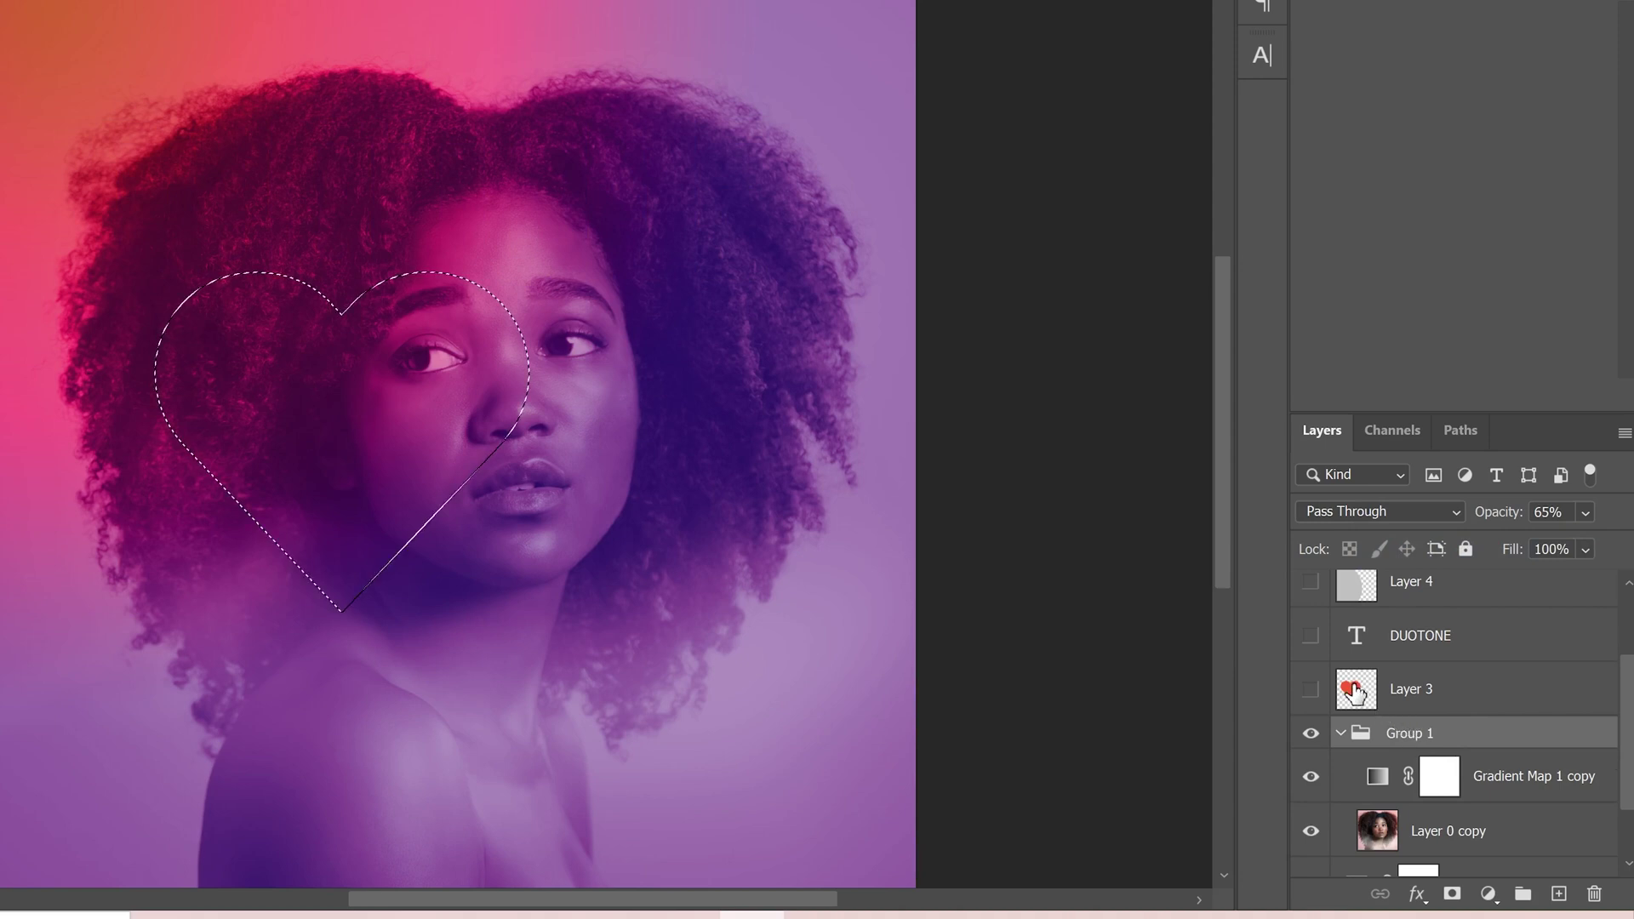
pyautogui.click(1452, 893)
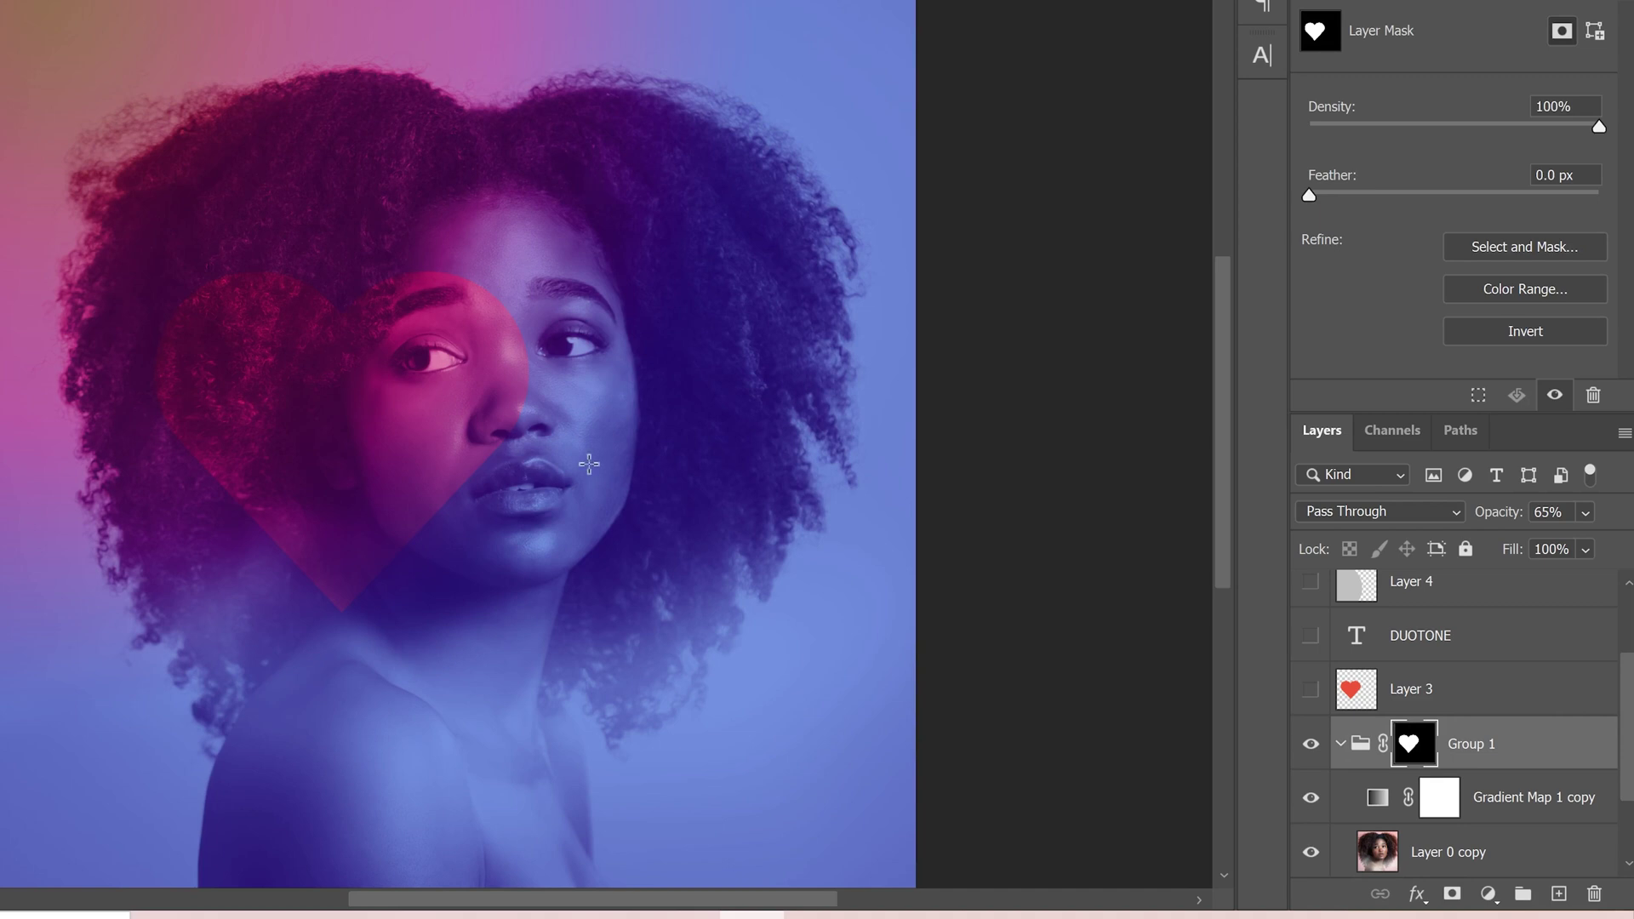
pyautogui.click(1383, 745)
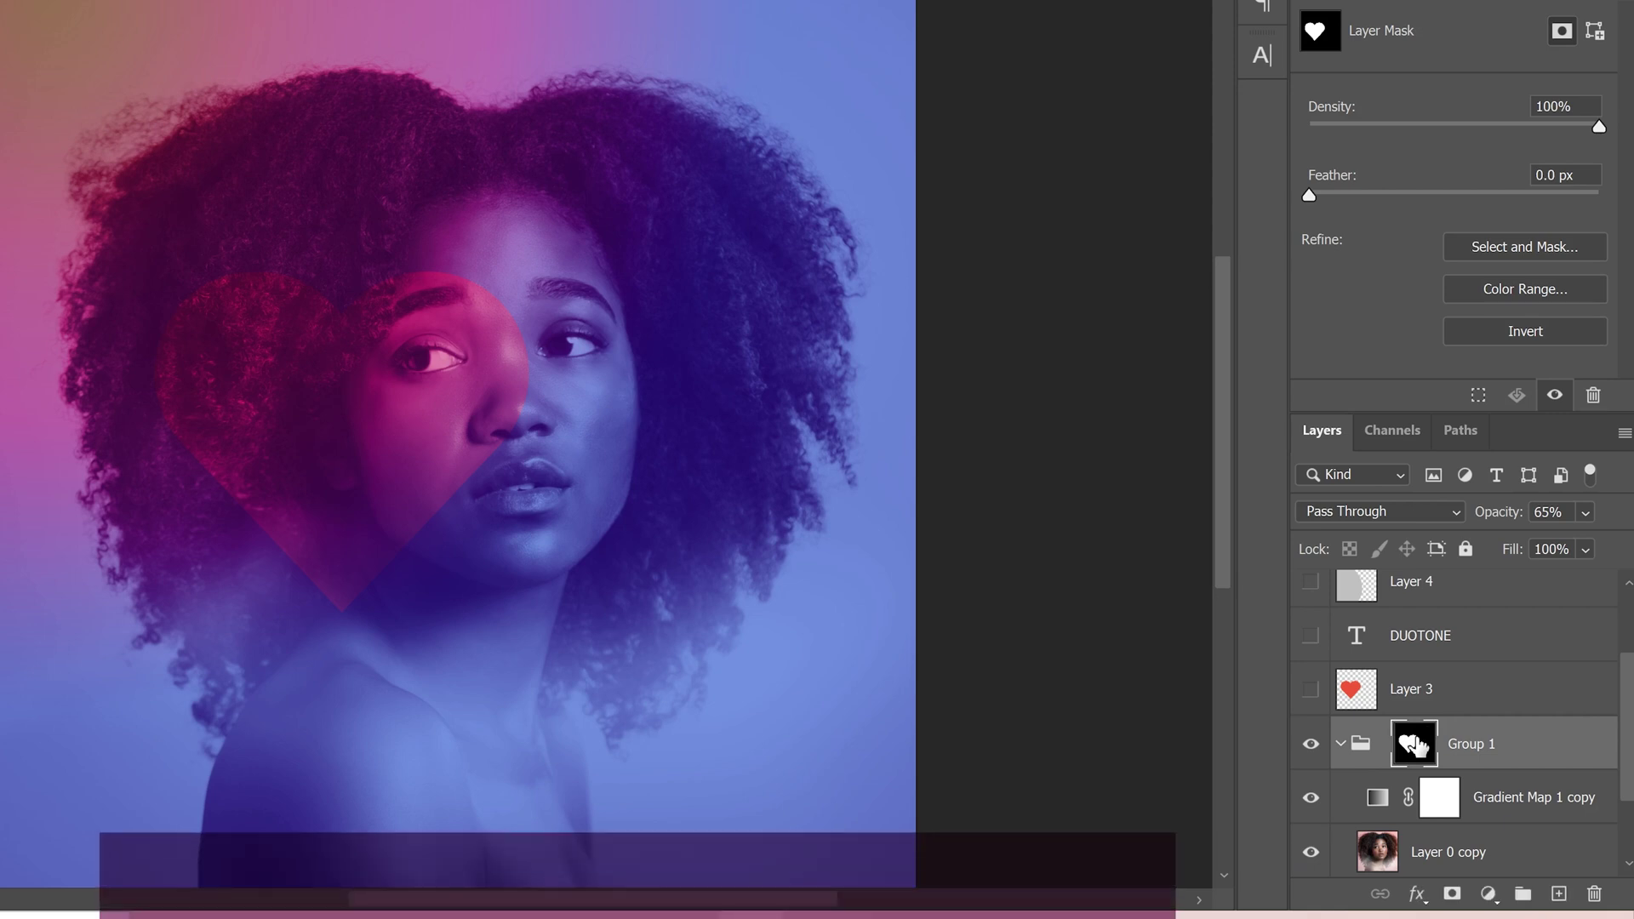
# Transform the heart mask, scaling it to 110.91%, rotating it -17.40° and placing it over the hair and one side of the face
pyautogui.hotkey('ctrl', 't')
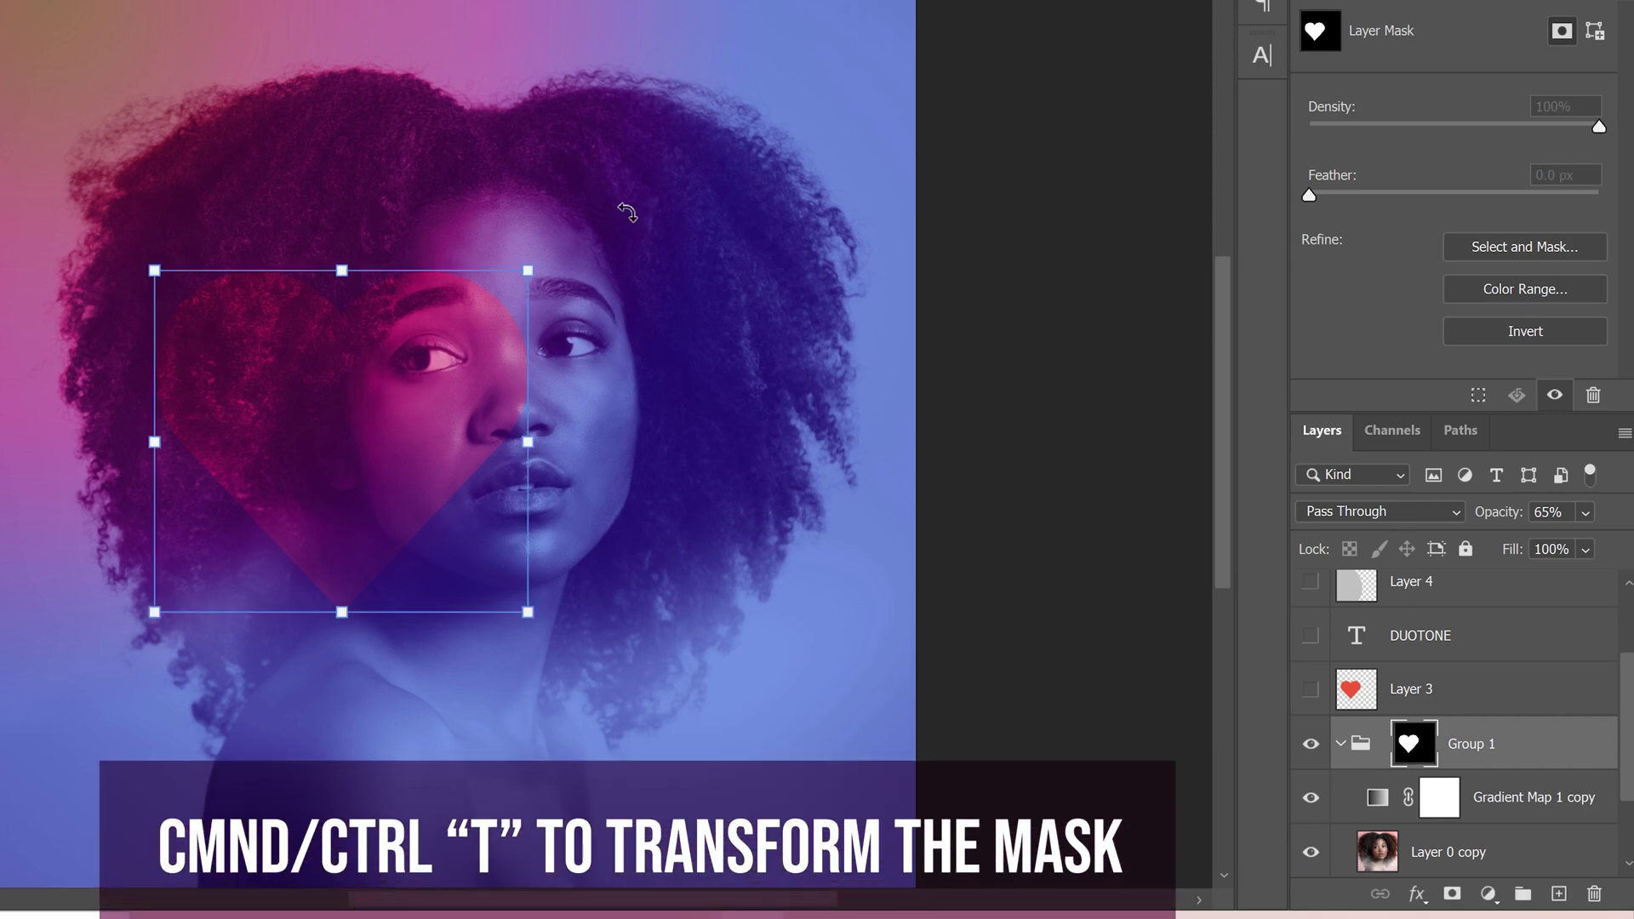
pyautogui.moveTo(527, 271); pyautogui.dragTo(565, 230)
pyautogui.moveTo(445, 347); pyautogui.dragTo(367, 280)
pyautogui.moveTo(502, 135); pyautogui.dragTo(424, 77)
pyautogui.moveTo(289, 294); pyautogui.dragTo(349, 352)
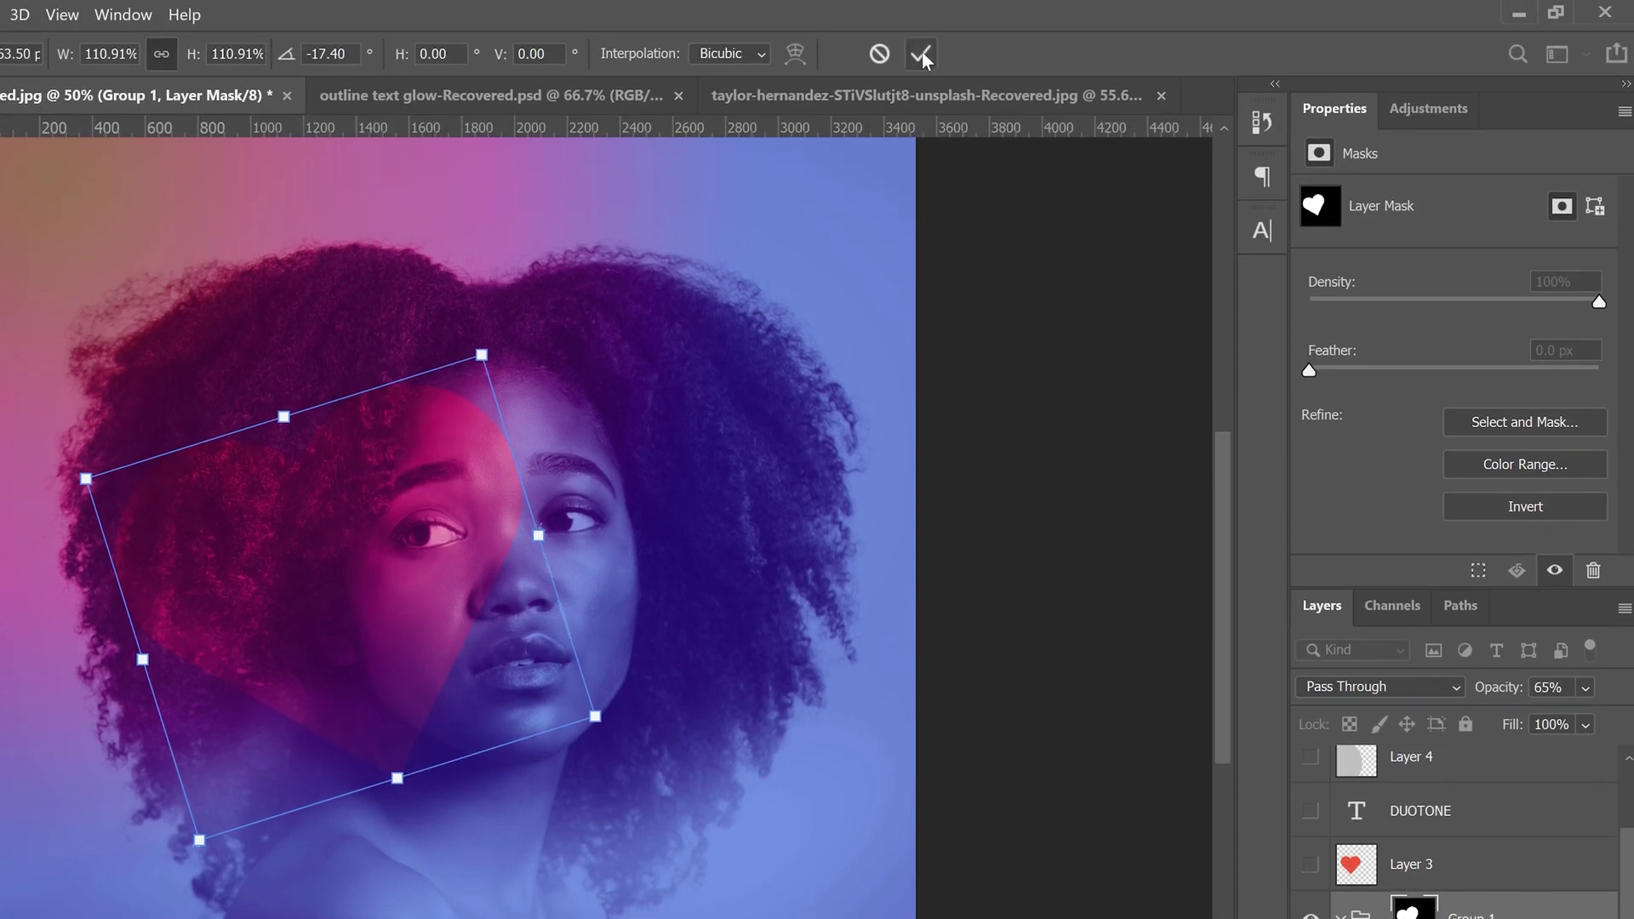
pyautogui.click(922, 51)
pyautogui.press('g')
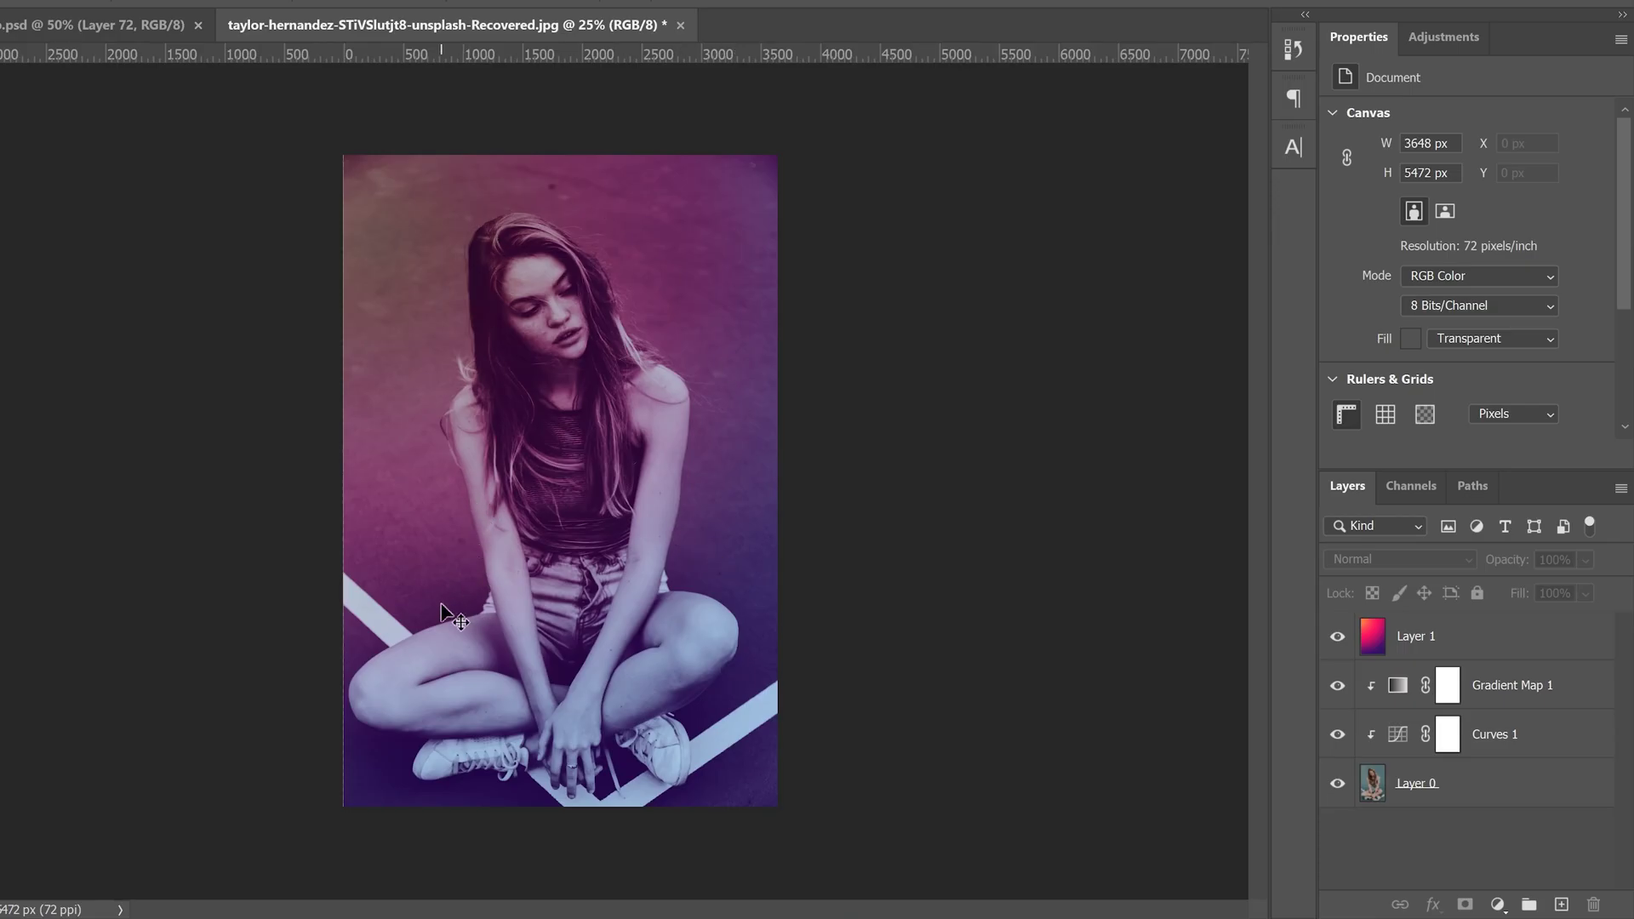
# Select the seated woman on Layer 0 with the Quick Selection tool's Select Subject command
pyautogui.click(1372, 791)
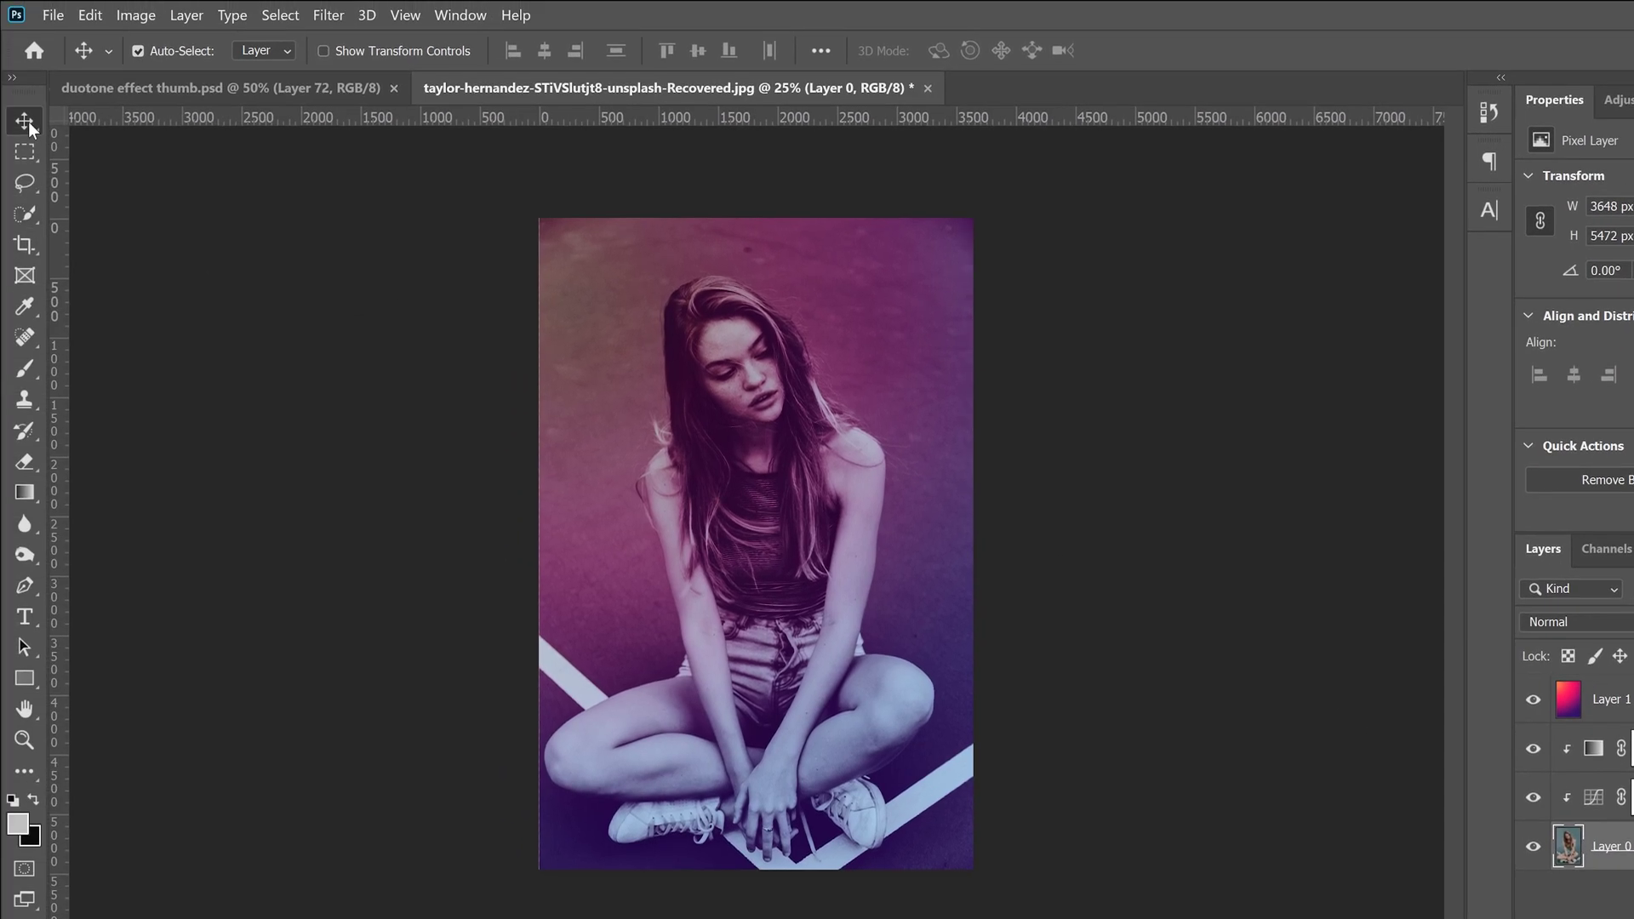
pyautogui.click(25, 215)
pyautogui.rightClick(28, 217)
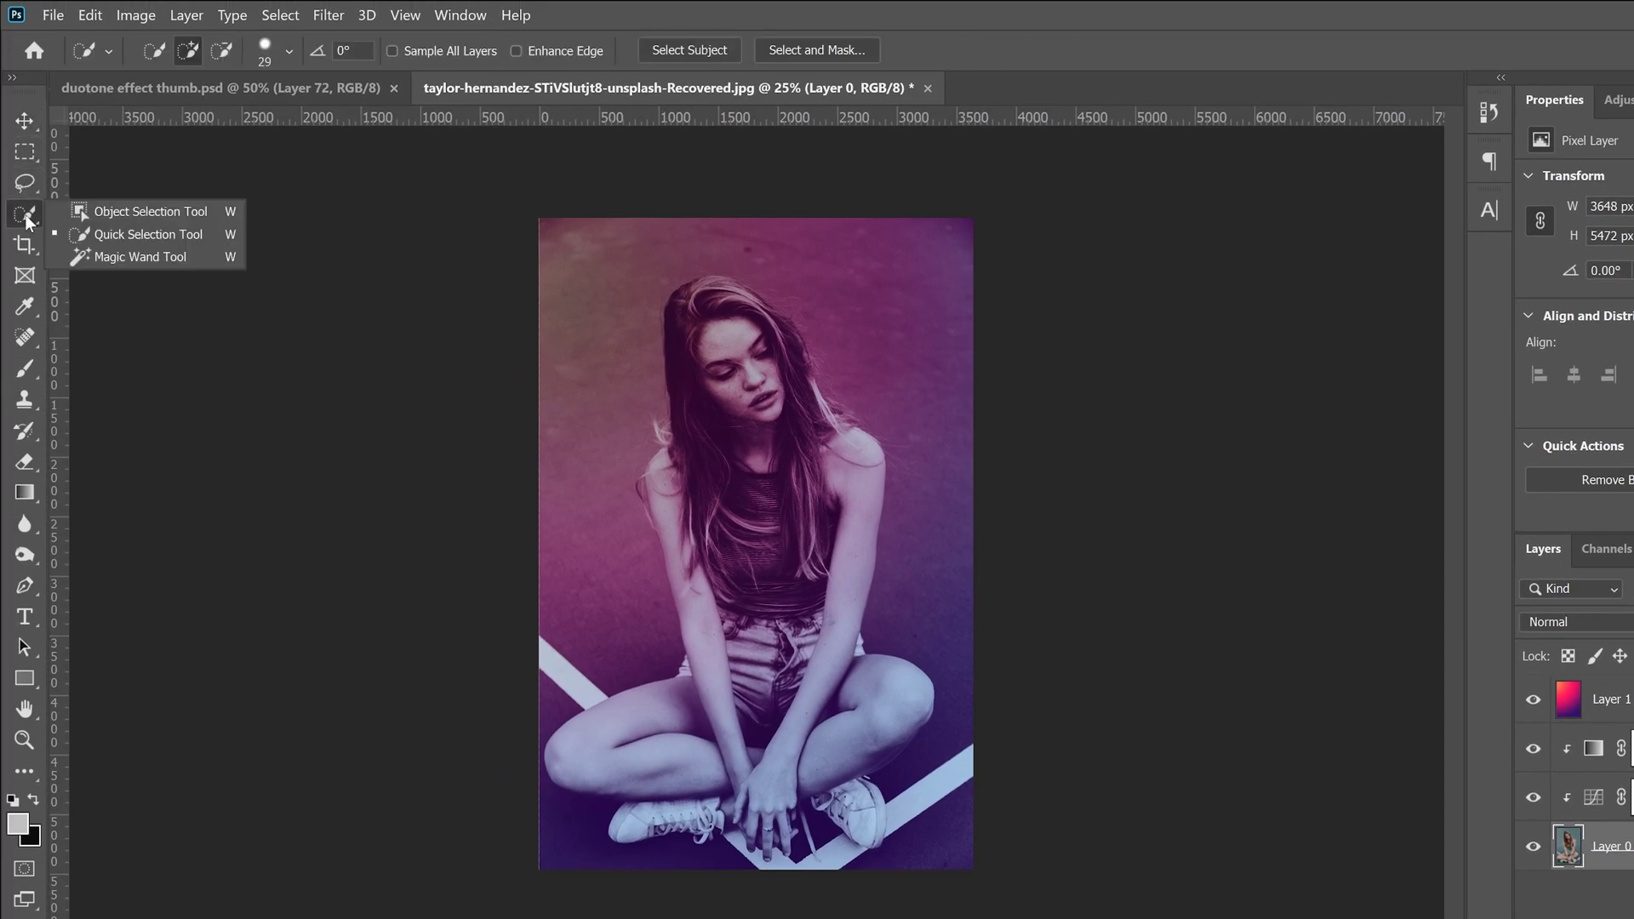
pyautogui.click(123, 243)
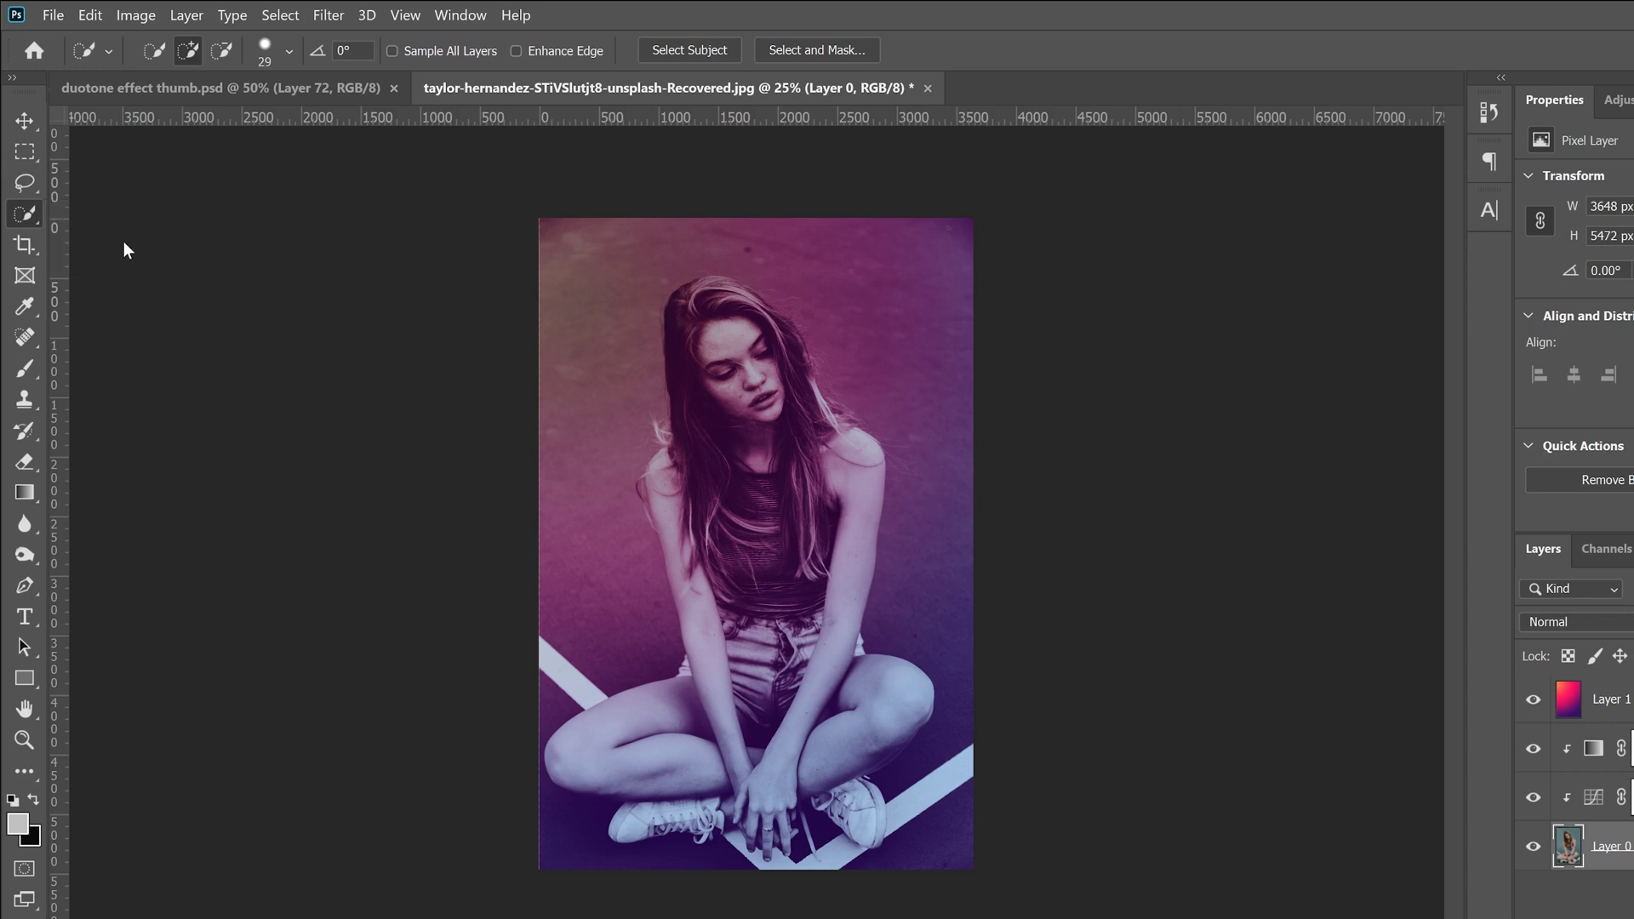
pyautogui.click(686, 50)
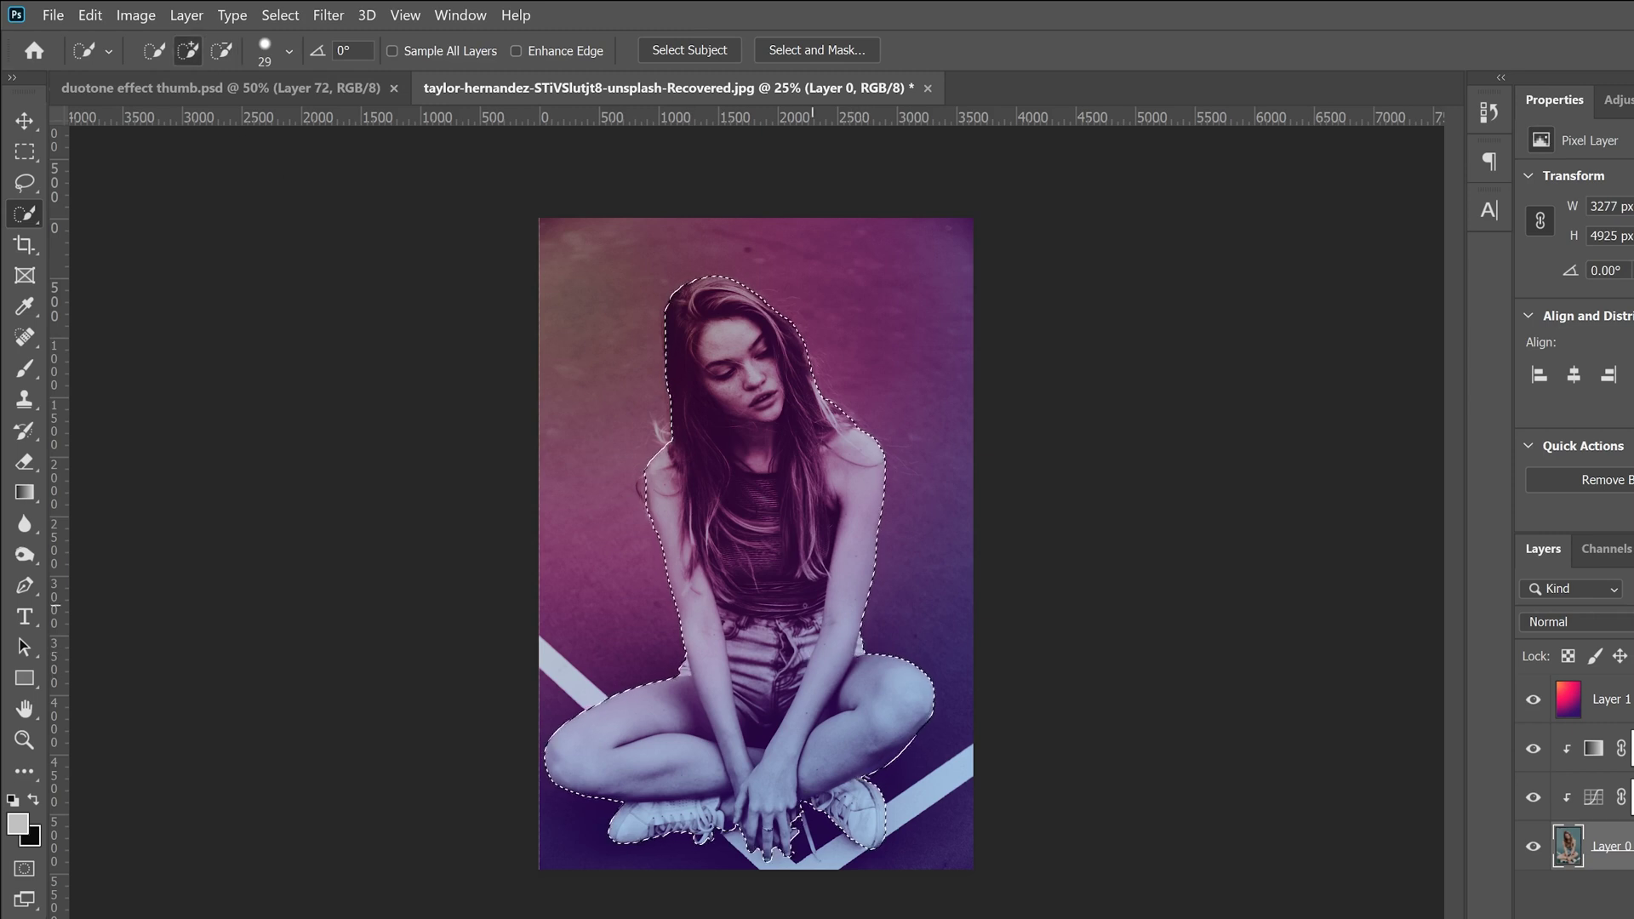
# Refine the woman's selection by increasing Smooth, Feather, Contrast and Shift Edge, and output it as a layer mask on Layer 0
pyautogui.click(813, 51)
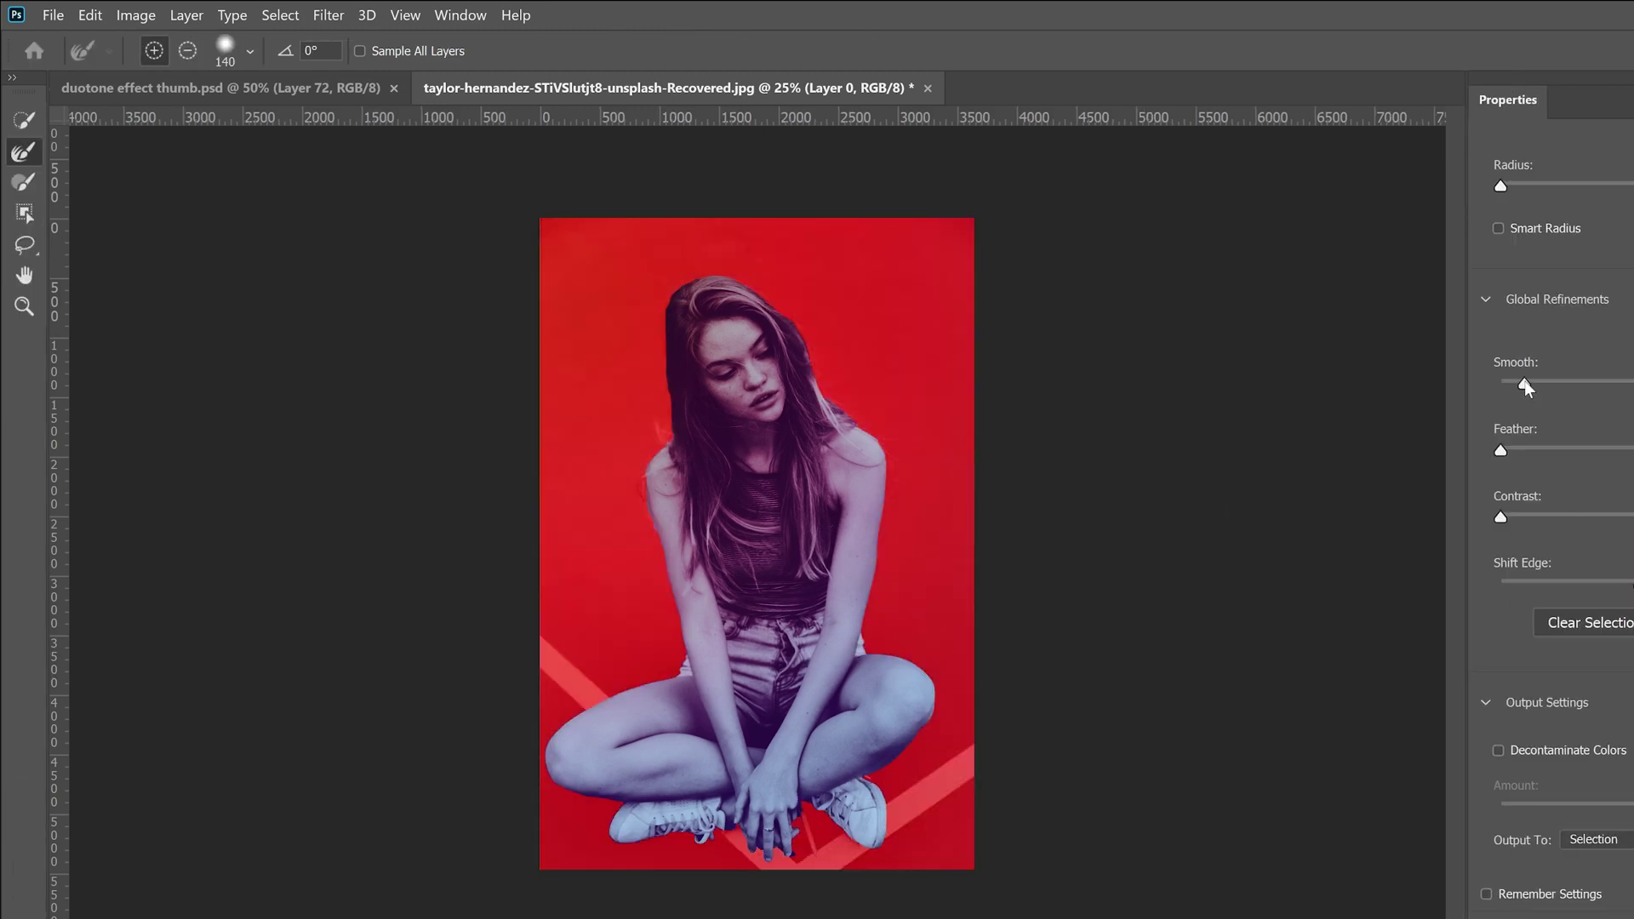
pyautogui.click(1524, 448)
pyautogui.click(1517, 516)
pyautogui.click(1628, 584)
pyautogui.click(1596, 839)
pyautogui.click(1591, 855)
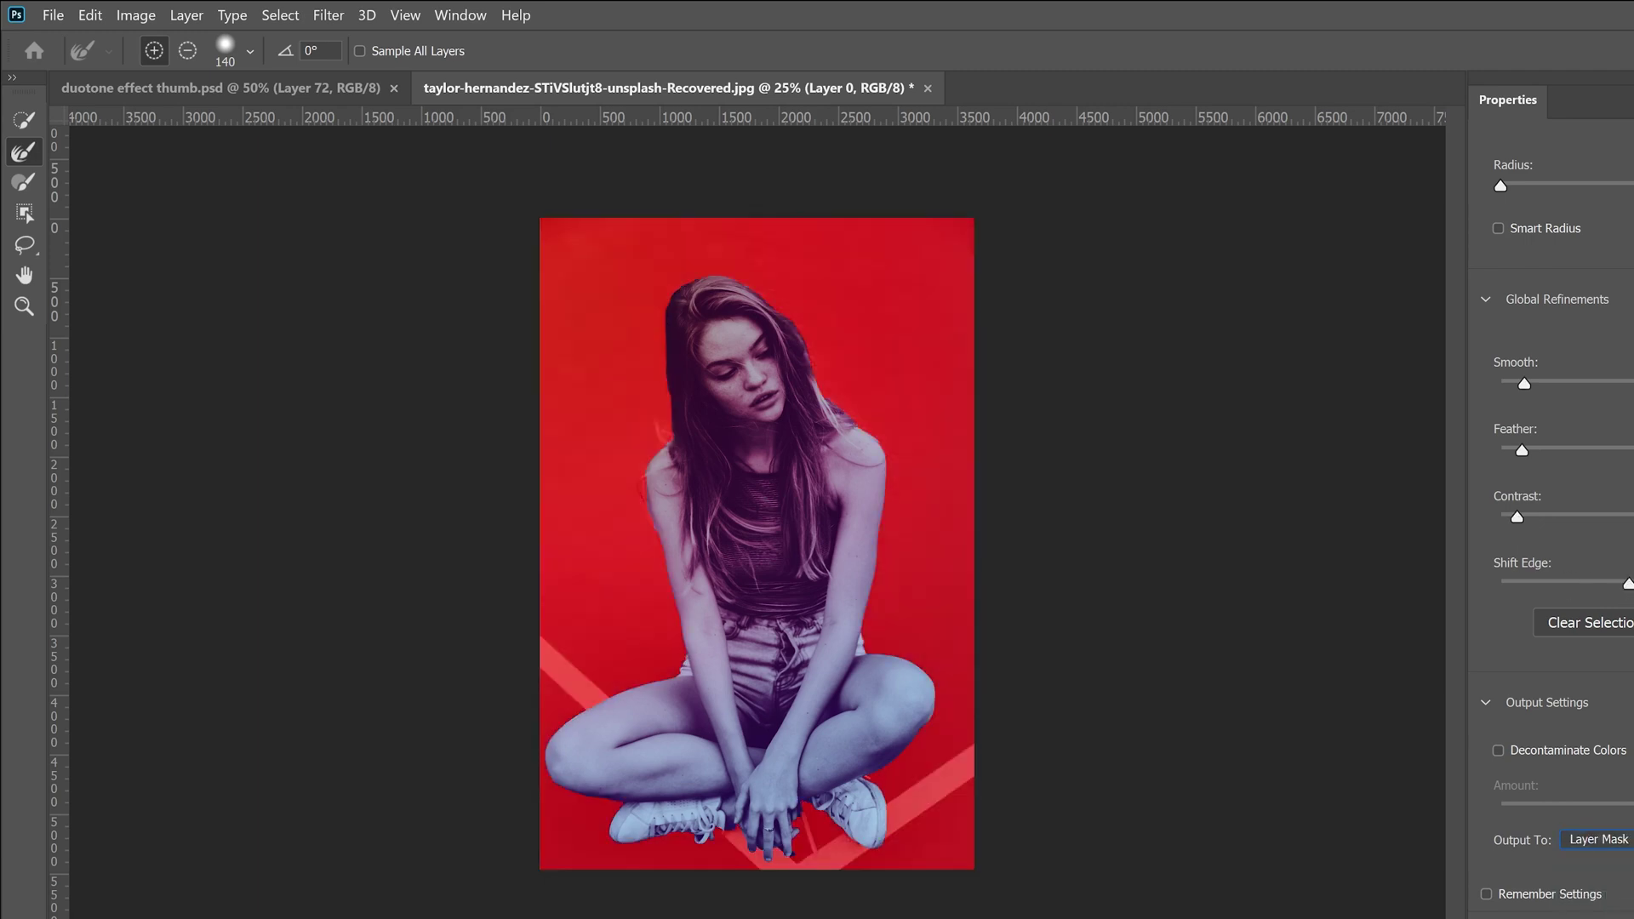
pyautogui.press('Return')
pyautogui.press('b')
pyautogui.hotkey('ctrl', '+')
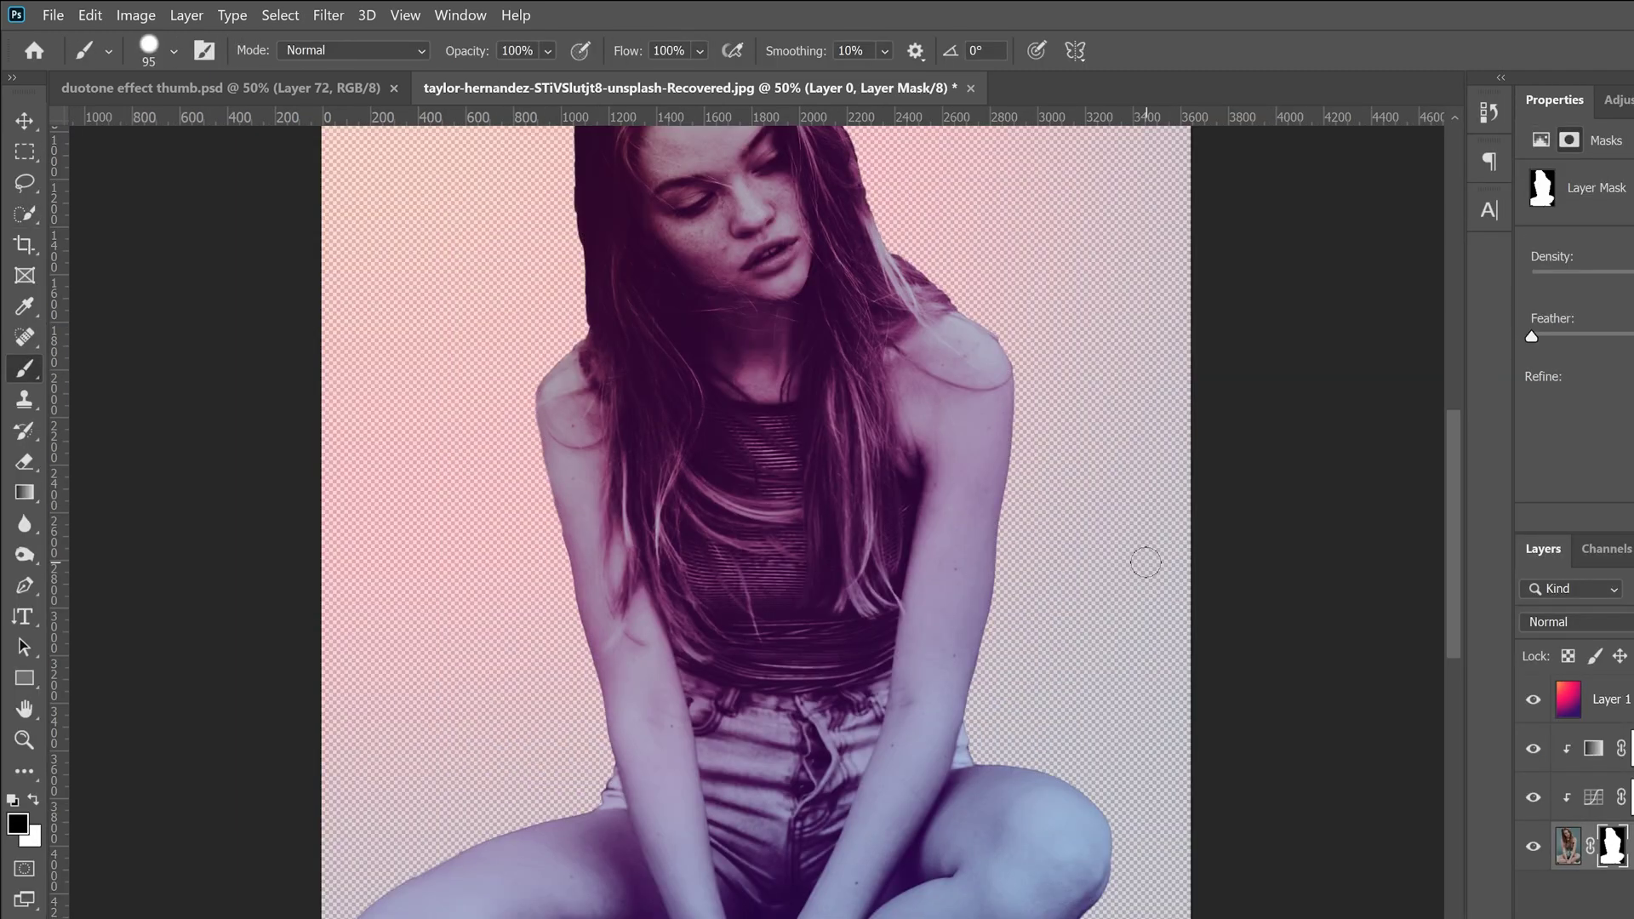
pyautogui.hotkey('ctrl', '-')
pyautogui.press('v')
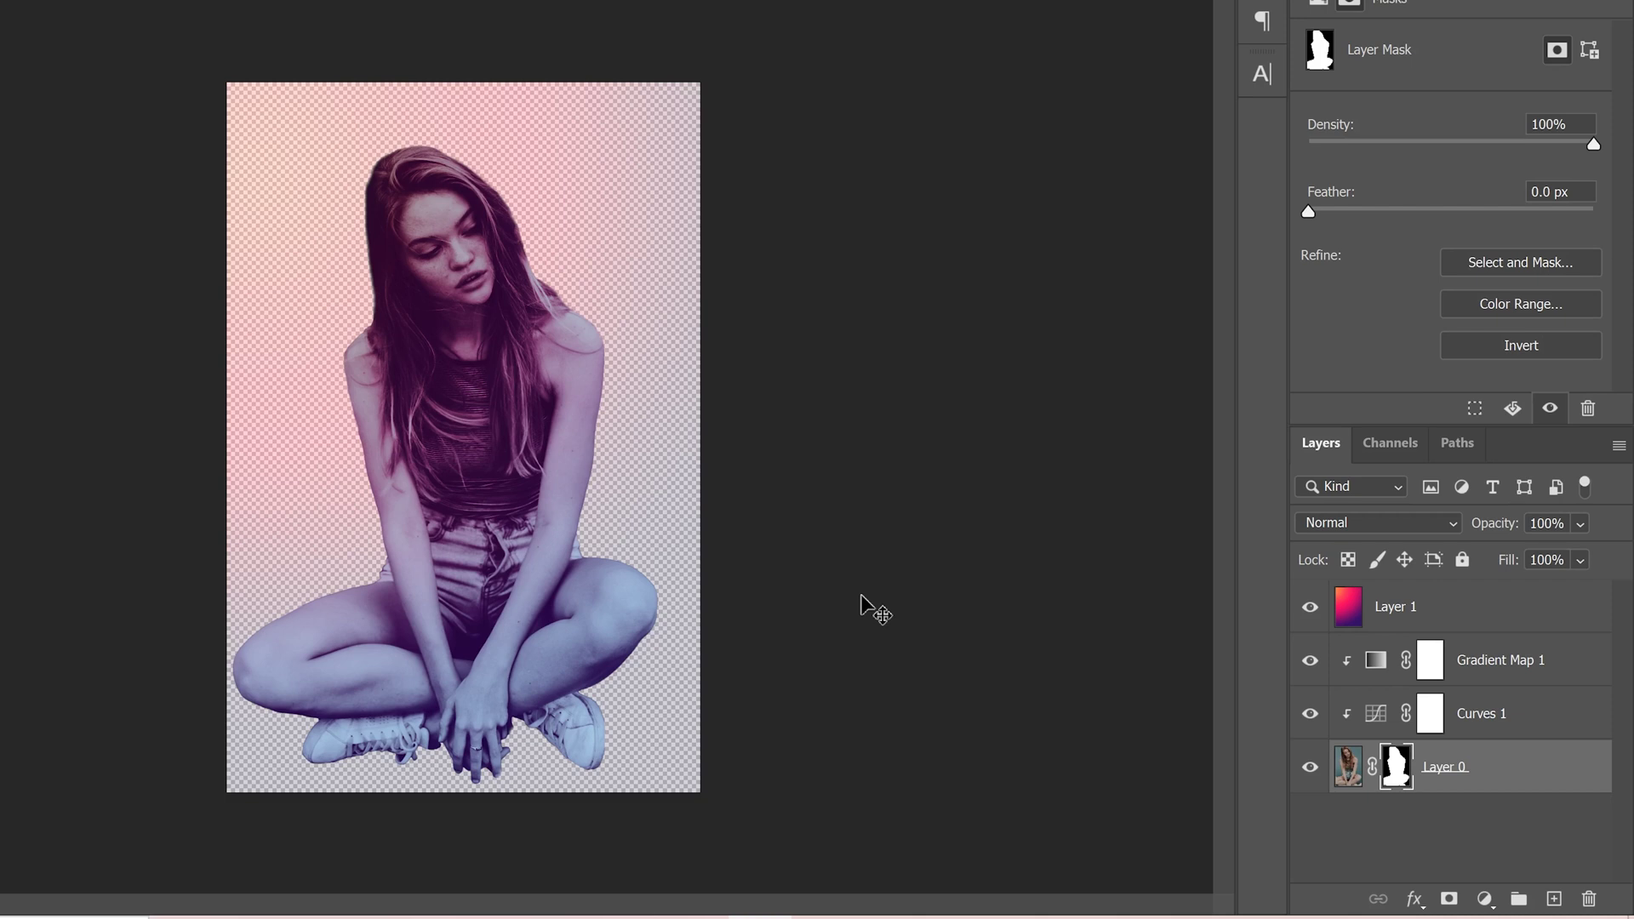
# Add a dark red (#821b1b) solid color fill layer, release it from the clipping group and place it beneath Layer 0
pyautogui.click(1349, 768)
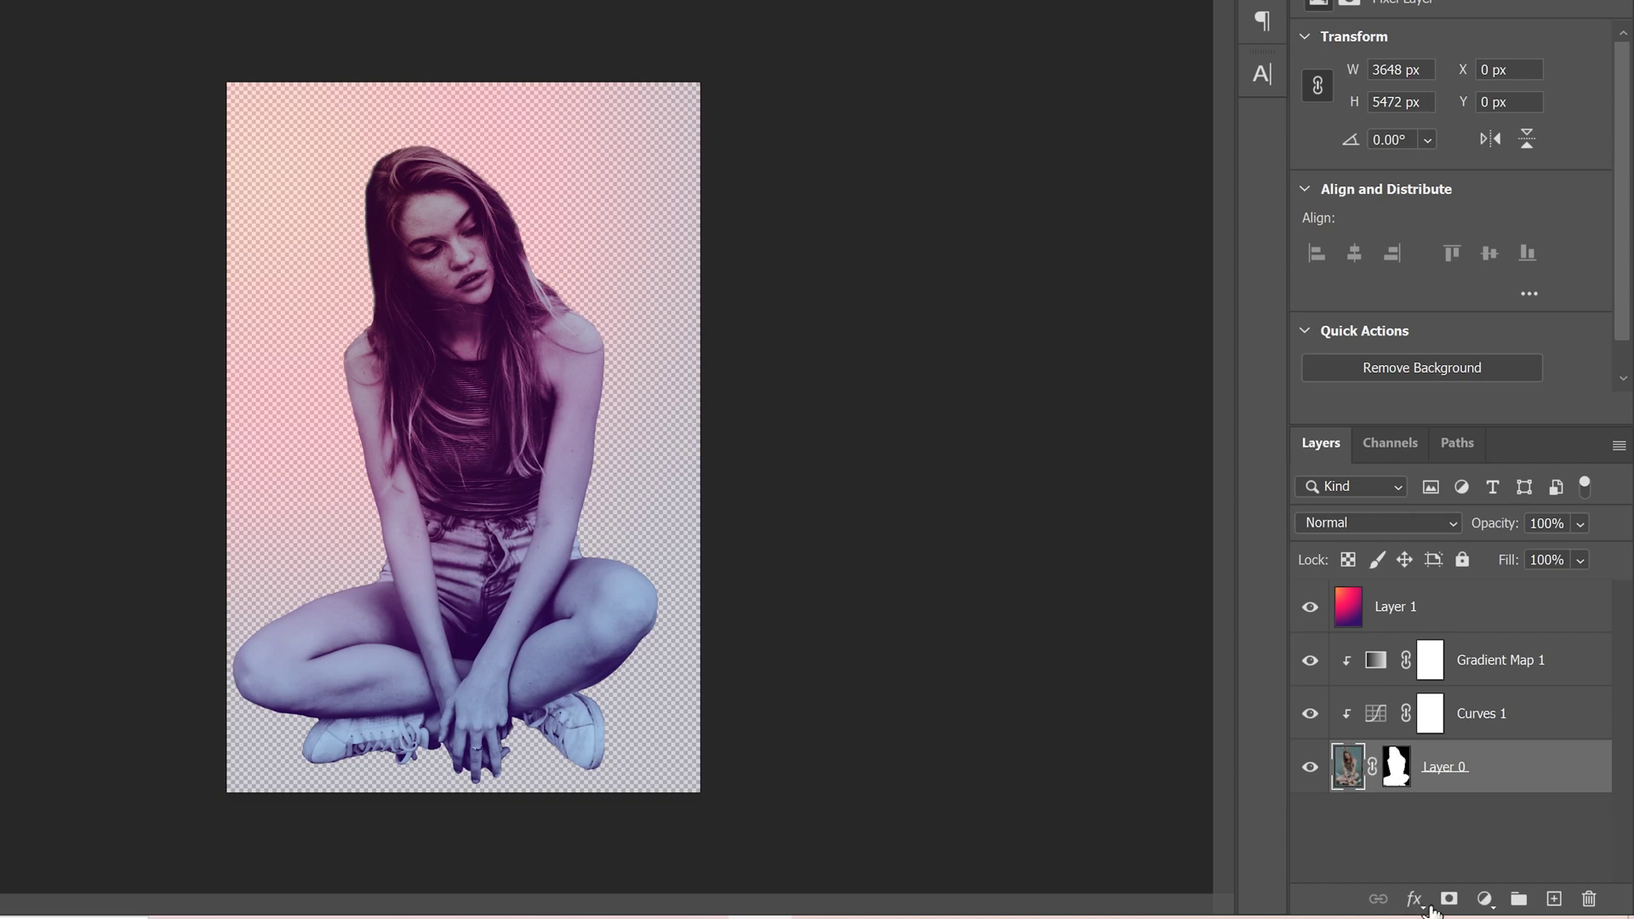
pyautogui.click(1483, 898)
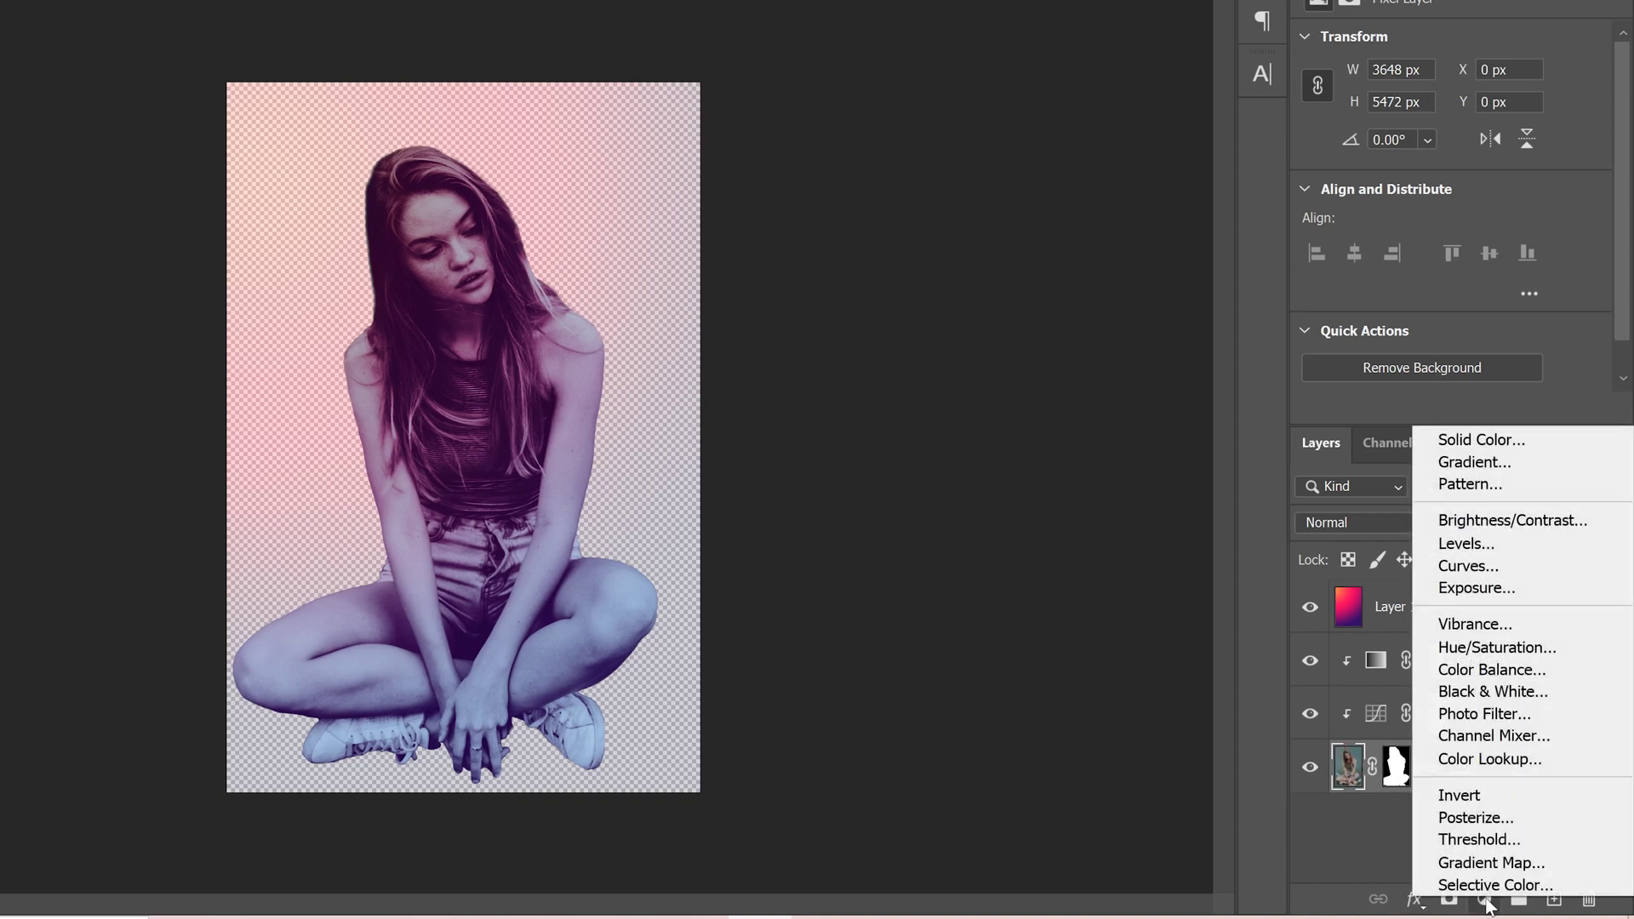
pyautogui.click(1486, 439)
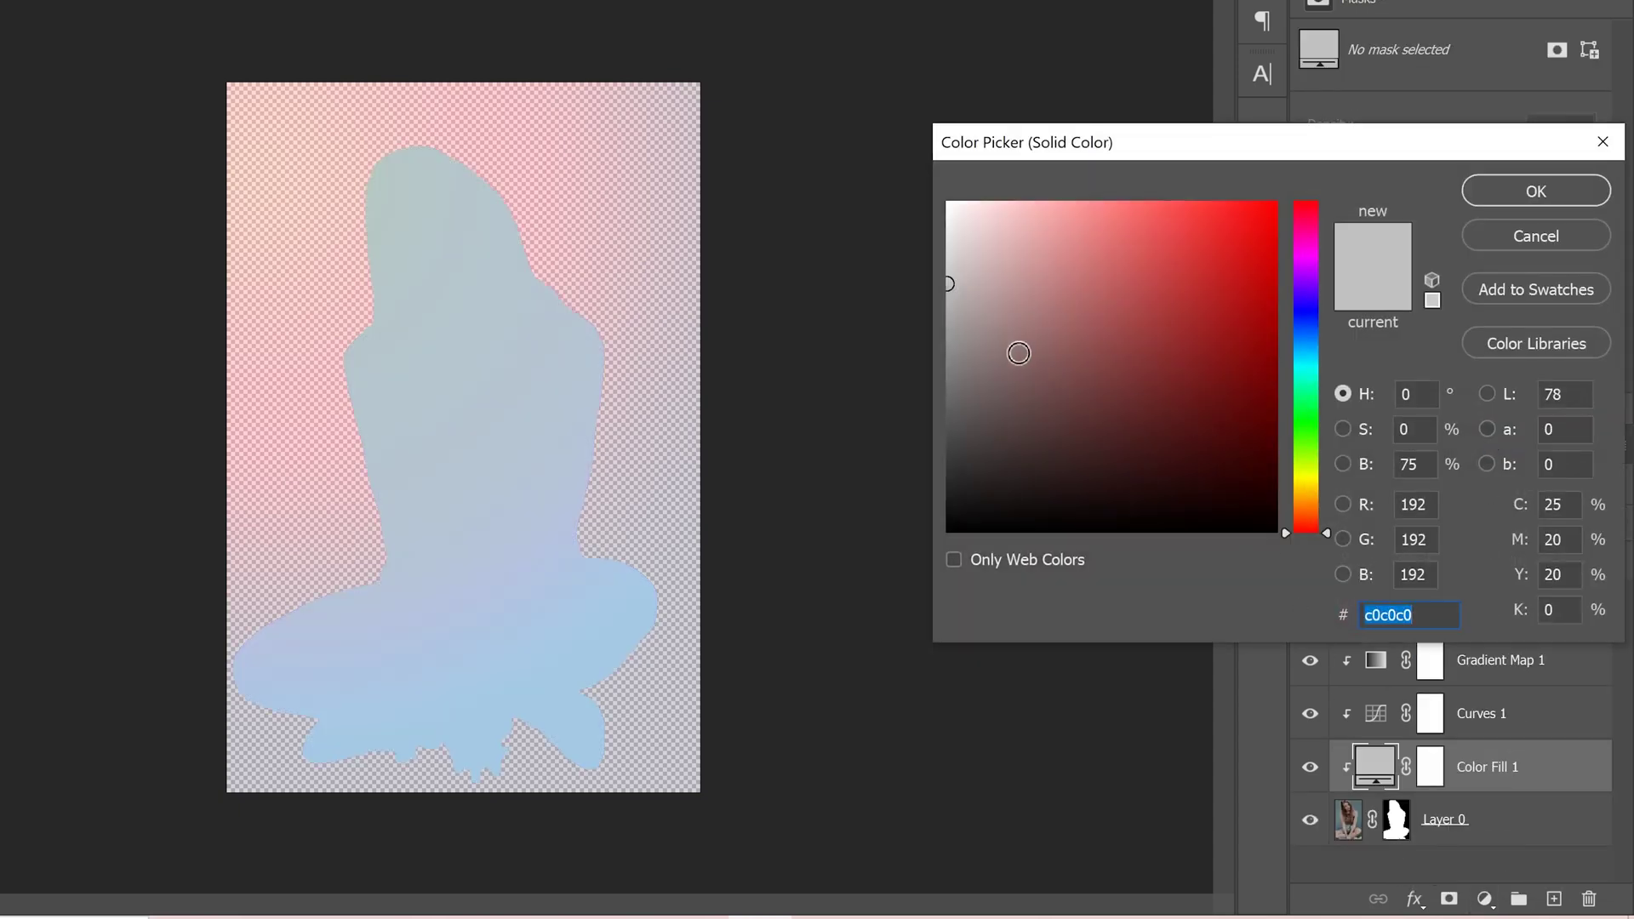
pyautogui.click(1210, 364)
pyautogui.click(1505, 184)
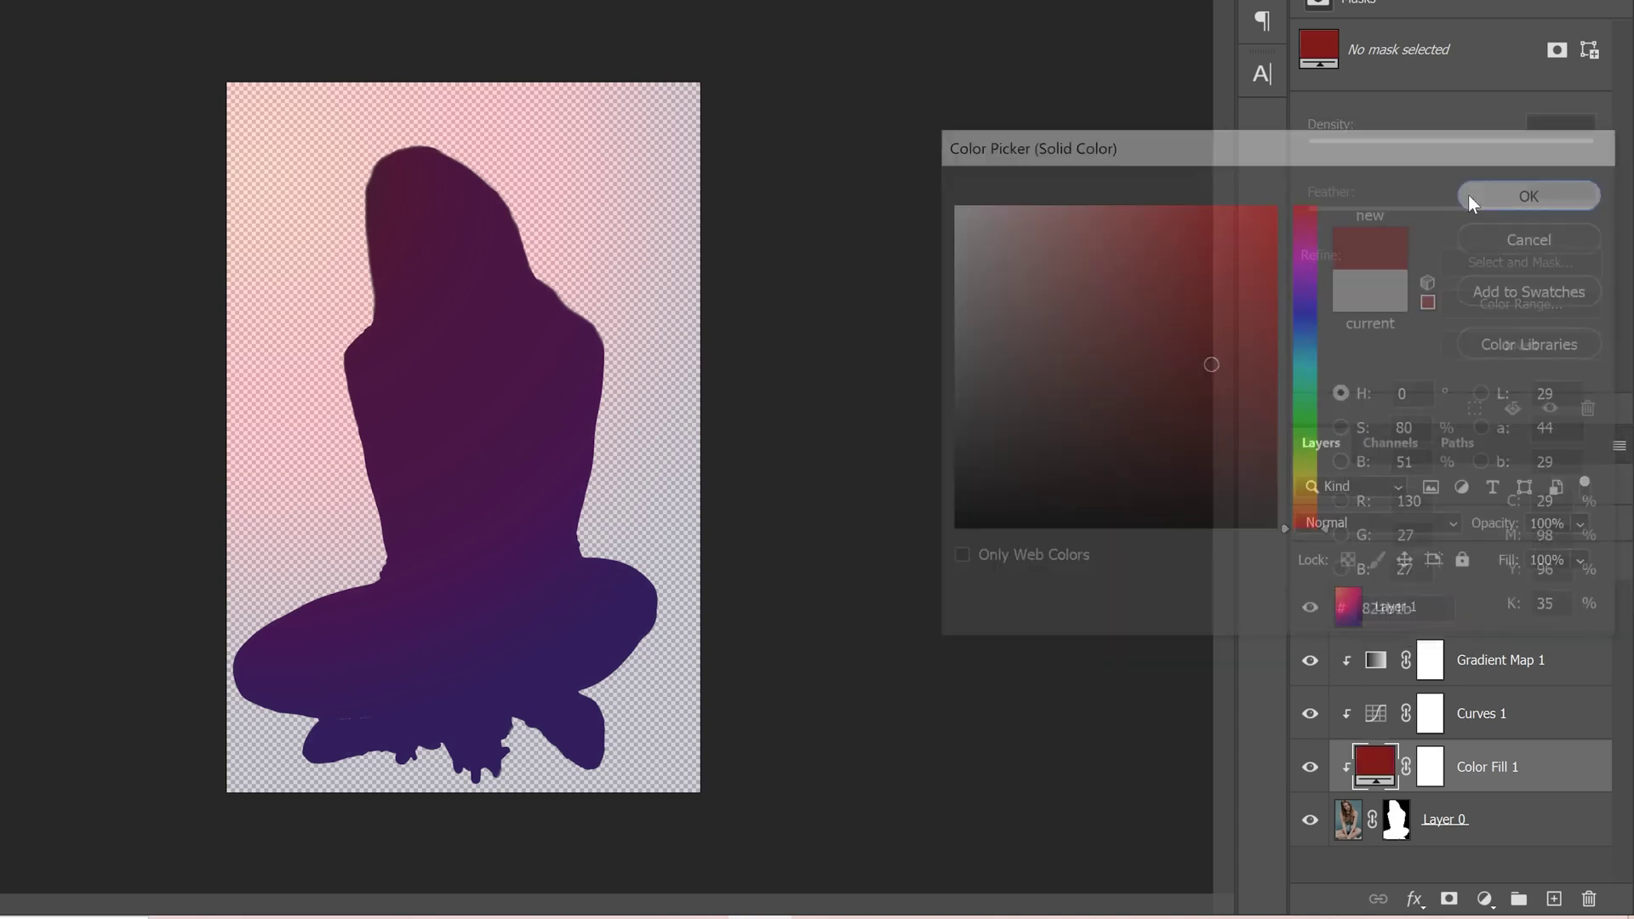
pyautogui.hotkey('ctrl', 'alt', 'g')
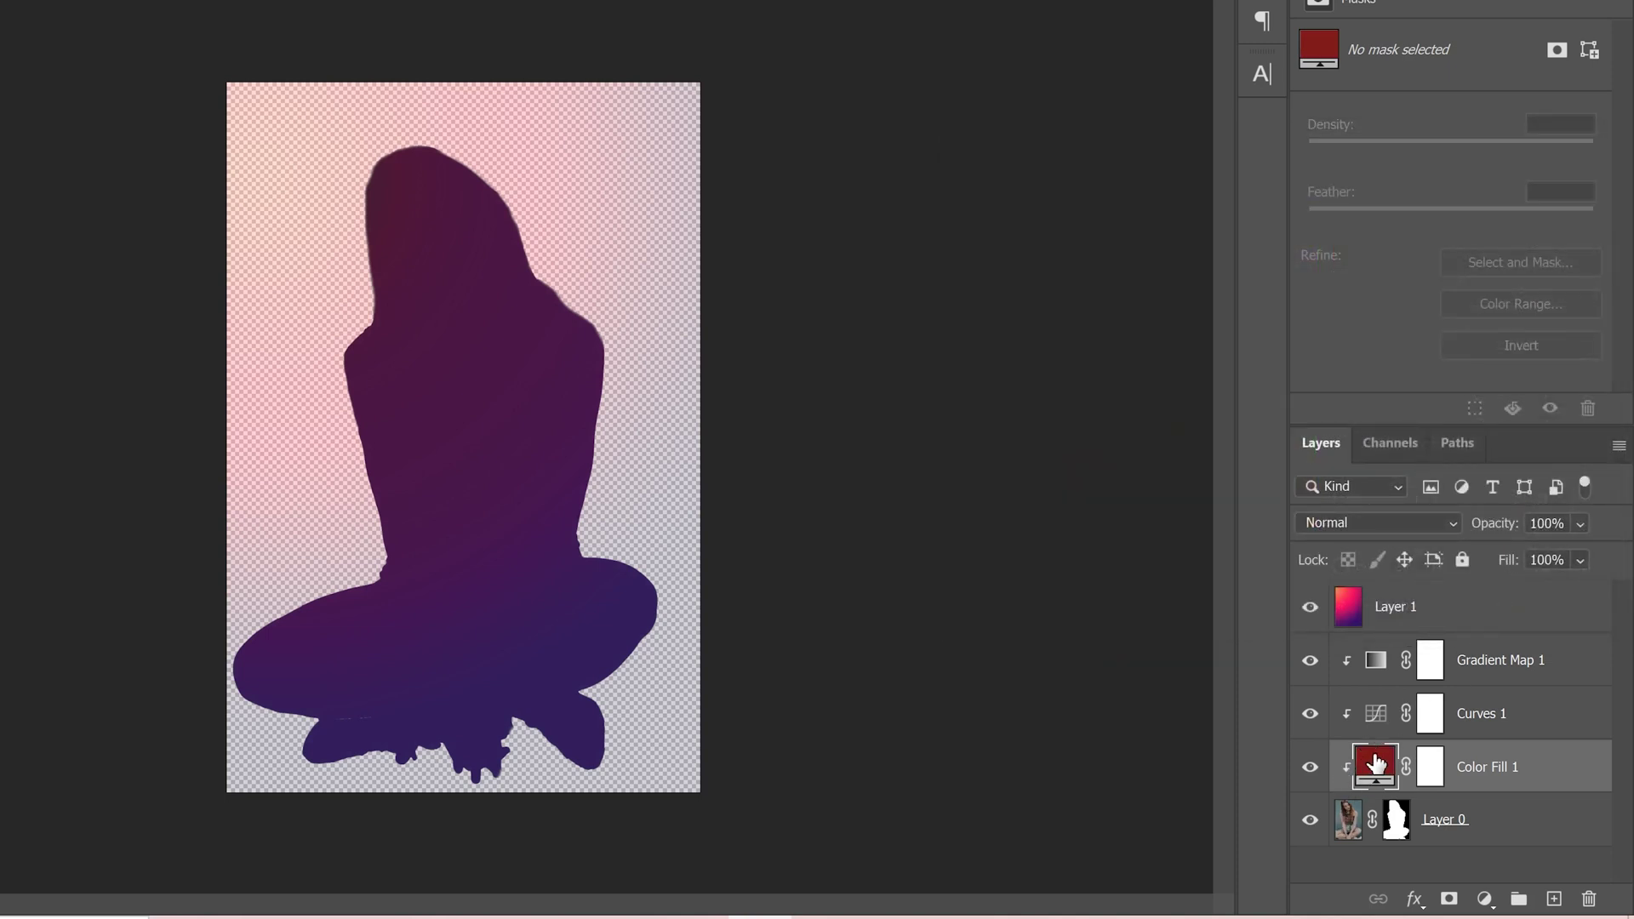
pyautogui.moveTo(1376, 763); pyautogui.dragTo(1386, 838)
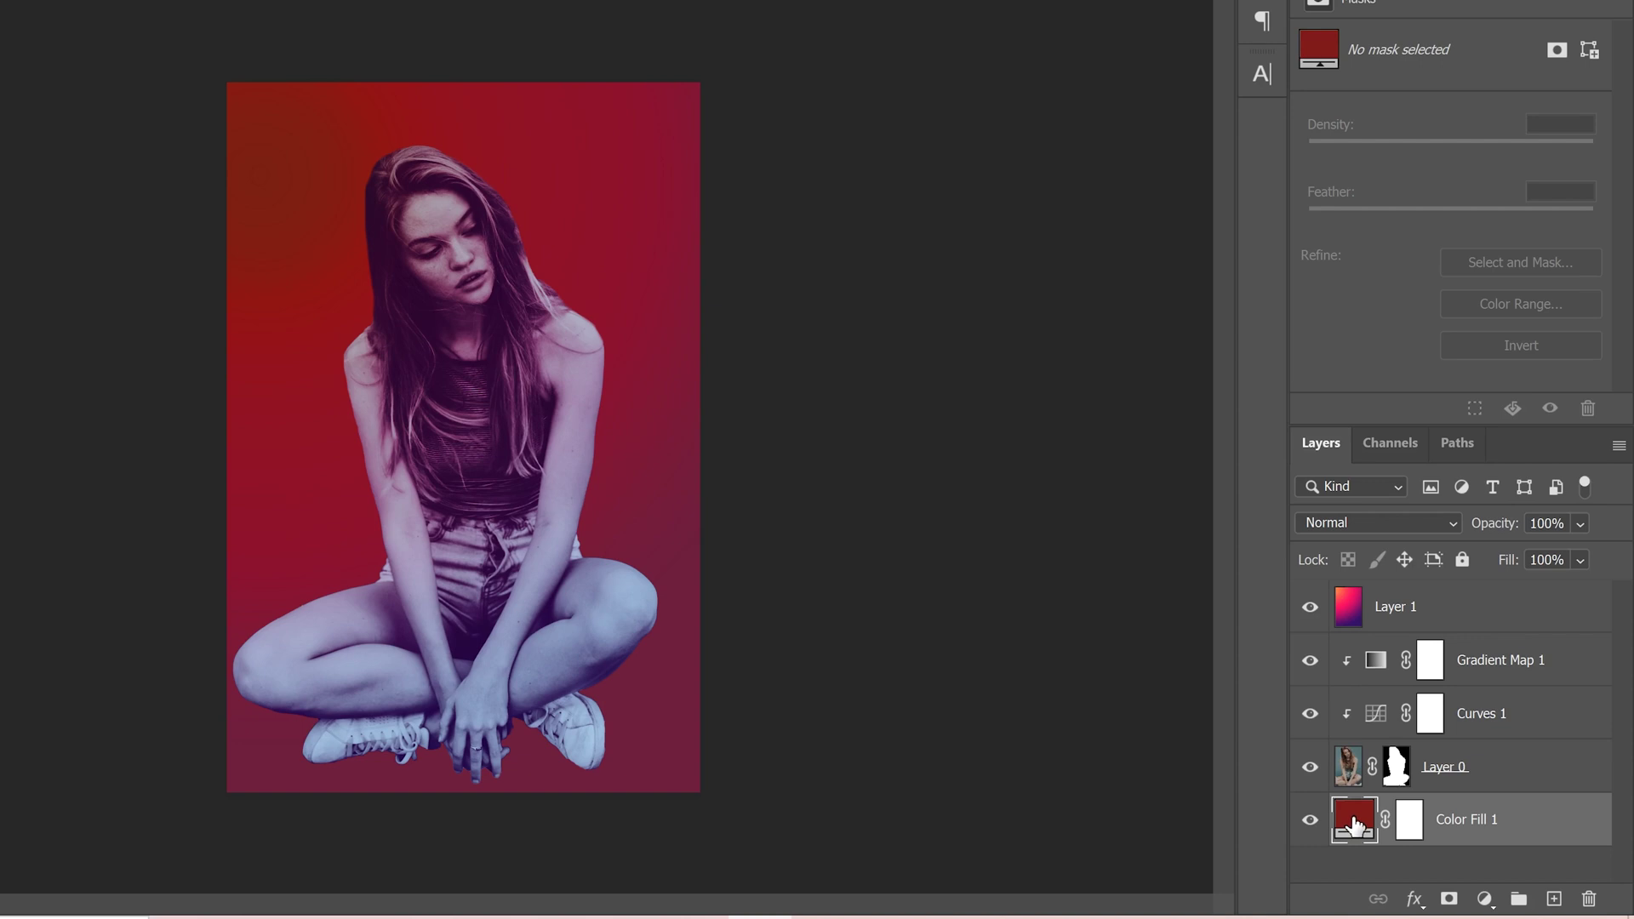
# Change the background fill layer's color to light turquoise (#66dbd7)
pyautogui.doubleClick(1355, 822)
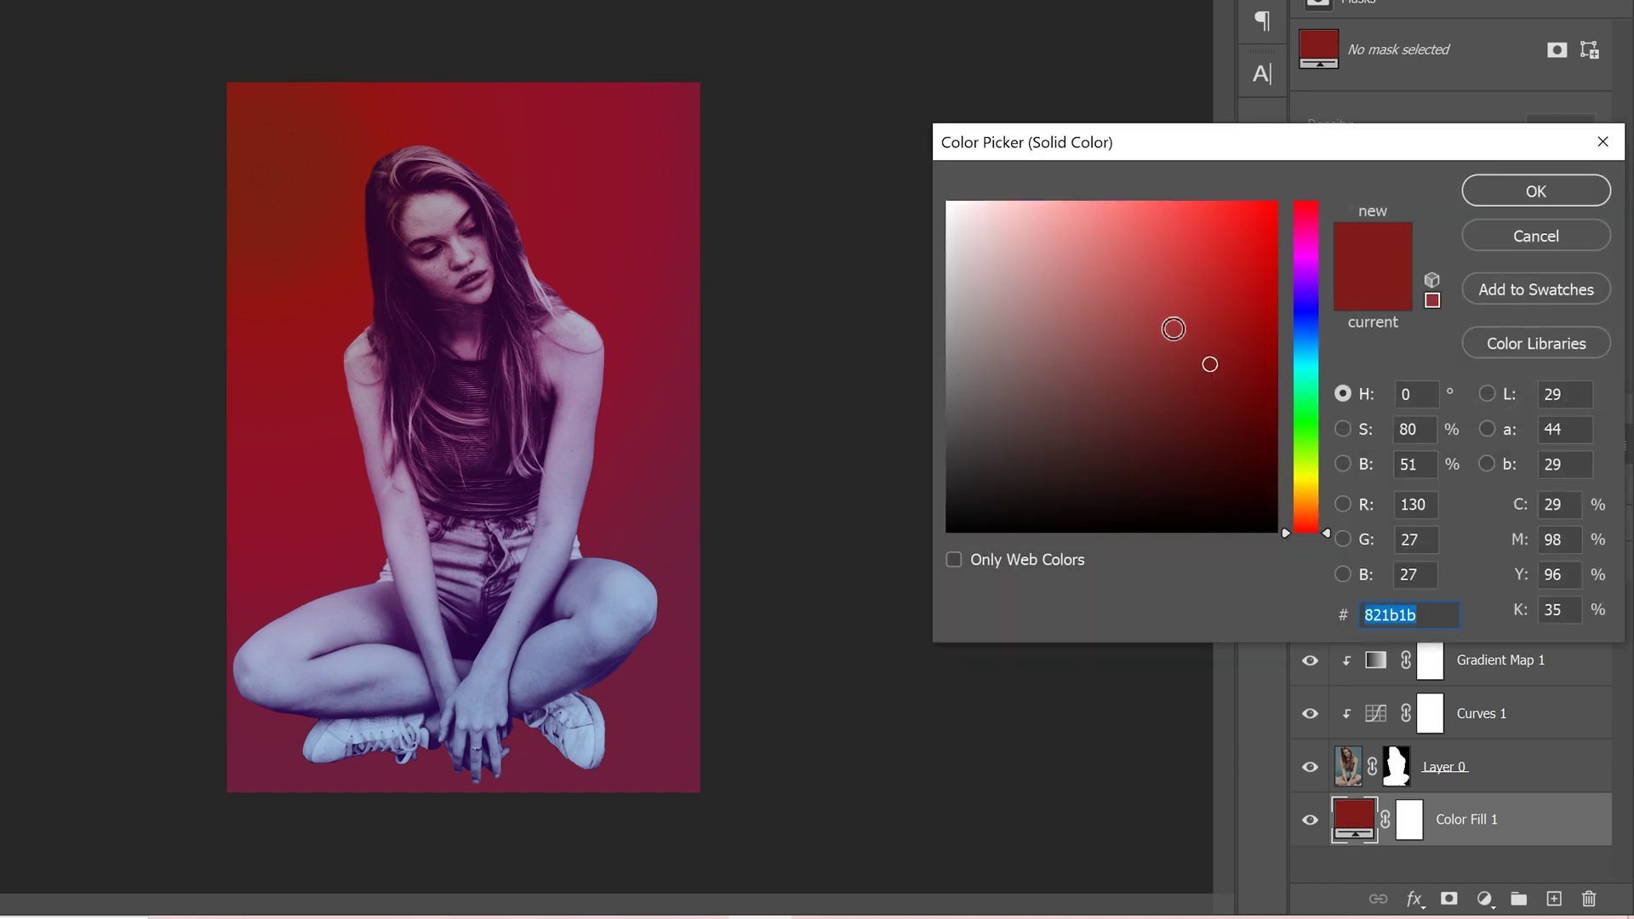
pyautogui.click(1306, 383)
pyautogui.moveTo(1306, 387)
pyautogui.mouseDown()
pyautogui.moveTo(1306, 366)
pyautogui.moveTo(1131, 303)
pyautogui.moveTo(1124, 248)
pyautogui.mouseUp()
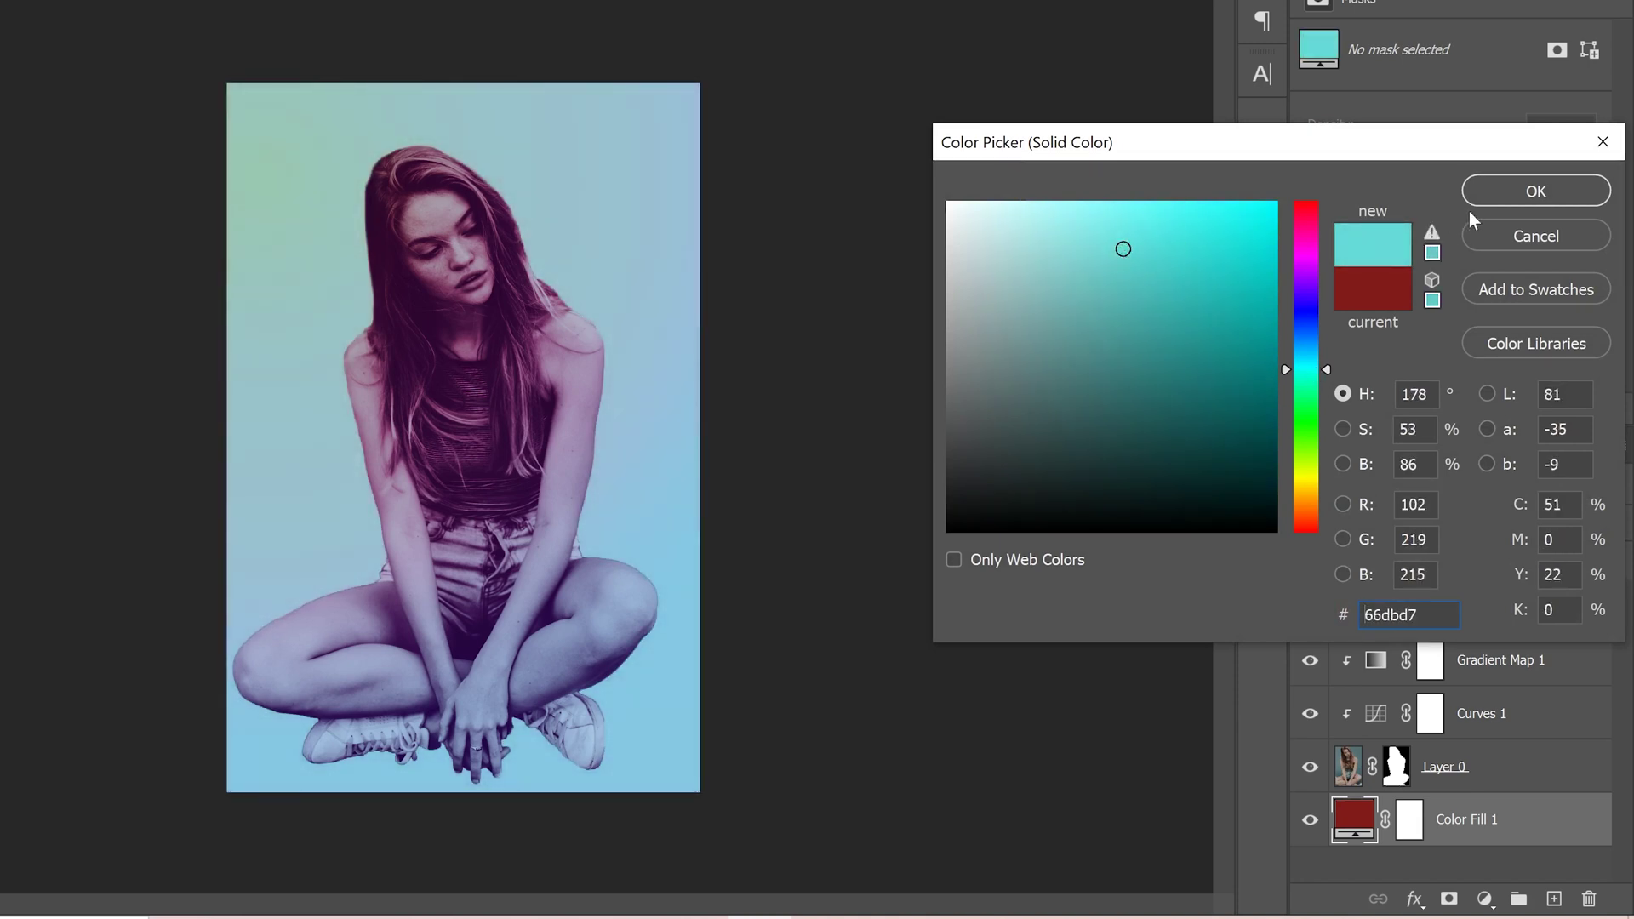
pyautogui.click(1506, 189)
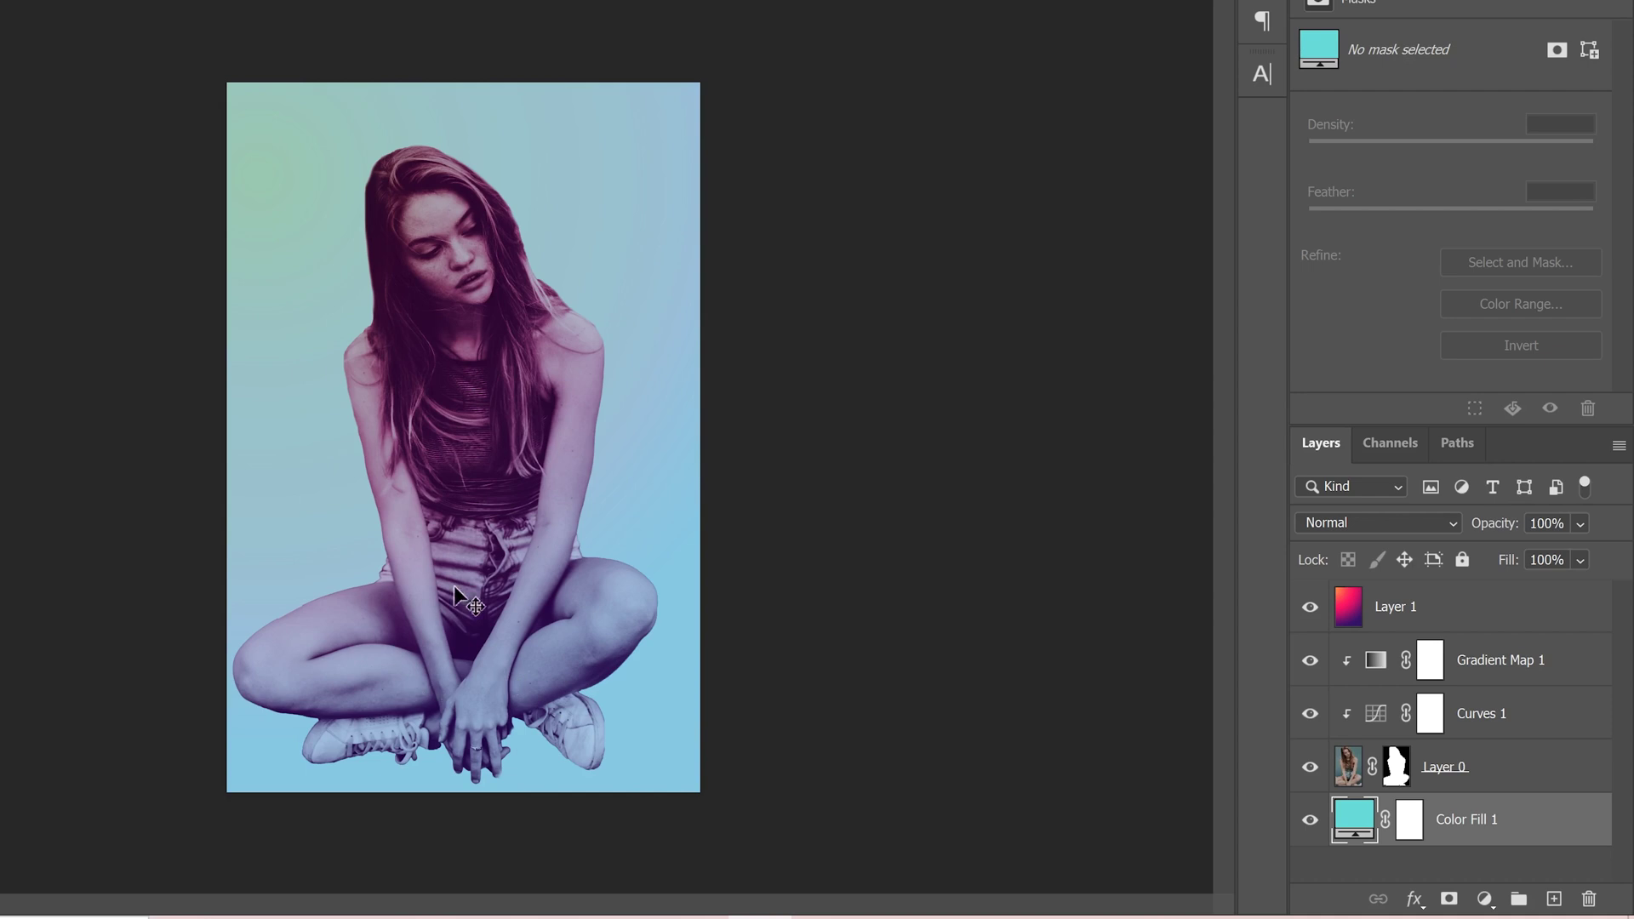
# Add a drop shadow to the cut-out woman on Layer 0 with a distance of 124 px
pyautogui.click(1349, 768)
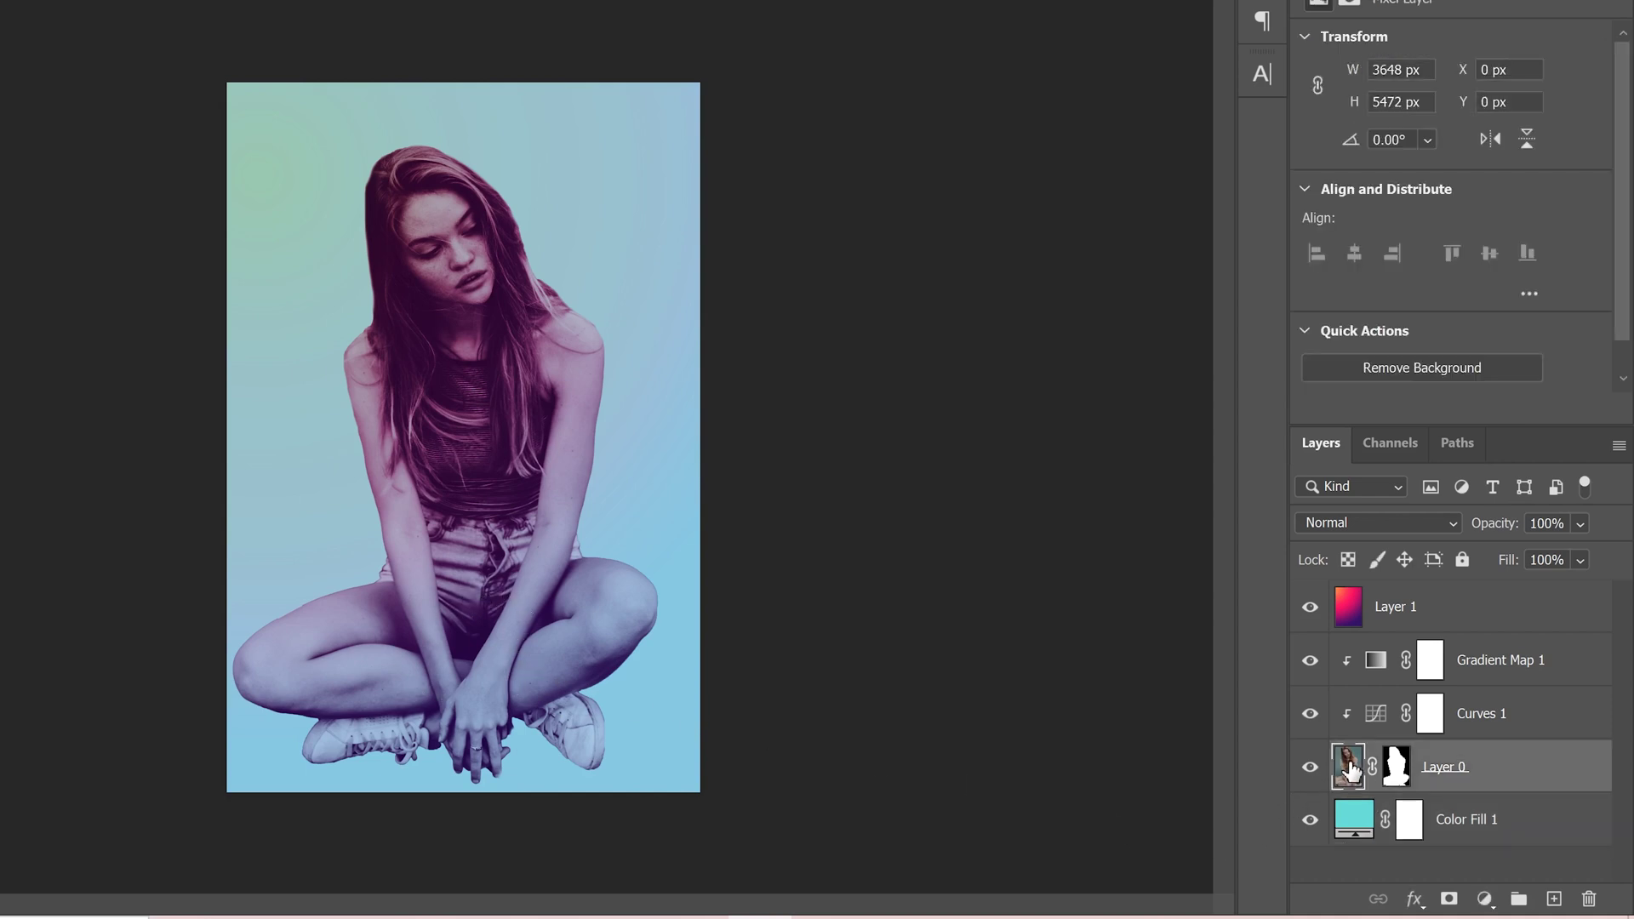
pyautogui.doubleClick(1545, 769)
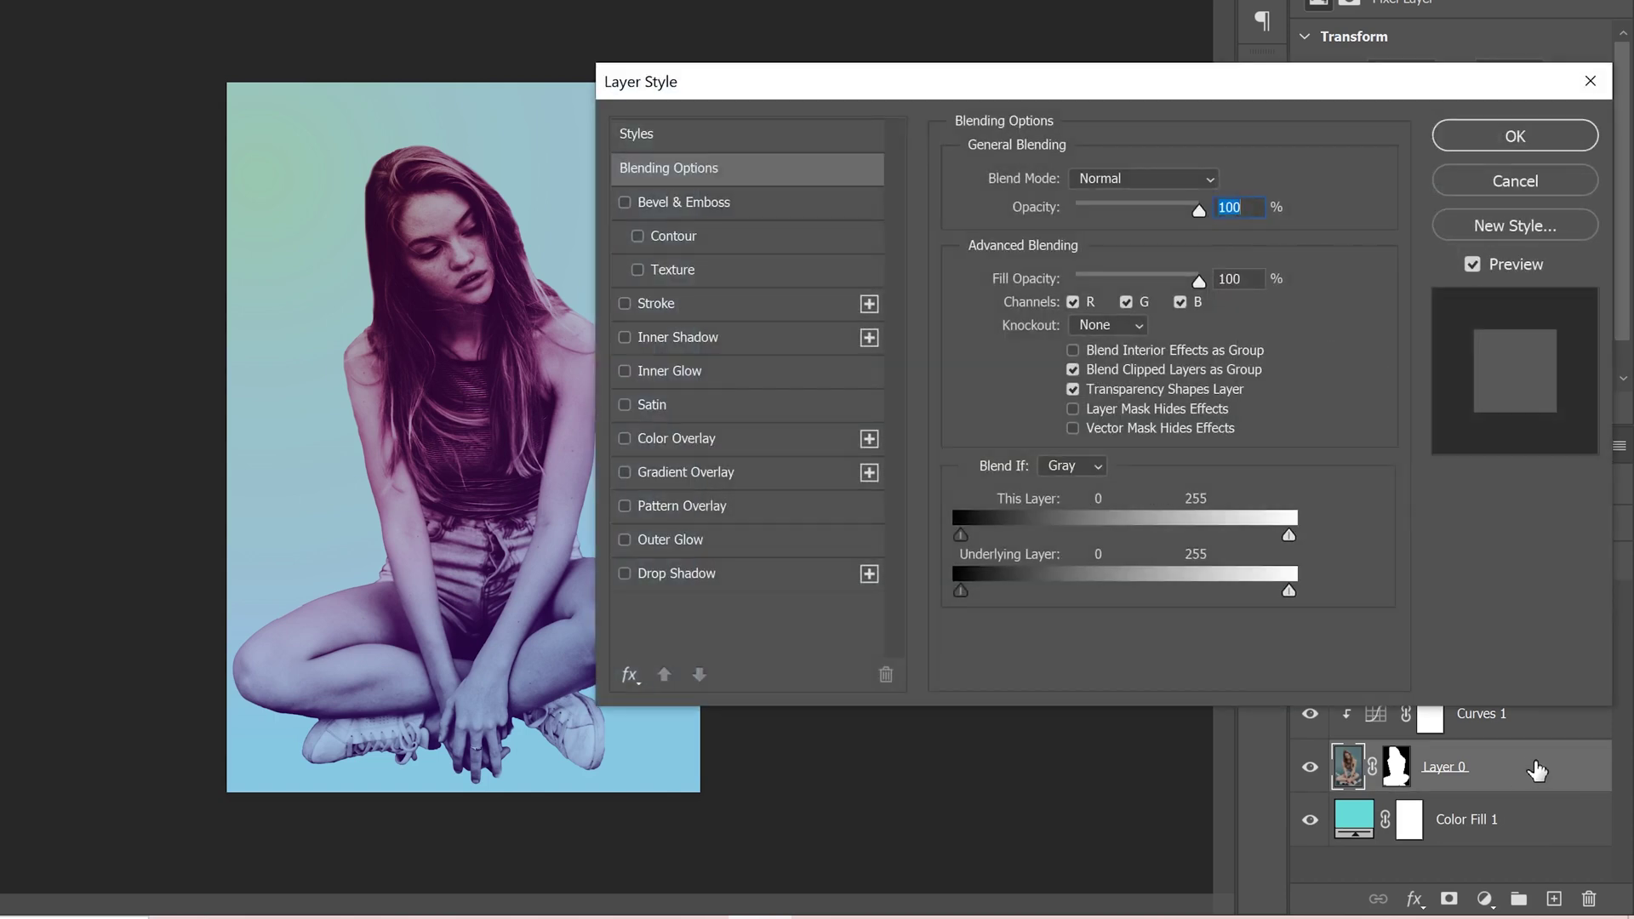
pyautogui.moveTo(1083, 89); pyautogui.dragTo(1047, 104)
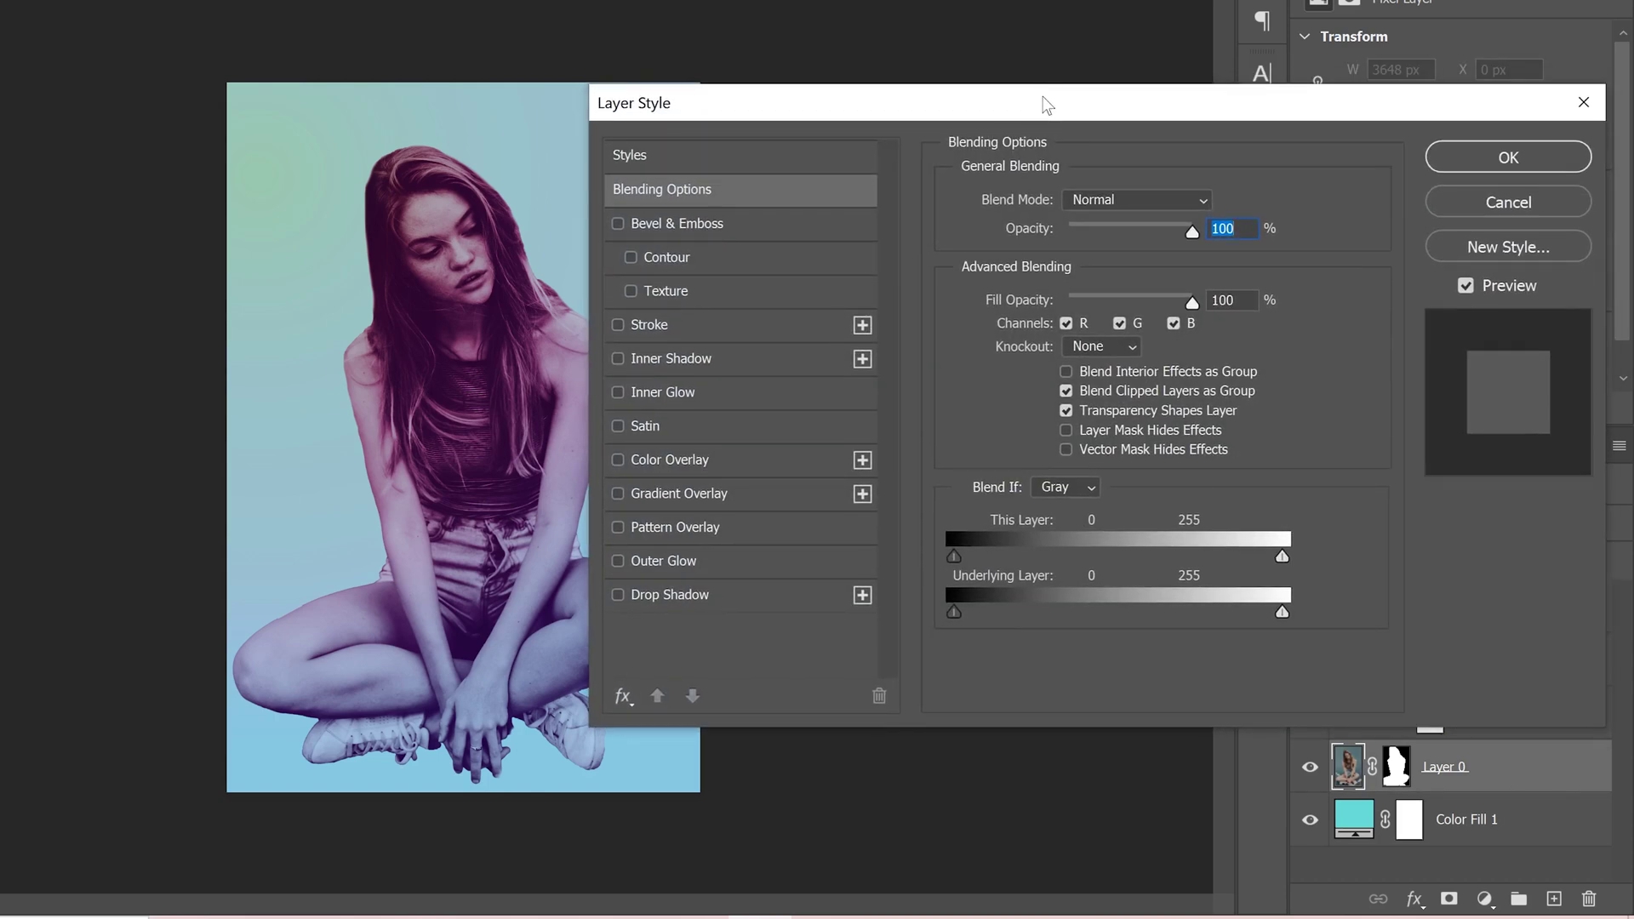
pyautogui.click(666, 596)
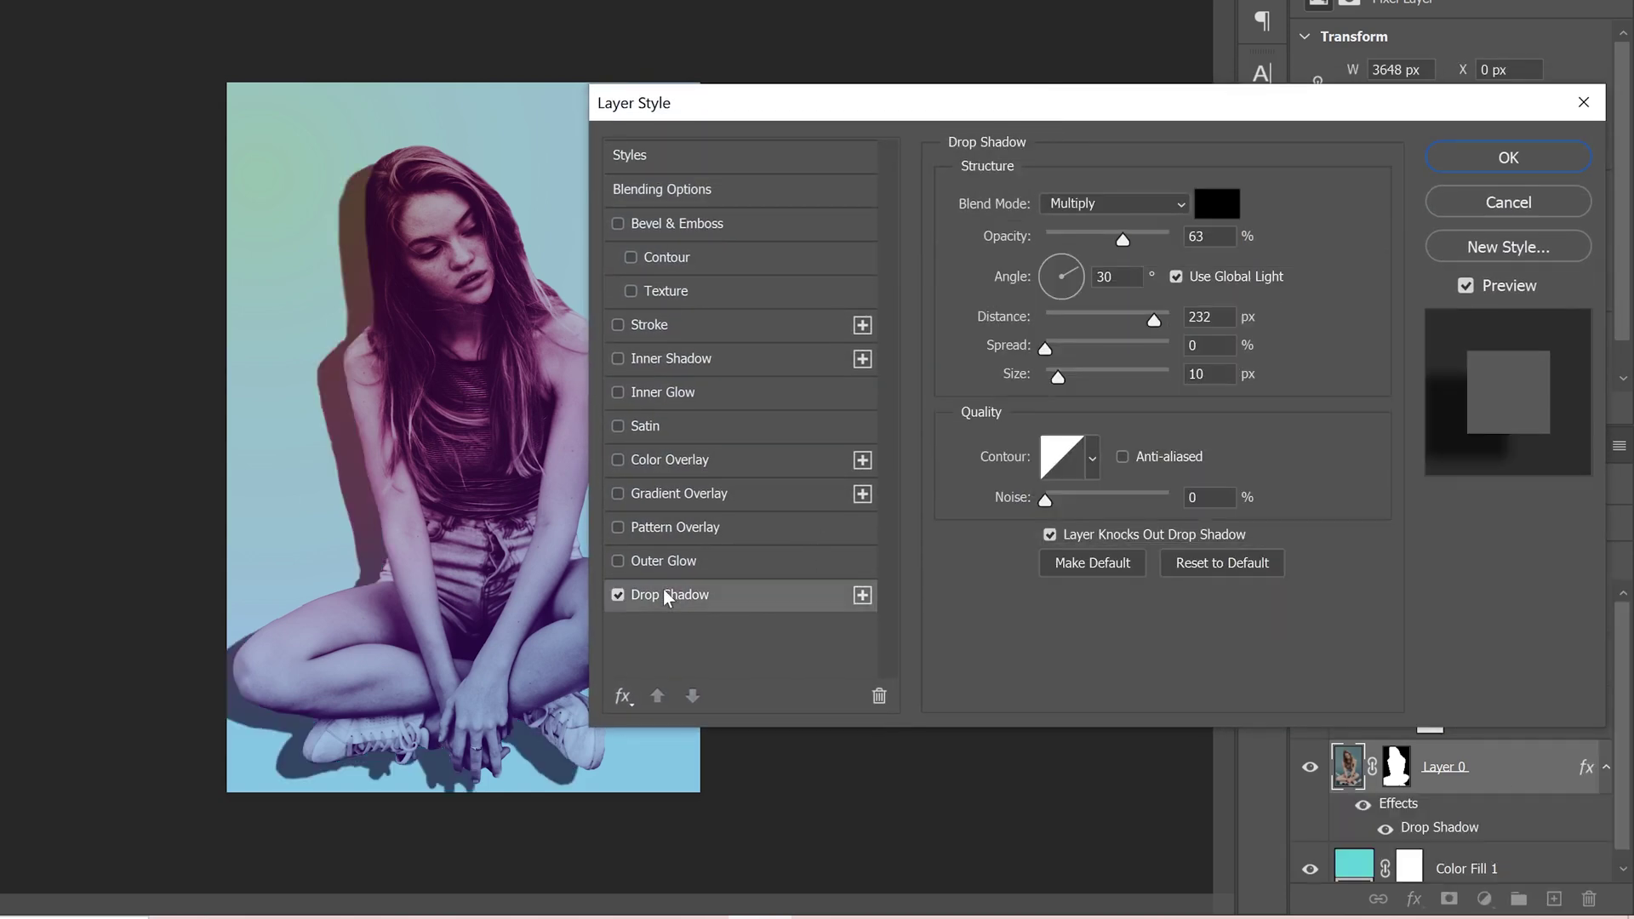
pyautogui.click(617, 595)
pyautogui.click(617, 595)
pyautogui.moveTo(1154, 321)
pyautogui.mouseDown()
pyautogui.moveTo(1100, 329)
pyautogui.moveTo(1150, 329)
pyautogui.mouseUp()
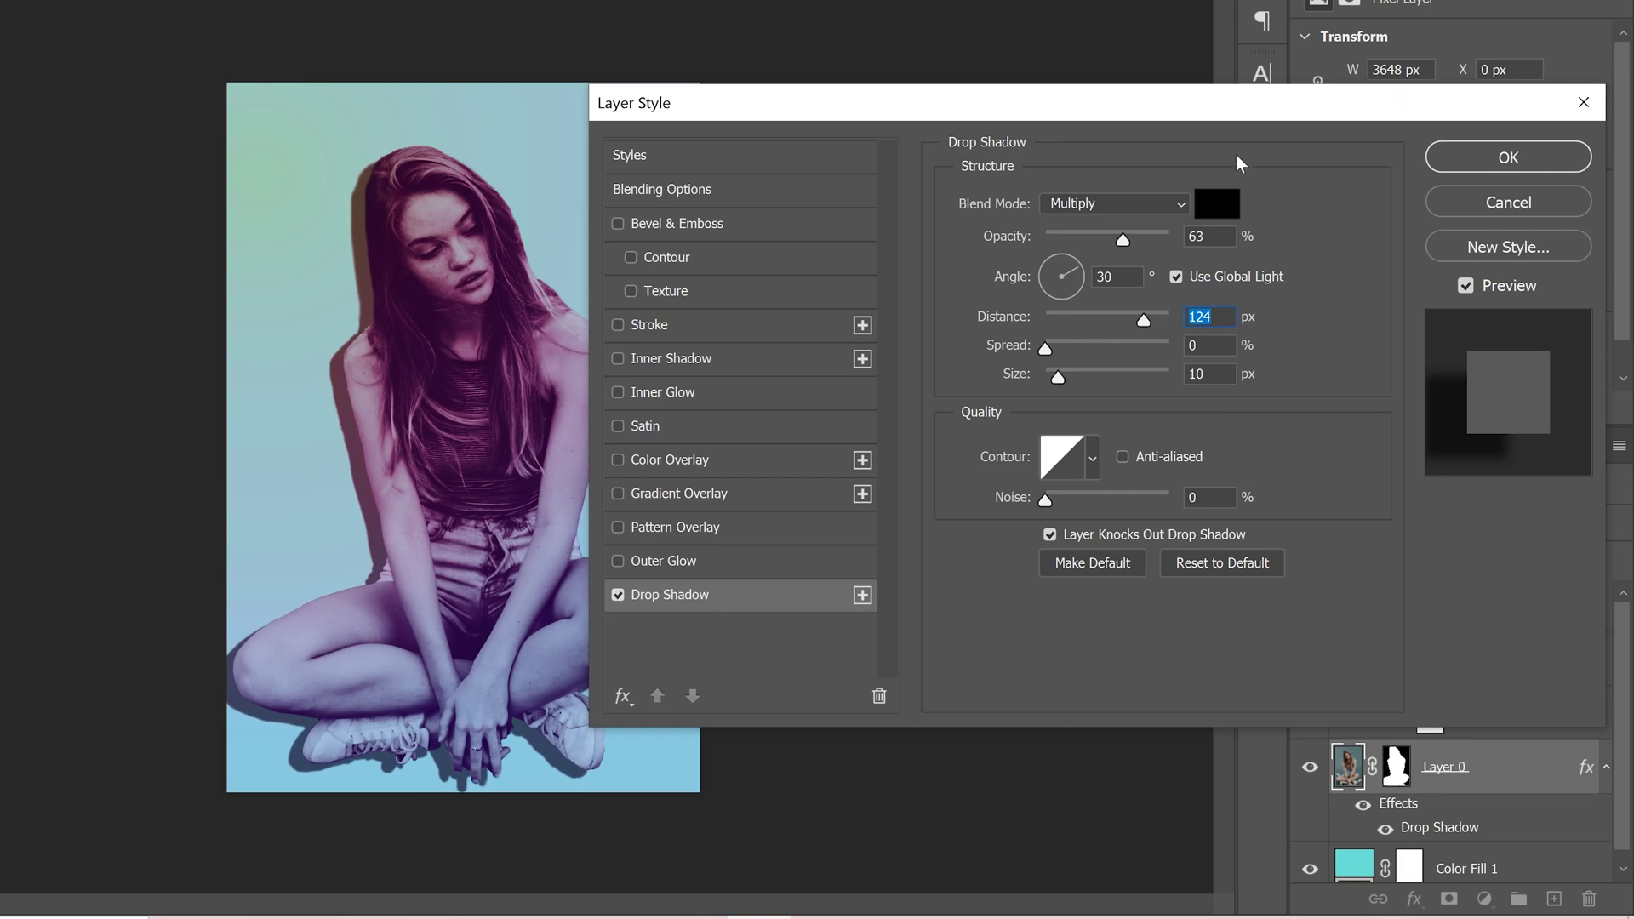
pyautogui.click(1500, 160)
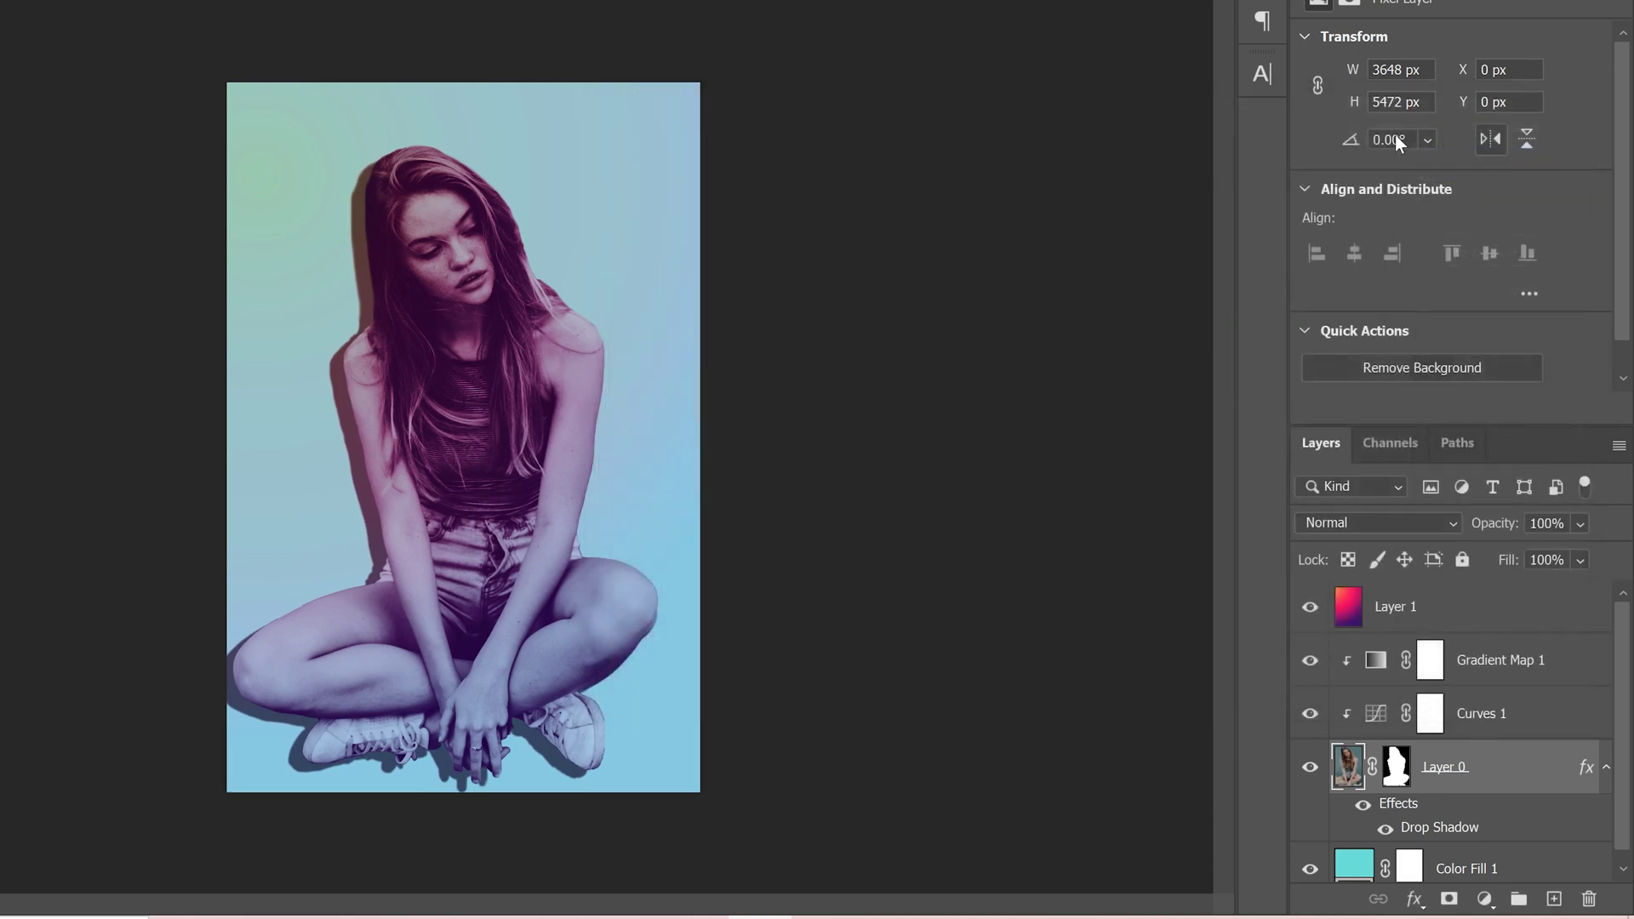
# Convert Layer 0's drop shadow effect into a separate layer
pyautogui.rightClick(1438, 831)
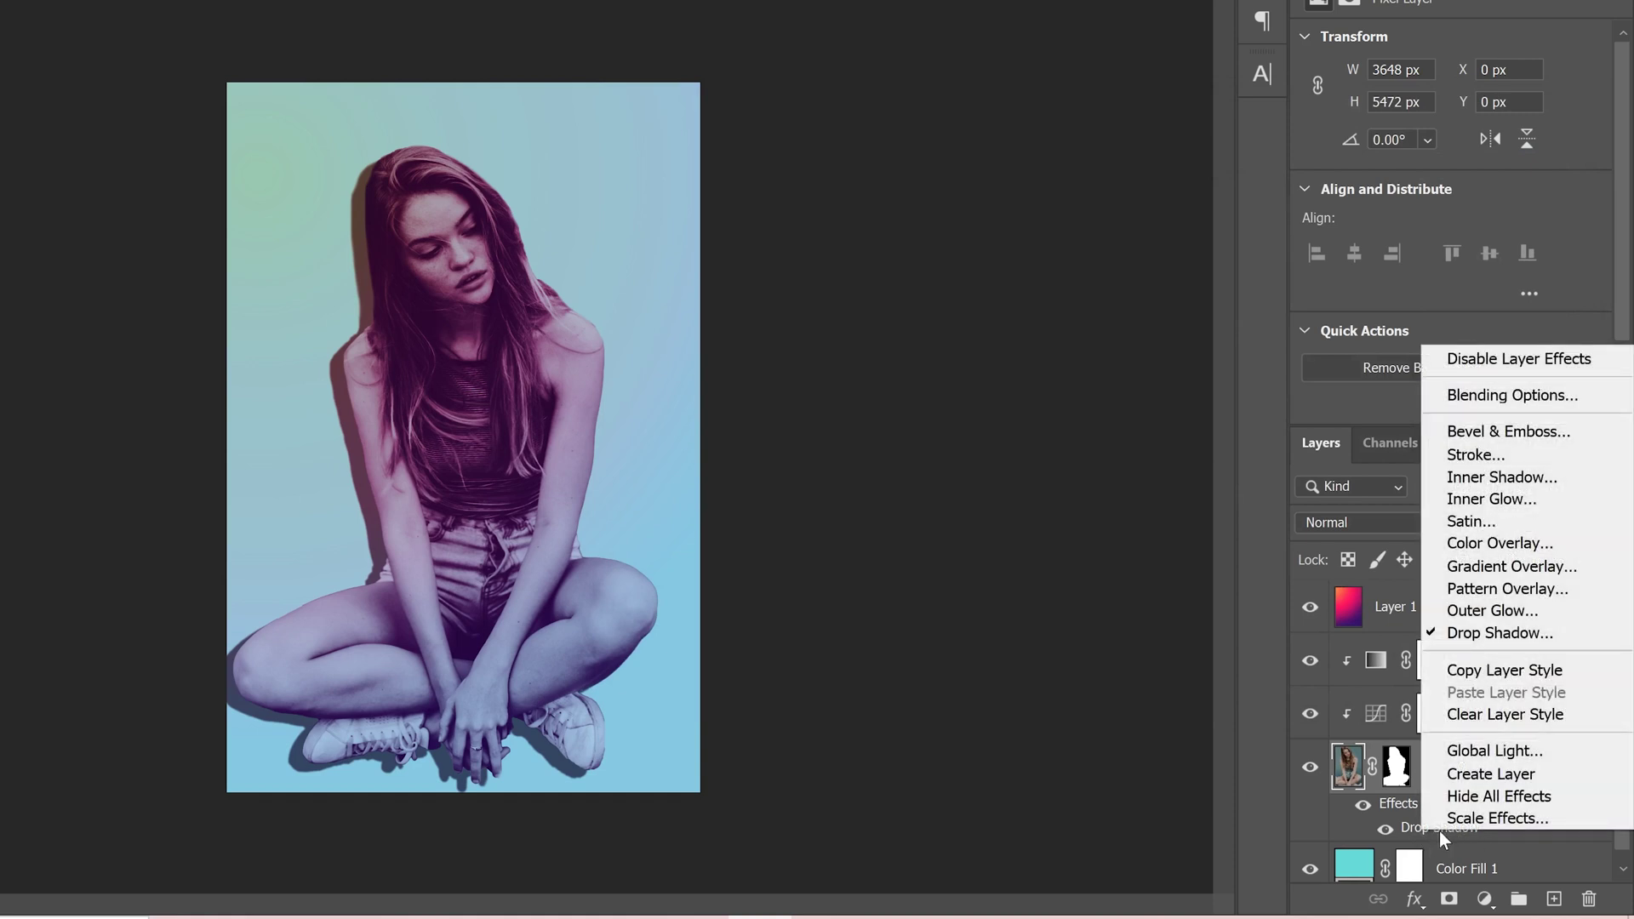
pyautogui.click(1486, 775)
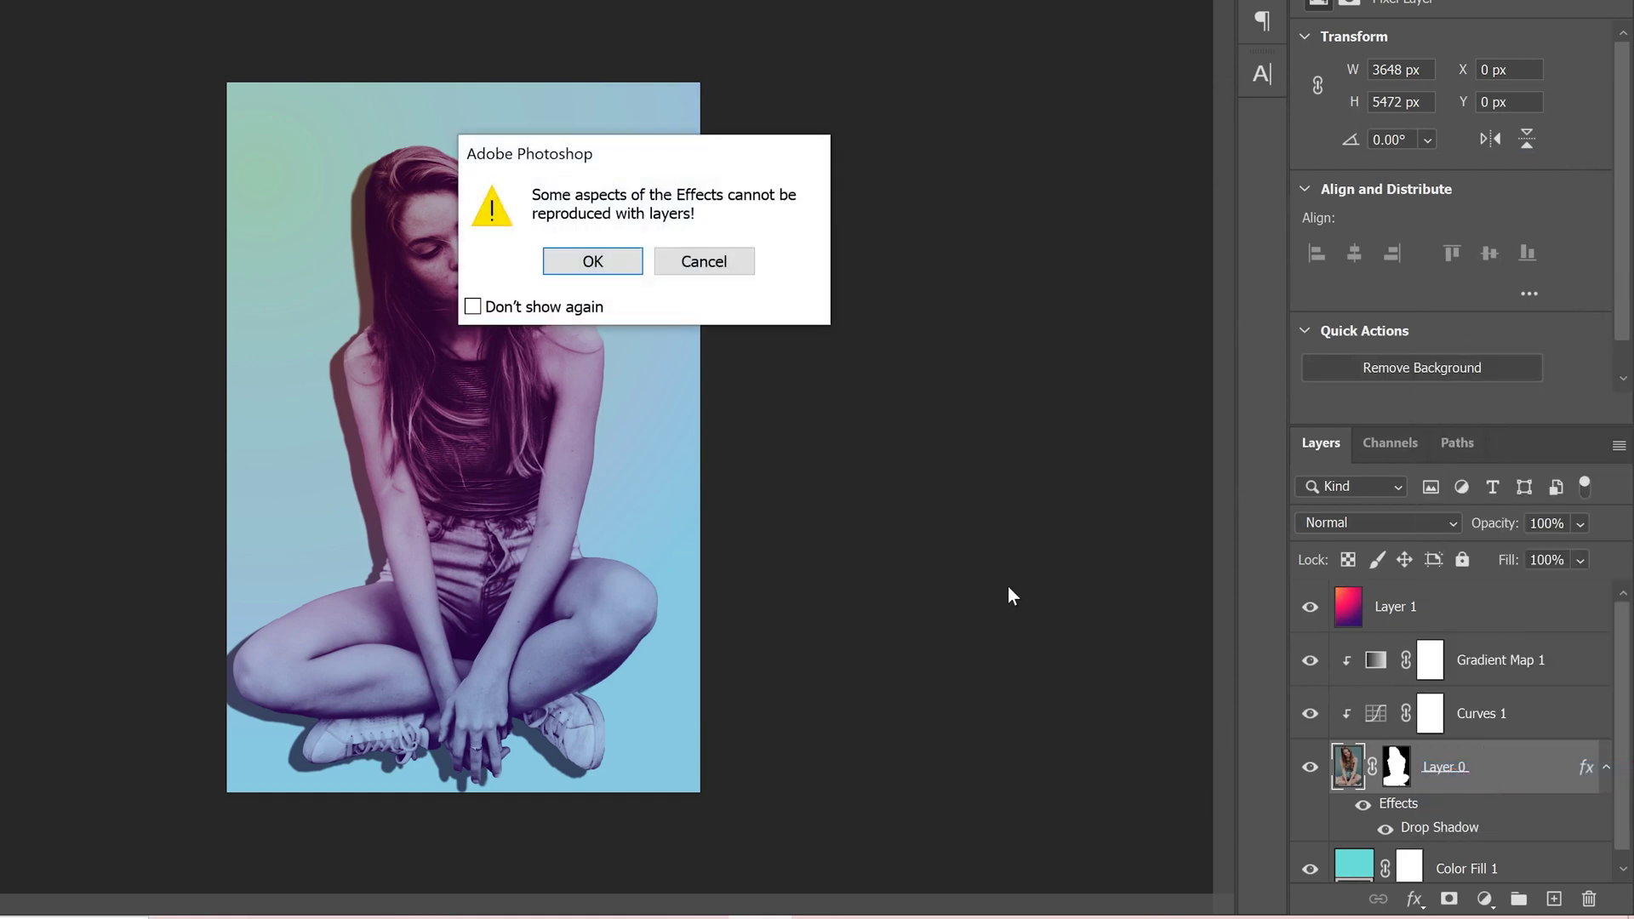
pyautogui.click(595, 264)
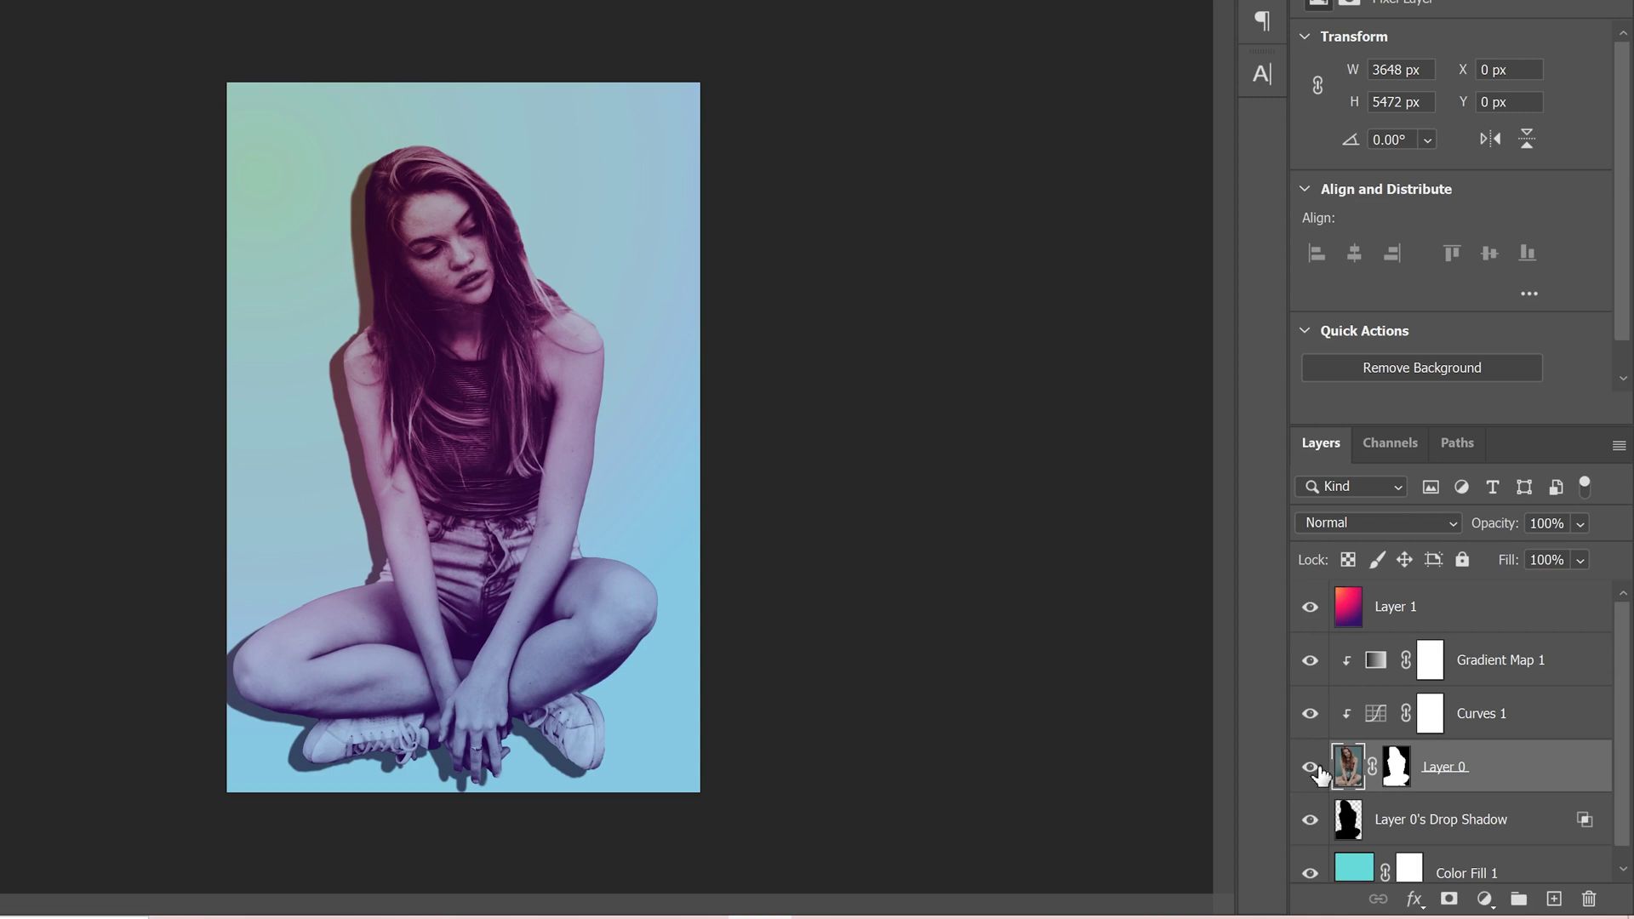
# Transform the drop shadow layer, squashing it to about 1350 px high, placing it under the legs and shoes and rotating it slightly clockwise
pyautogui.click(1354, 822)
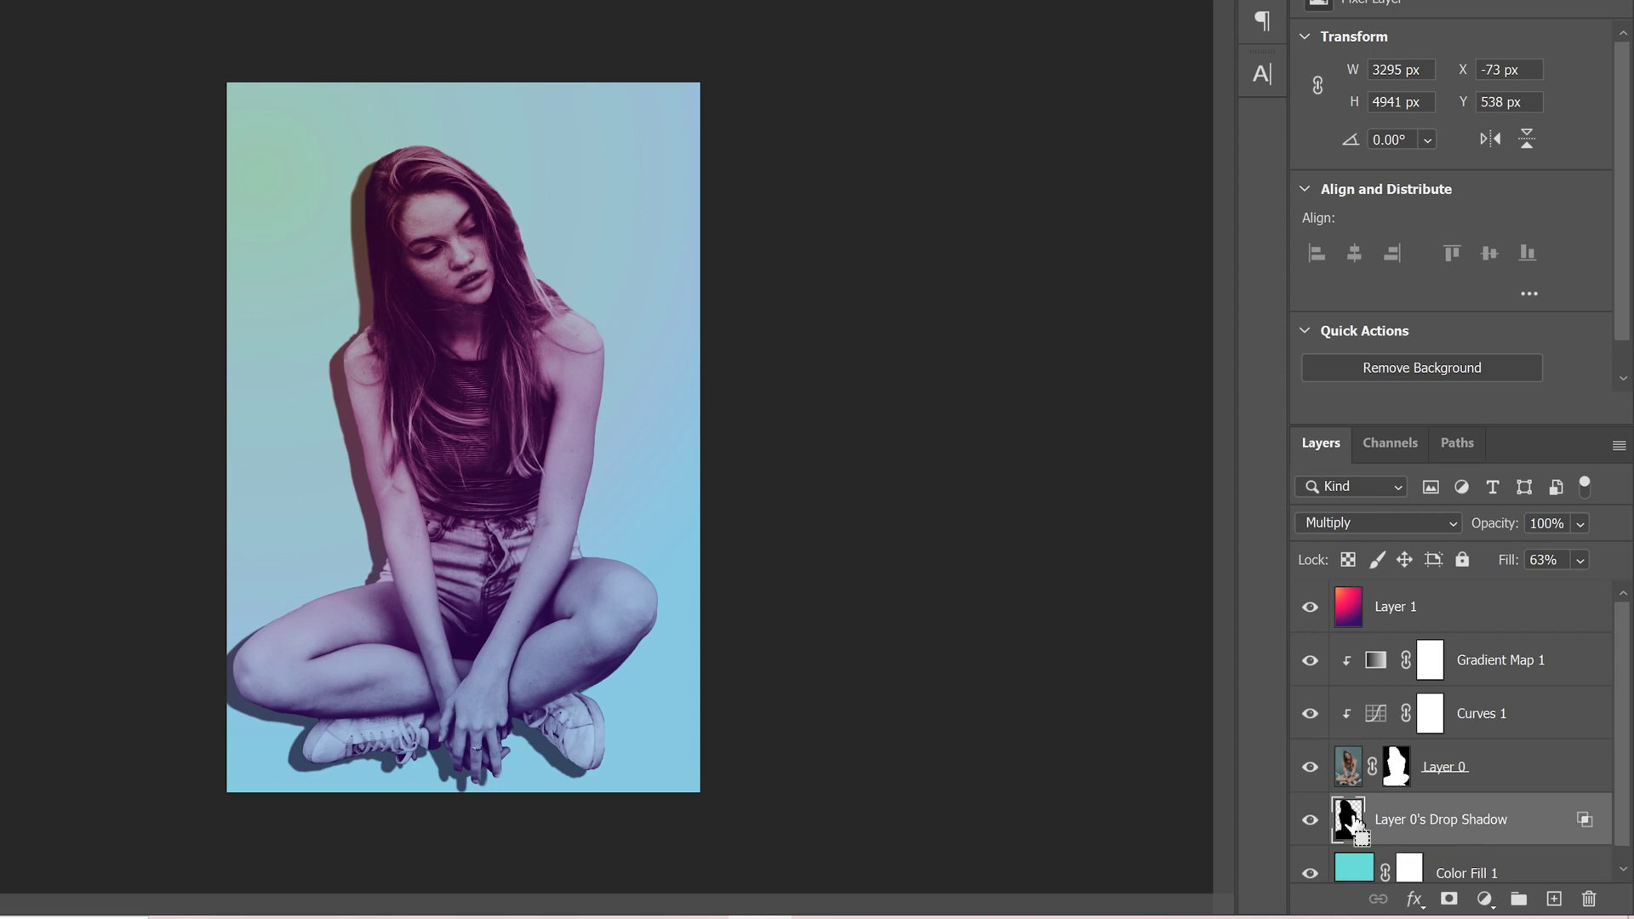
pyautogui.hotkey('ctrl', 't')
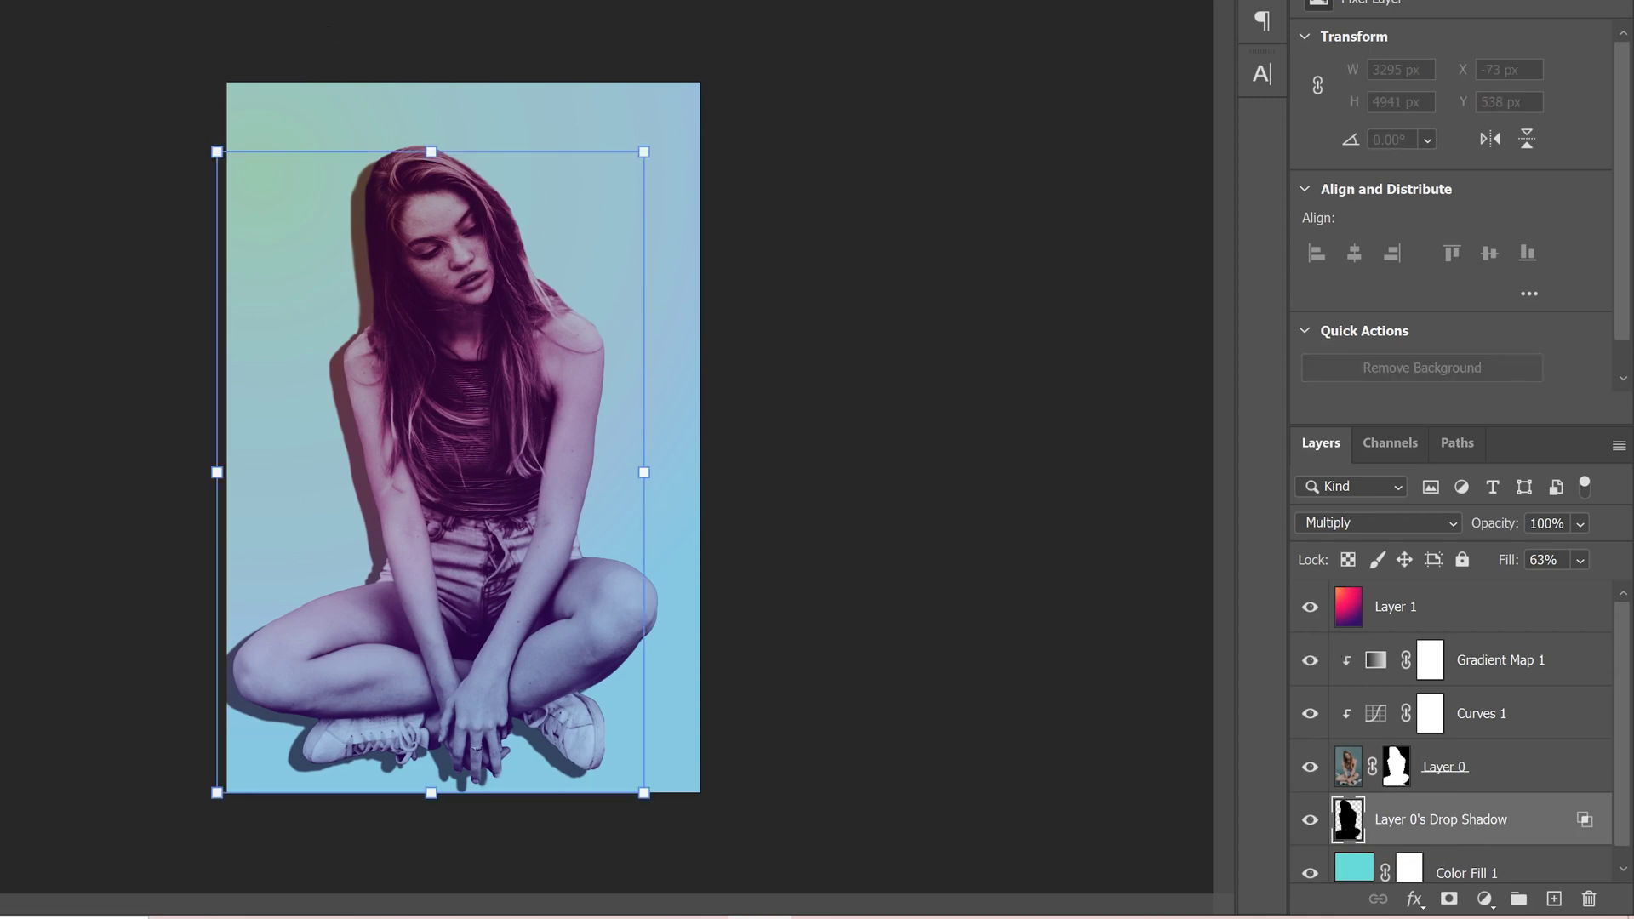
pyautogui.moveTo(434, 151)
pyautogui.mouseDown()
pyautogui.moveTo(434, 380)
pyautogui.moveTo(434, 166)
pyautogui.mouseUp()
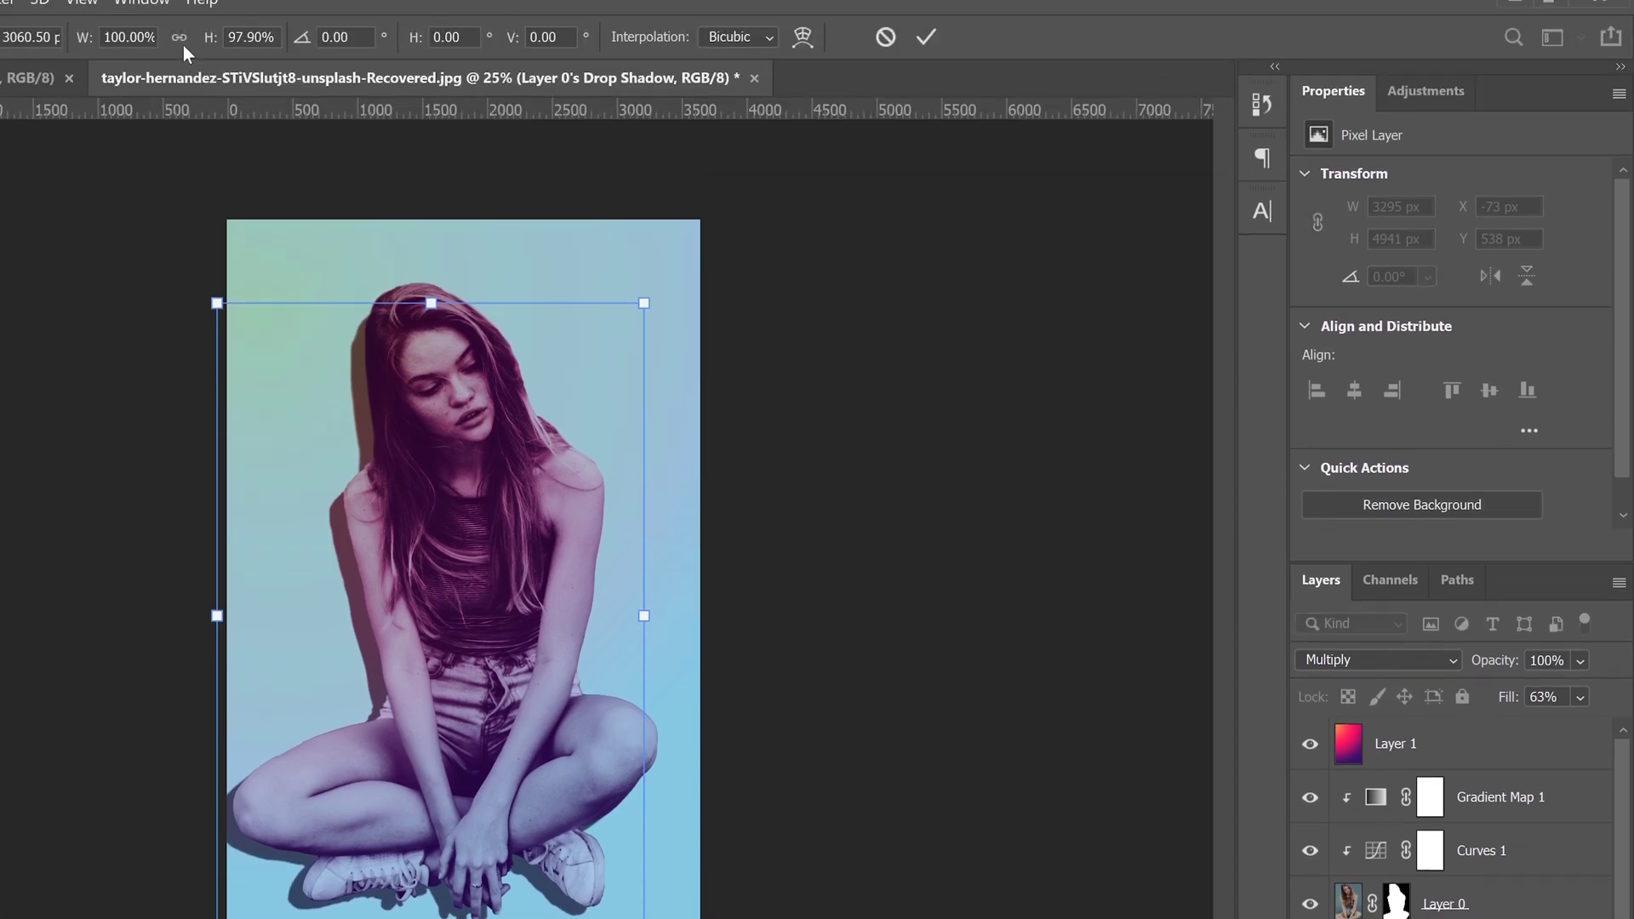
pyautogui.click(179, 36)
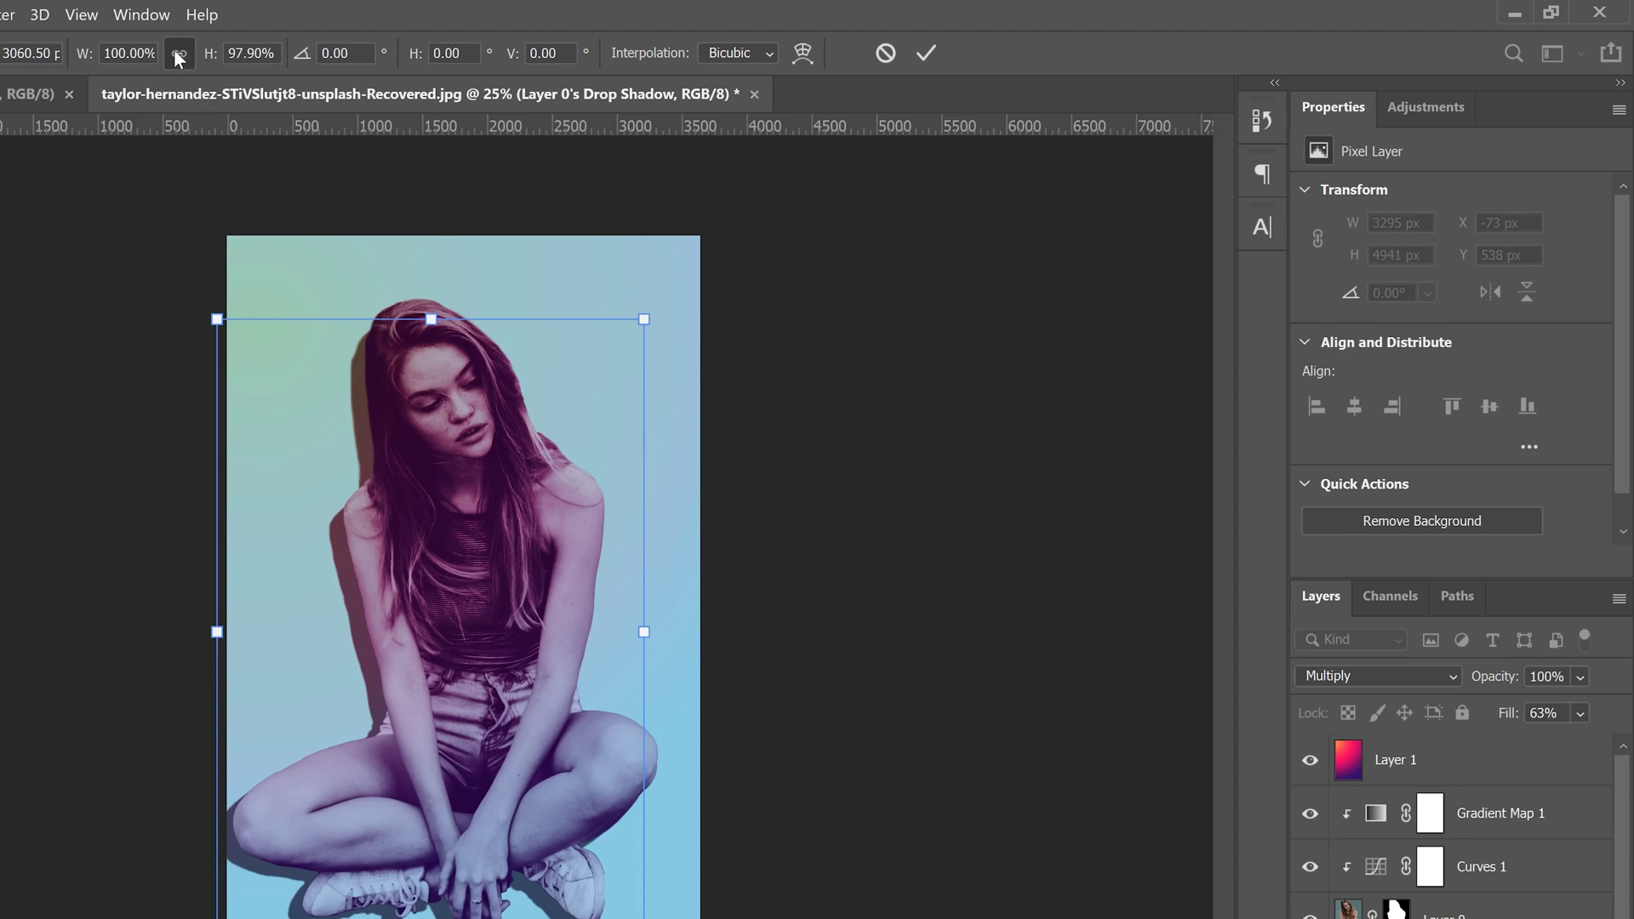
pyautogui.moveTo(431, 320); pyautogui.dragTo(457, 632)
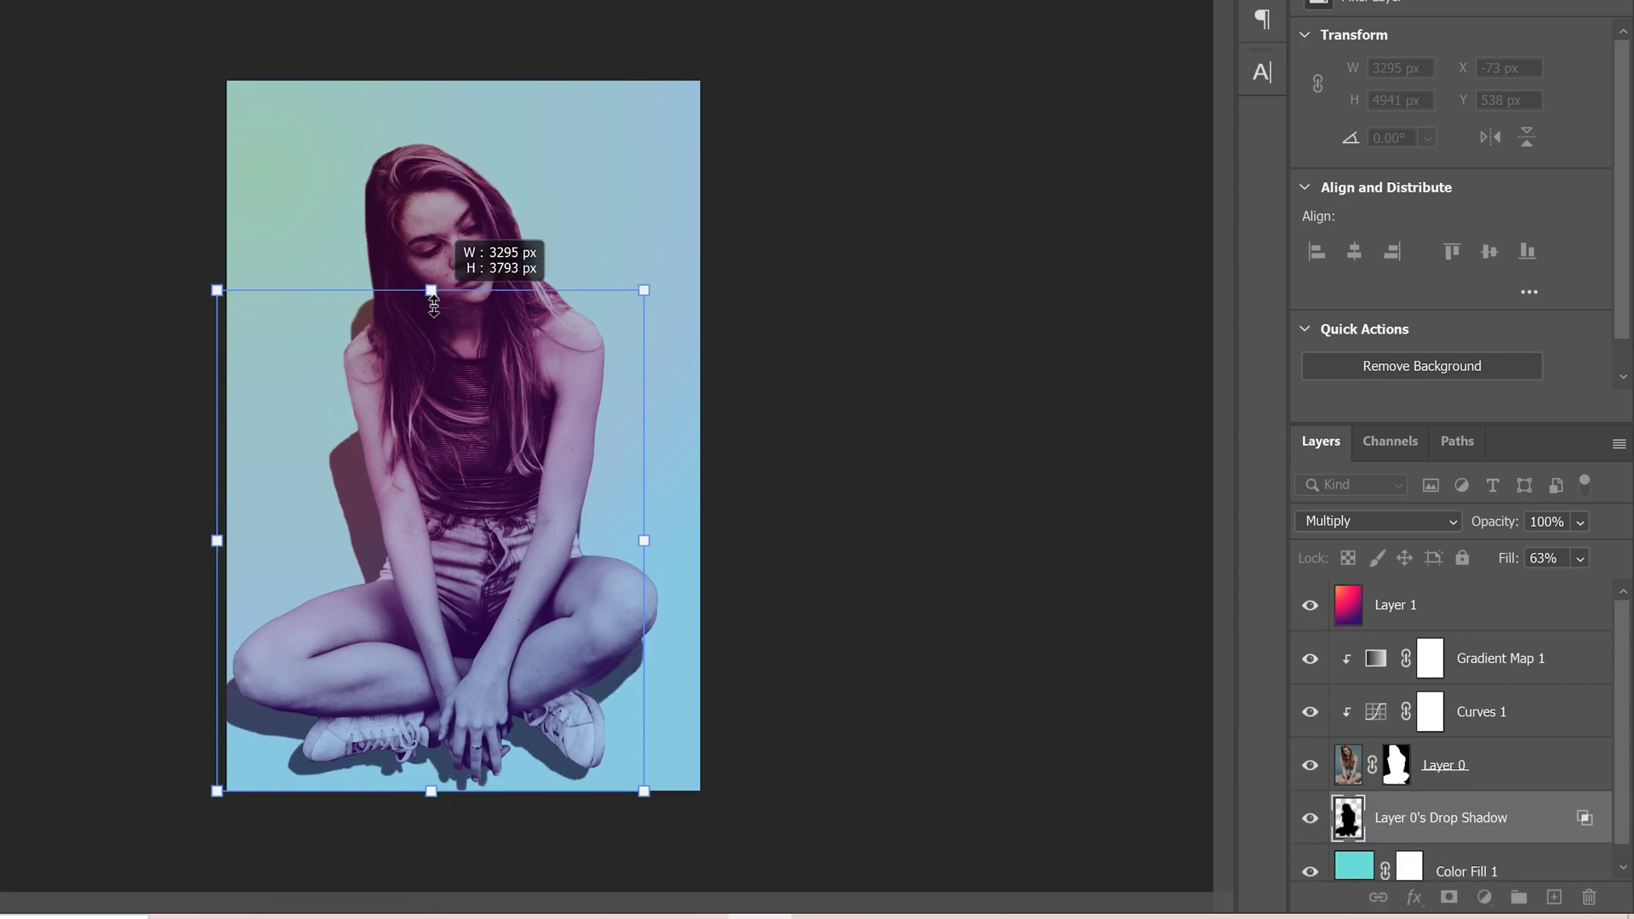
pyautogui.moveTo(515, 730); pyautogui.dragTo(524, 714)
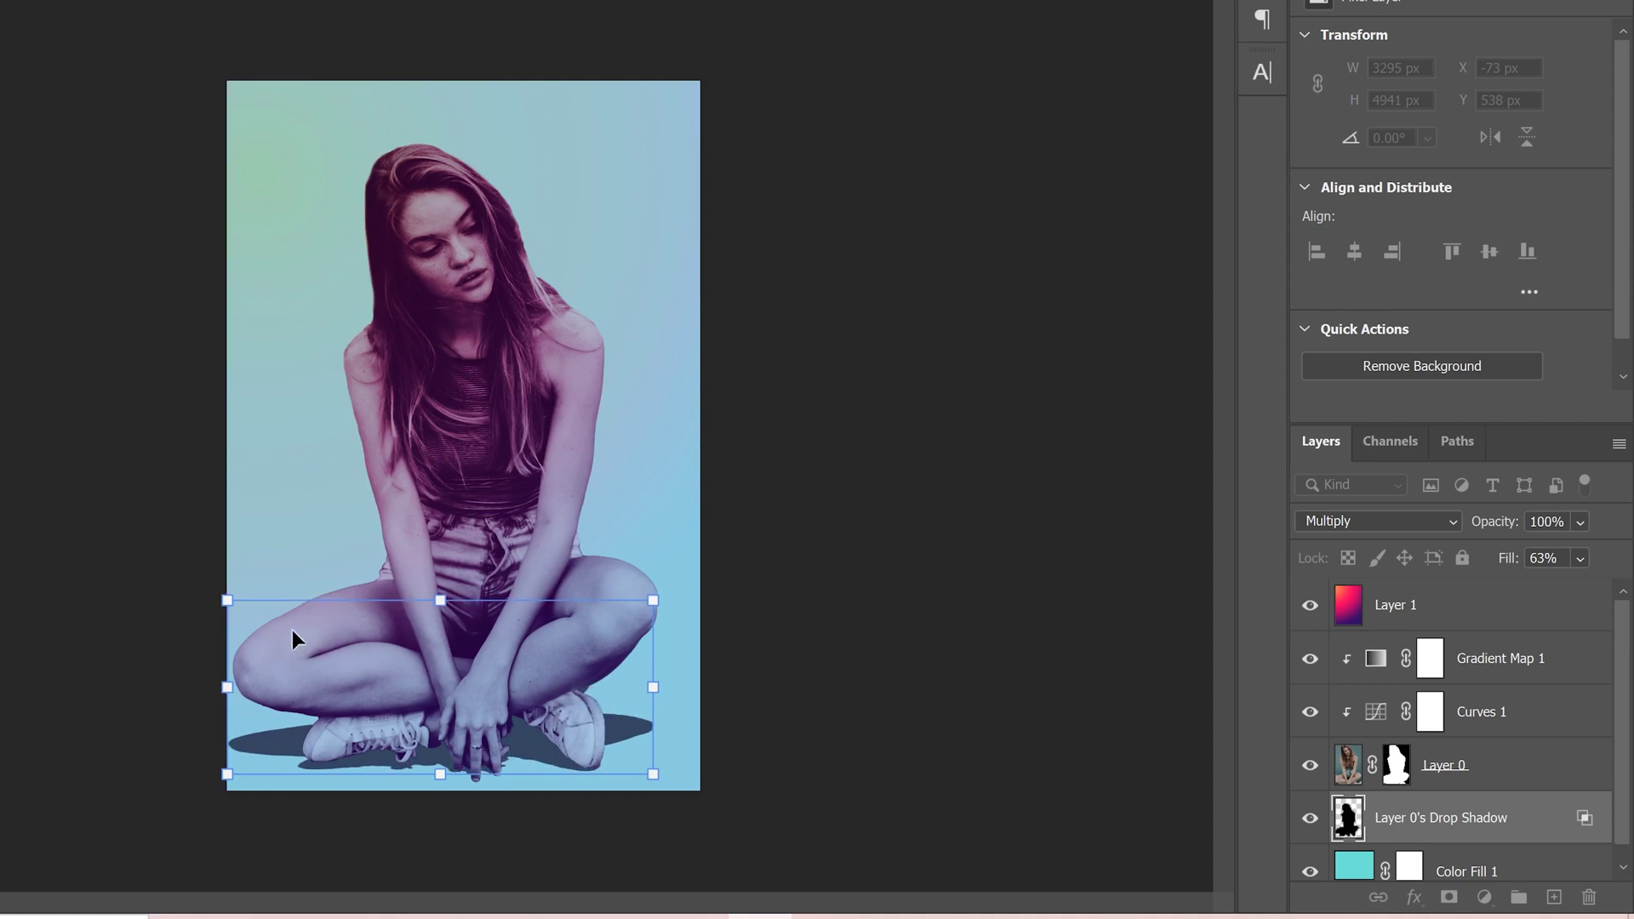
pyautogui.moveTo(208, 573); pyautogui.dragTo(216, 577)
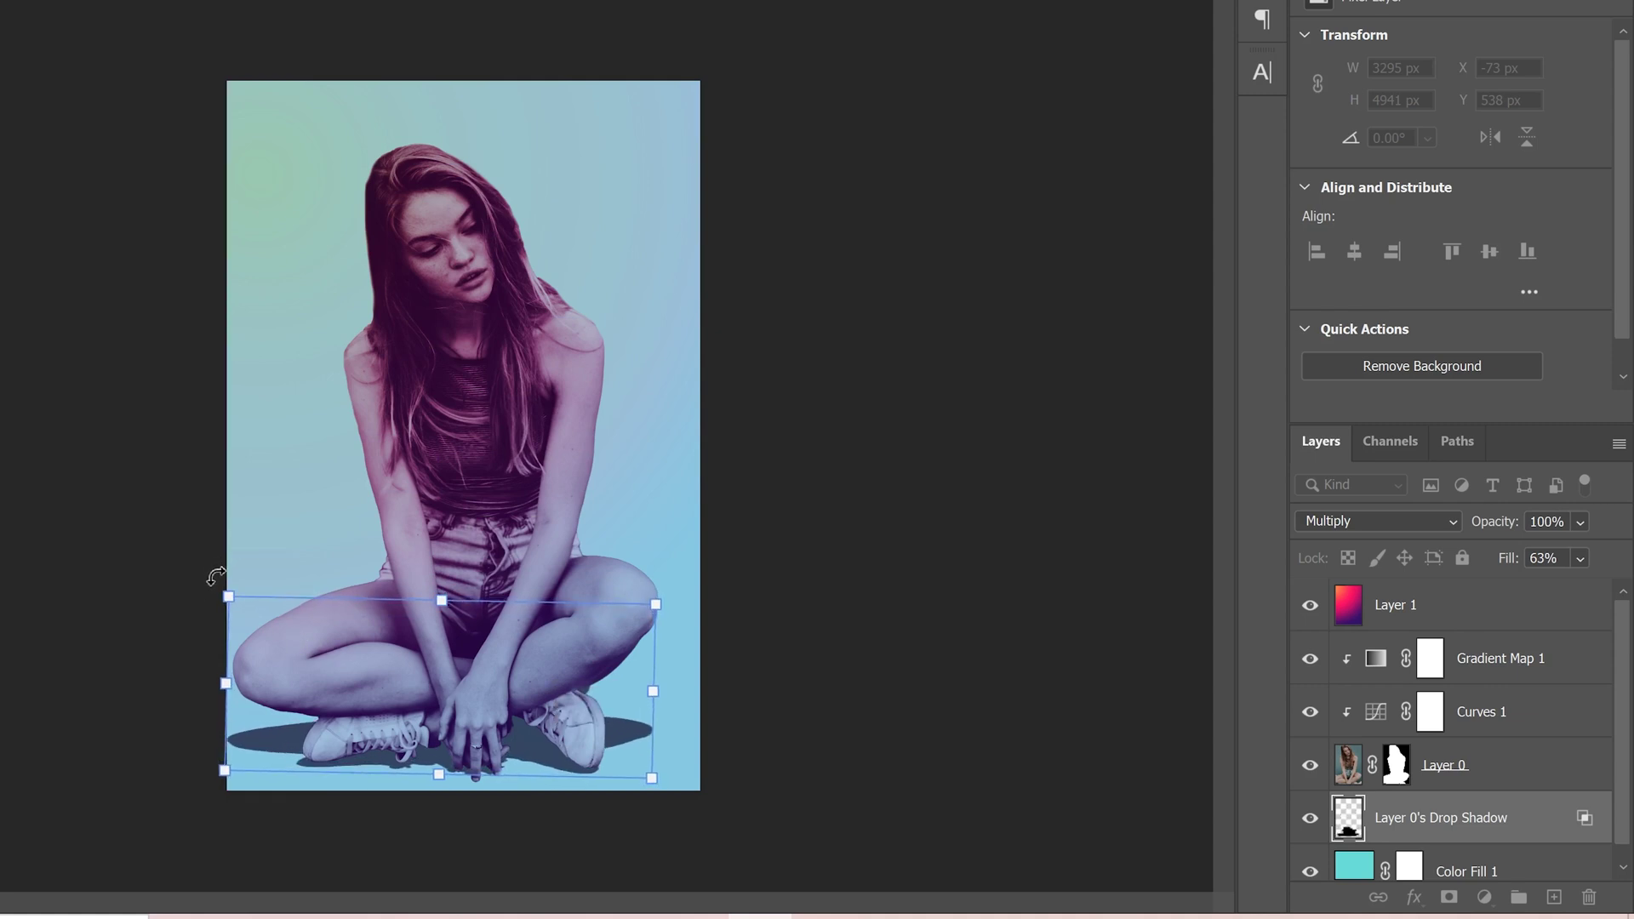
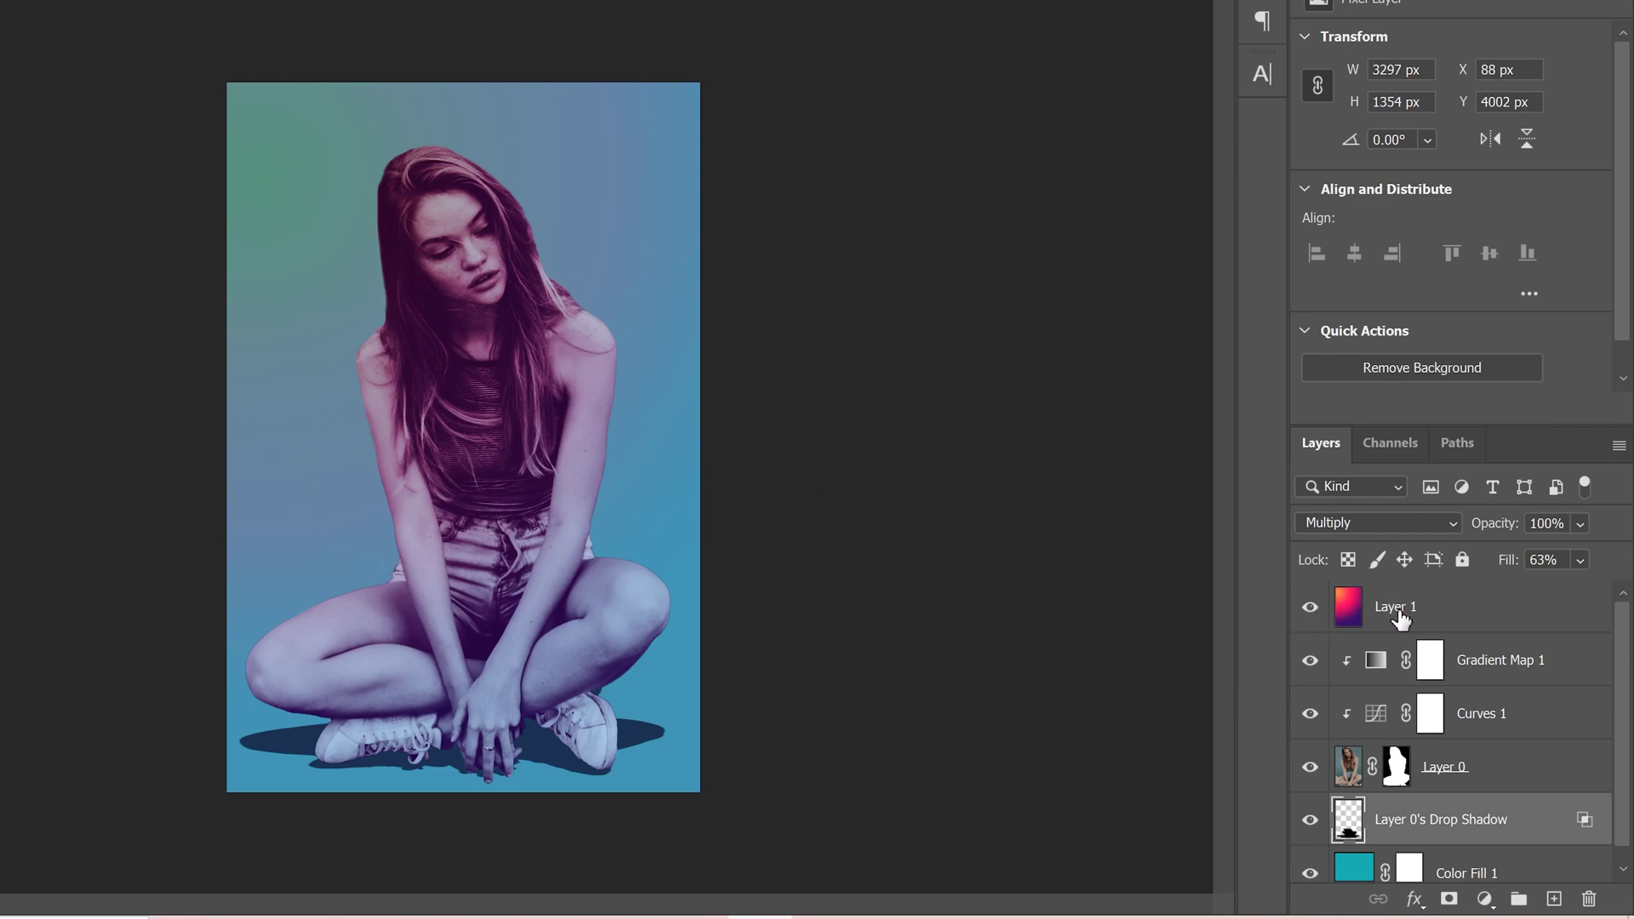
# Duplicate the gradient Layer 1 and place the copy between the drop shadow layer and Color Fill 1
pyautogui.click(1485, 611)
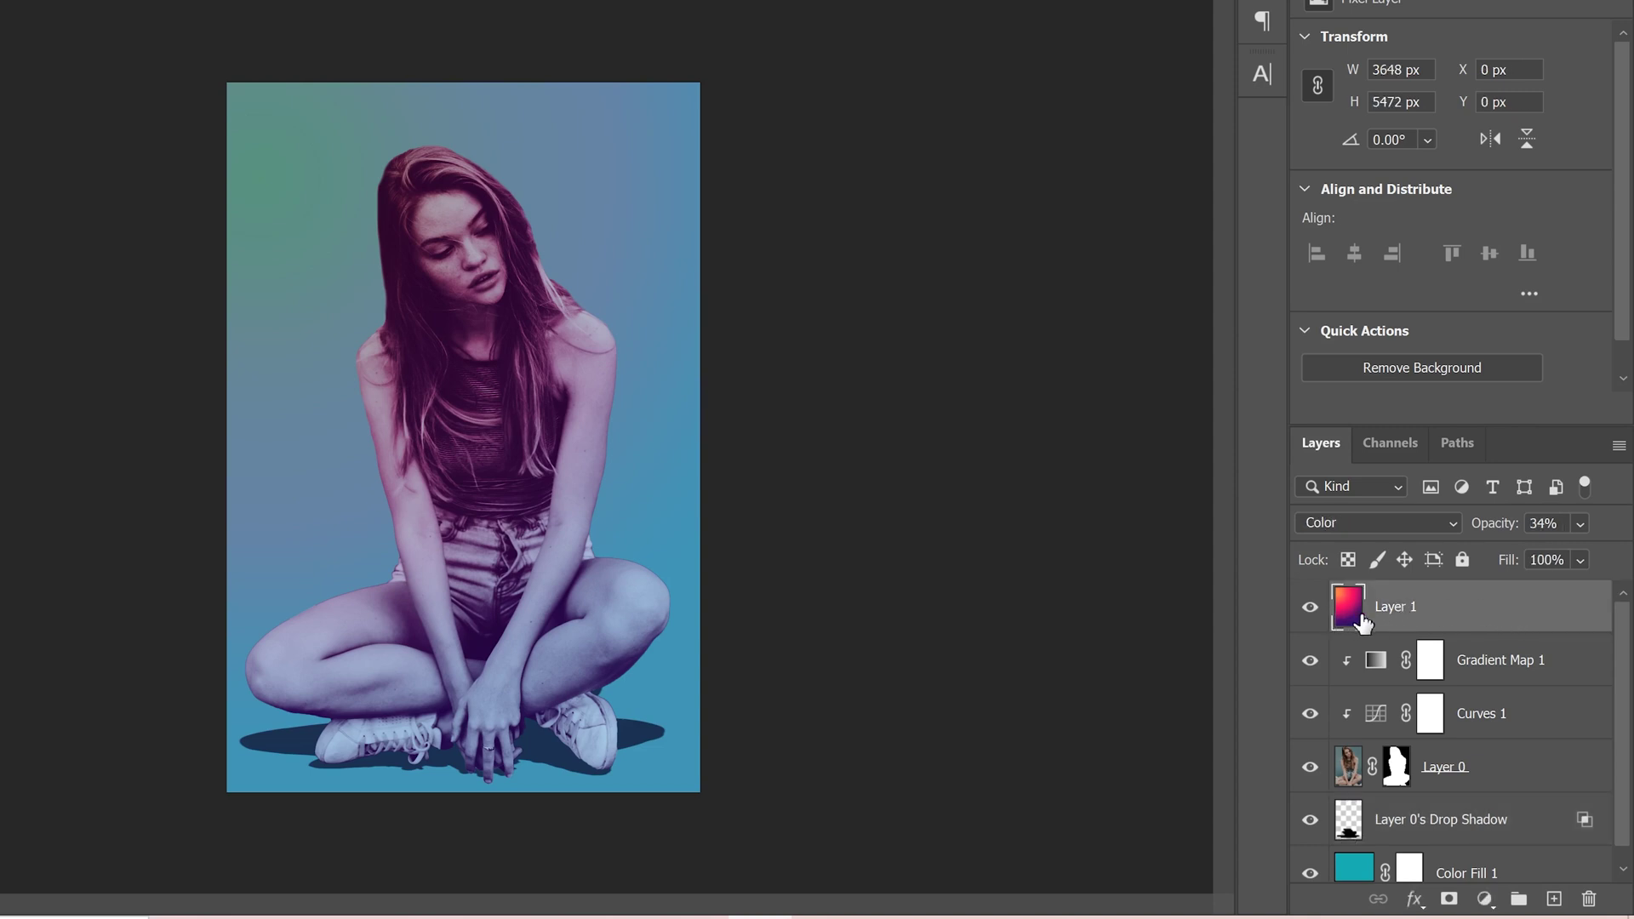
pyautogui.moveTo(1360, 624); pyautogui.dragTo(1409, 854)
pyautogui.scroll(-1, 1625, 654)
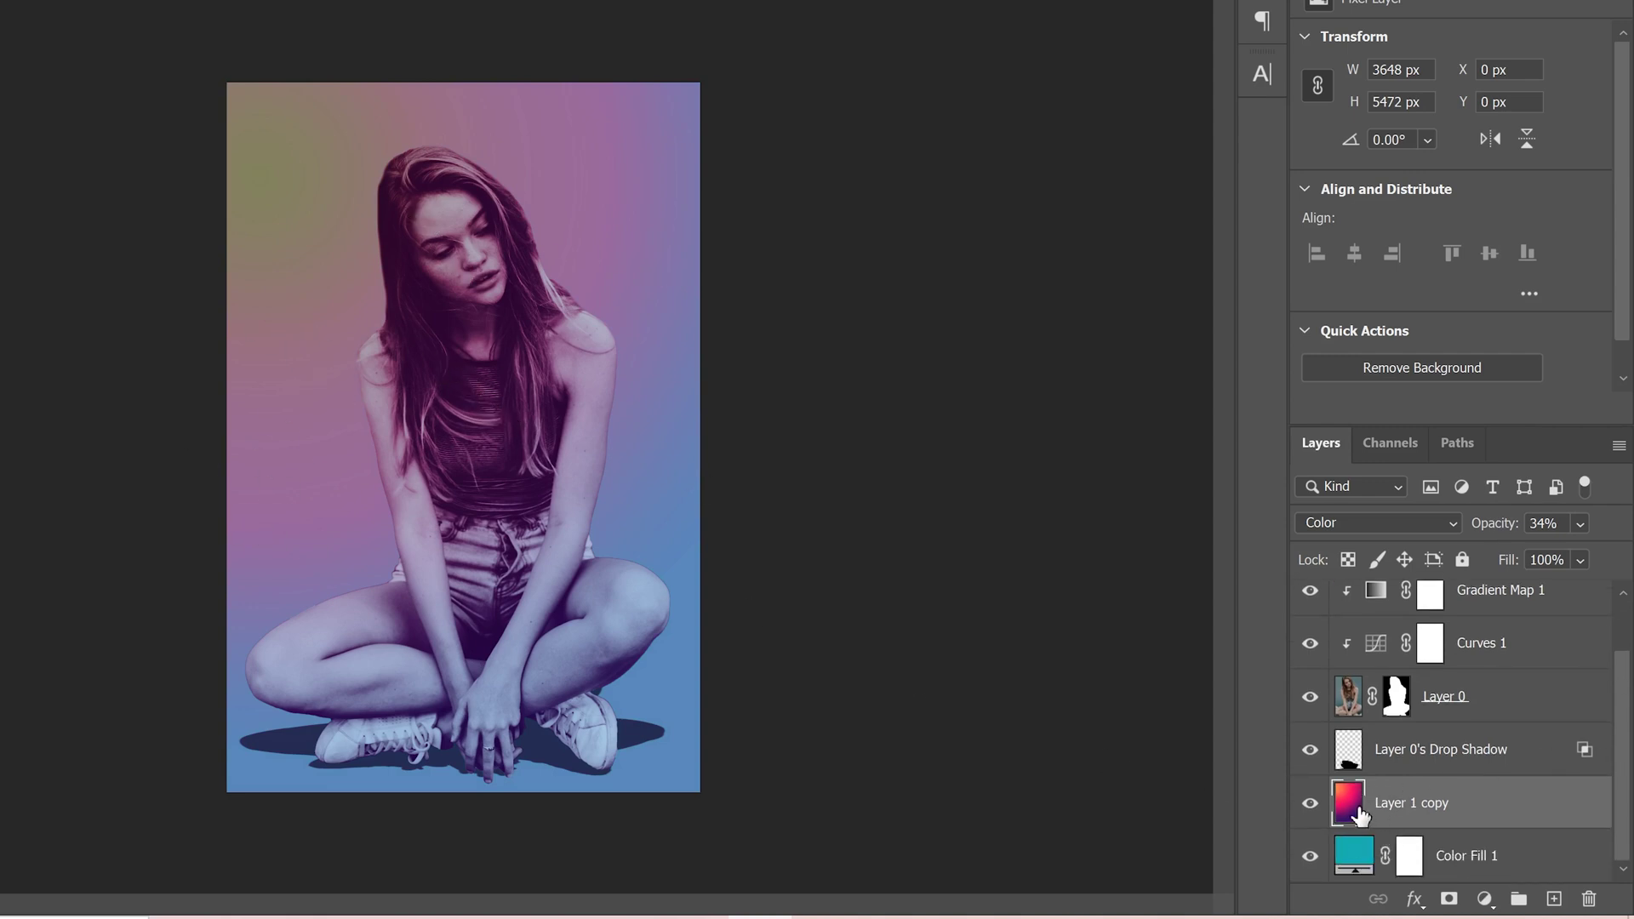
# Clip the top gradient Layer 1 to the woman's layer stack with a clipping mask
pyautogui.click(1360, 864)
pyautogui.scroll(2, 1622, 781)
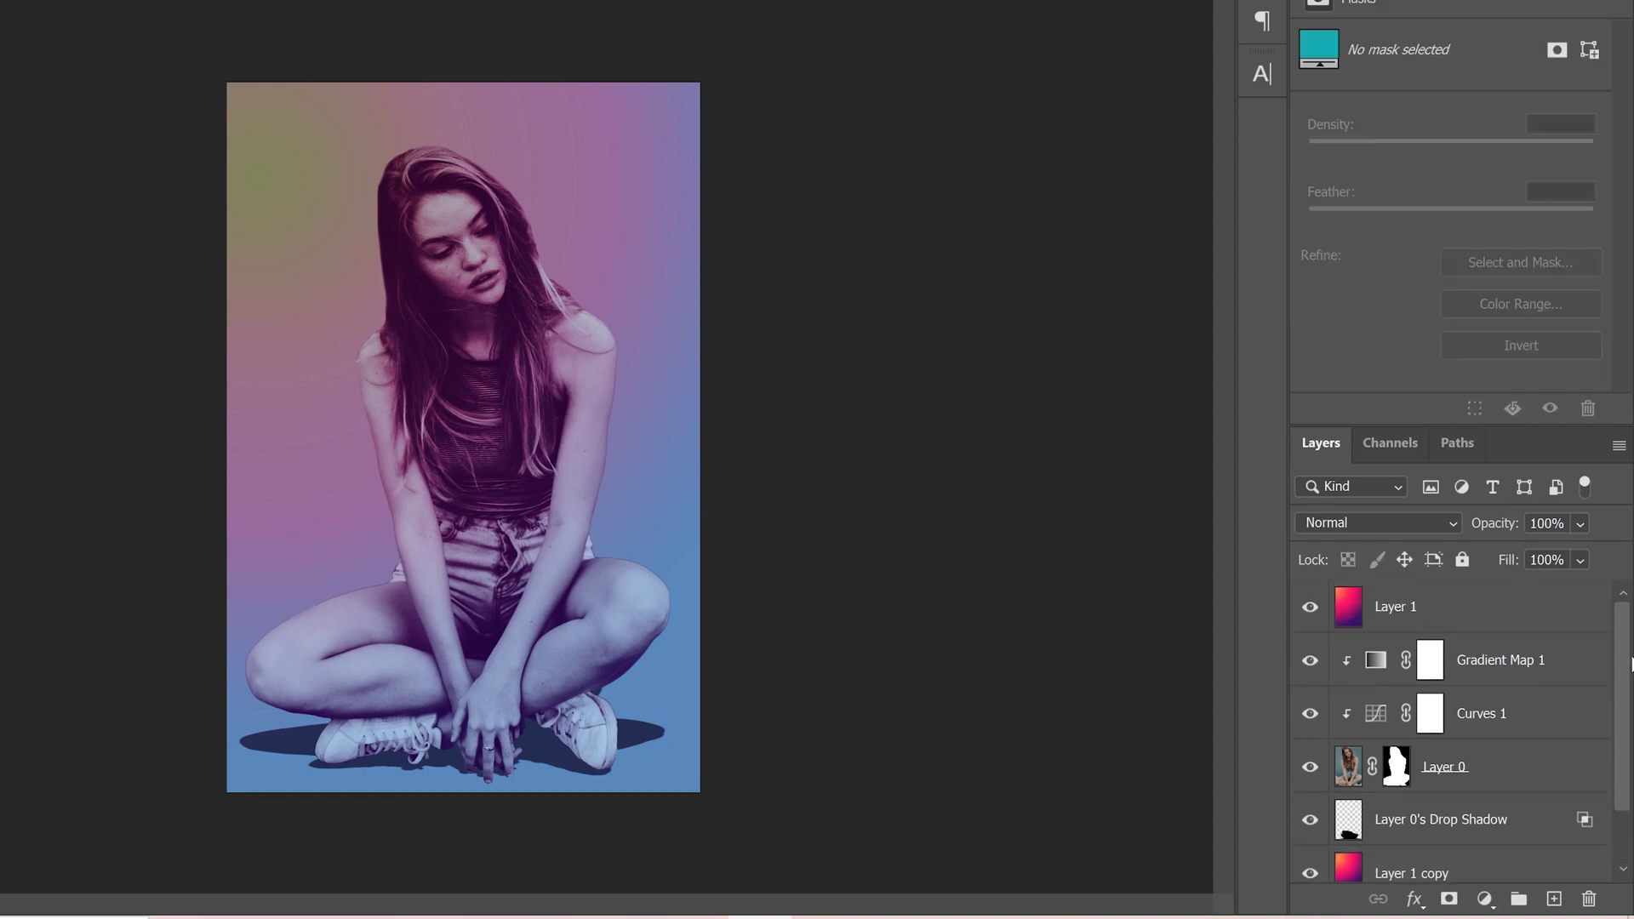
pyautogui.click(1358, 606)
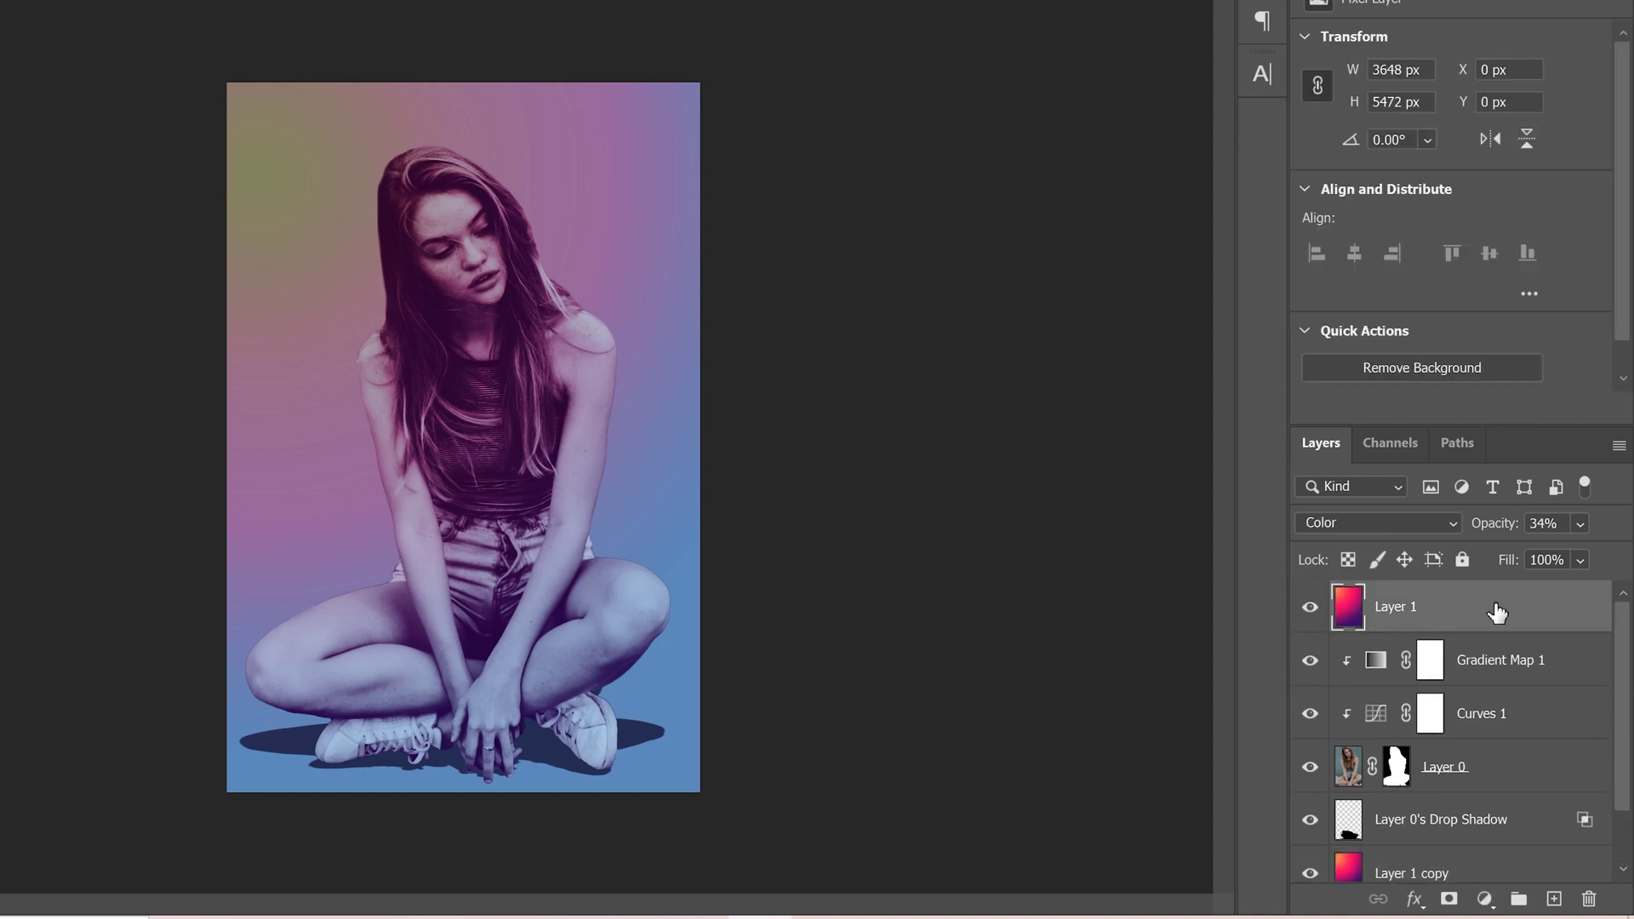
pyautogui.rightClick(1533, 604)
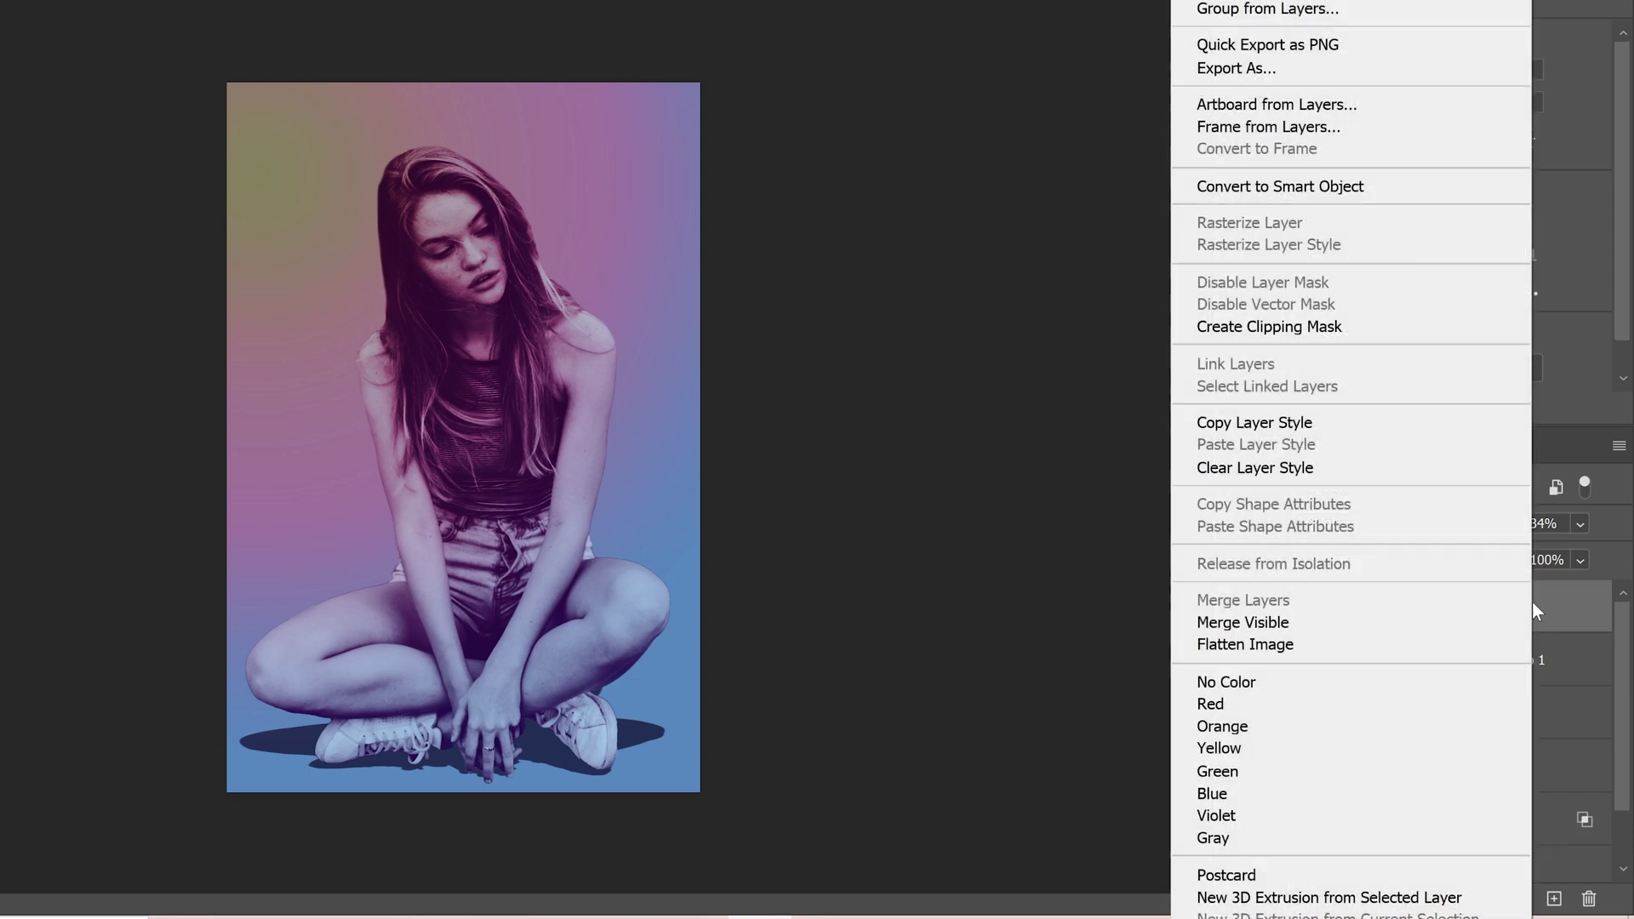
pyautogui.click(1284, 329)
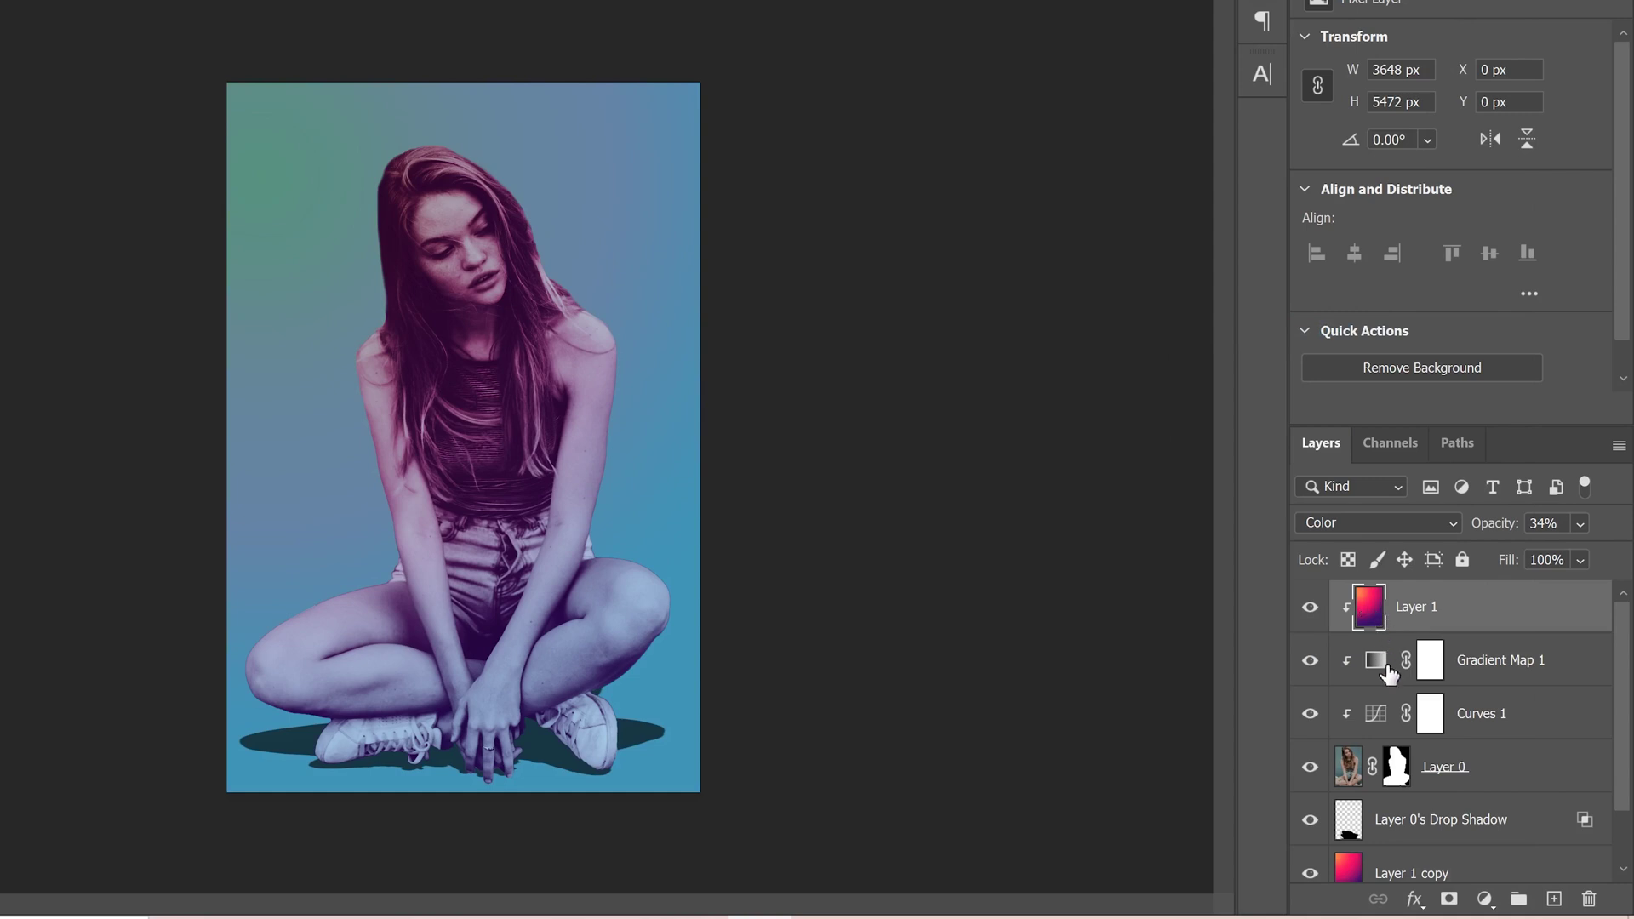
# Add a new empty layer directly above Layer 1 copy, beneath the drop shadow layer
pyautogui.click(1352, 770)
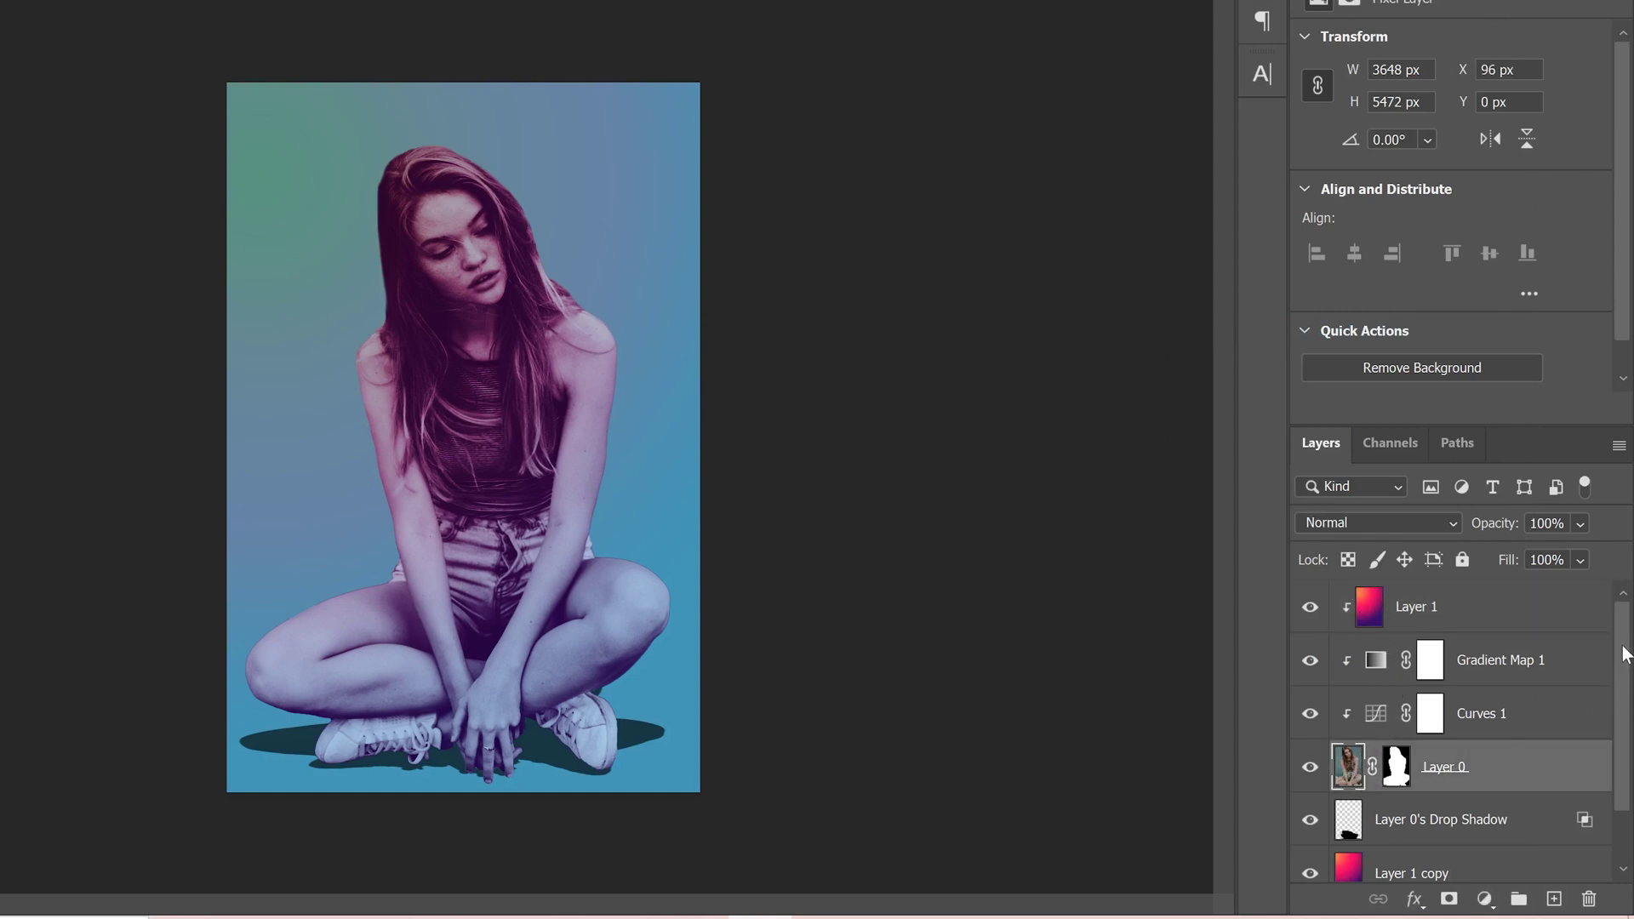
pyautogui.scroll(-2, 1622, 672)
pyautogui.click(1392, 813)
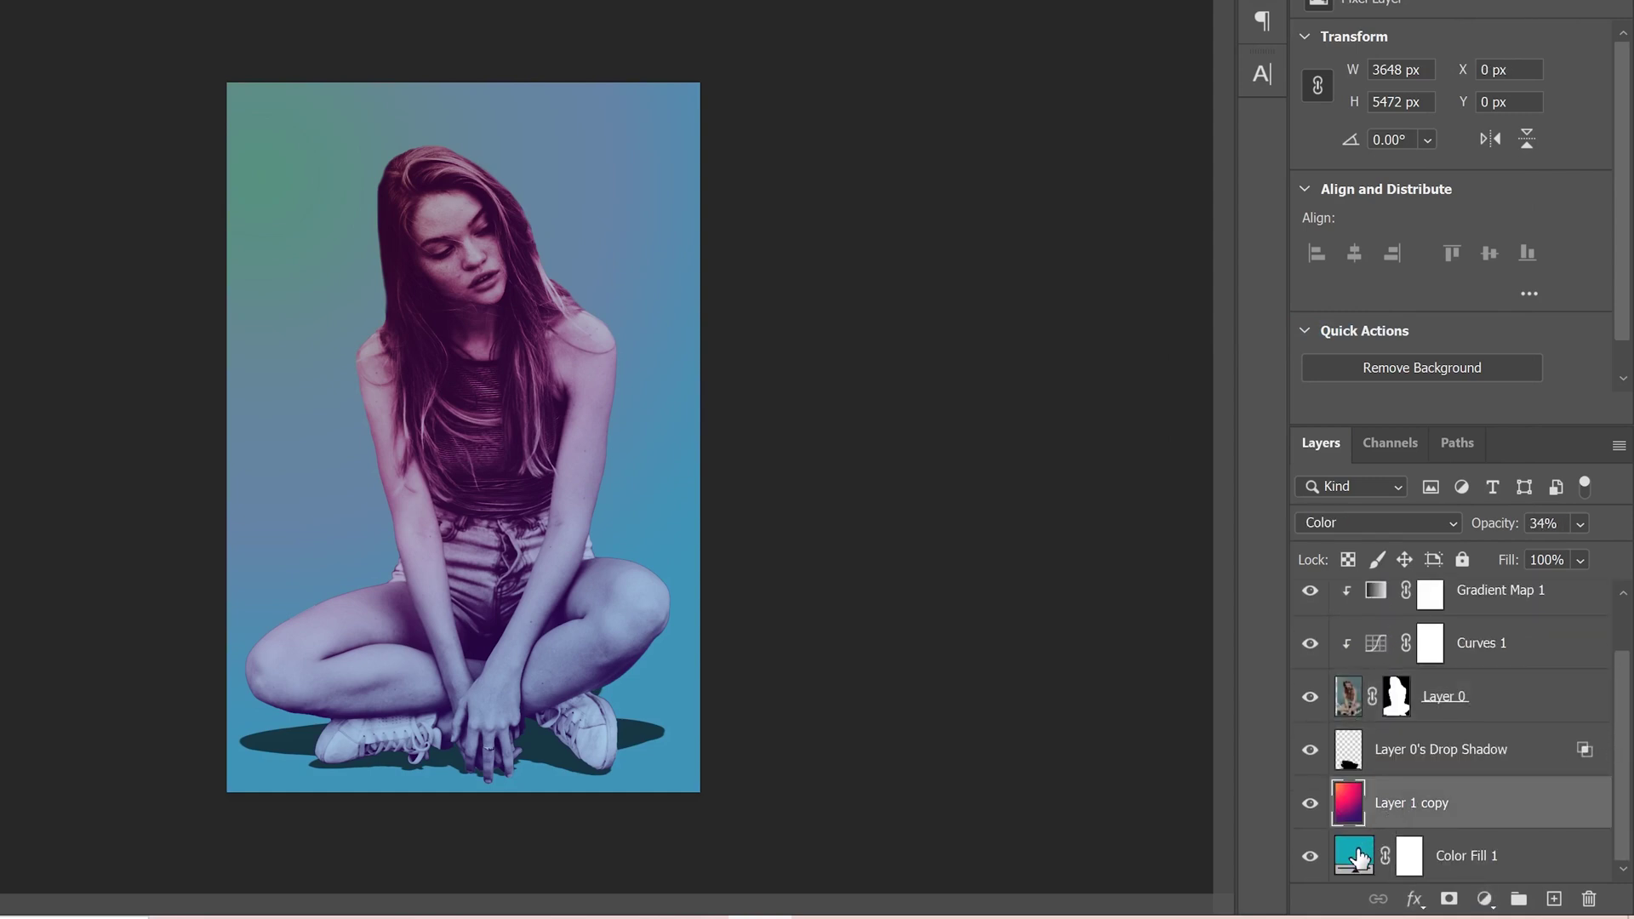
pyautogui.click(1359, 860)
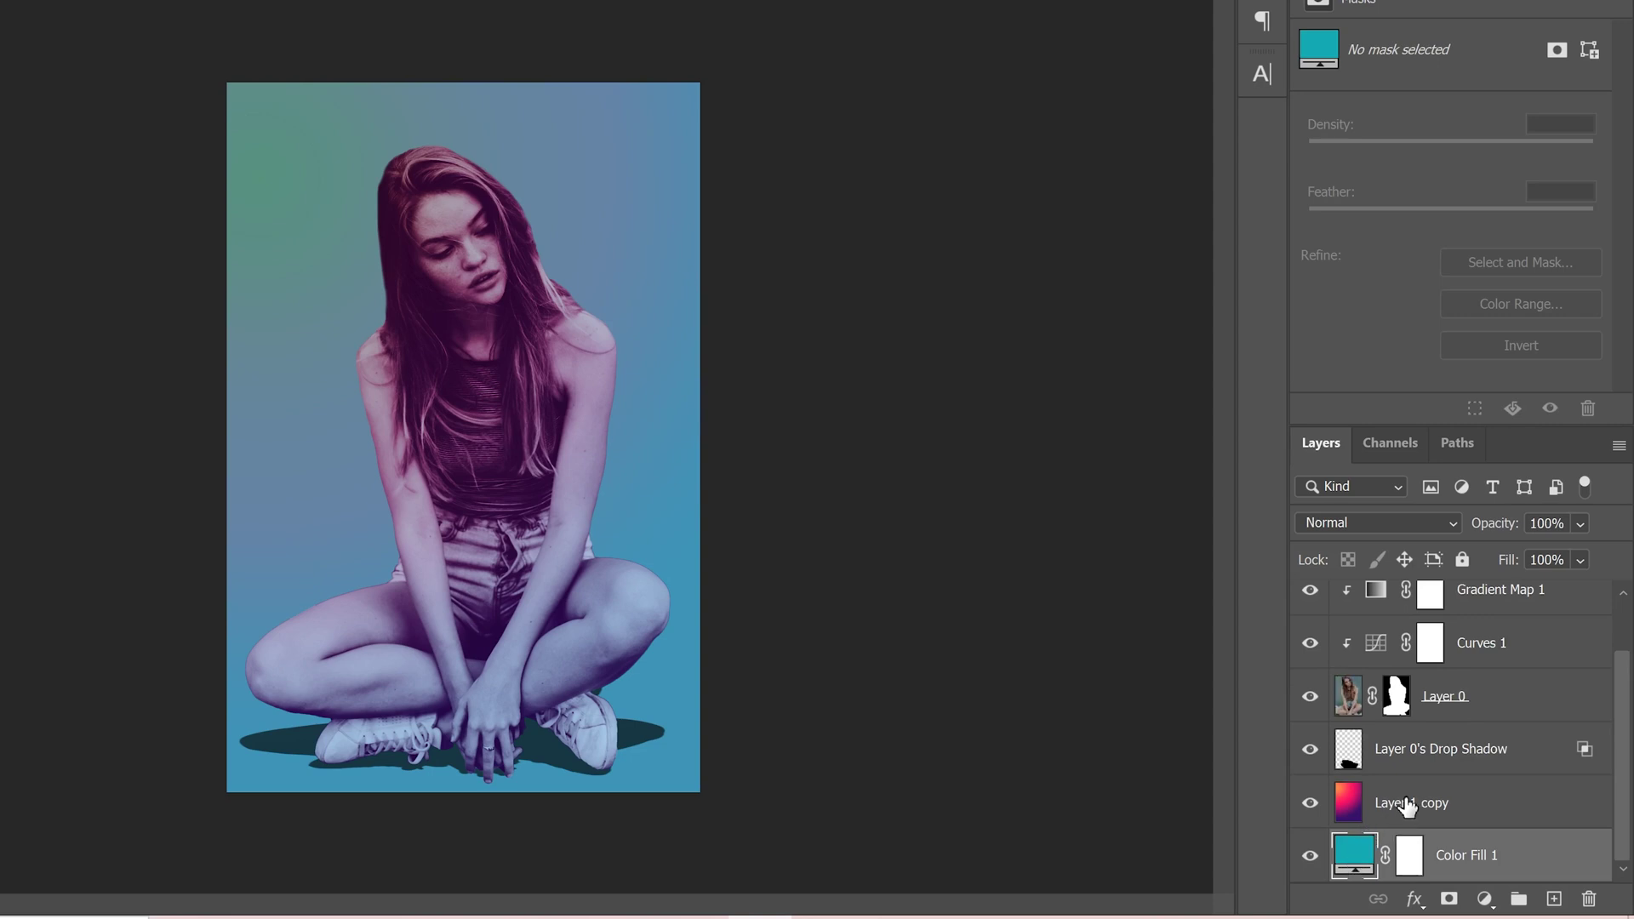
pyautogui.click(1409, 807)
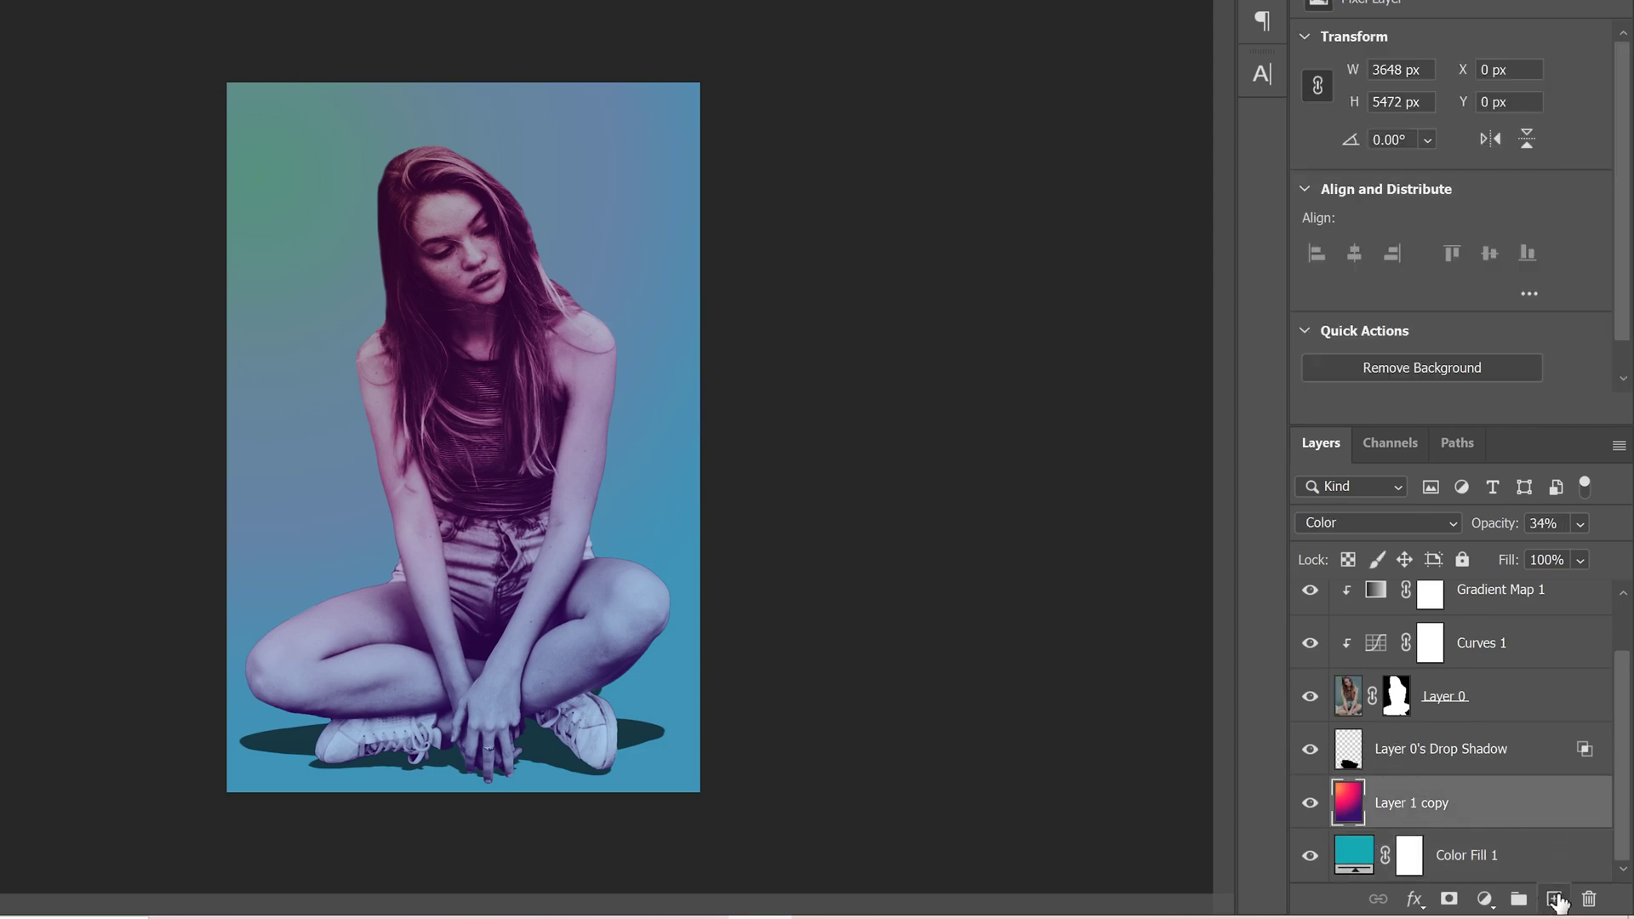
pyautogui.click(1553, 901)
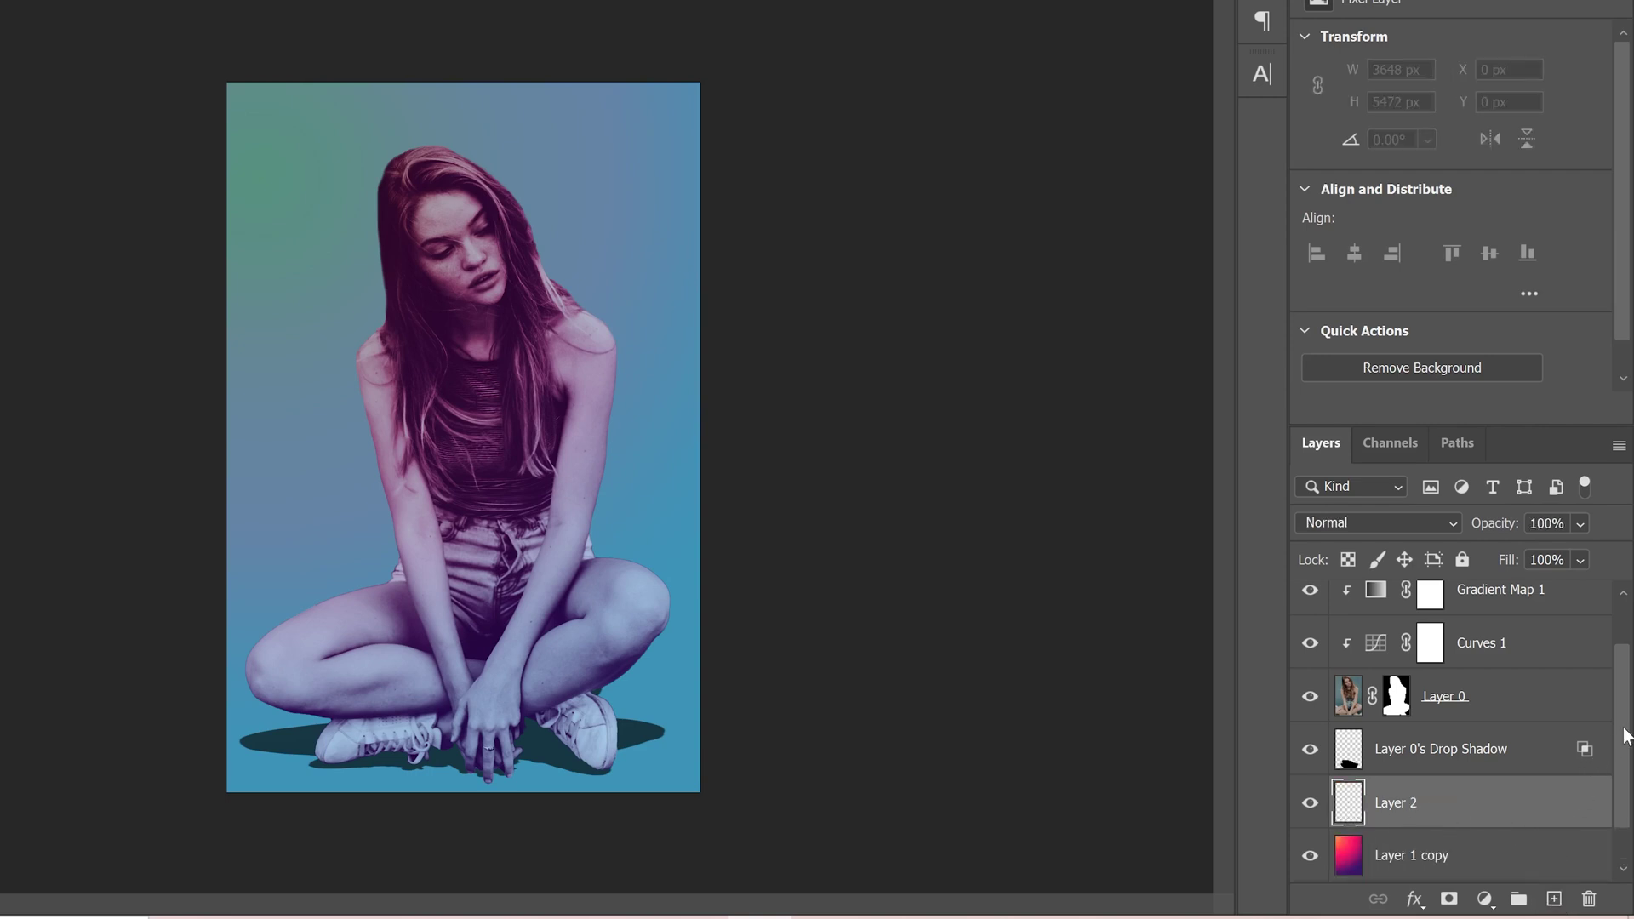
pyautogui.scroll(-1, 1626, 734)
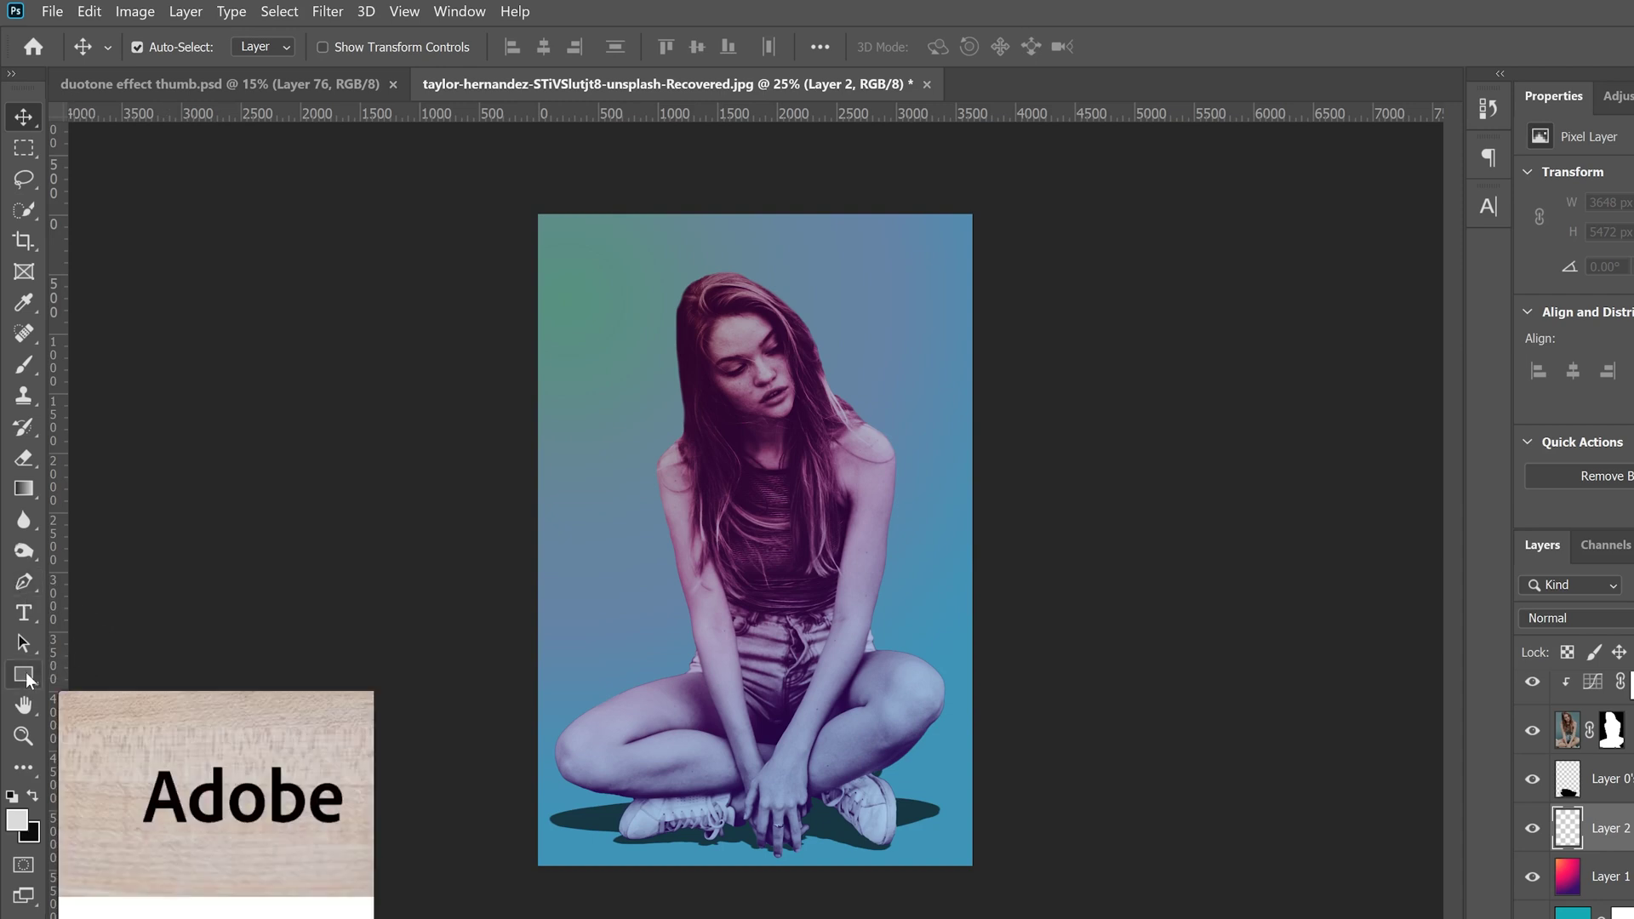
# Stamp a light grey circle behind the woman's hip on the left of the image using a 1102 px brush at 100% hardness
pyautogui.click(24, 365)
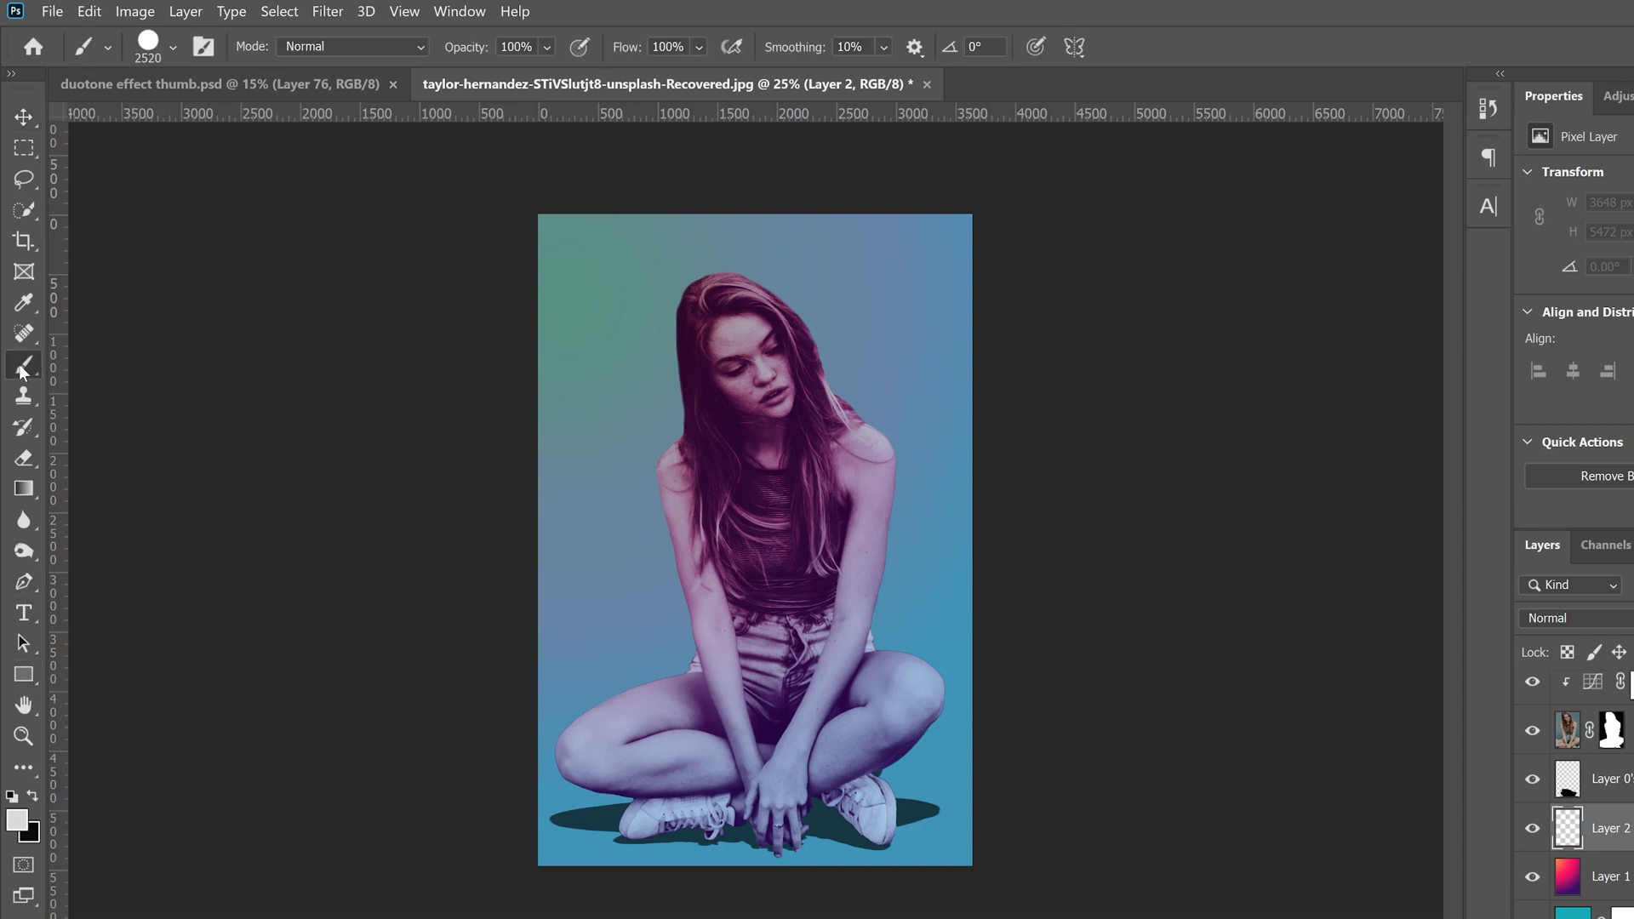
pyautogui.click(172, 49)
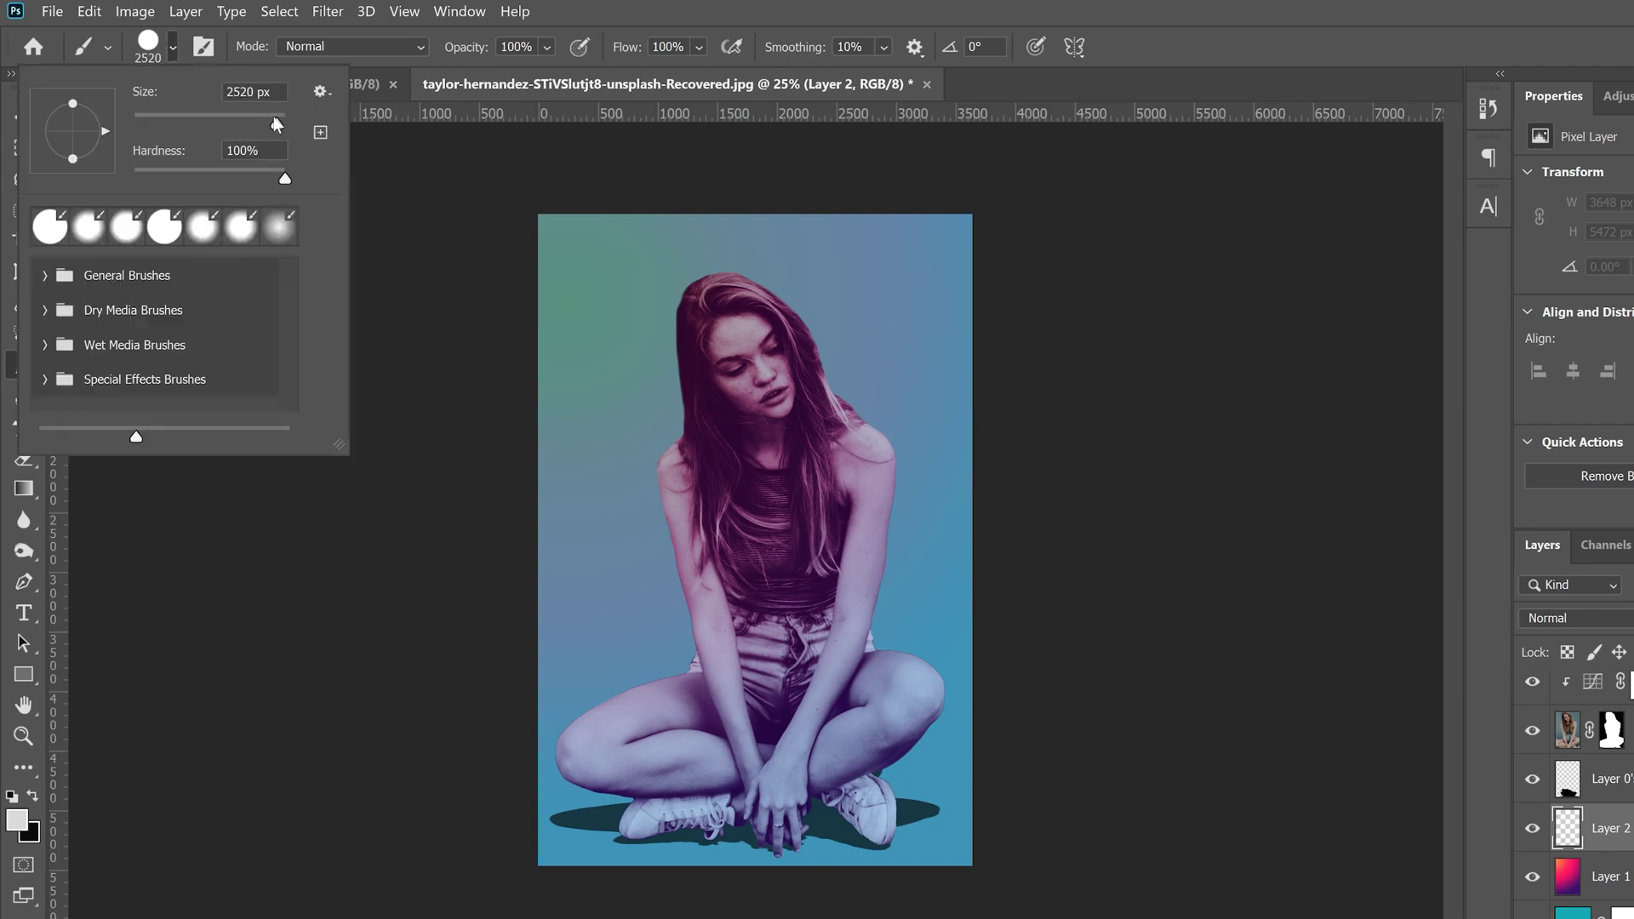
pyautogui.click(285, 179)
pyautogui.moveTo(279, 124); pyautogui.dragTo(274, 128)
pyautogui.press('Return')
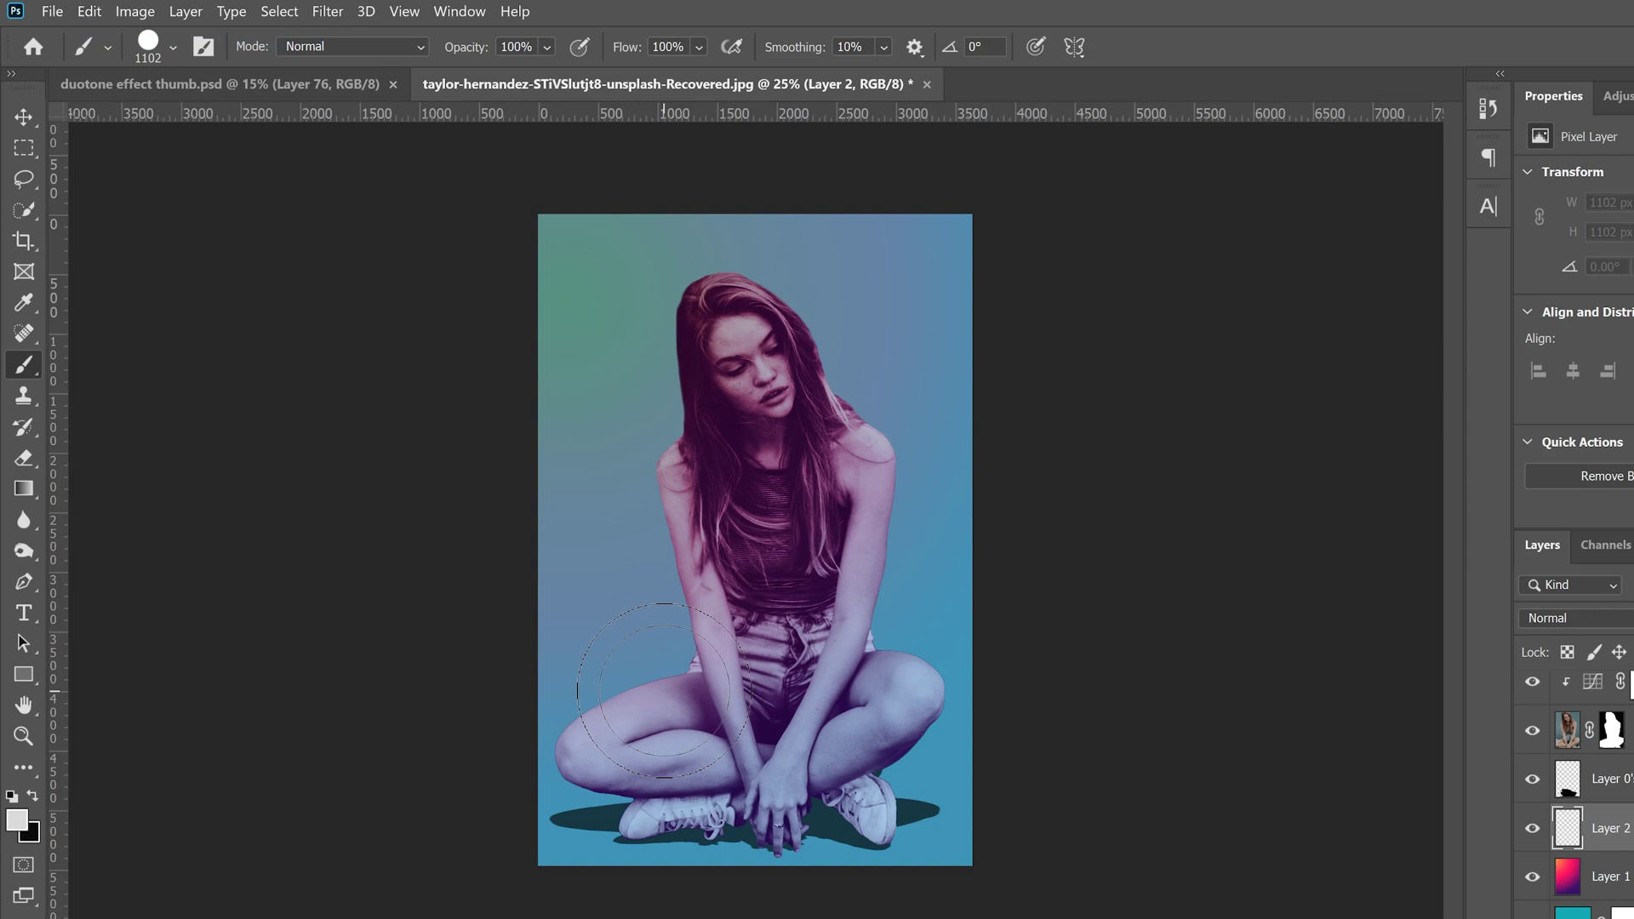
pyautogui.click(665, 690)
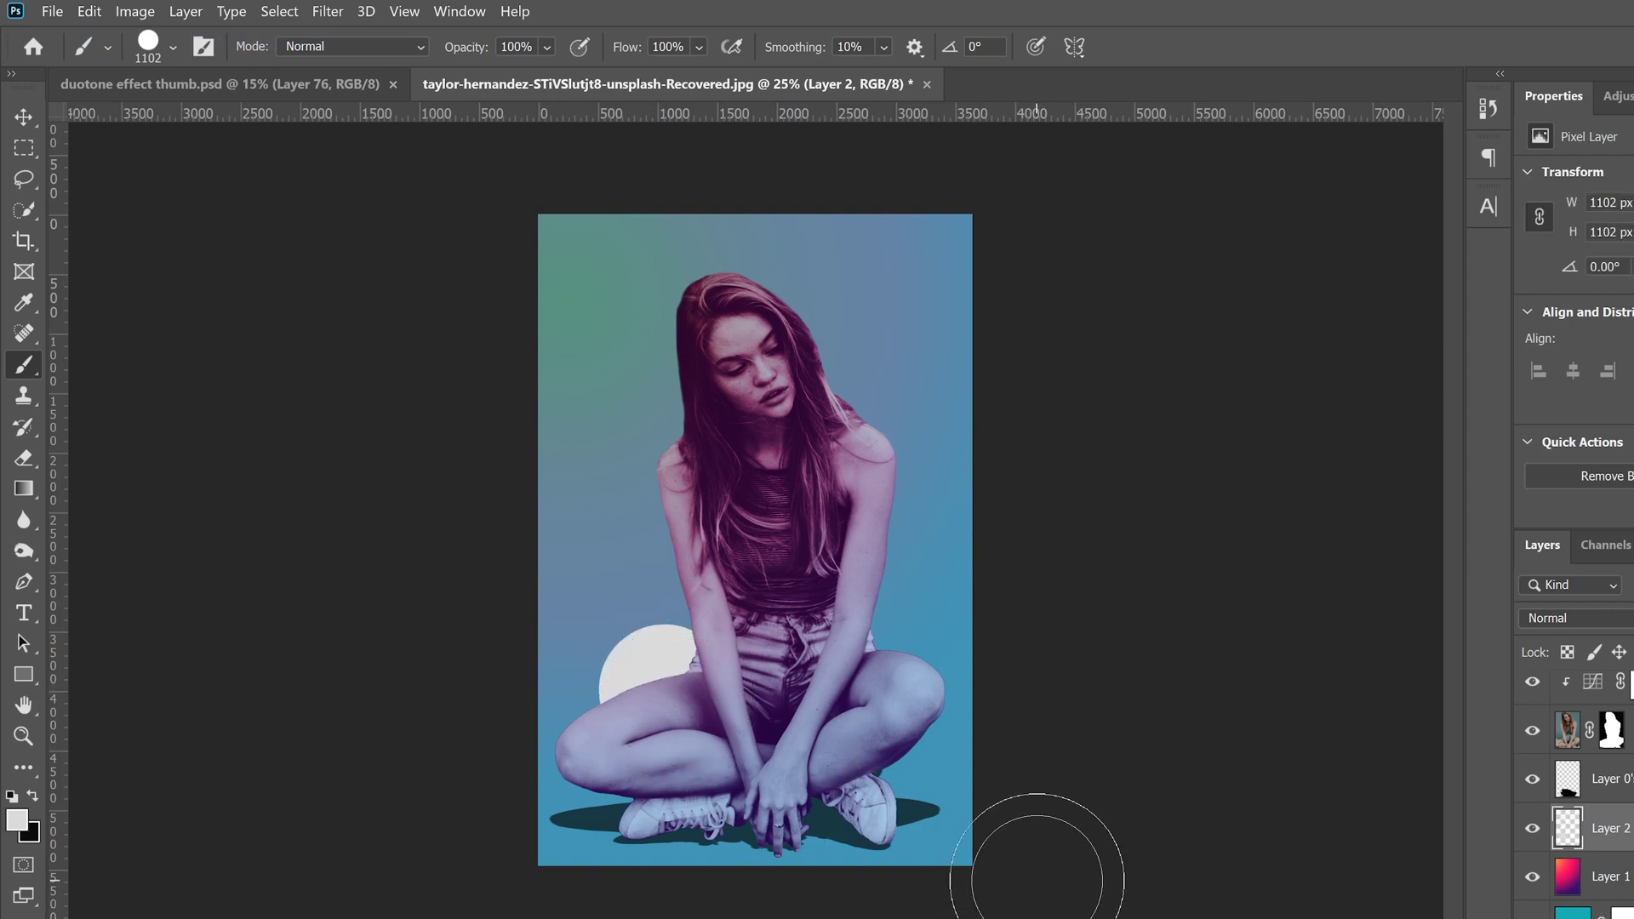
# Set the foreground color to light lilac dabee4 and stamp a circle behind the woman's arm on the right of the image
pyautogui.click(17, 820)
pyautogui.moveTo(1548, 462); pyautogui.dragTo(1549, 388)
pyautogui.moveTo(1224, 365)
pyautogui.mouseDown()
pyautogui.moveTo(1261, 362)
pyautogui.moveTo(1250, 355)
pyautogui.mouseUp()
pyautogui.press('Return')
pyautogui.click(859, 554)
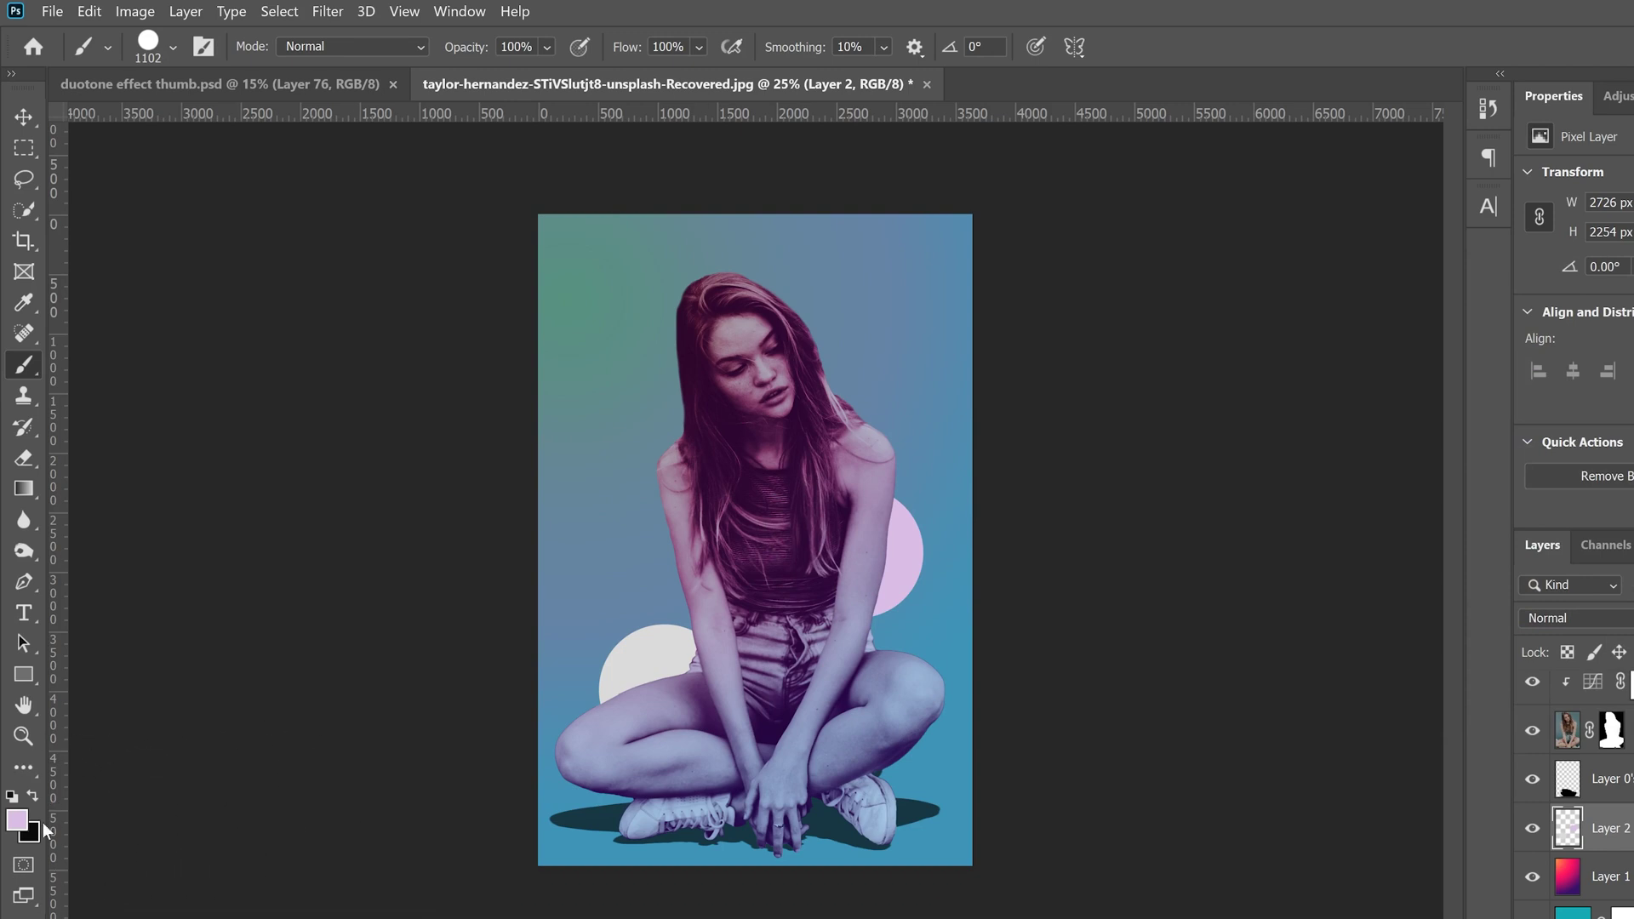
# Set the brush size to 2165 px and stamp a large lilac circle at the image's left edge, behind the woman's head and shoulder
pyautogui.click(173, 48)
pyautogui.moveTo(276, 128); pyautogui.dragTo(278, 129)
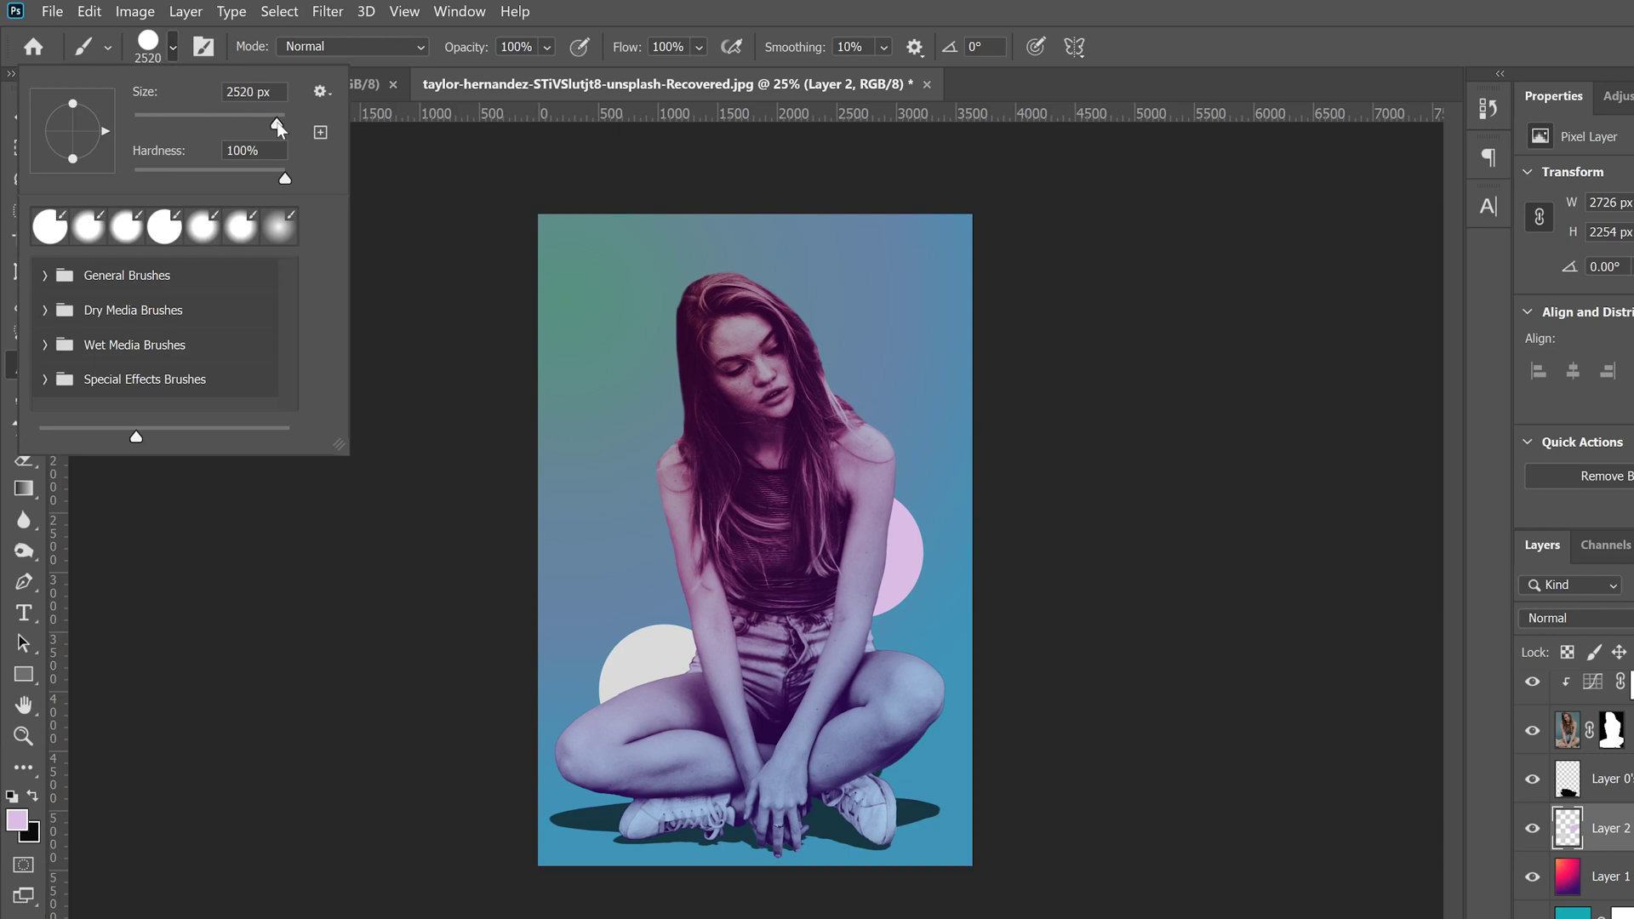
pyautogui.moveTo(278, 121); pyautogui.dragTo(274, 122)
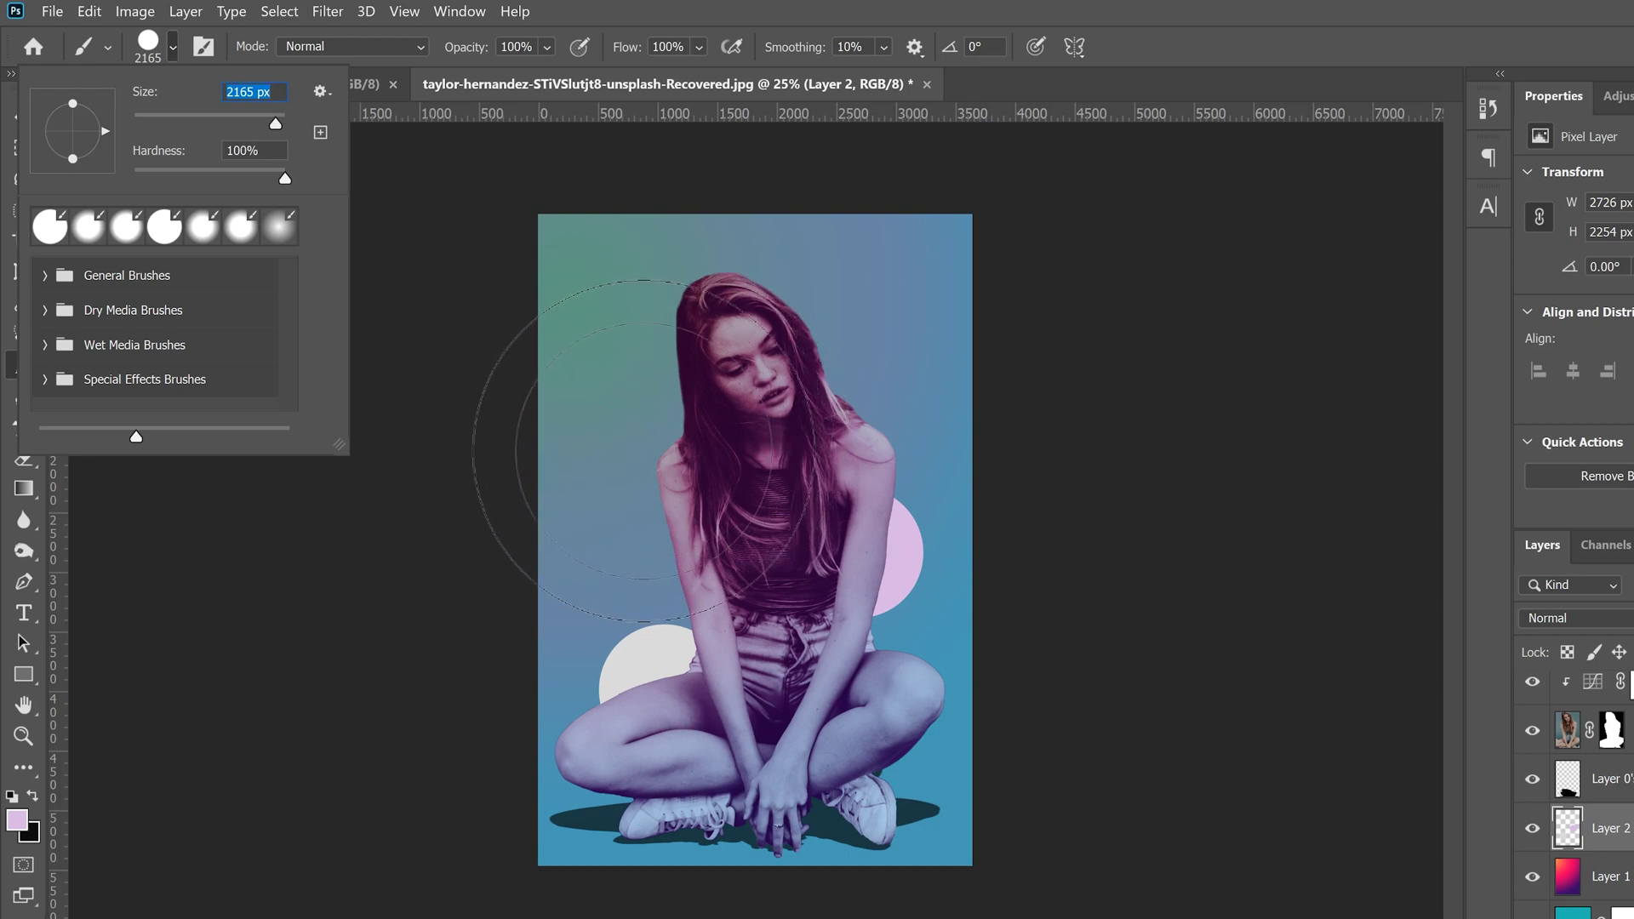
pyautogui.click(643, 447)
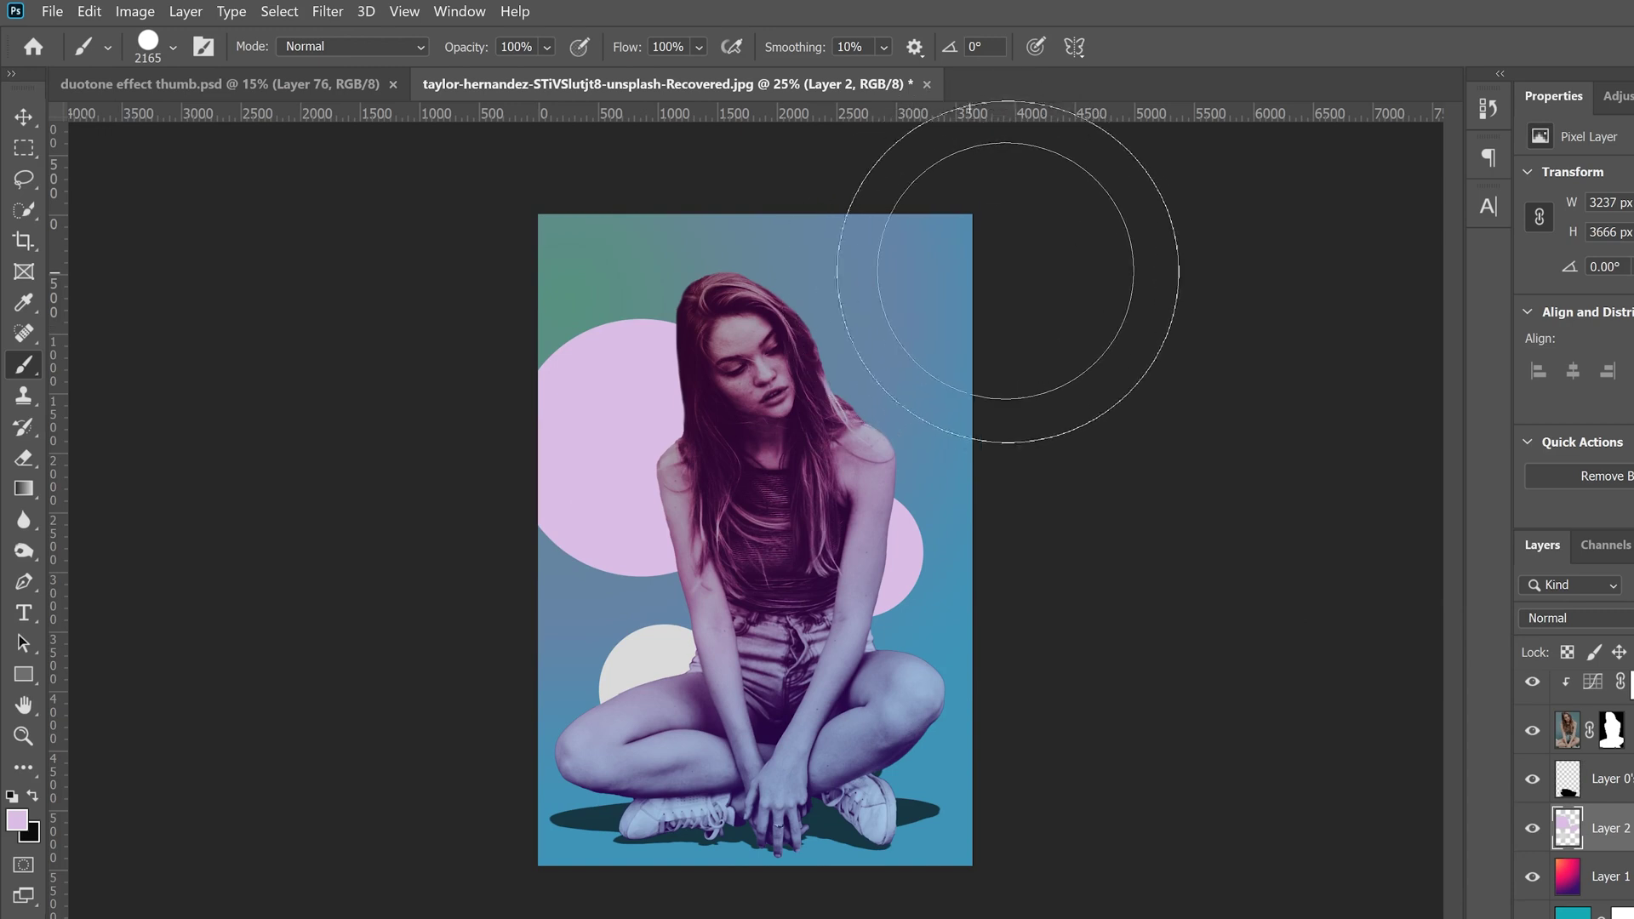
# Set the foreground color to muted purple 916f9d and stamp a circle partly over the image's upper-right corner
pyautogui.click(19, 820)
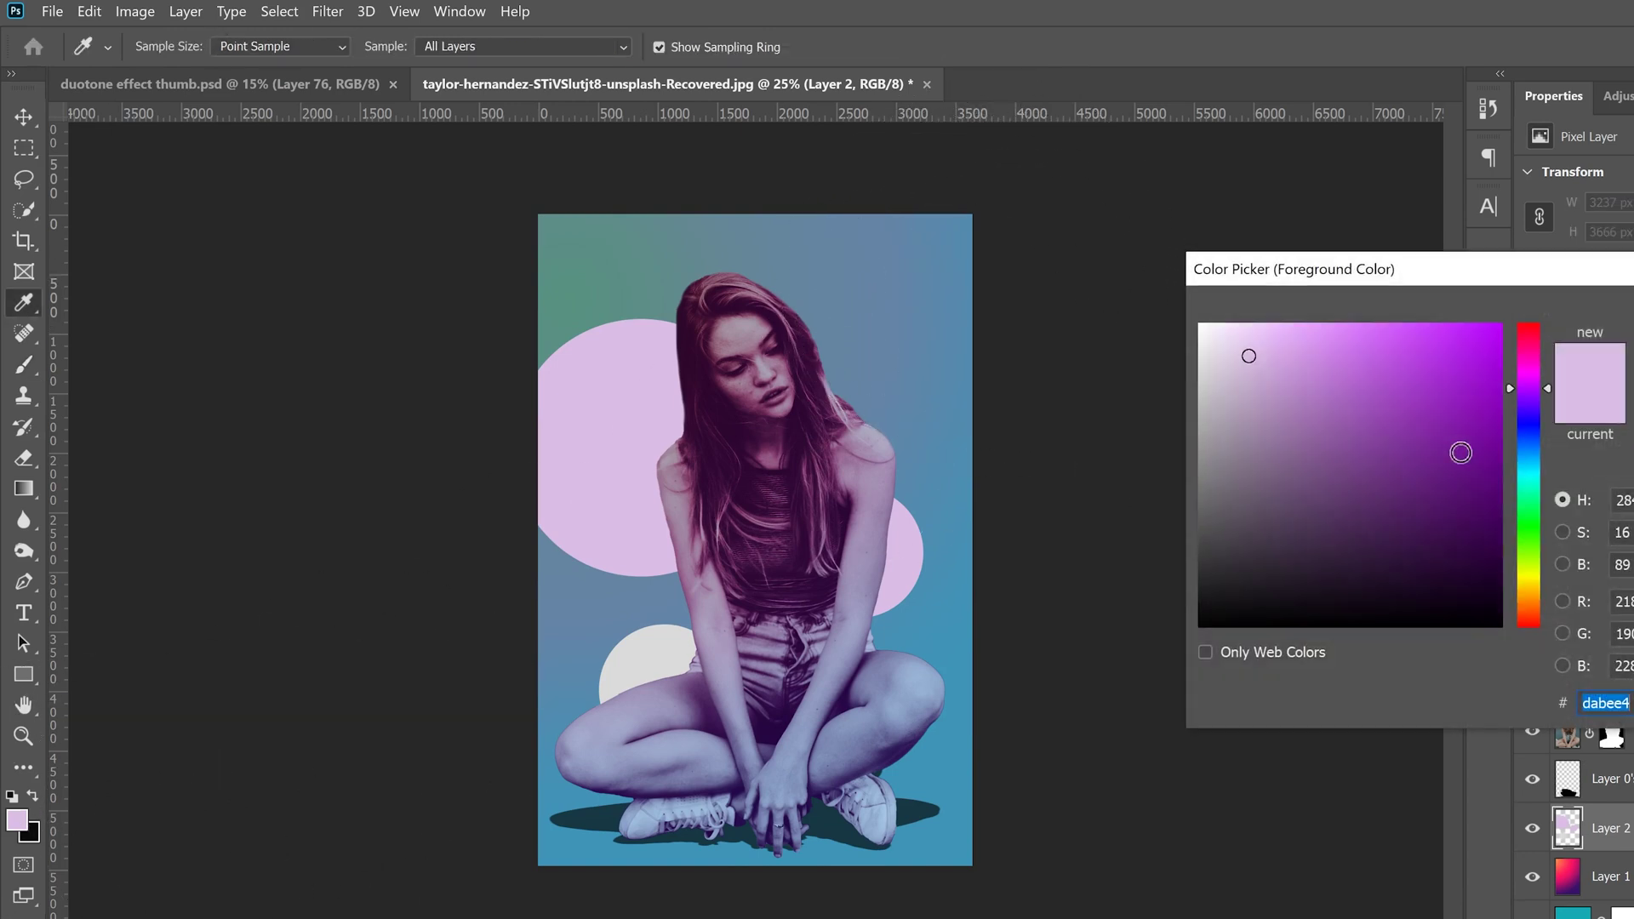
pyautogui.moveTo(1276, 409); pyautogui.dragTo(1288, 440)
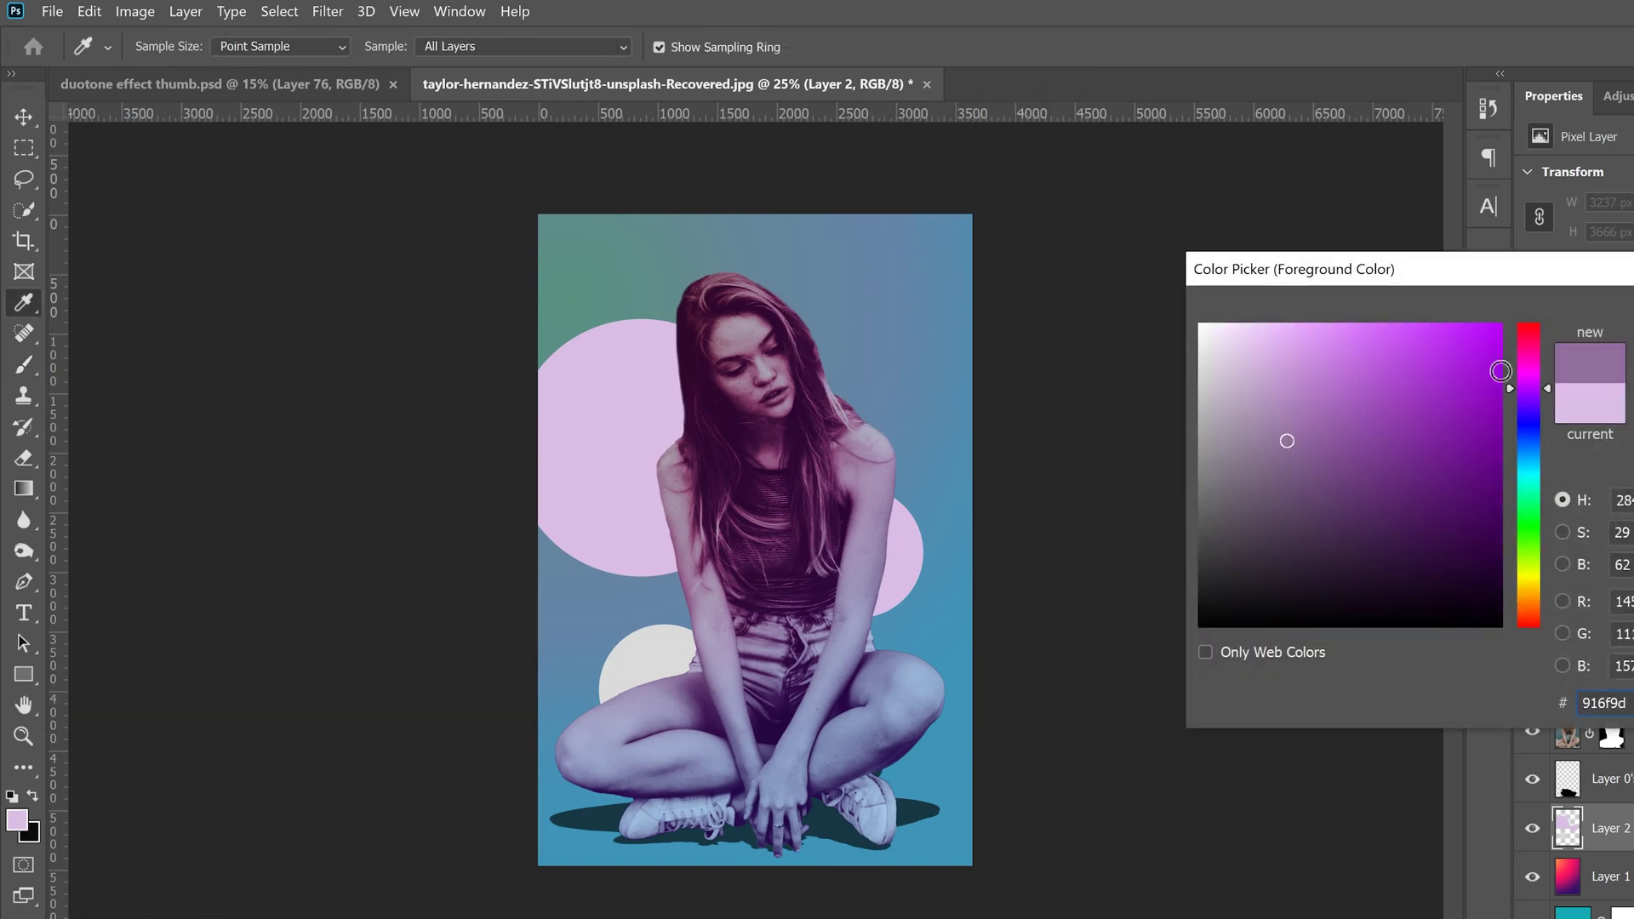
pyautogui.press('Return')
pyautogui.press('b')
pyautogui.click(1068, 144)
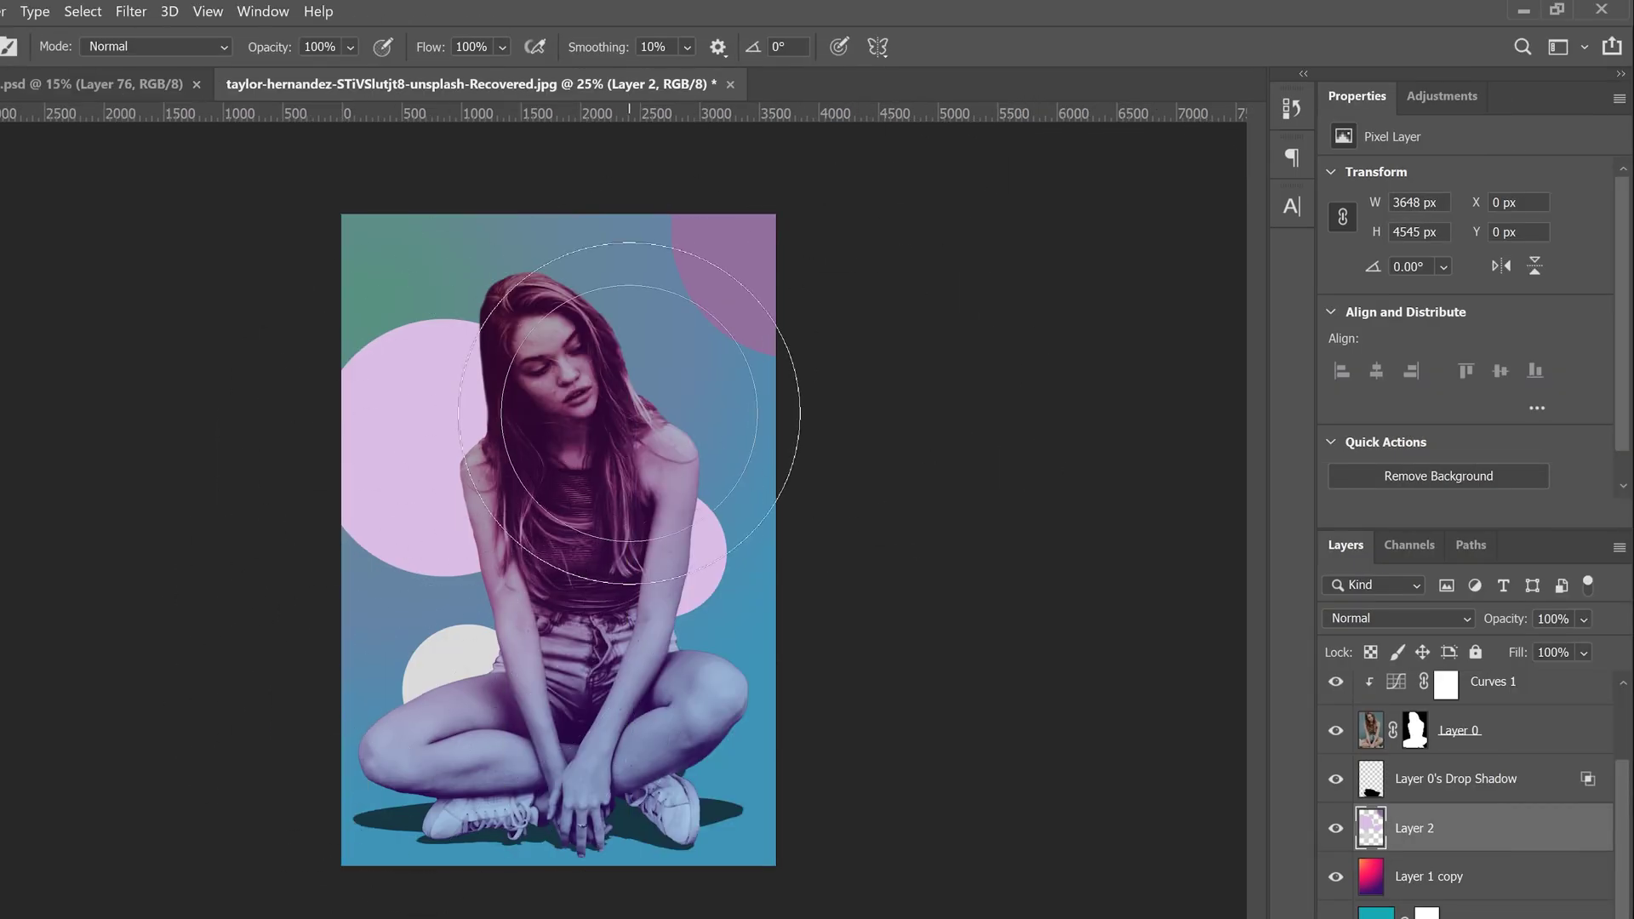
# Lower the opacity of the circles' layer, Layer 2, to 47%
pyautogui.click(1584, 619)
pyautogui.moveTo(1582, 643); pyautogui.dragTo(1566, 644)
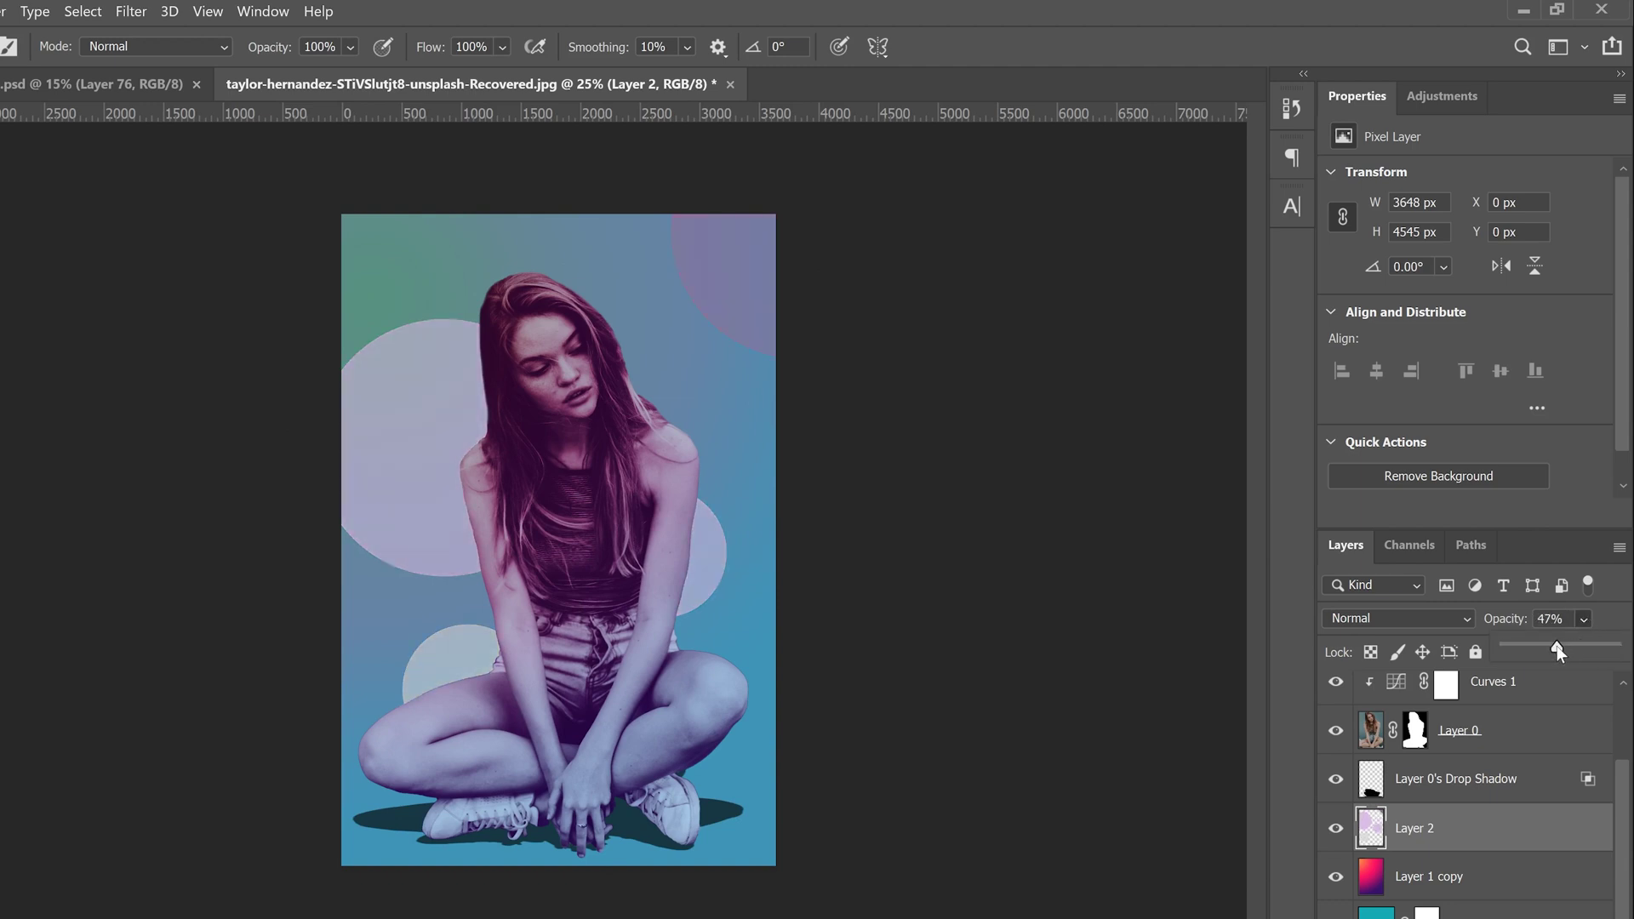